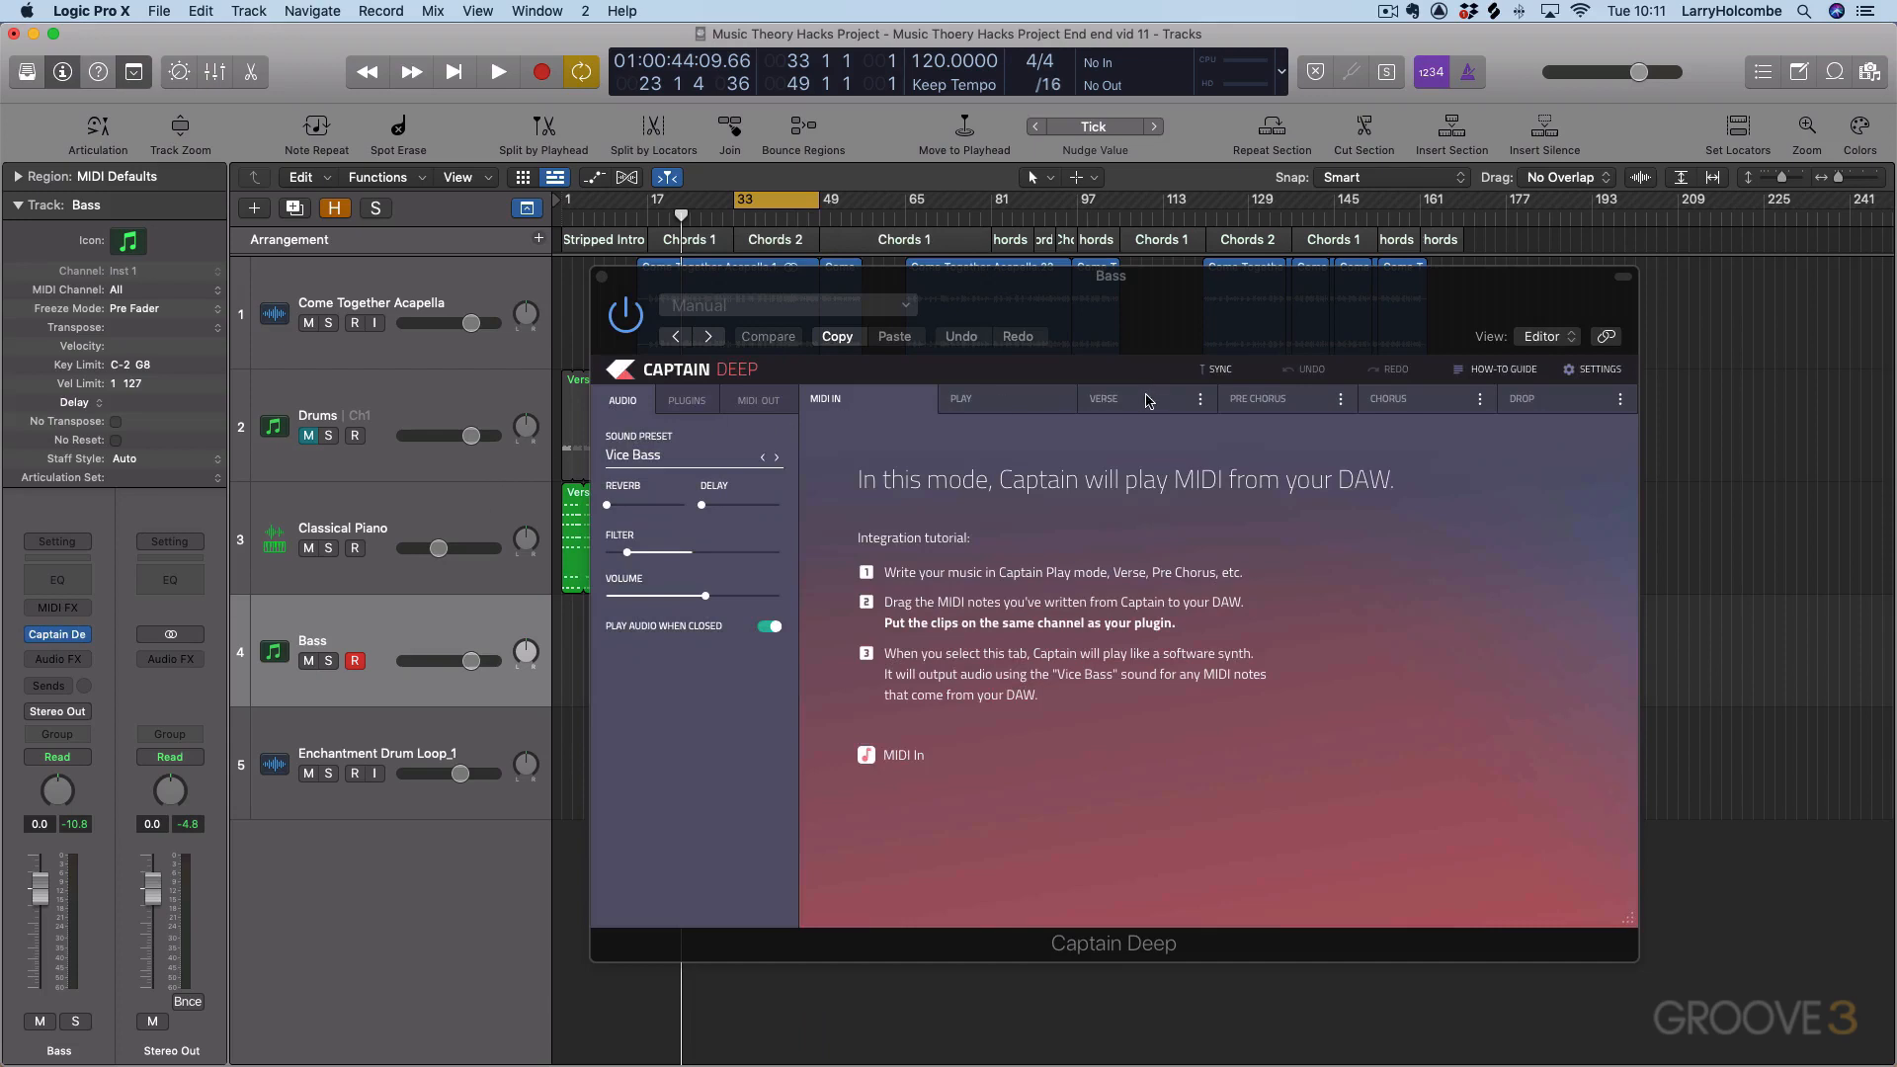
Step: Show the Chorus section of the bass plugin and play its Every Offbeat pattern with the arrangement
{"action": "left_click", "coordinate": [1397, 400]}
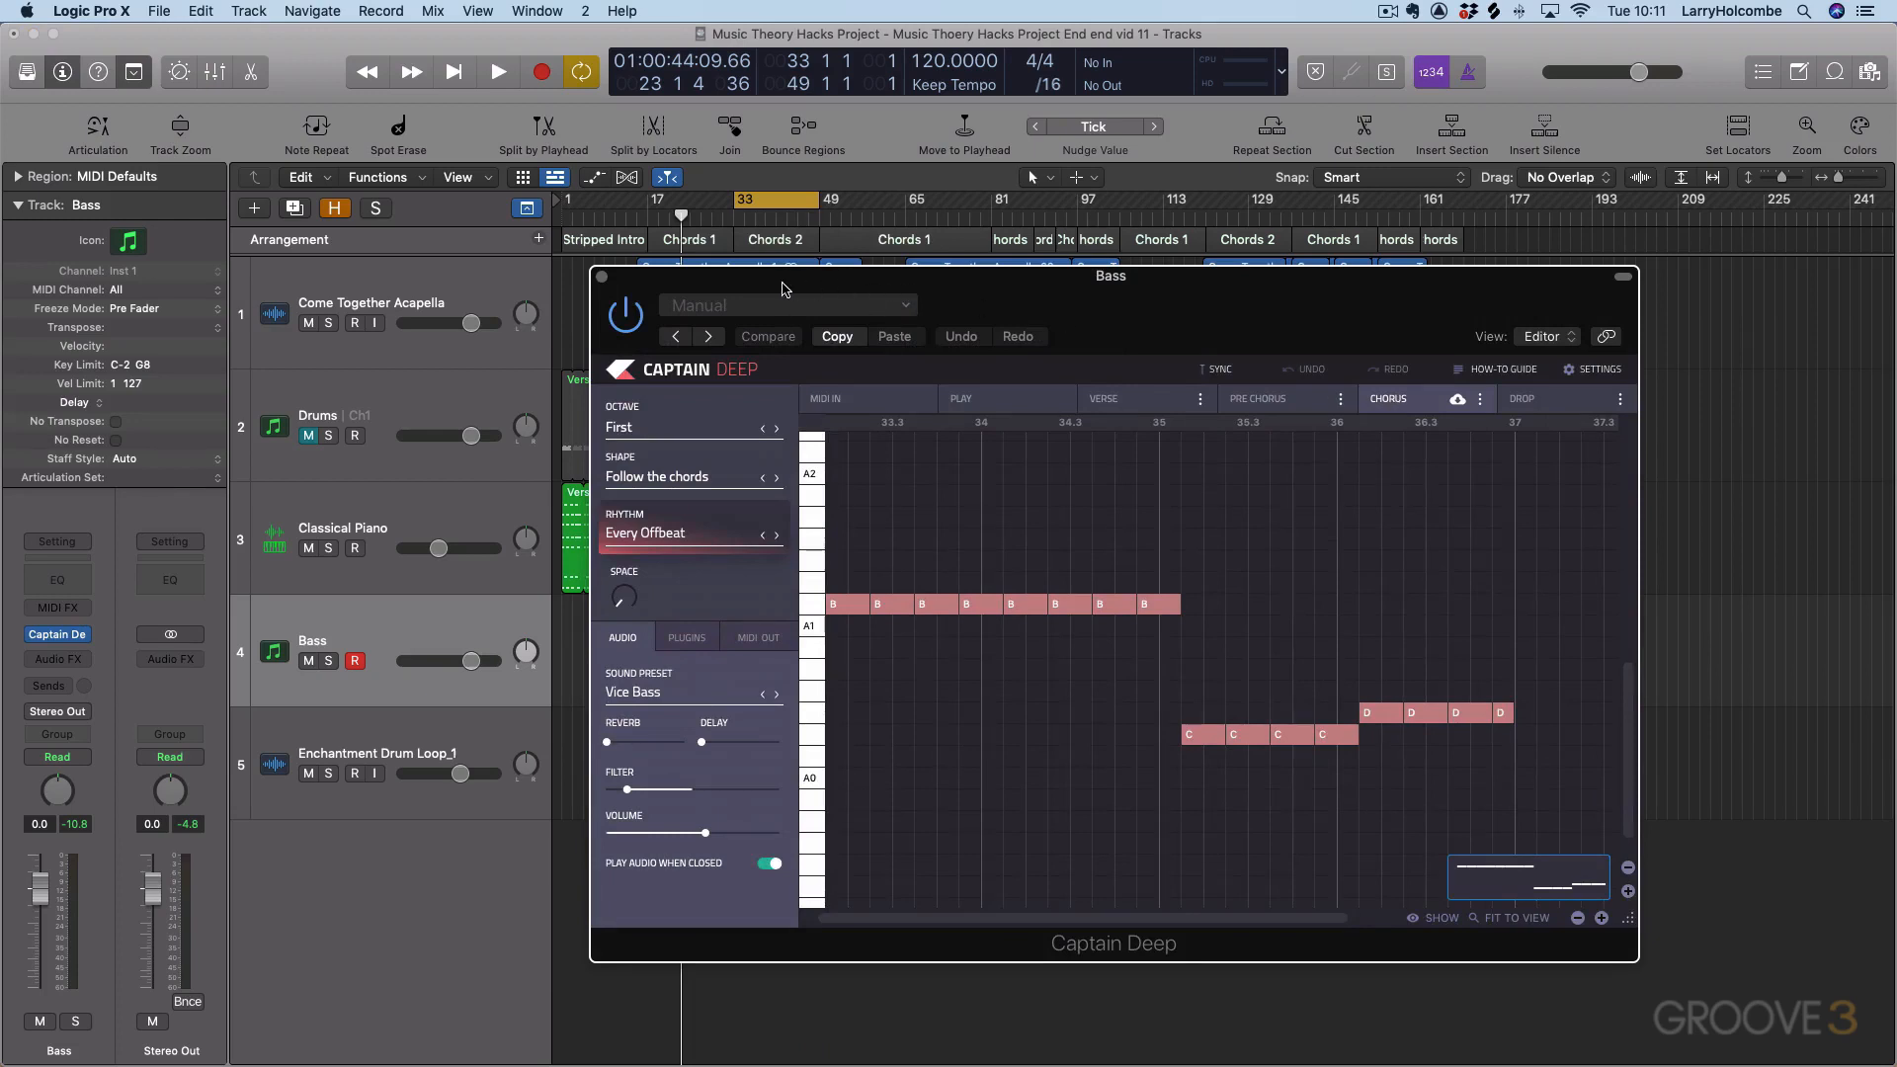
{"action": "left_click_drag", "start_coordinate": [778, 291], "coordinate": [1067, 275]}
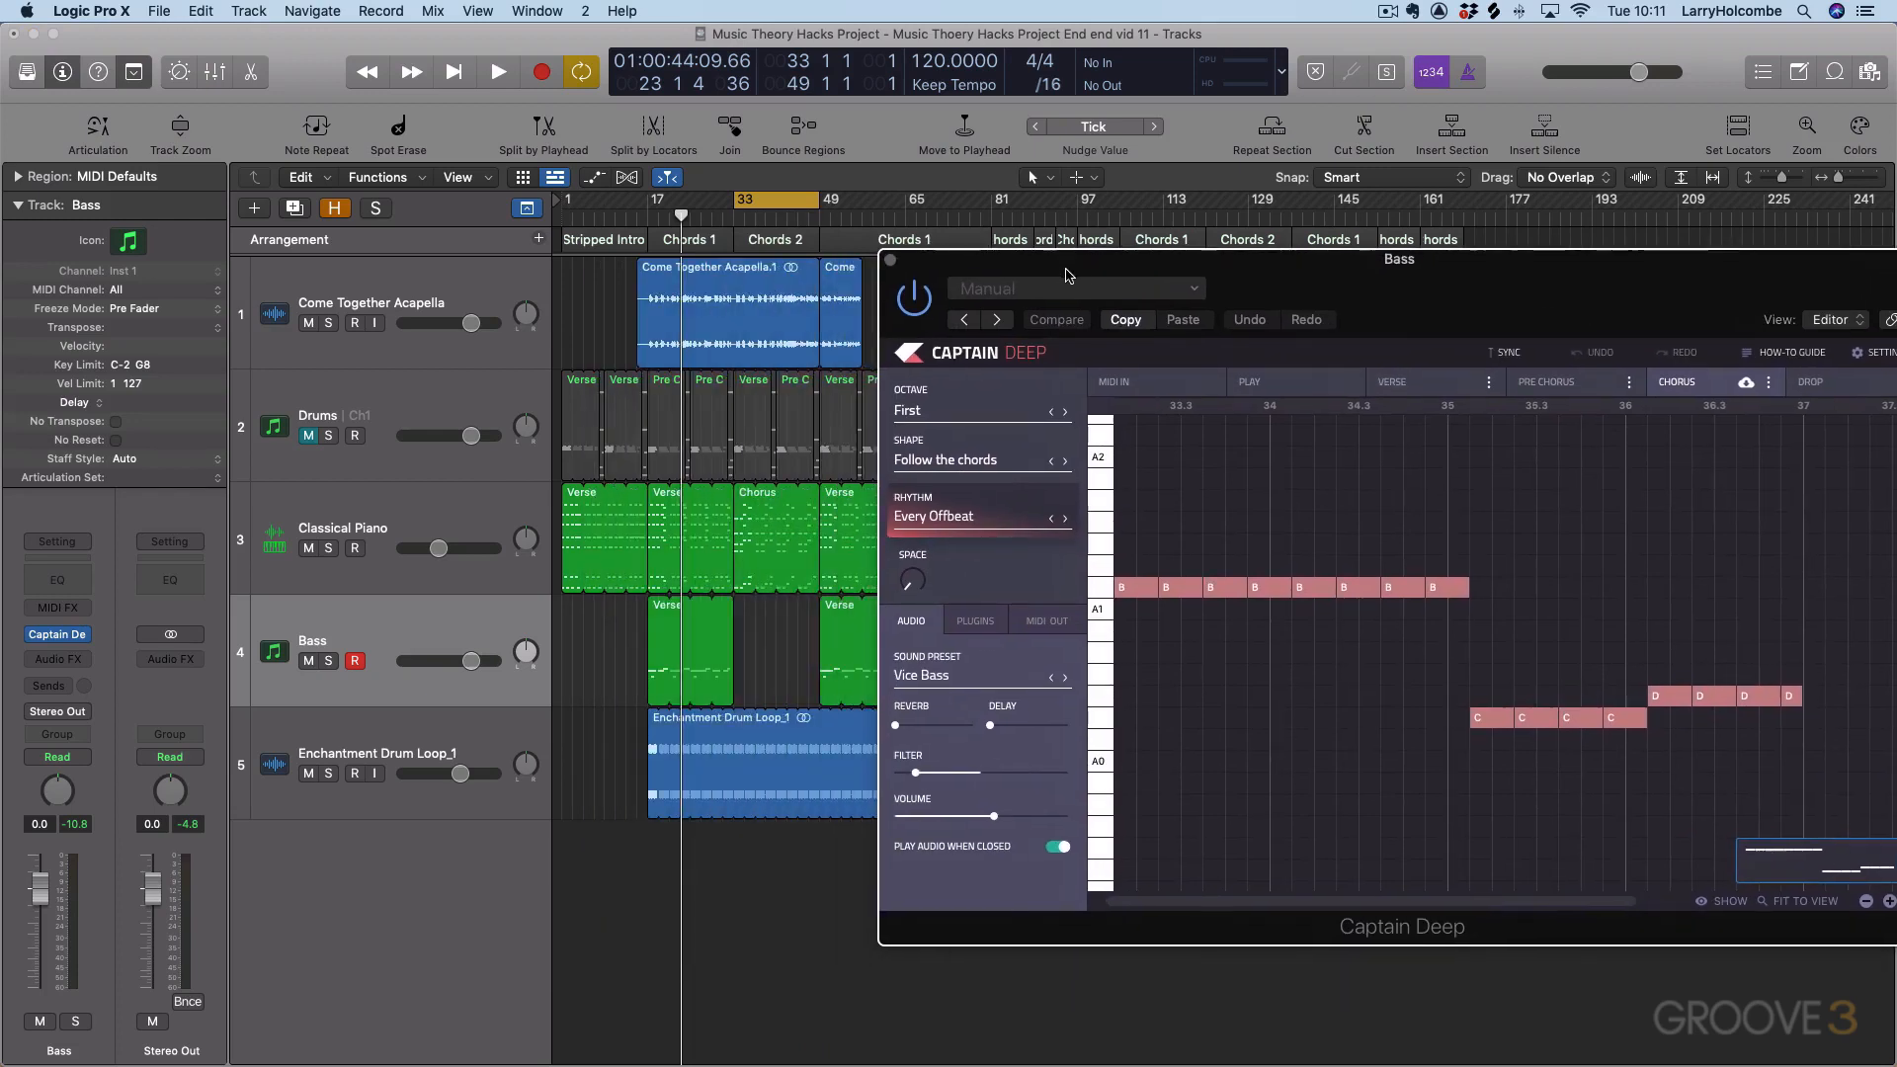
{"action": "left_click", "coordinate": [606, 335]}
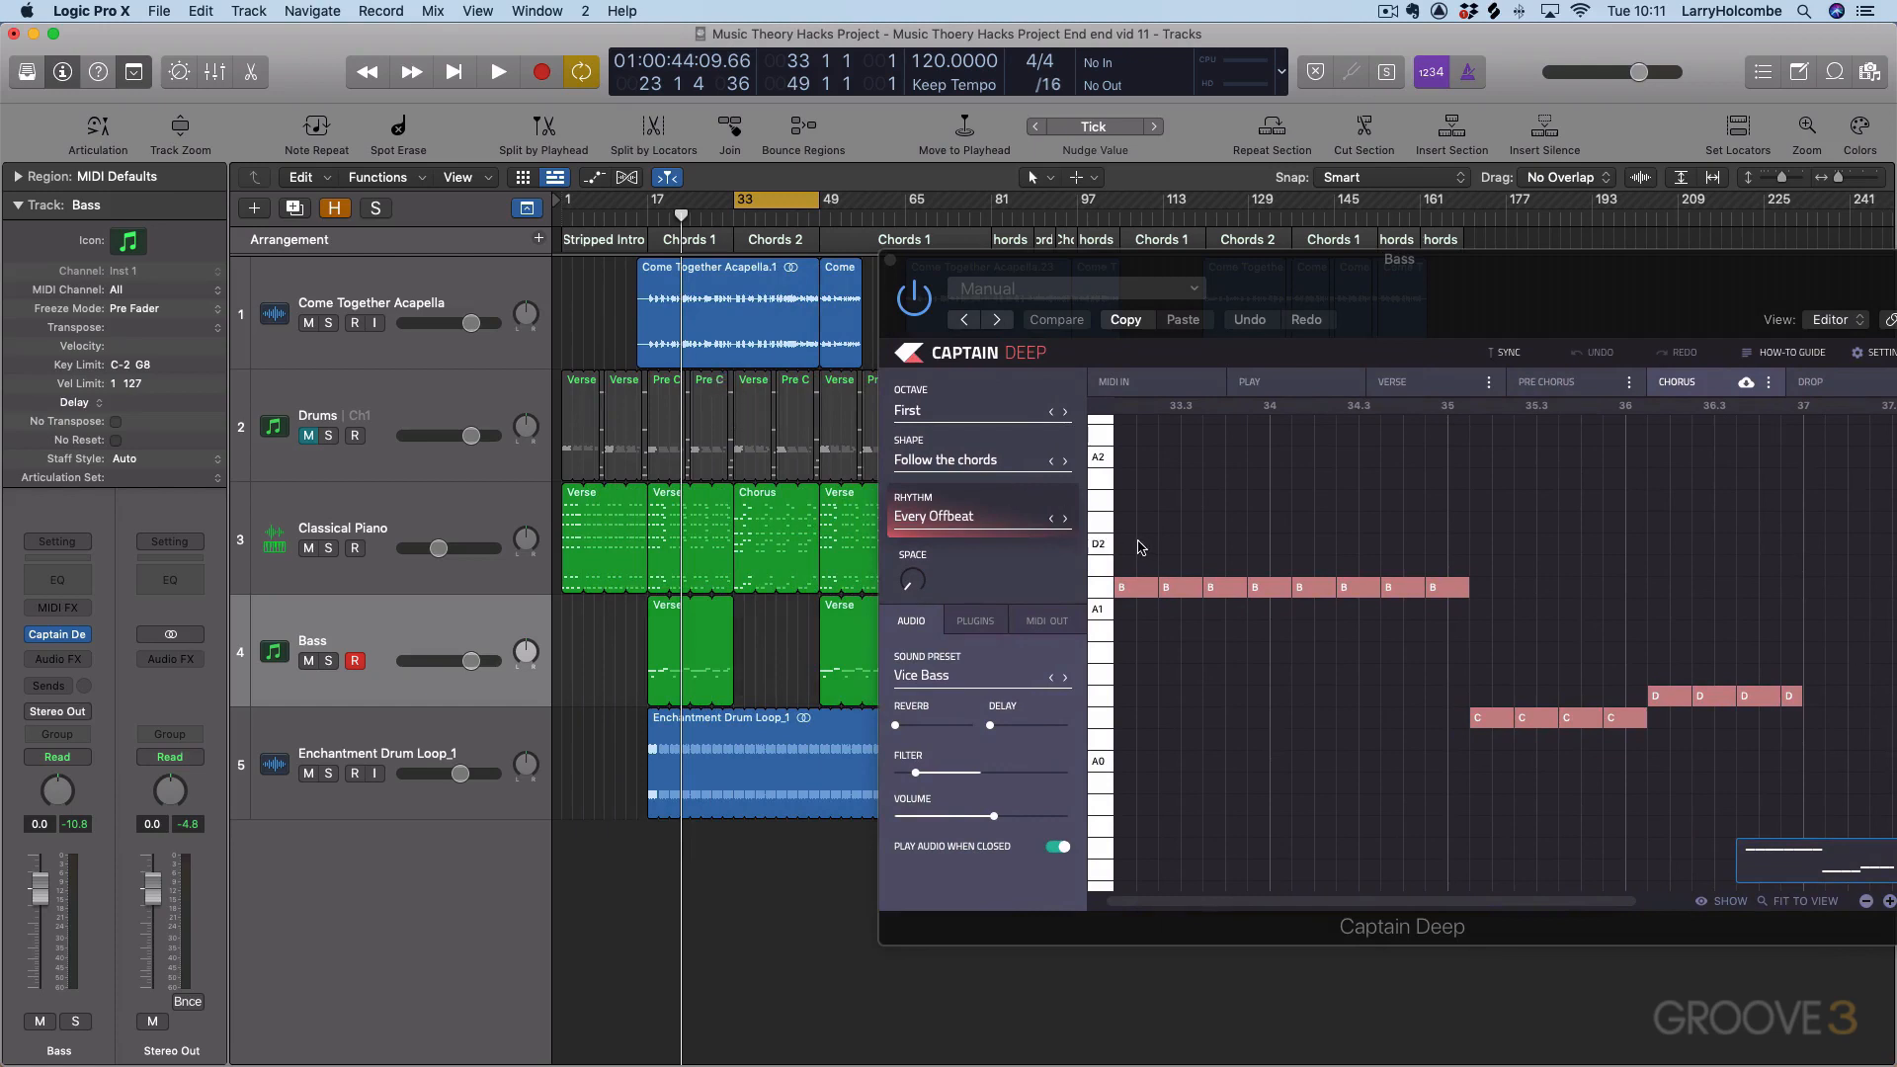
{"action": "key", "text": "space"}
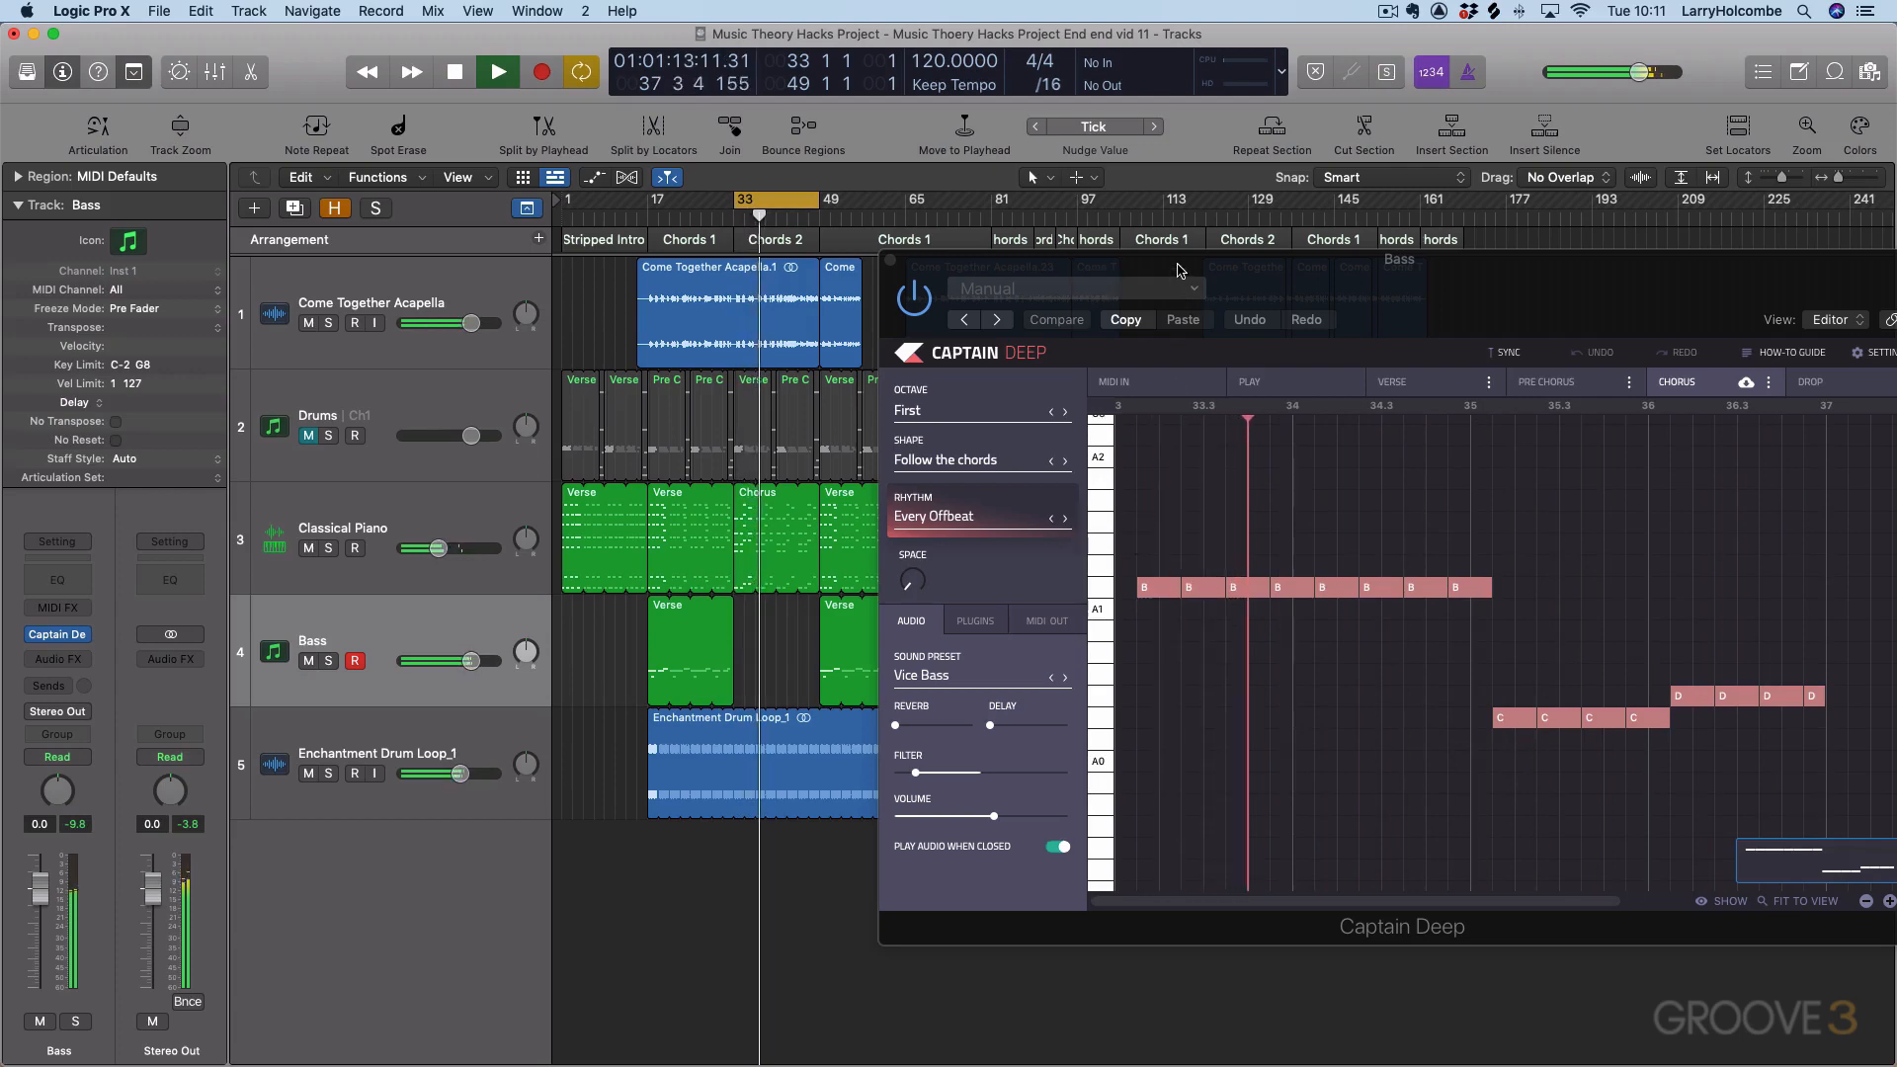
{"action": "key", "text": "space"}
Step: Change the Chorus bass rhythm to the complex Agreement pattern and audition it
{"action": "left_click_drag", "start_coordinate": [1147, 266], "coordinate": [775, 234]}
{"action": "left_click", "coordinate": [568, 484]}
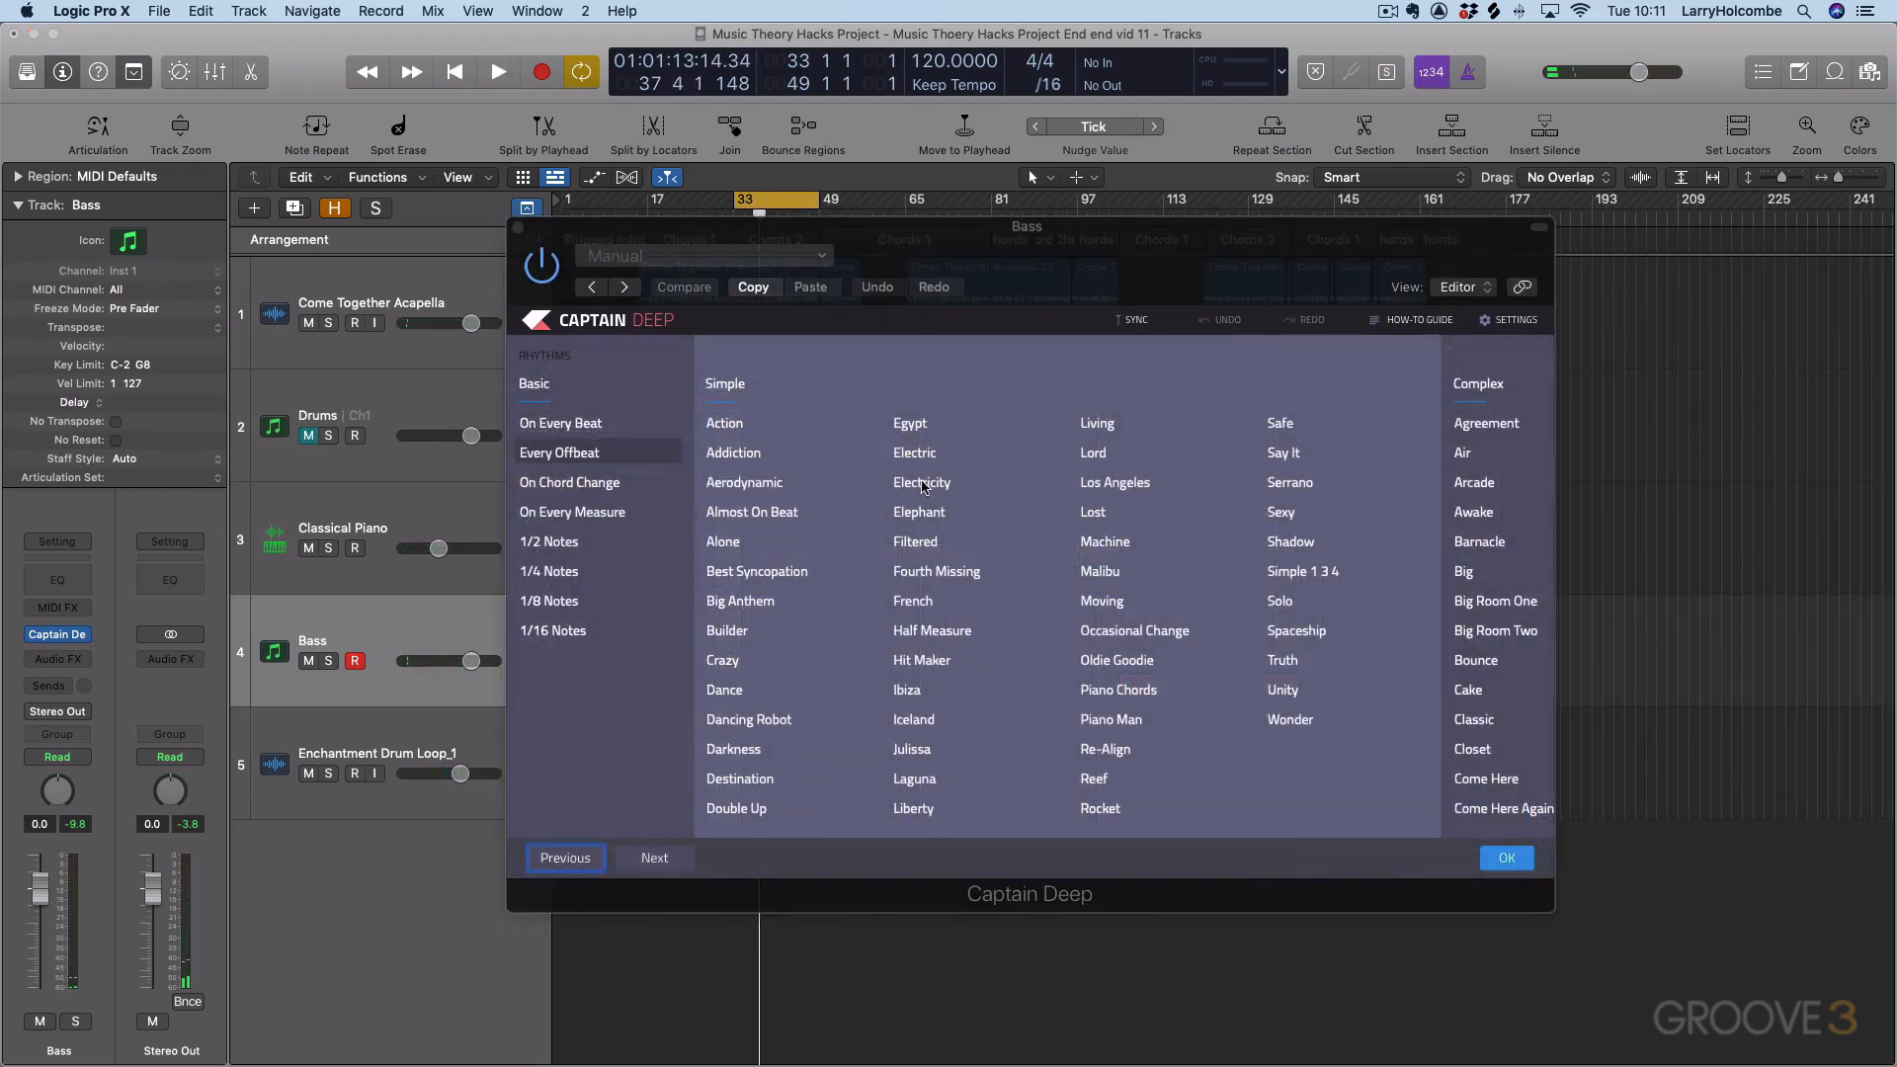
{"action": "scroll", "coordinate": [923, 485], "scroll_direction": "right", "scroll_amount": 10}
{"action": "left_click", "coordinate": [856, 425]}
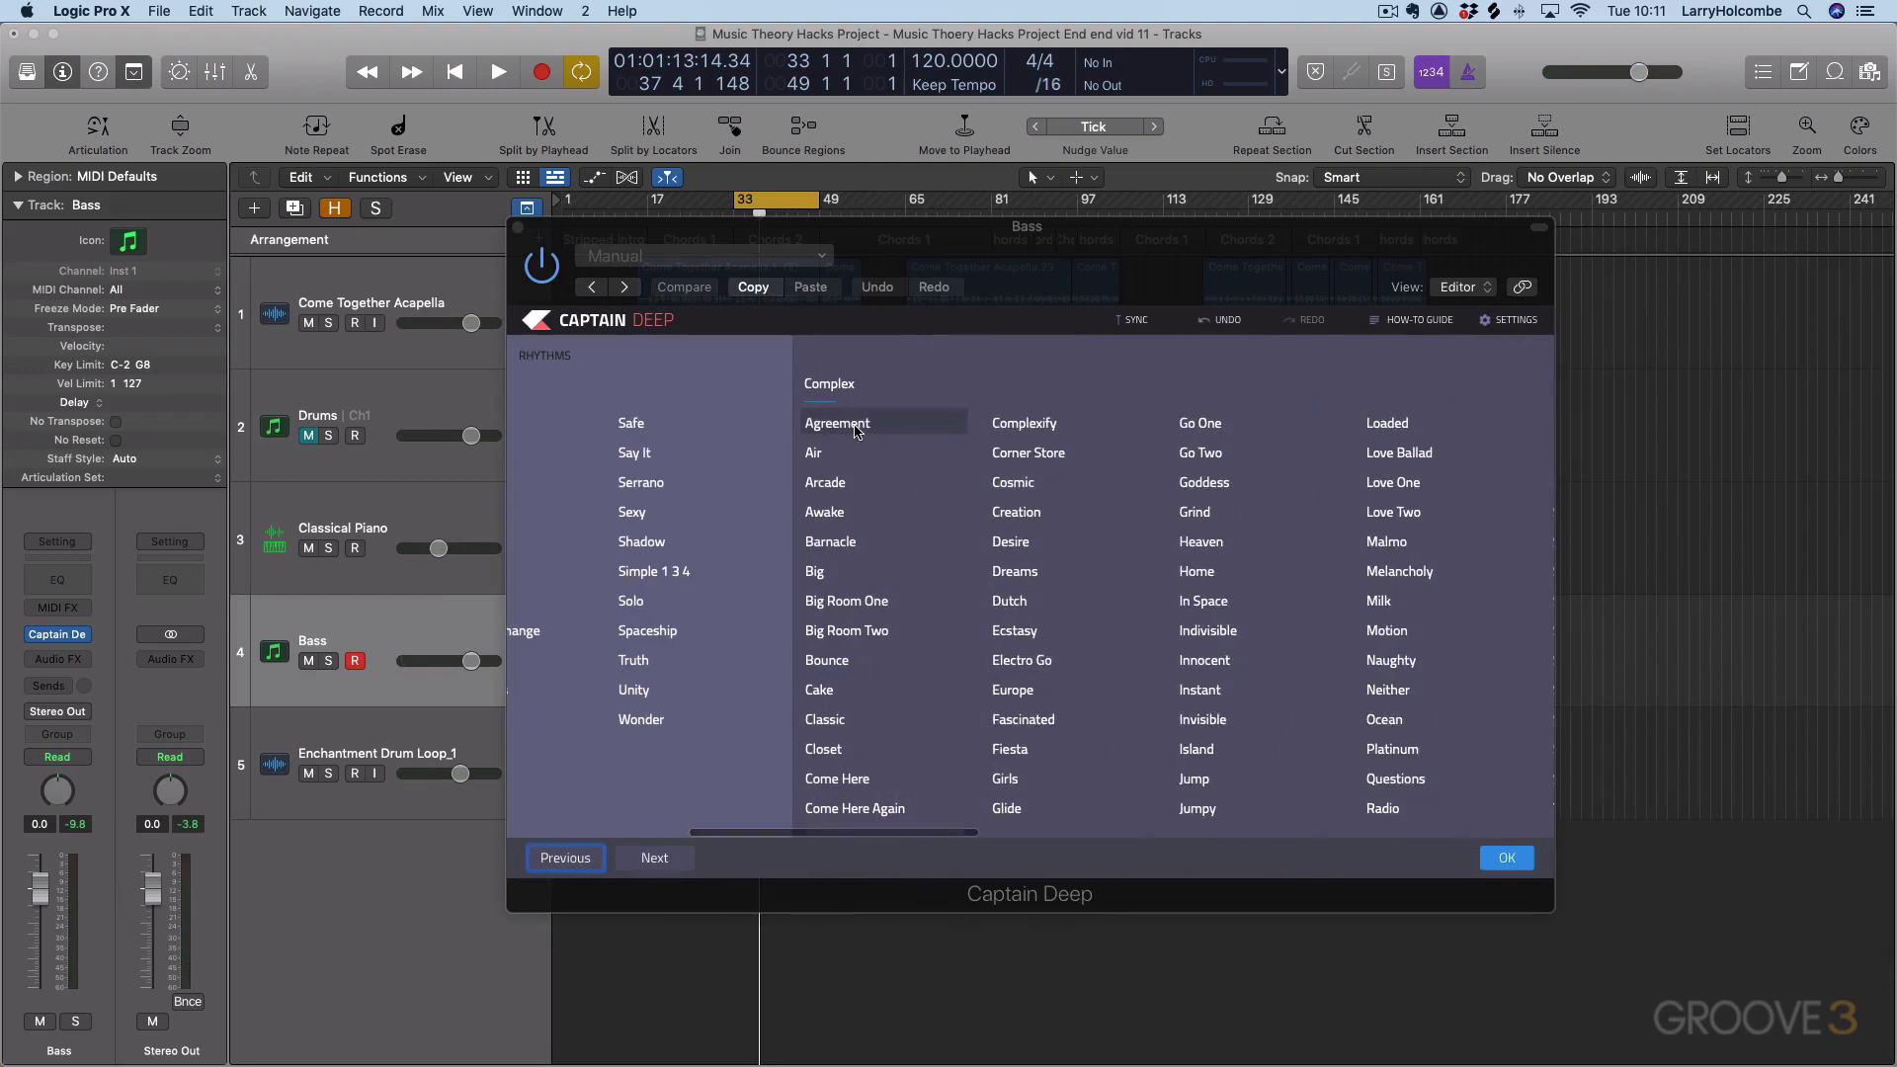
{"action": "key", "text": "space"}
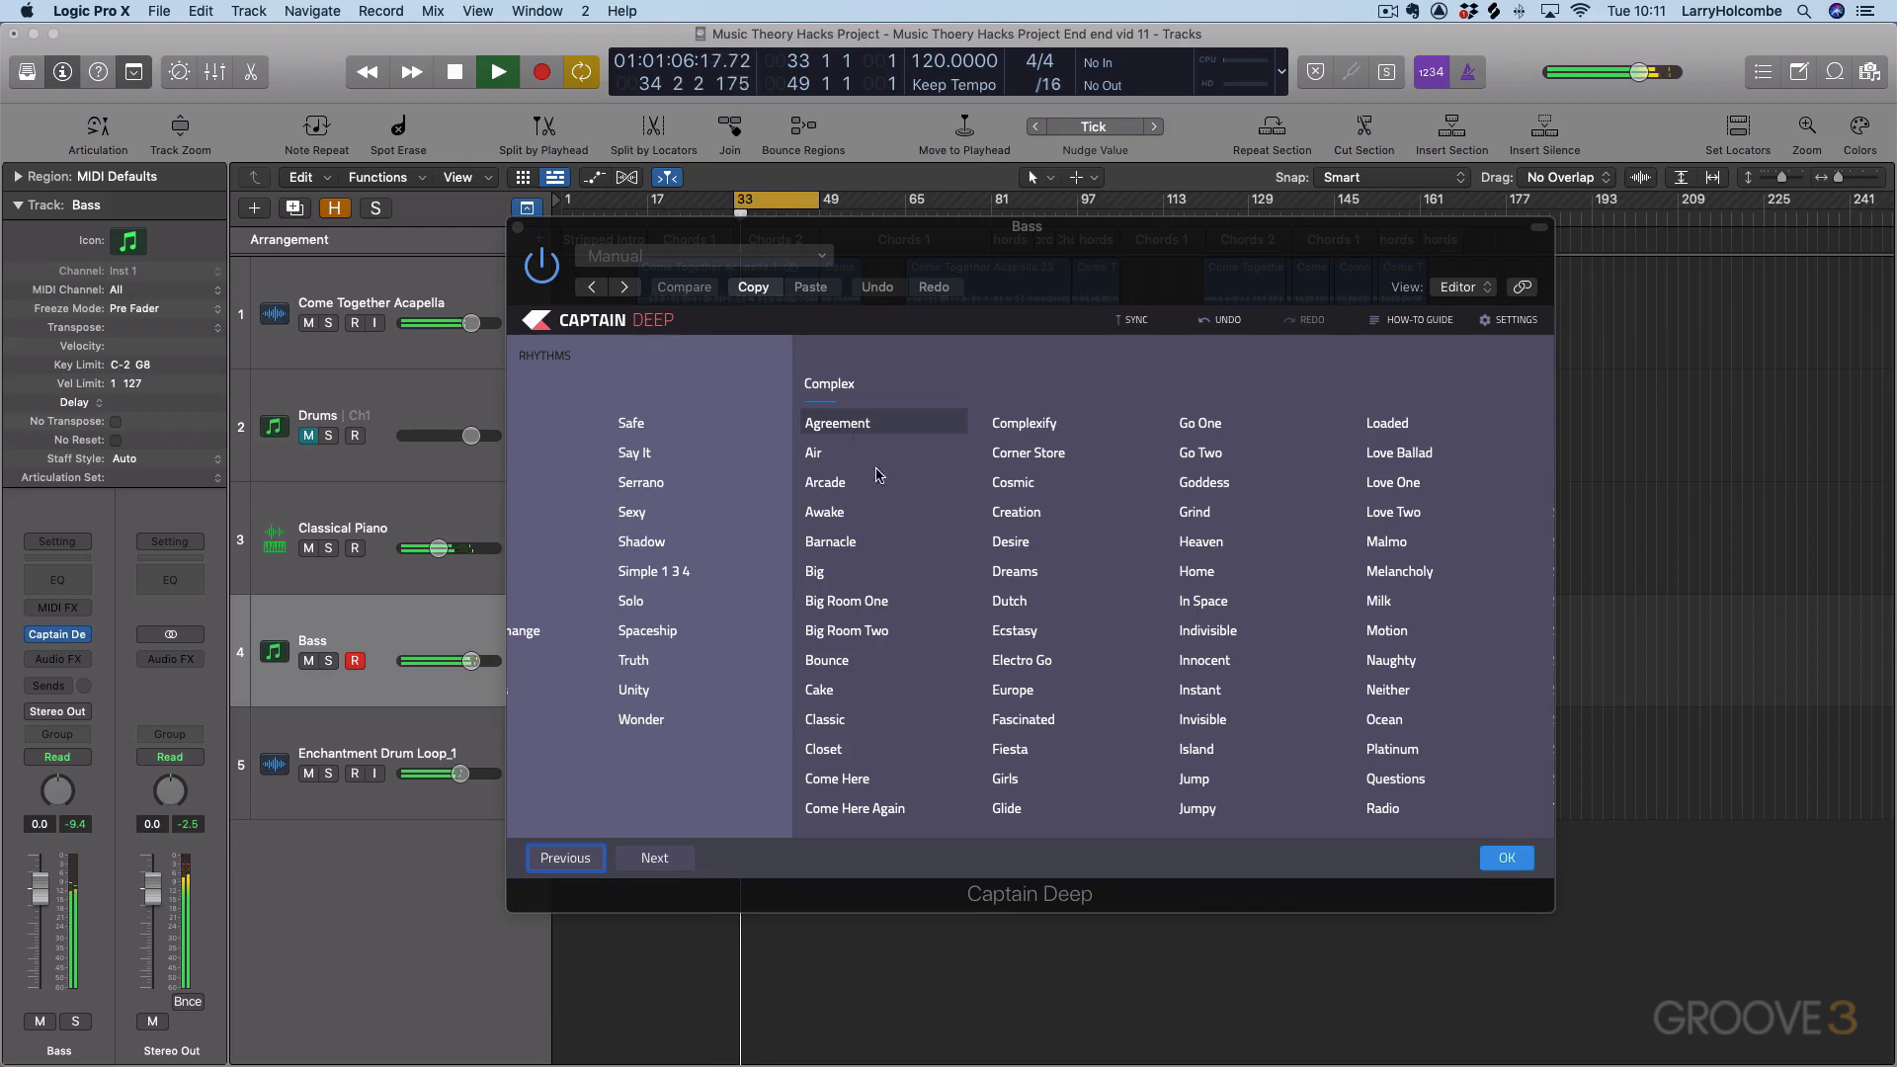
{"action": "key", "text": "space"}
{"action": "left_click", "coordinate": [1493, 852]}
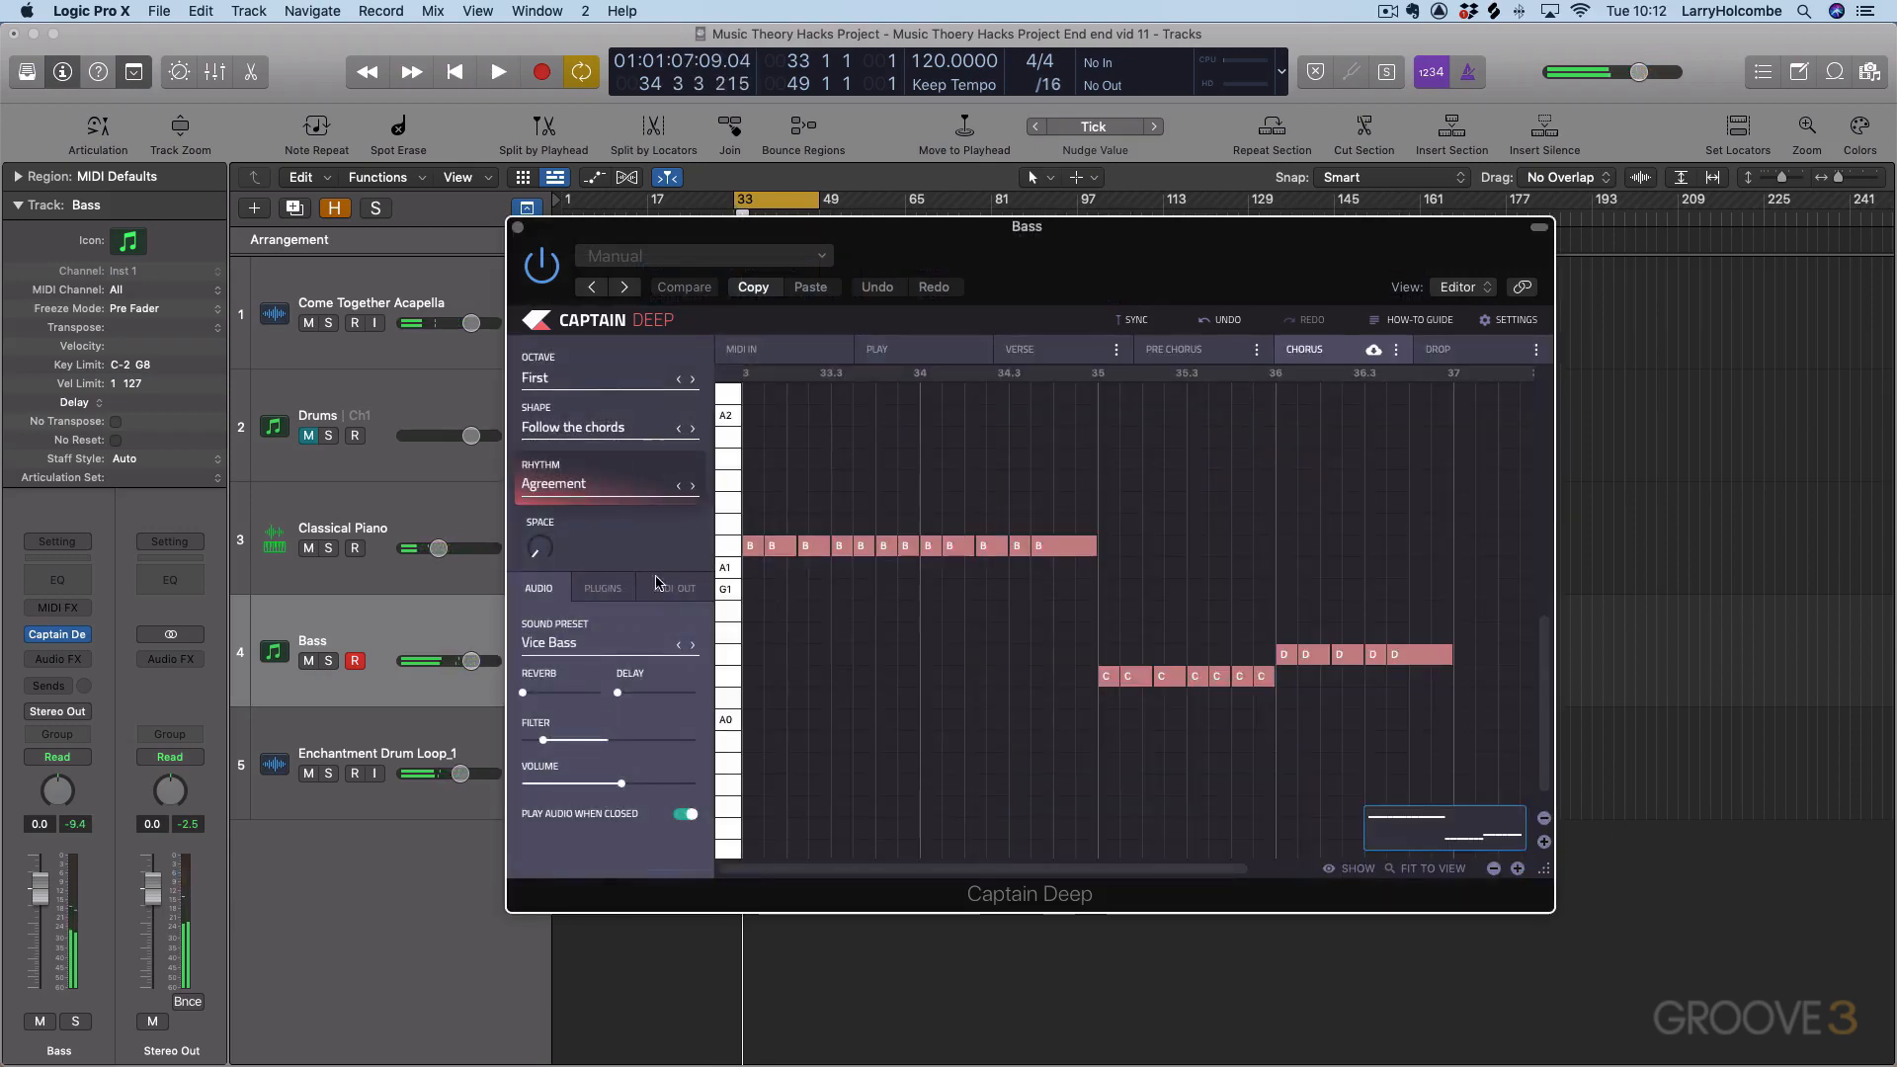
Step: Set the note spacing mode to Equal Note Length and increase Space to make every bass note very short
{"action": "left_click_drag", "start_coordinate": [541, 555], "coordinate": [540, 537]}
{"action": "left_click", "coordinate": [611, 546]}
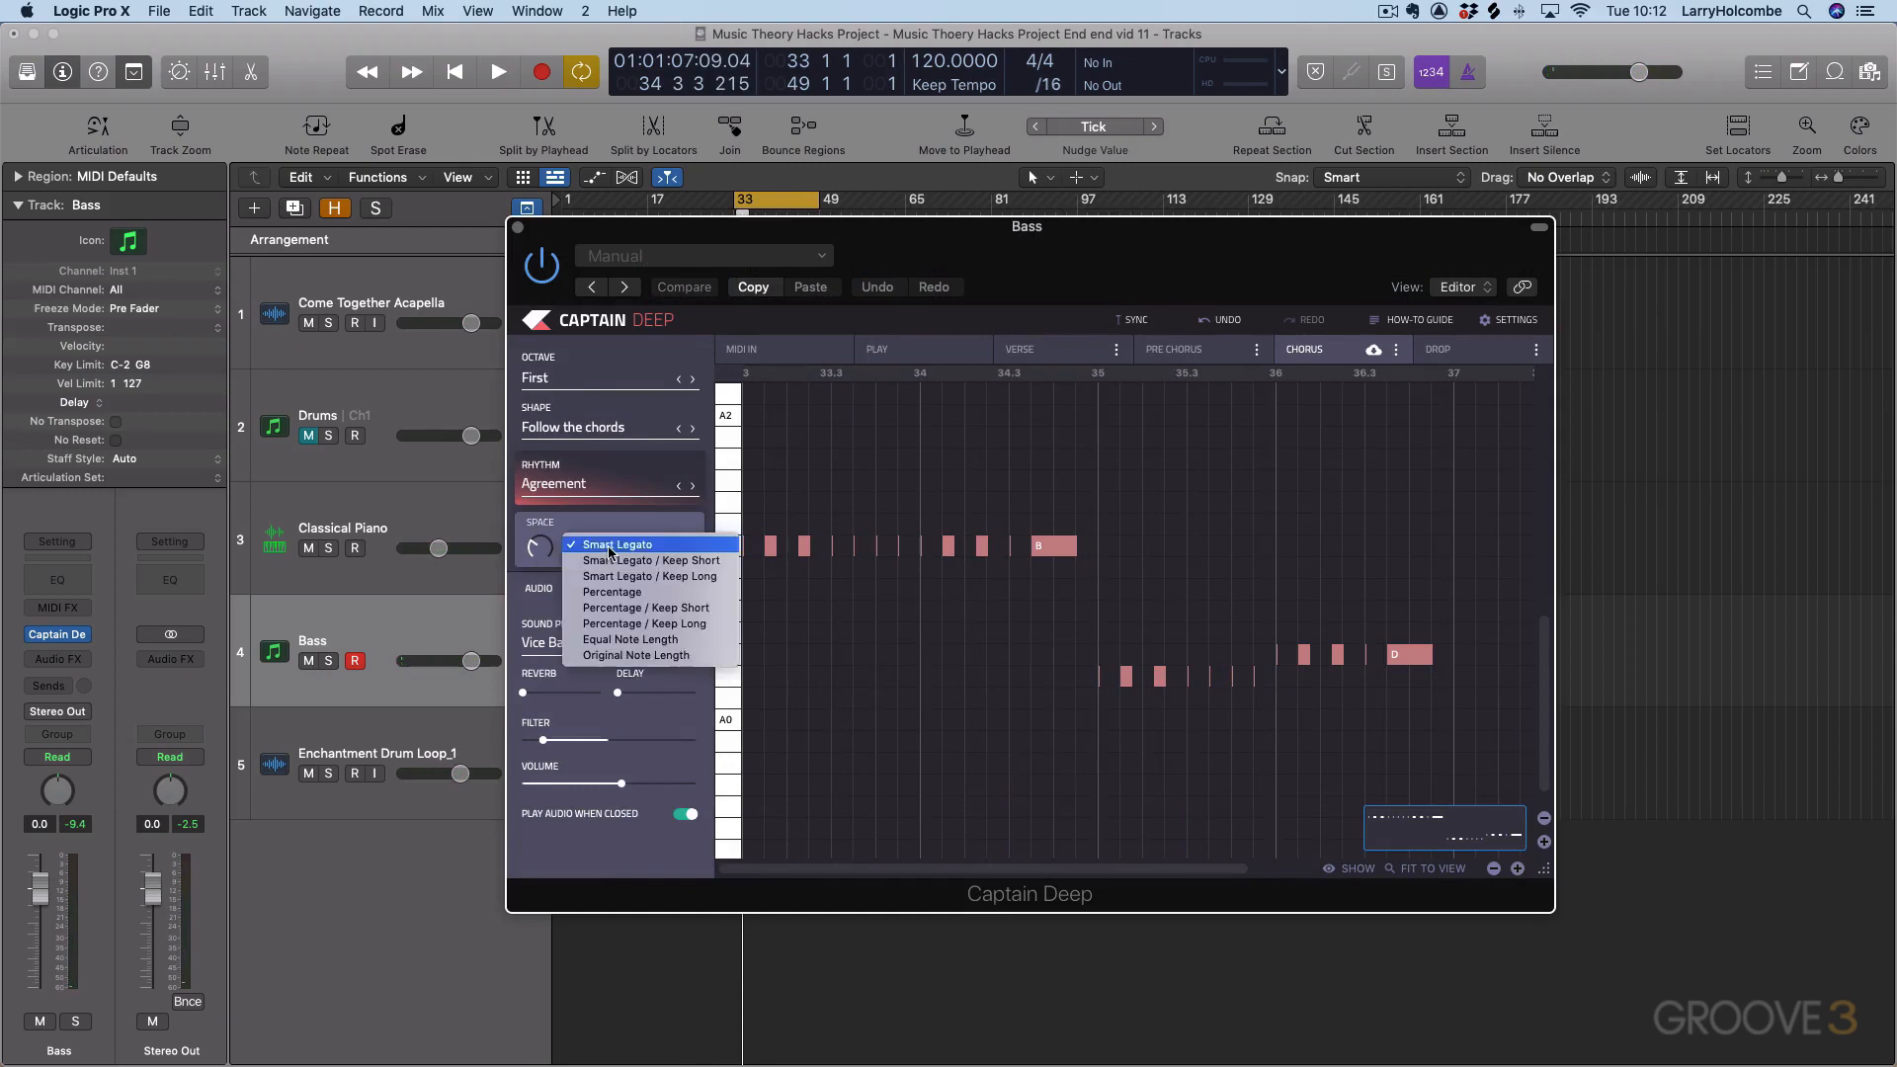
{"action": "left_click", "coordinate": [625, 641]}
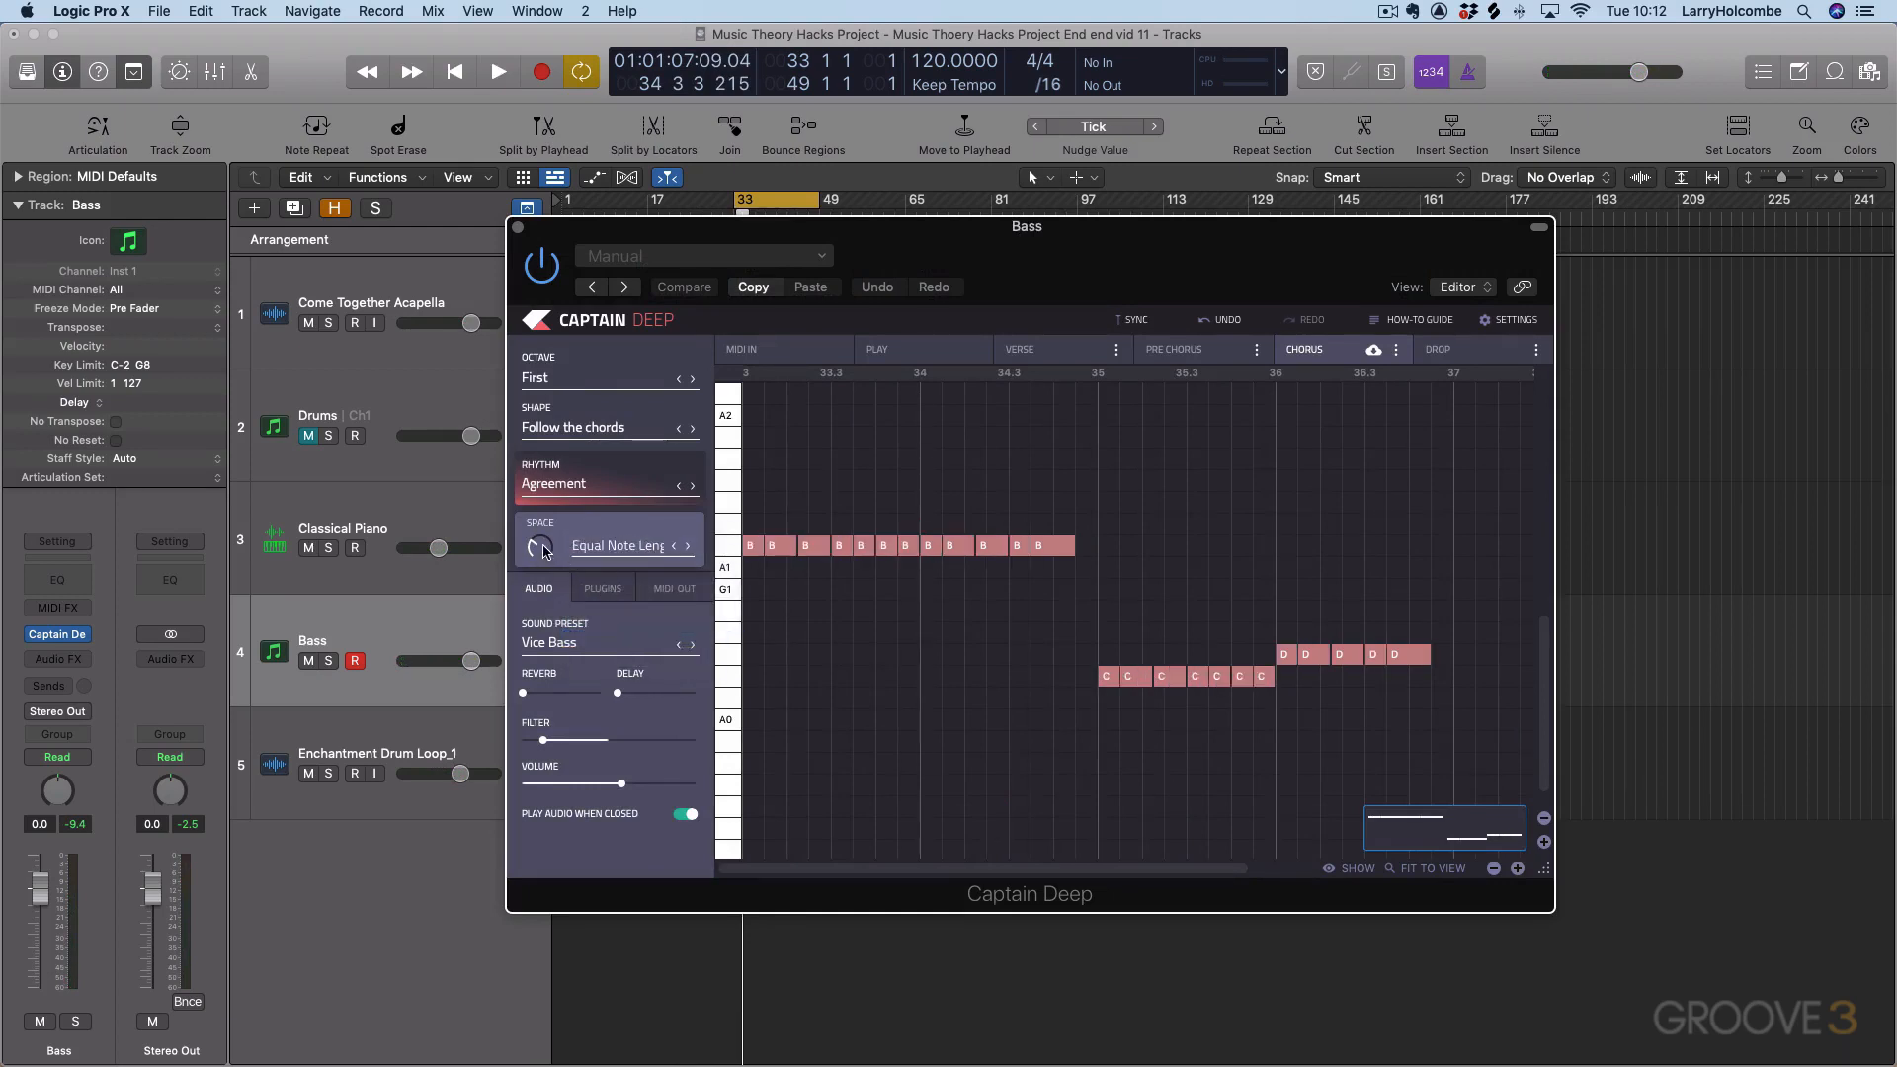
{"action": "mouse_move", "coordinate": [541, 515]}
{"action": "left_mouse_down"}
{"action": "mouse_move", "coordinate": [542, 482]}
{"action": "mouse_move", "coordinate": [543, 530]}
{"action": "left_mouse_up"}
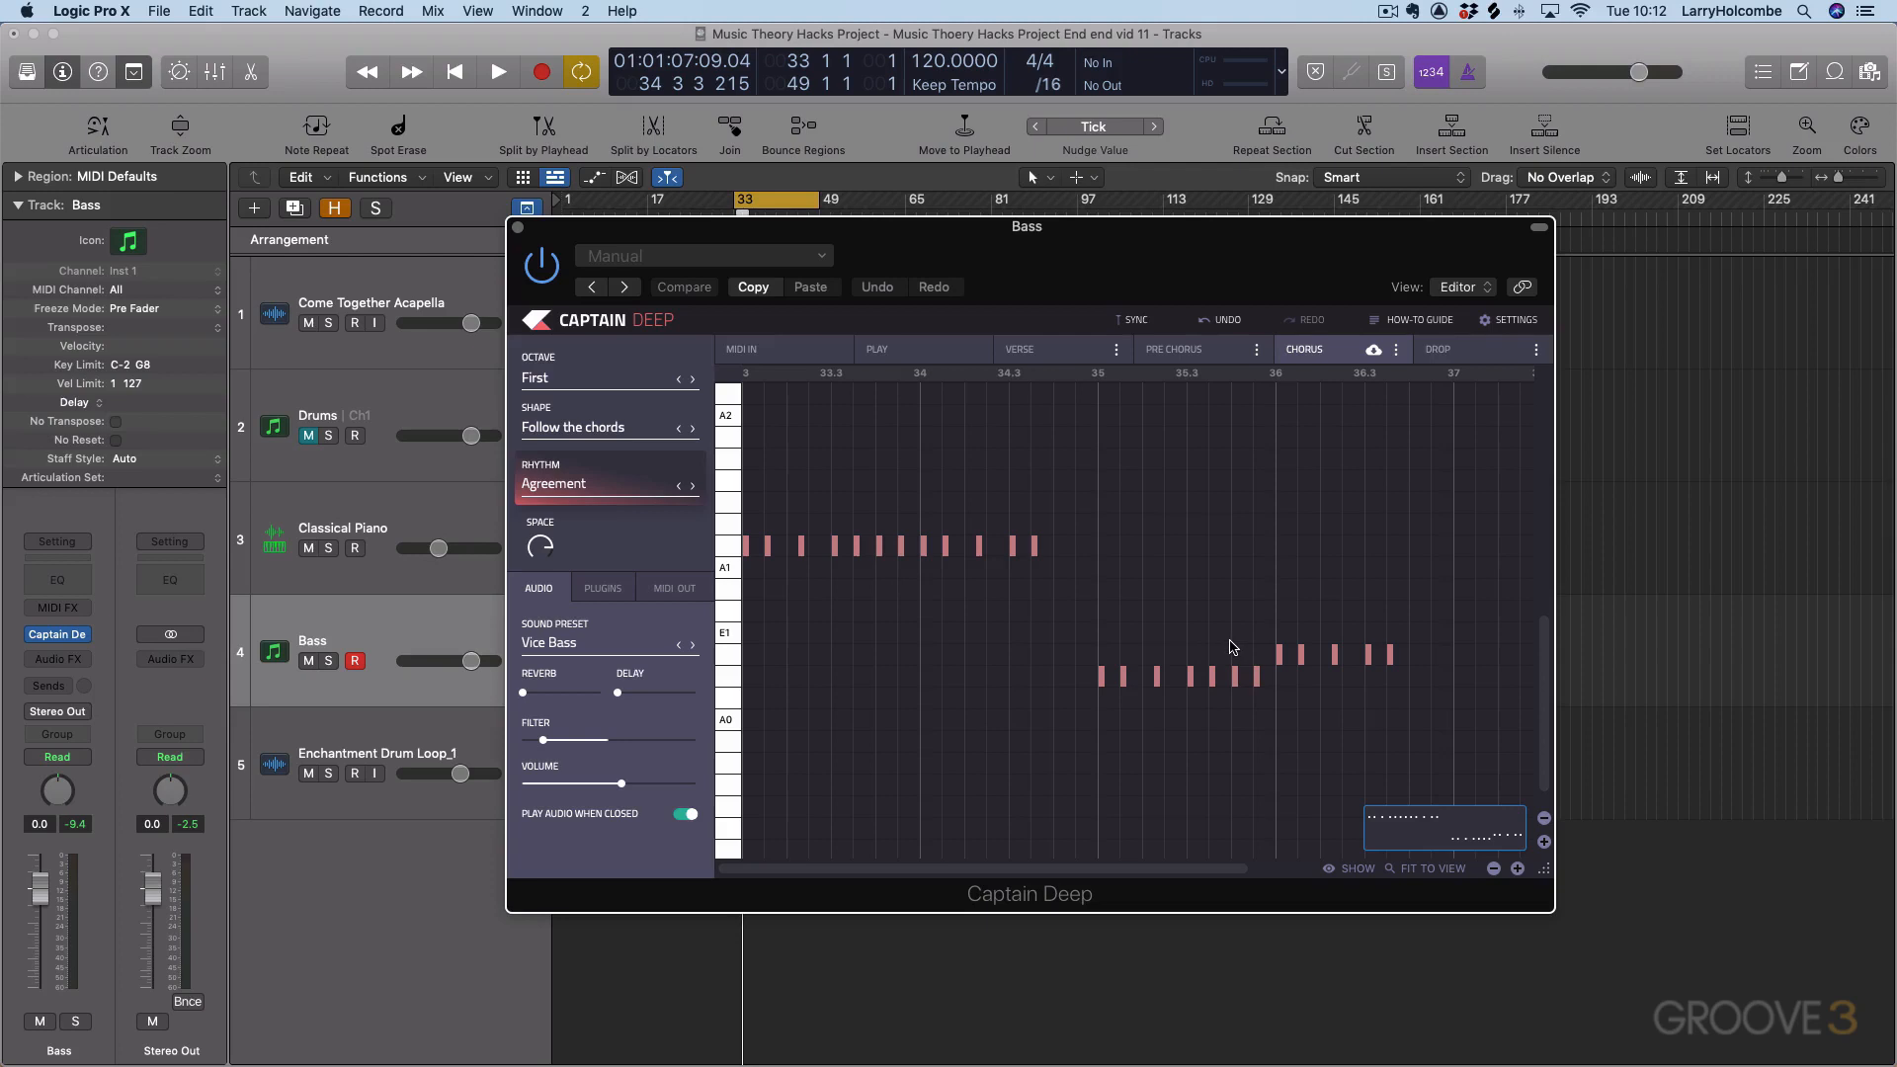
Step: Audition the Agreement rhythm and the following Air, Arcade, Awake and Barnacle rhythms during playback
{"action": "key", "text": "space"}
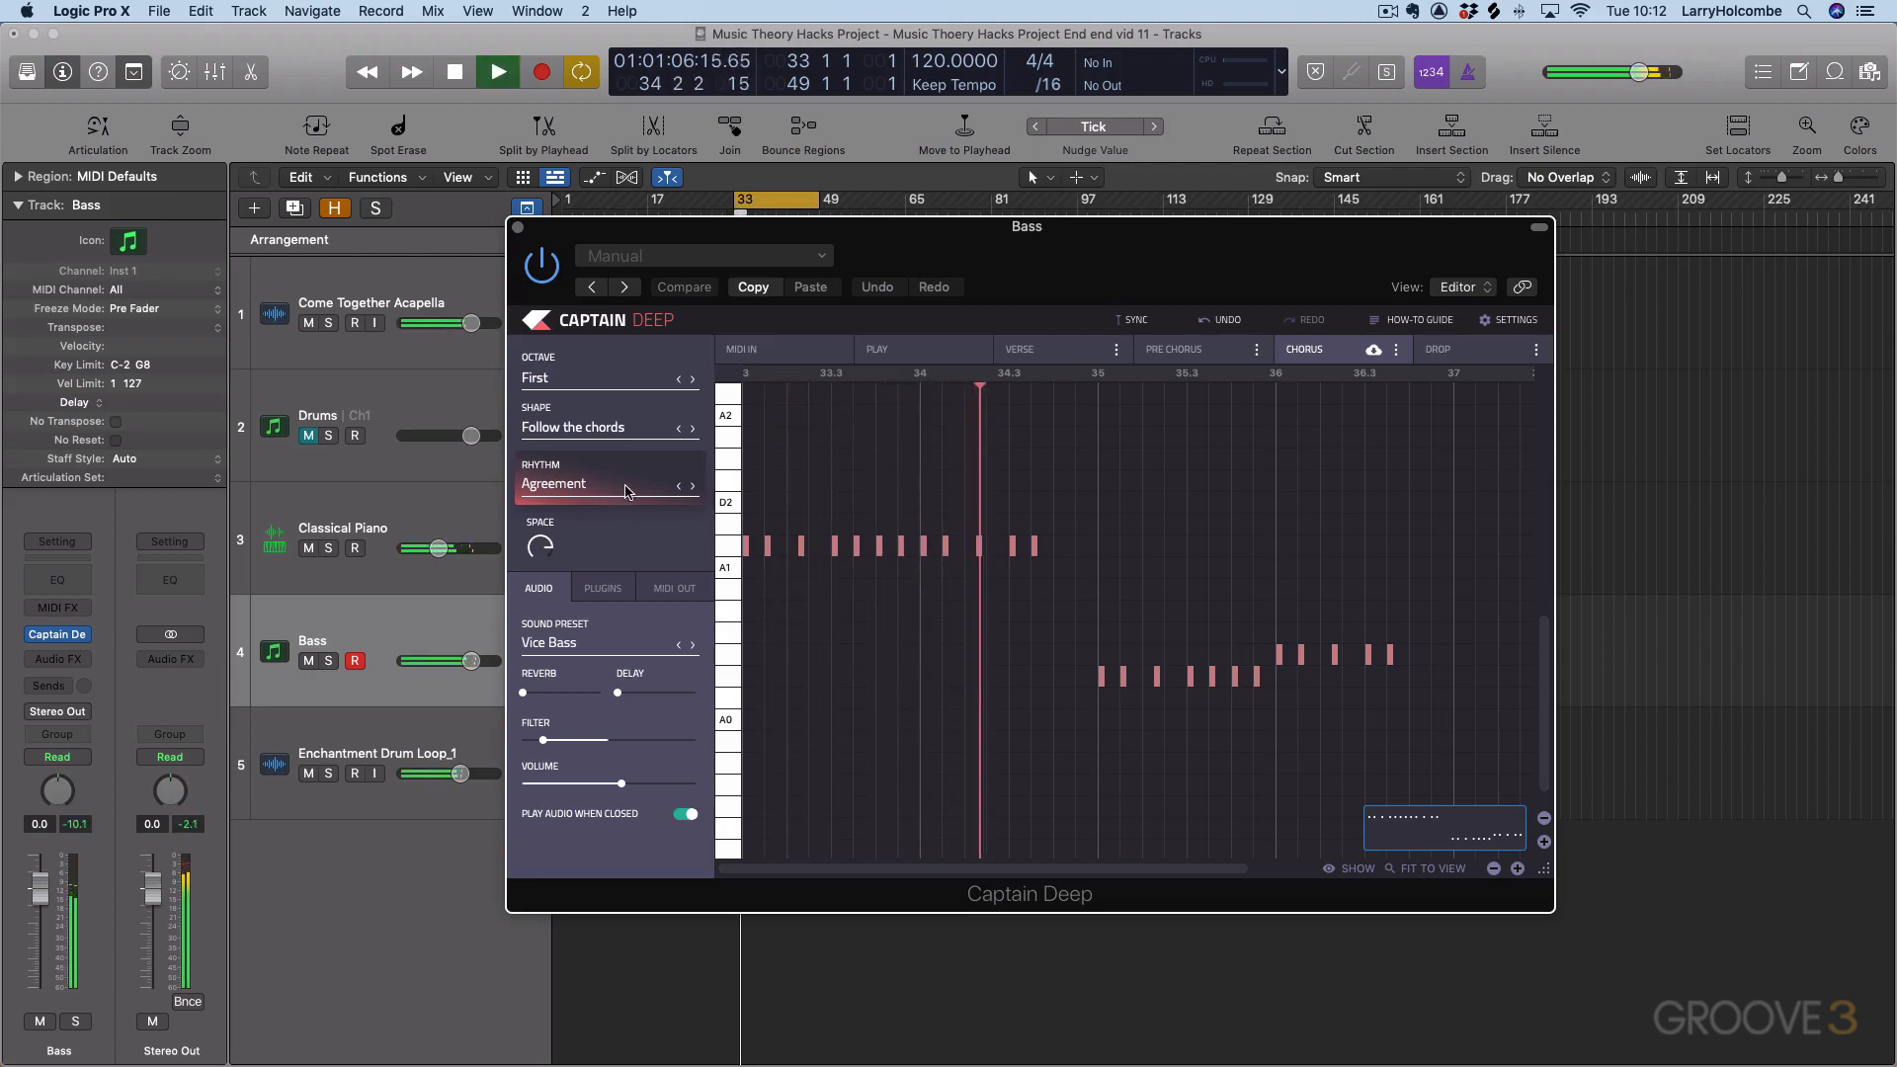
{"action": "left_click", "coordinate": [693, 488]}
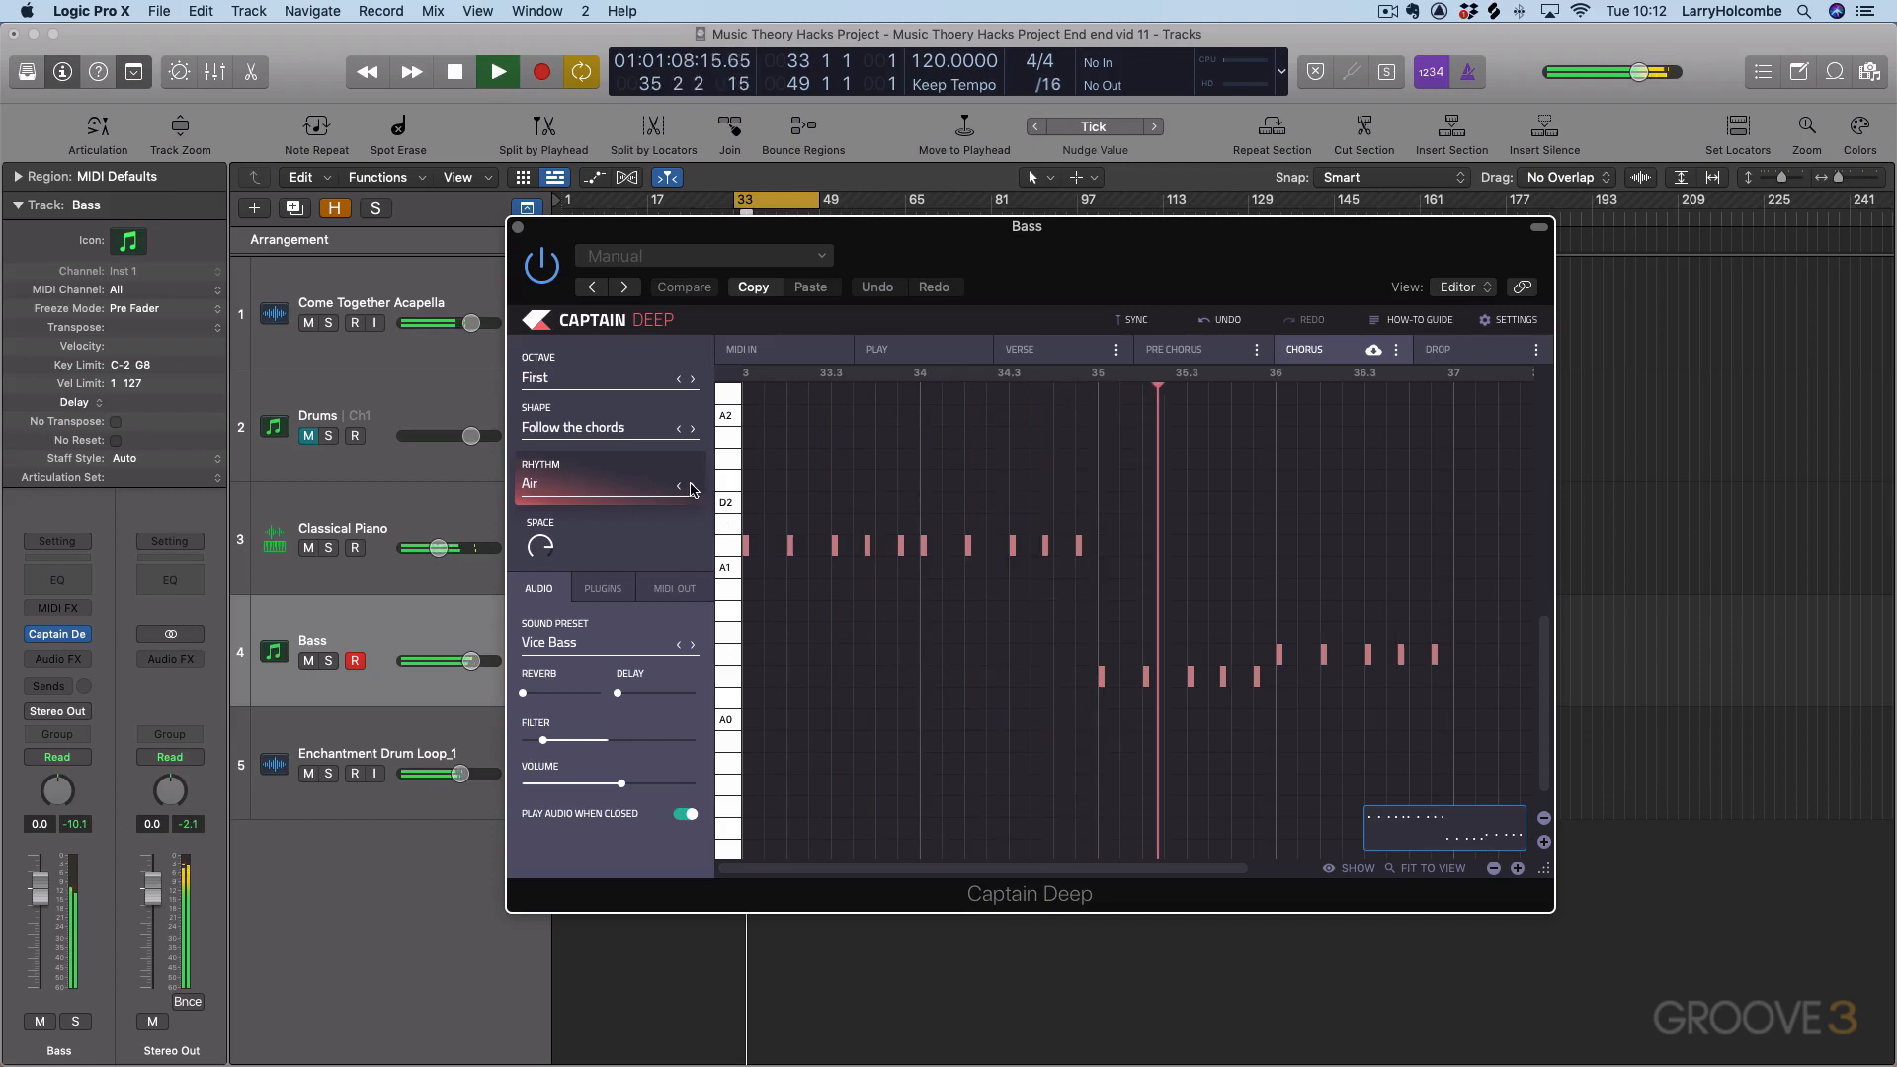
{"action": "left_click", "coordinate": [693, 488]}
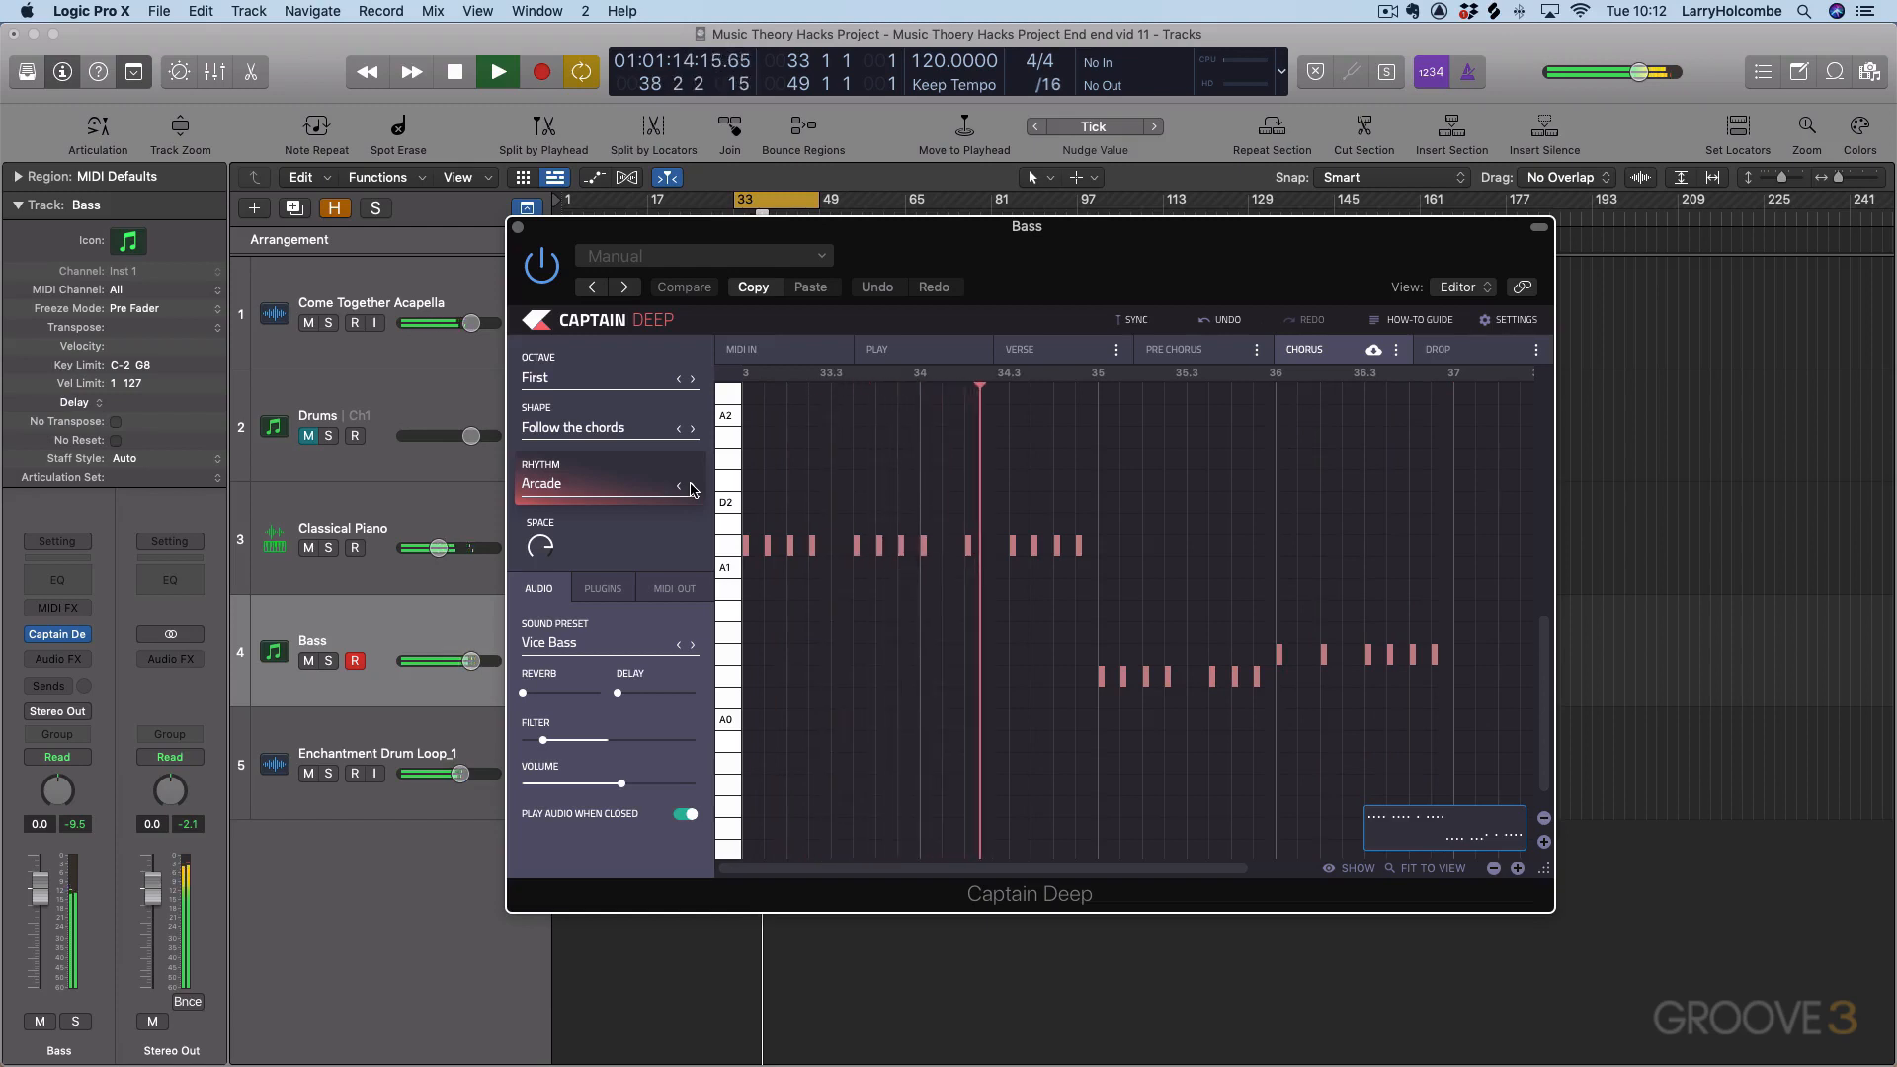
{"action": "left_click", "coordinate": [694, 488]}
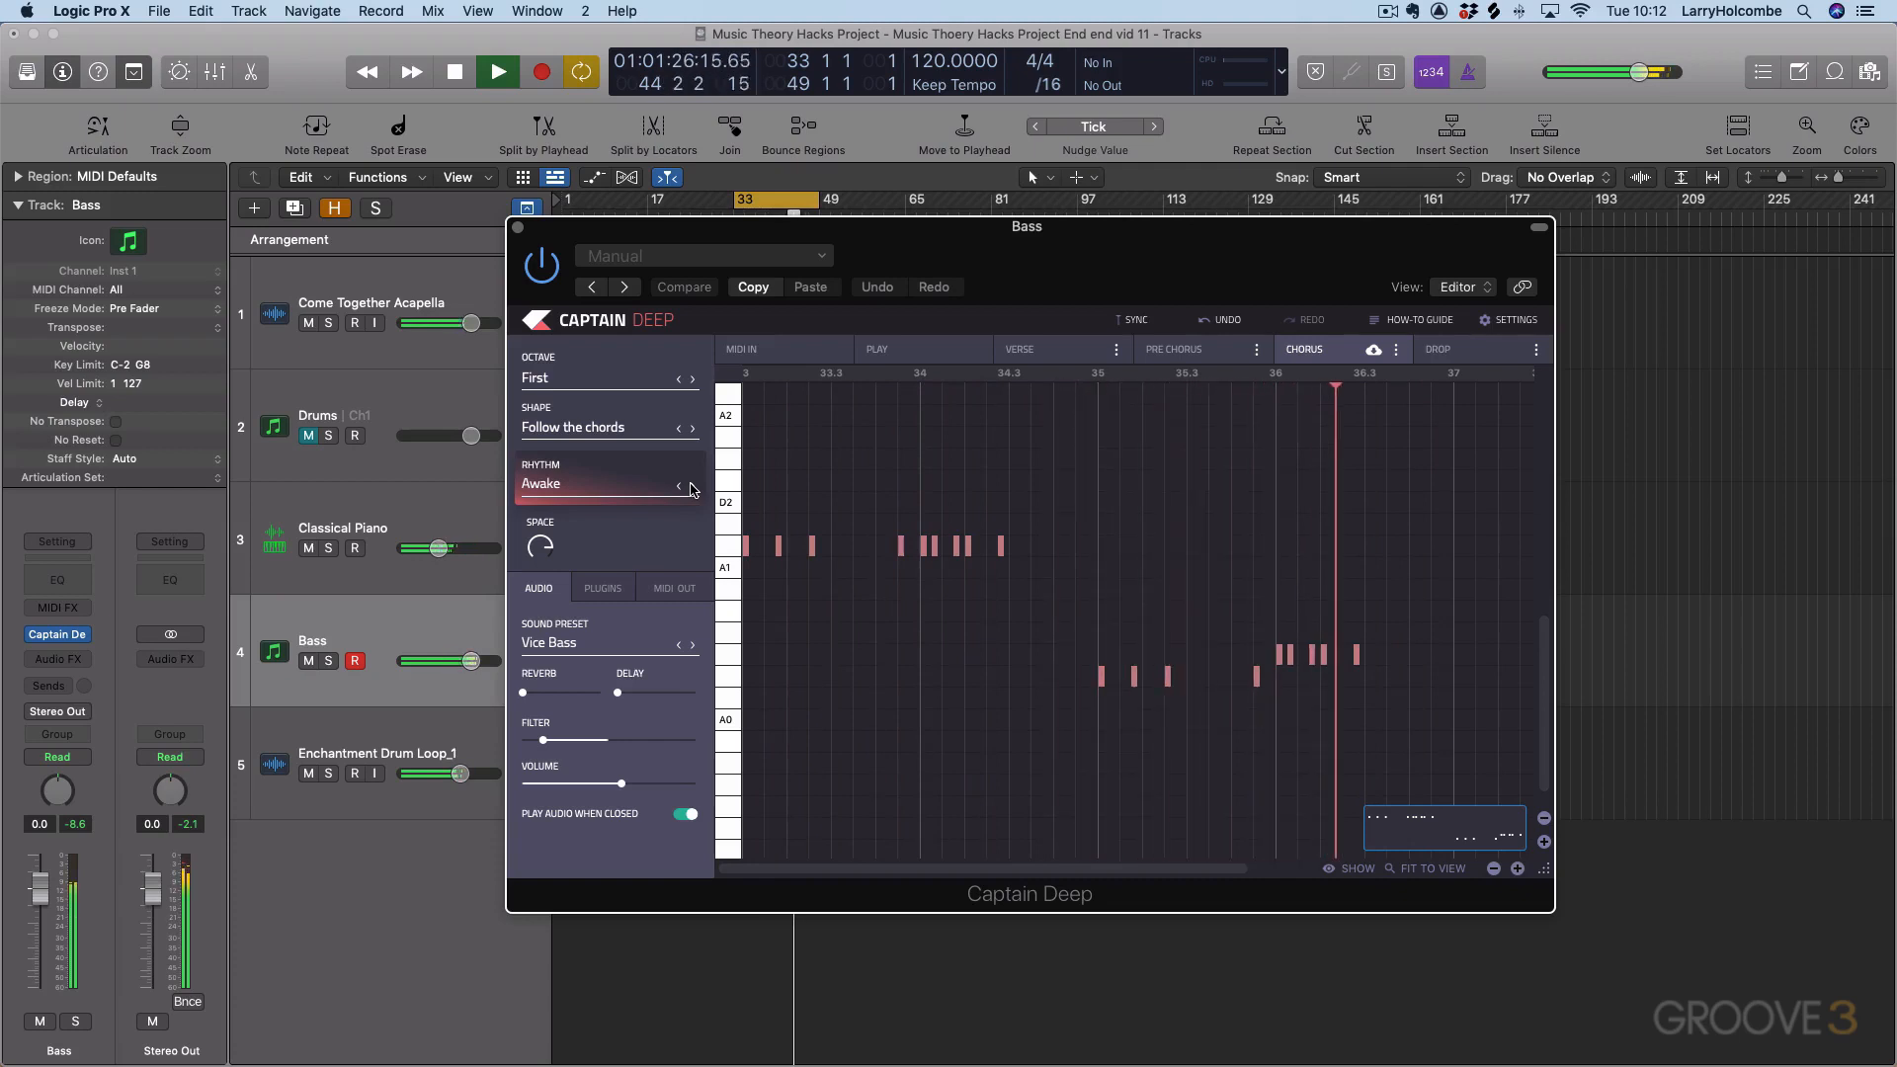
{"action": "key", "text": "space"}
{"action": "left_click", "coordinate": [692, 486]}
{"action": "key", "text": "space"}
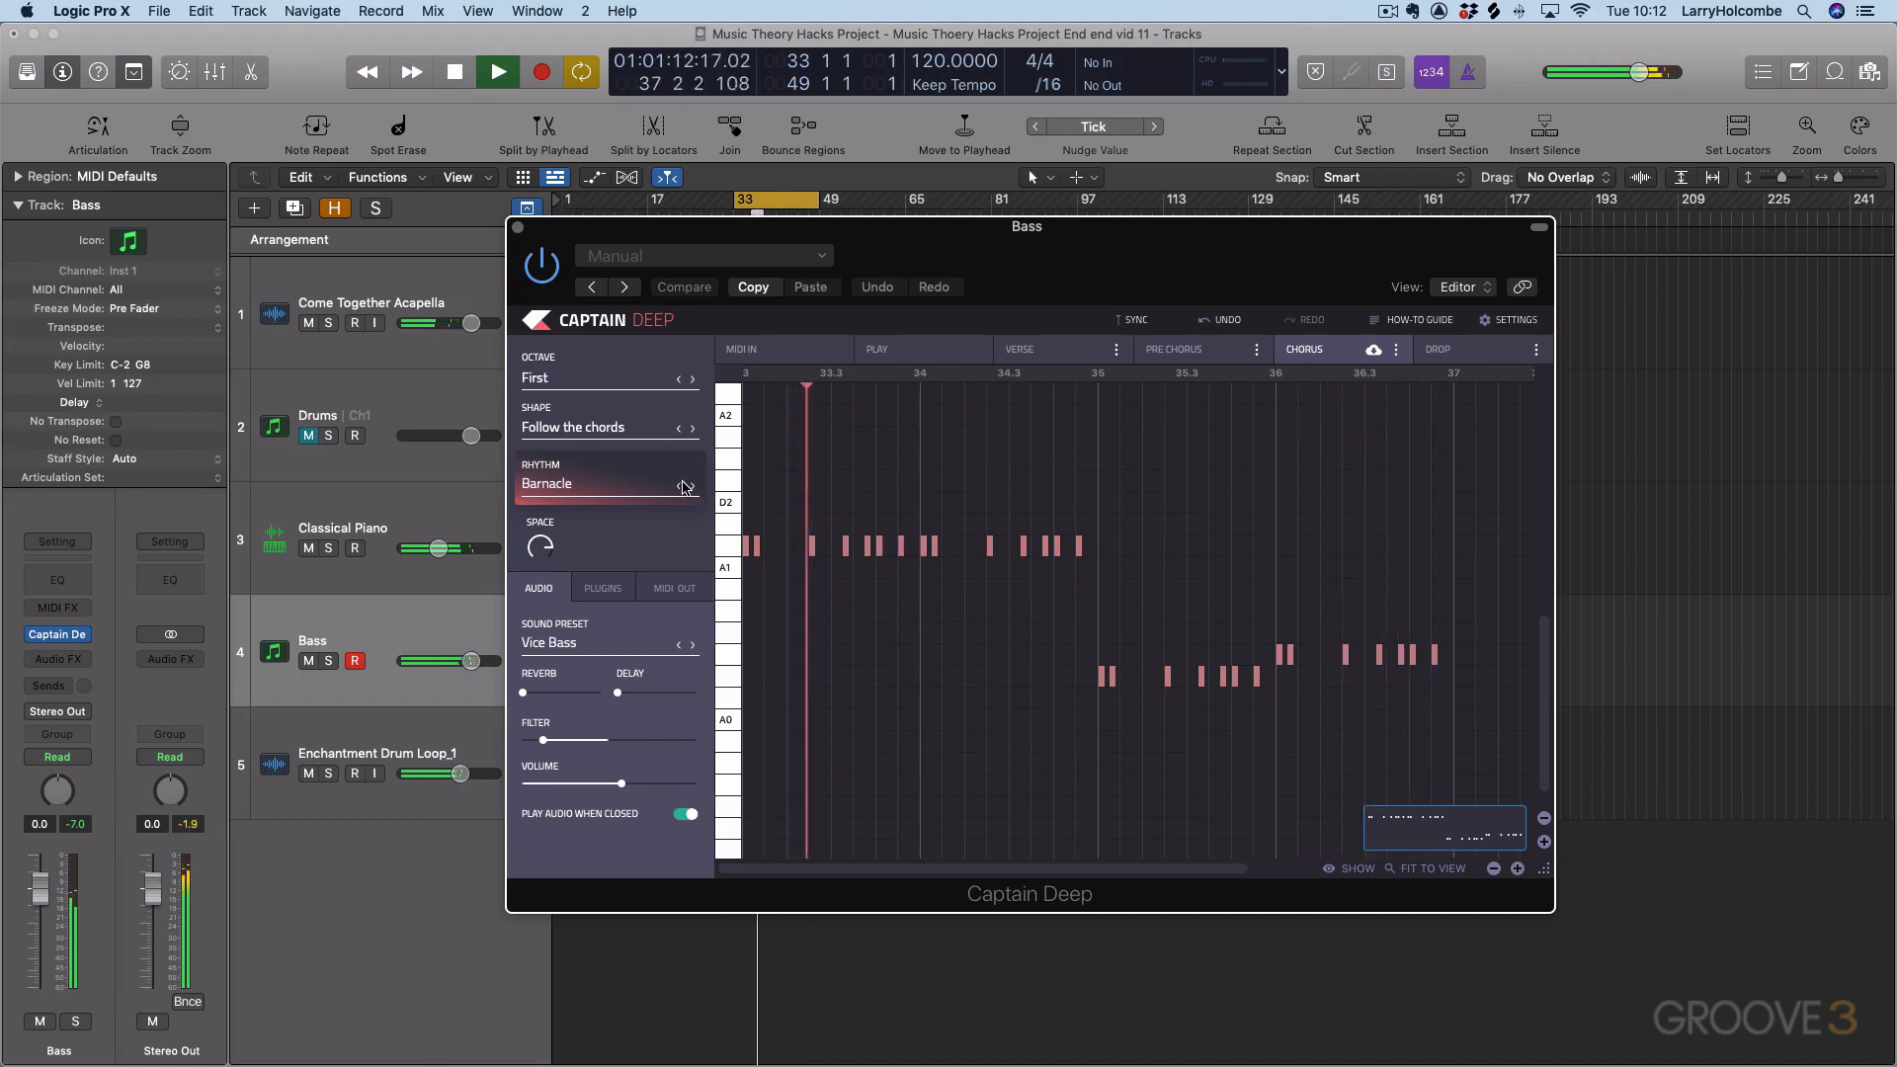
{"action": "key", "text": "space"}
Step: Audition the complex rhythms Go One and Go Two for the Chorus bass line
{"action": "left_click", "coordinate": [583, 485]}
{"action": "scroll", "coordinate": [1002, 516], "scroll_direction": "right", "scroll_amount": 10}
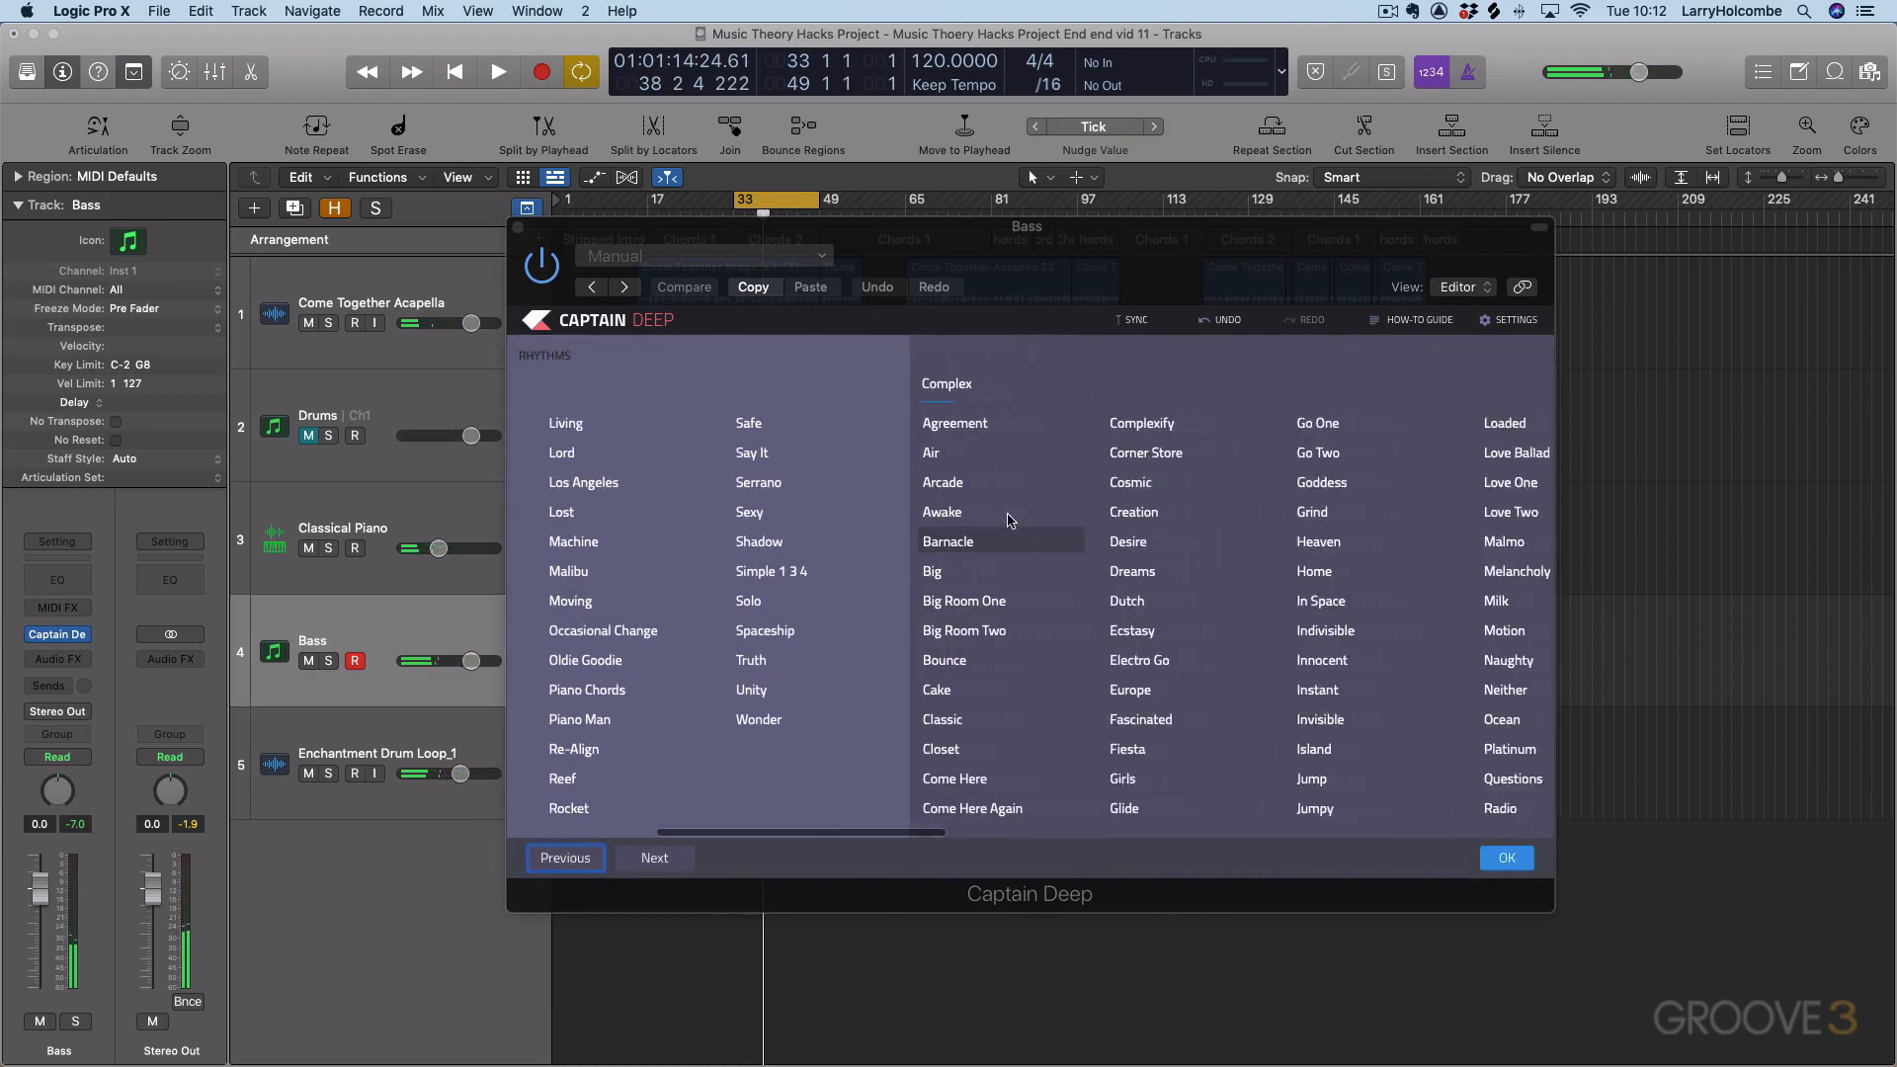
{"action": "scroll", "coordinate": [1032, 437], "scroll_direction": "right", "scroll_amount": 1}
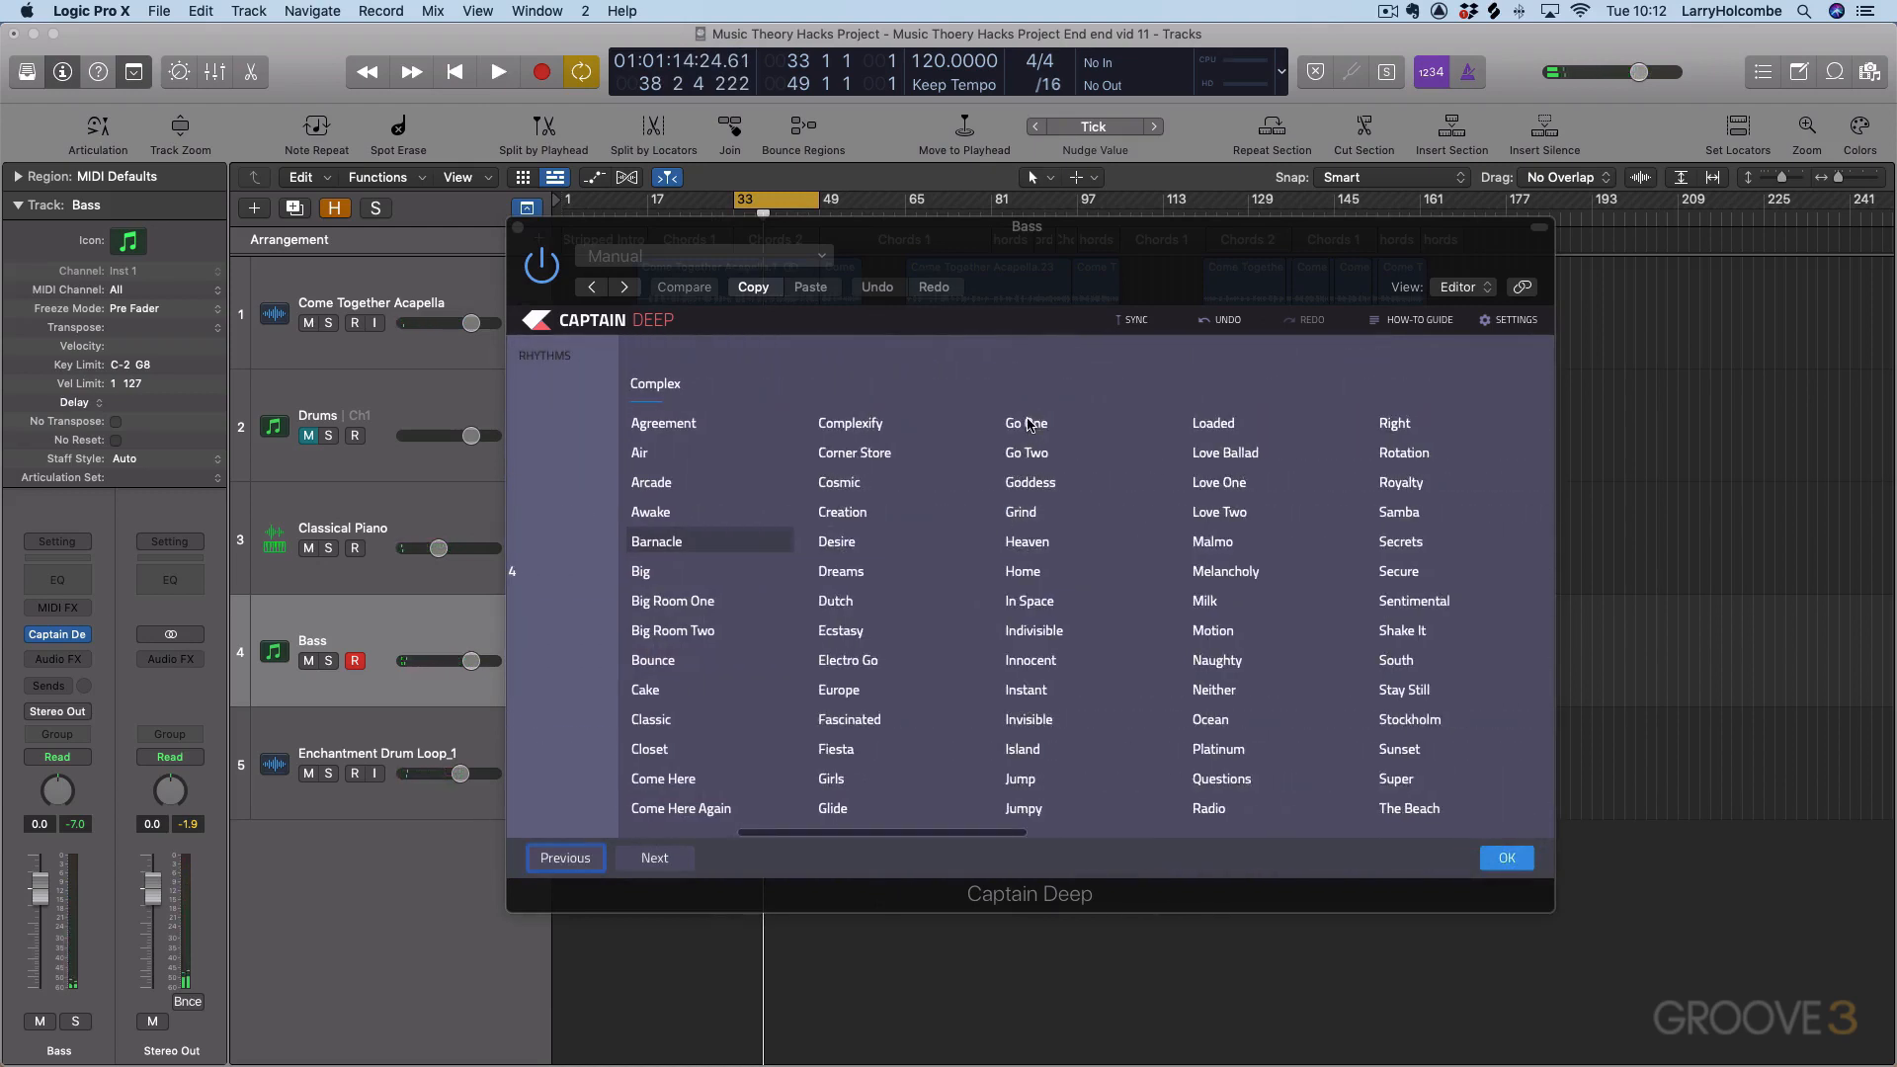
{"action": "left_click", "coordinate": [1027, 423]}
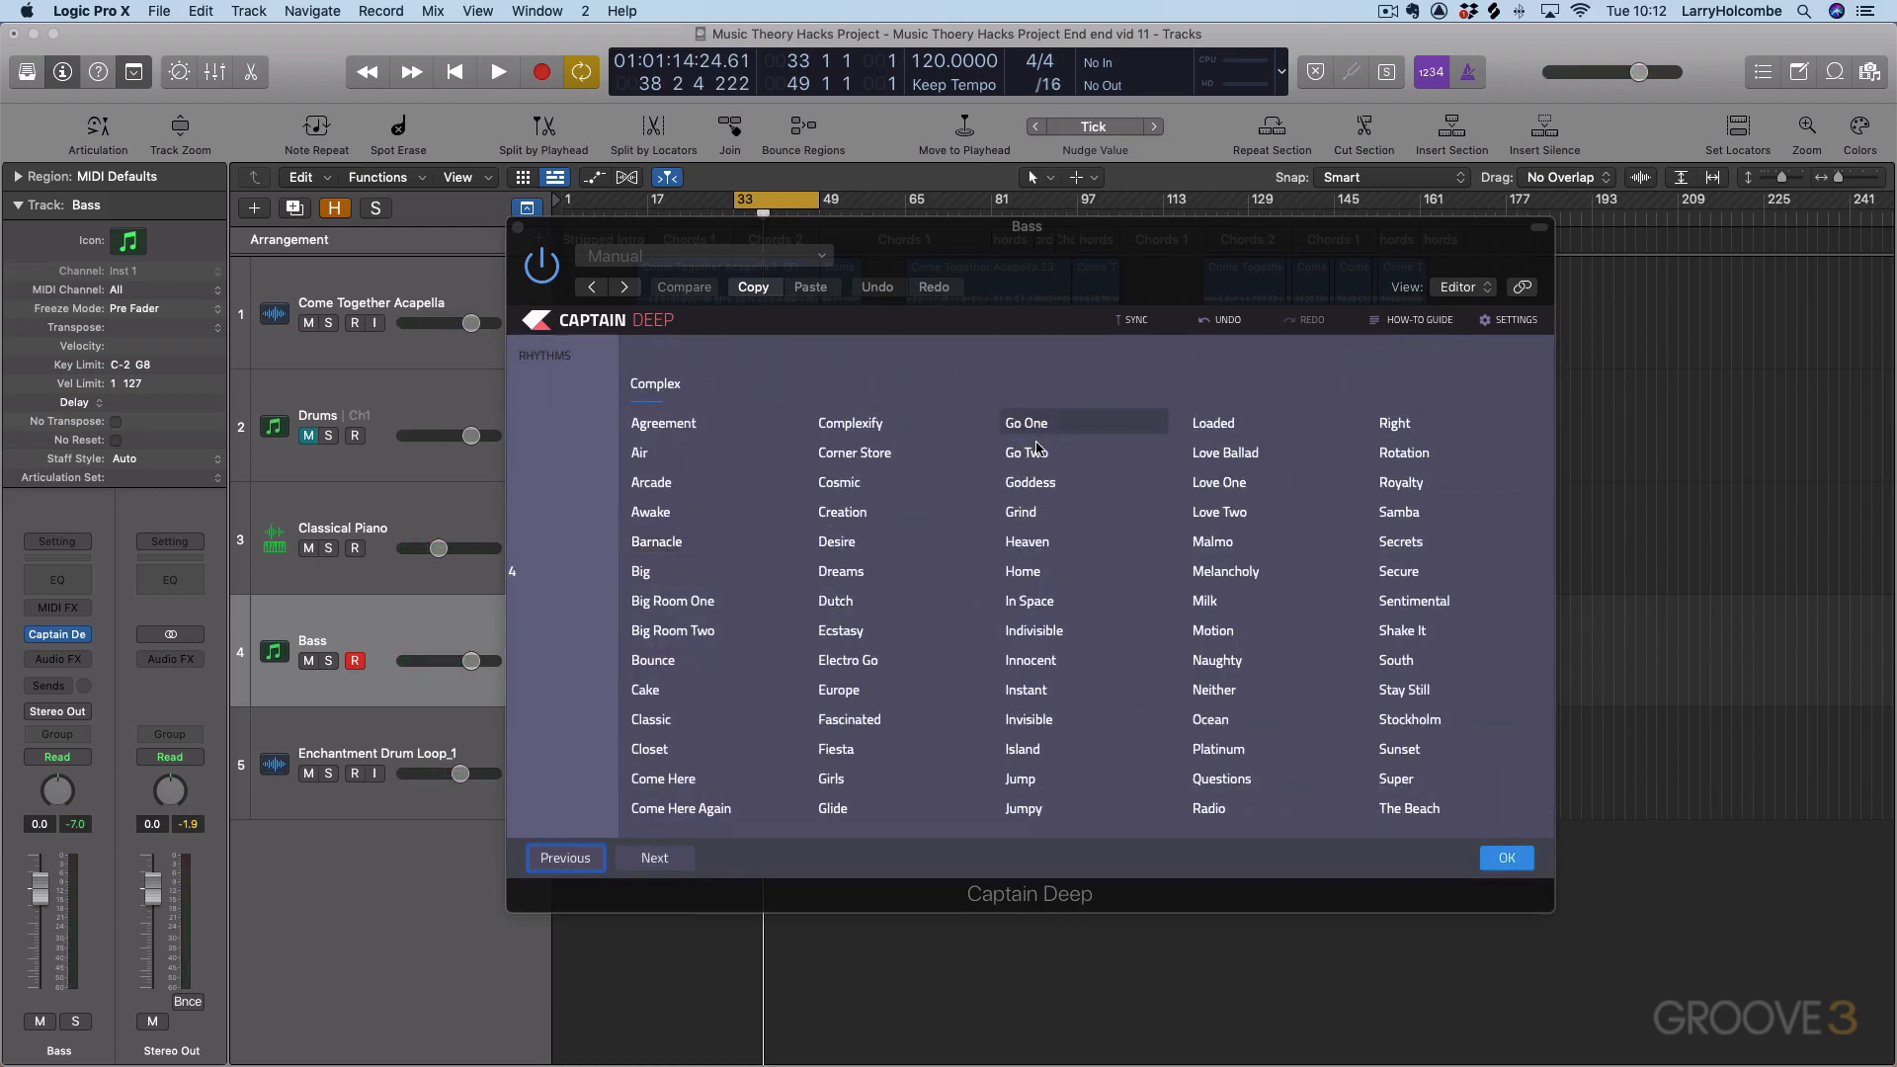
{"action": "key", "text": "space"}
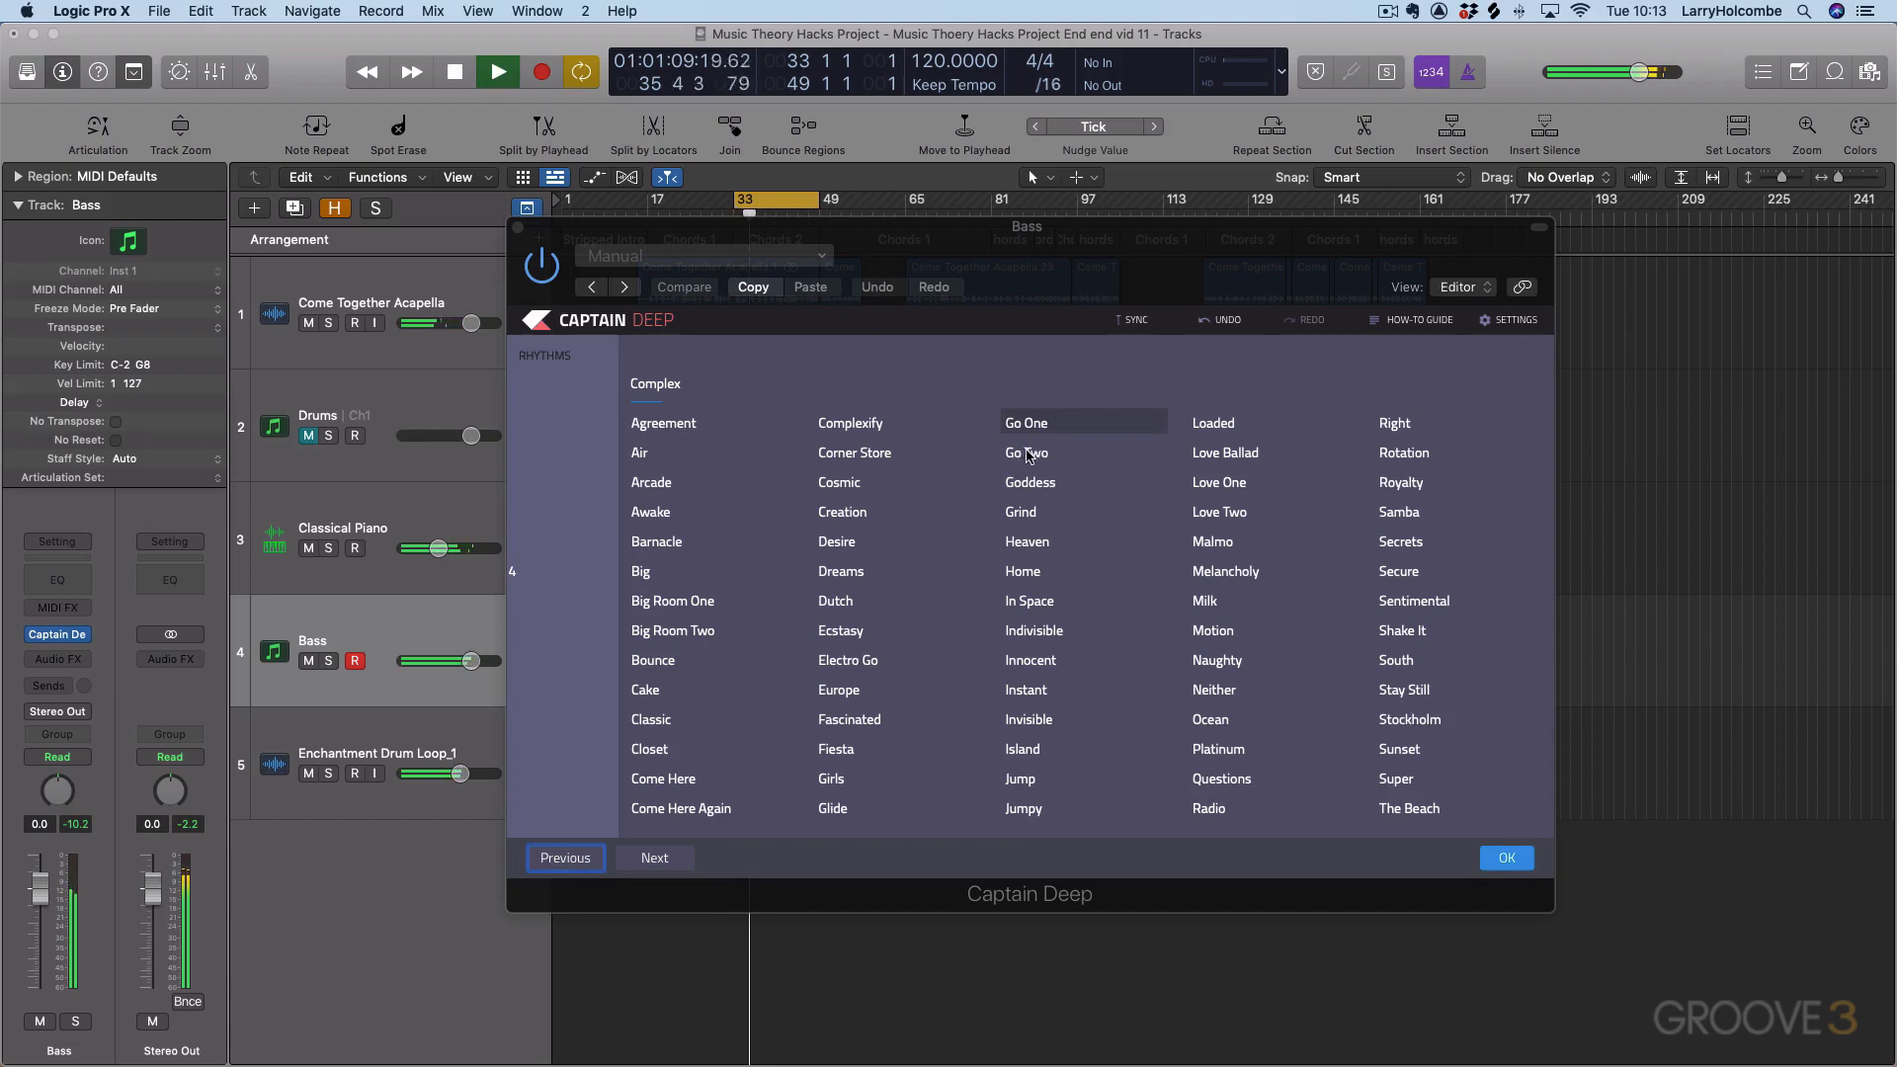
{"action": "left_click", "coordinate": [1031, 455]}
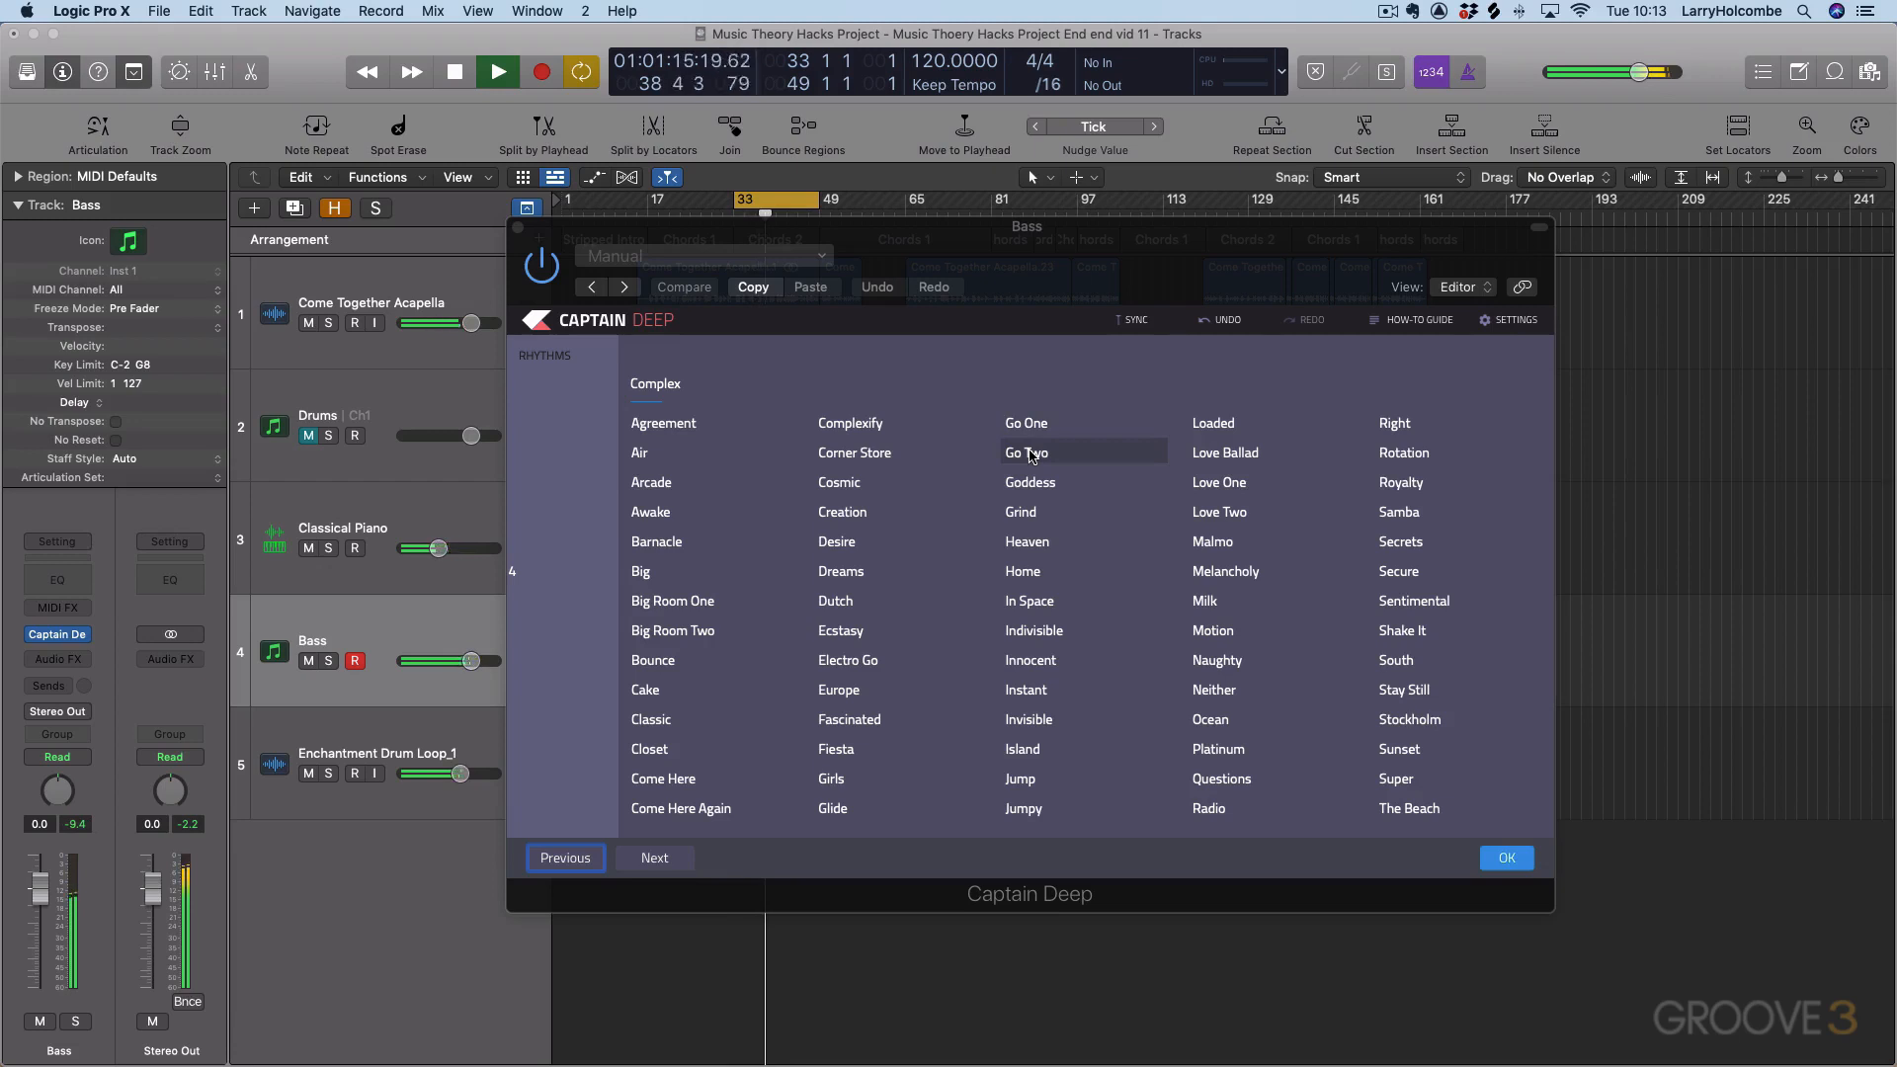
Step: Compare the Loaded rhythm with Barnacle and Go One, and apply Loaded to the Chorus bass line
{"action": "left_click", "coordinate": [1203, 427]}
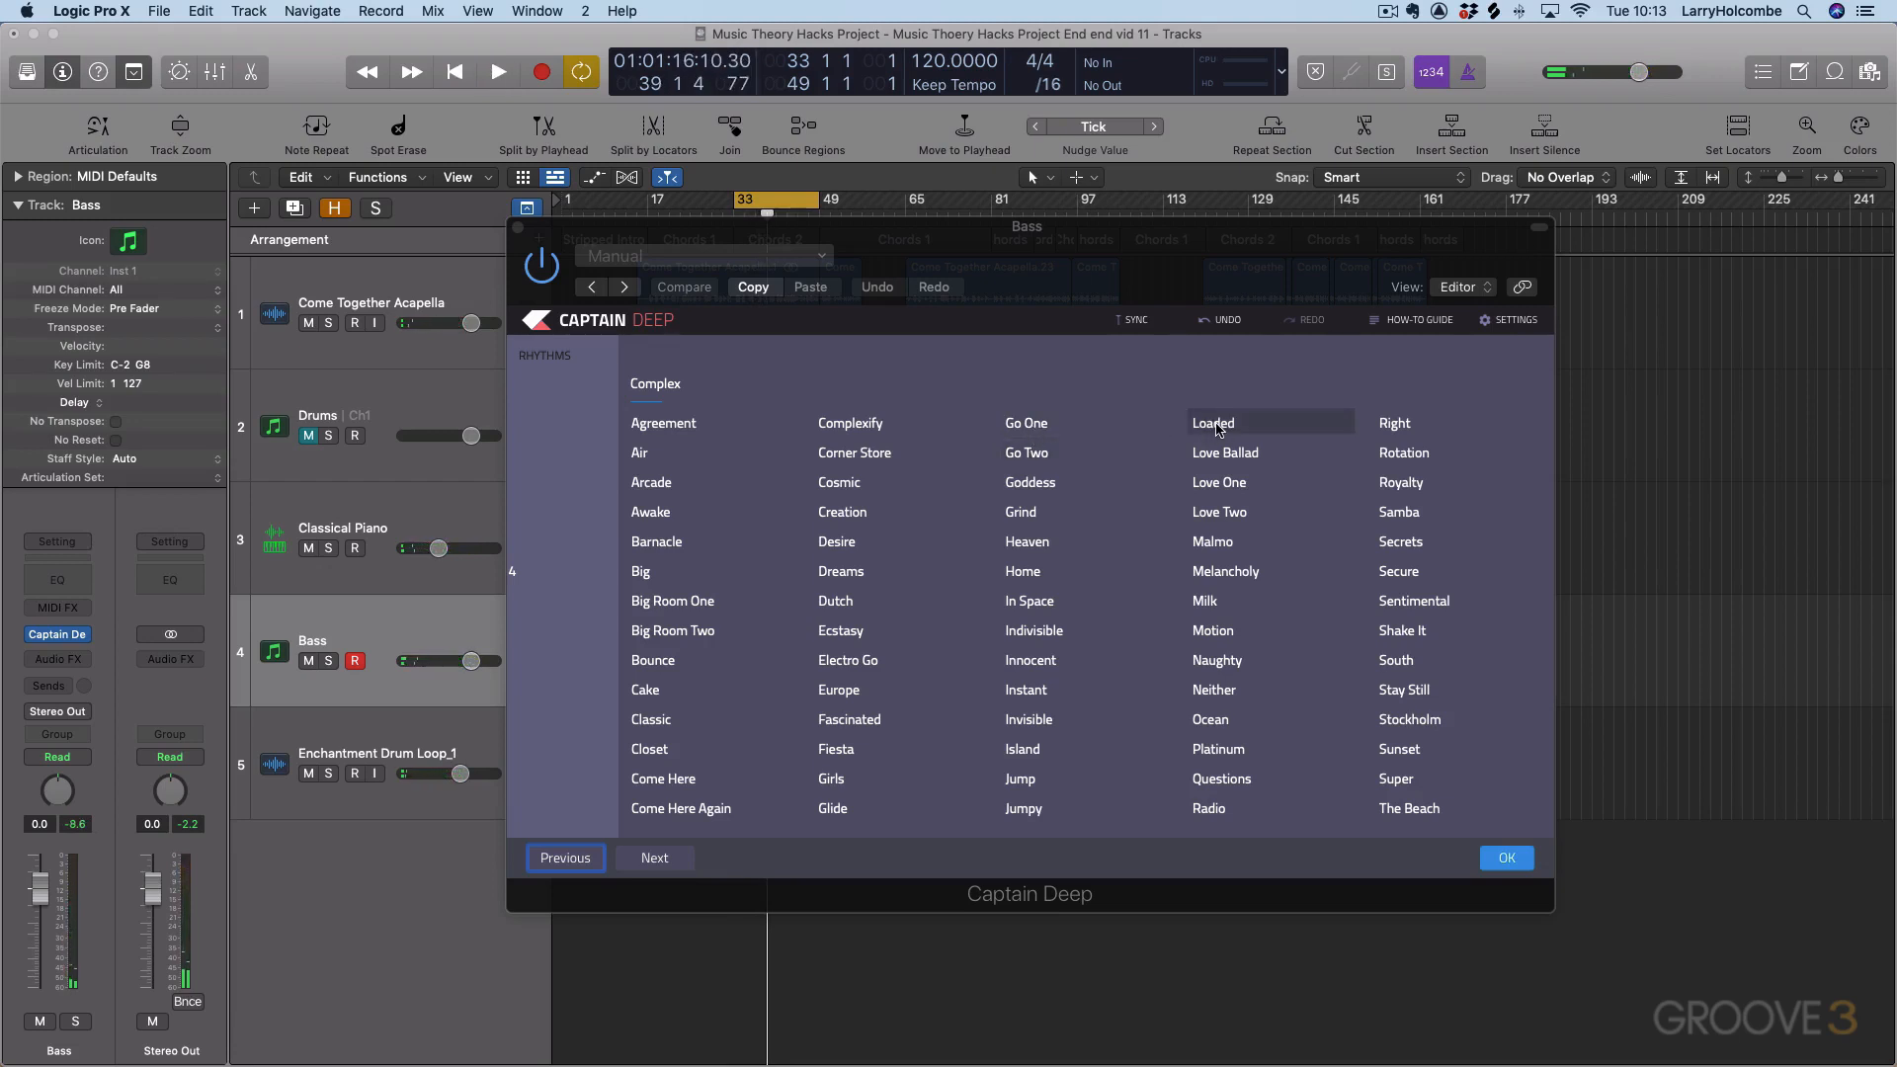
{"action": "key", "text": "space"}
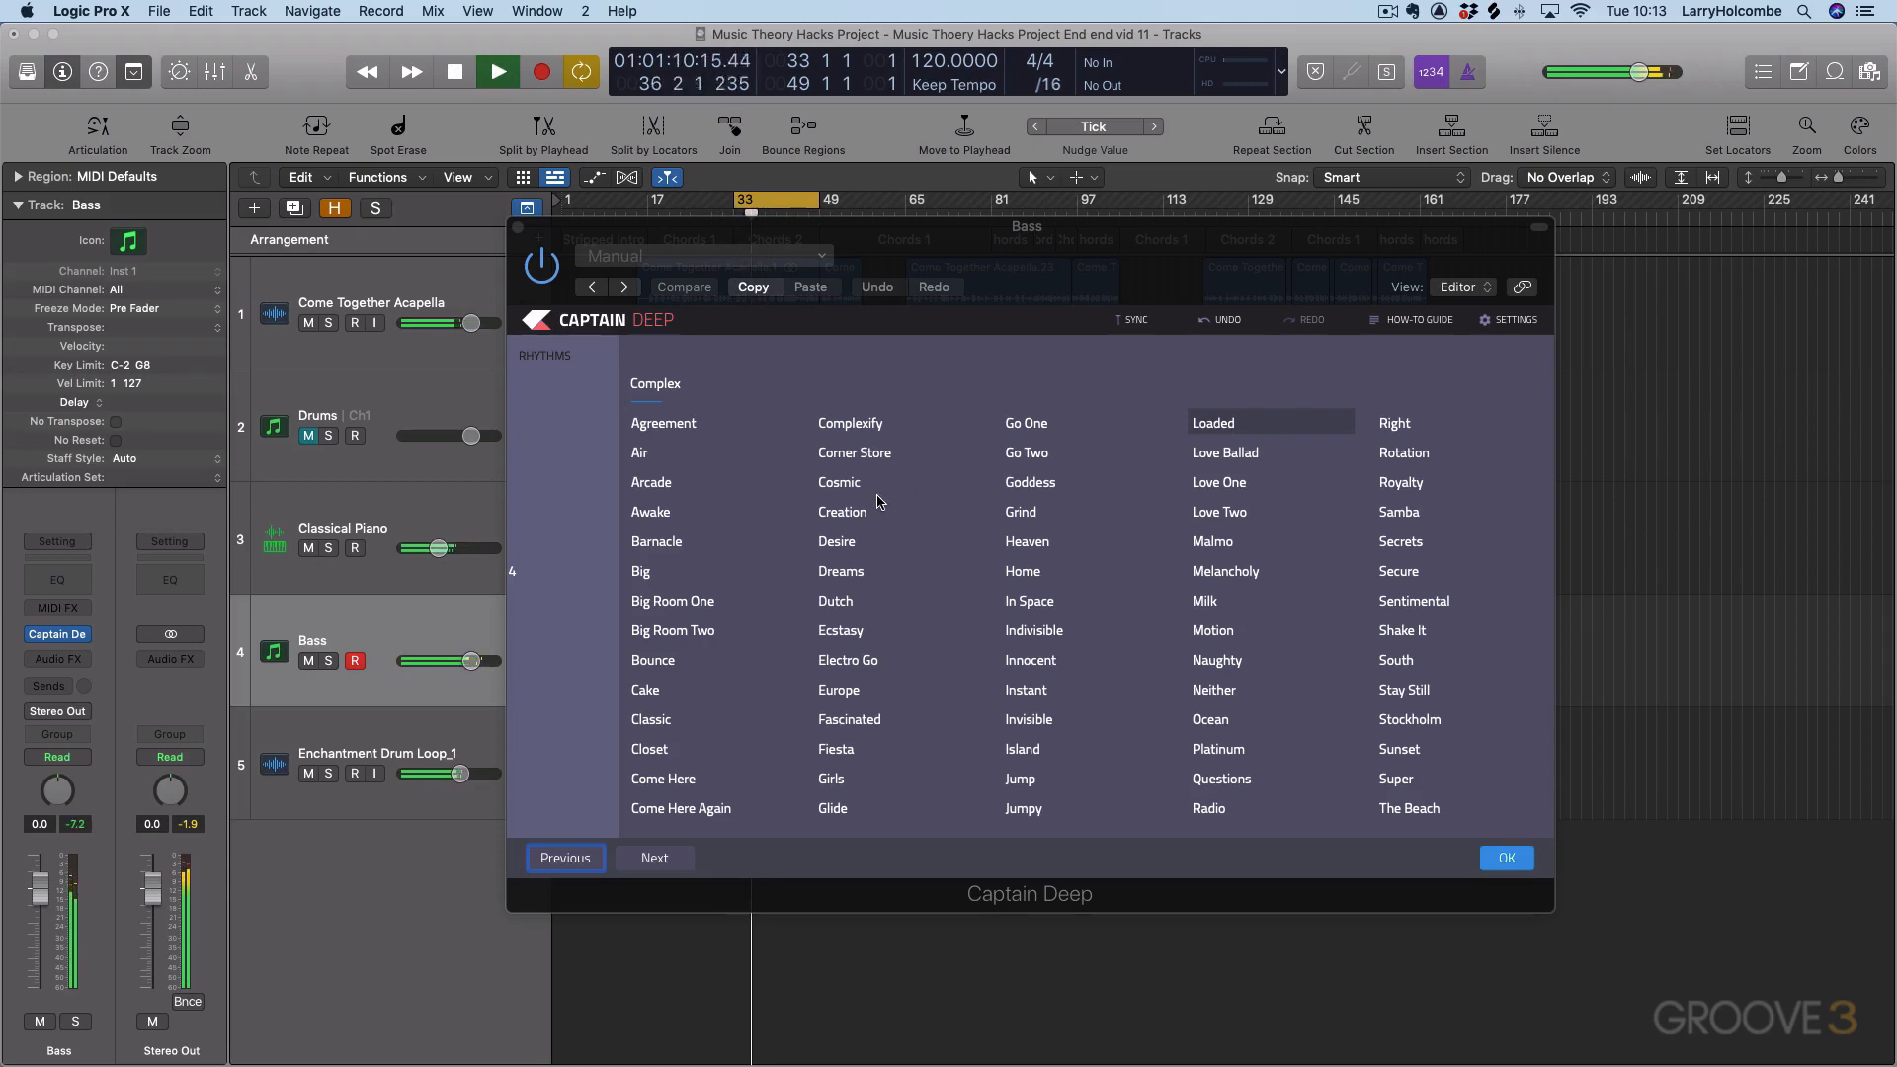
{"action": "left_click", "coordinate": [668, 541]}
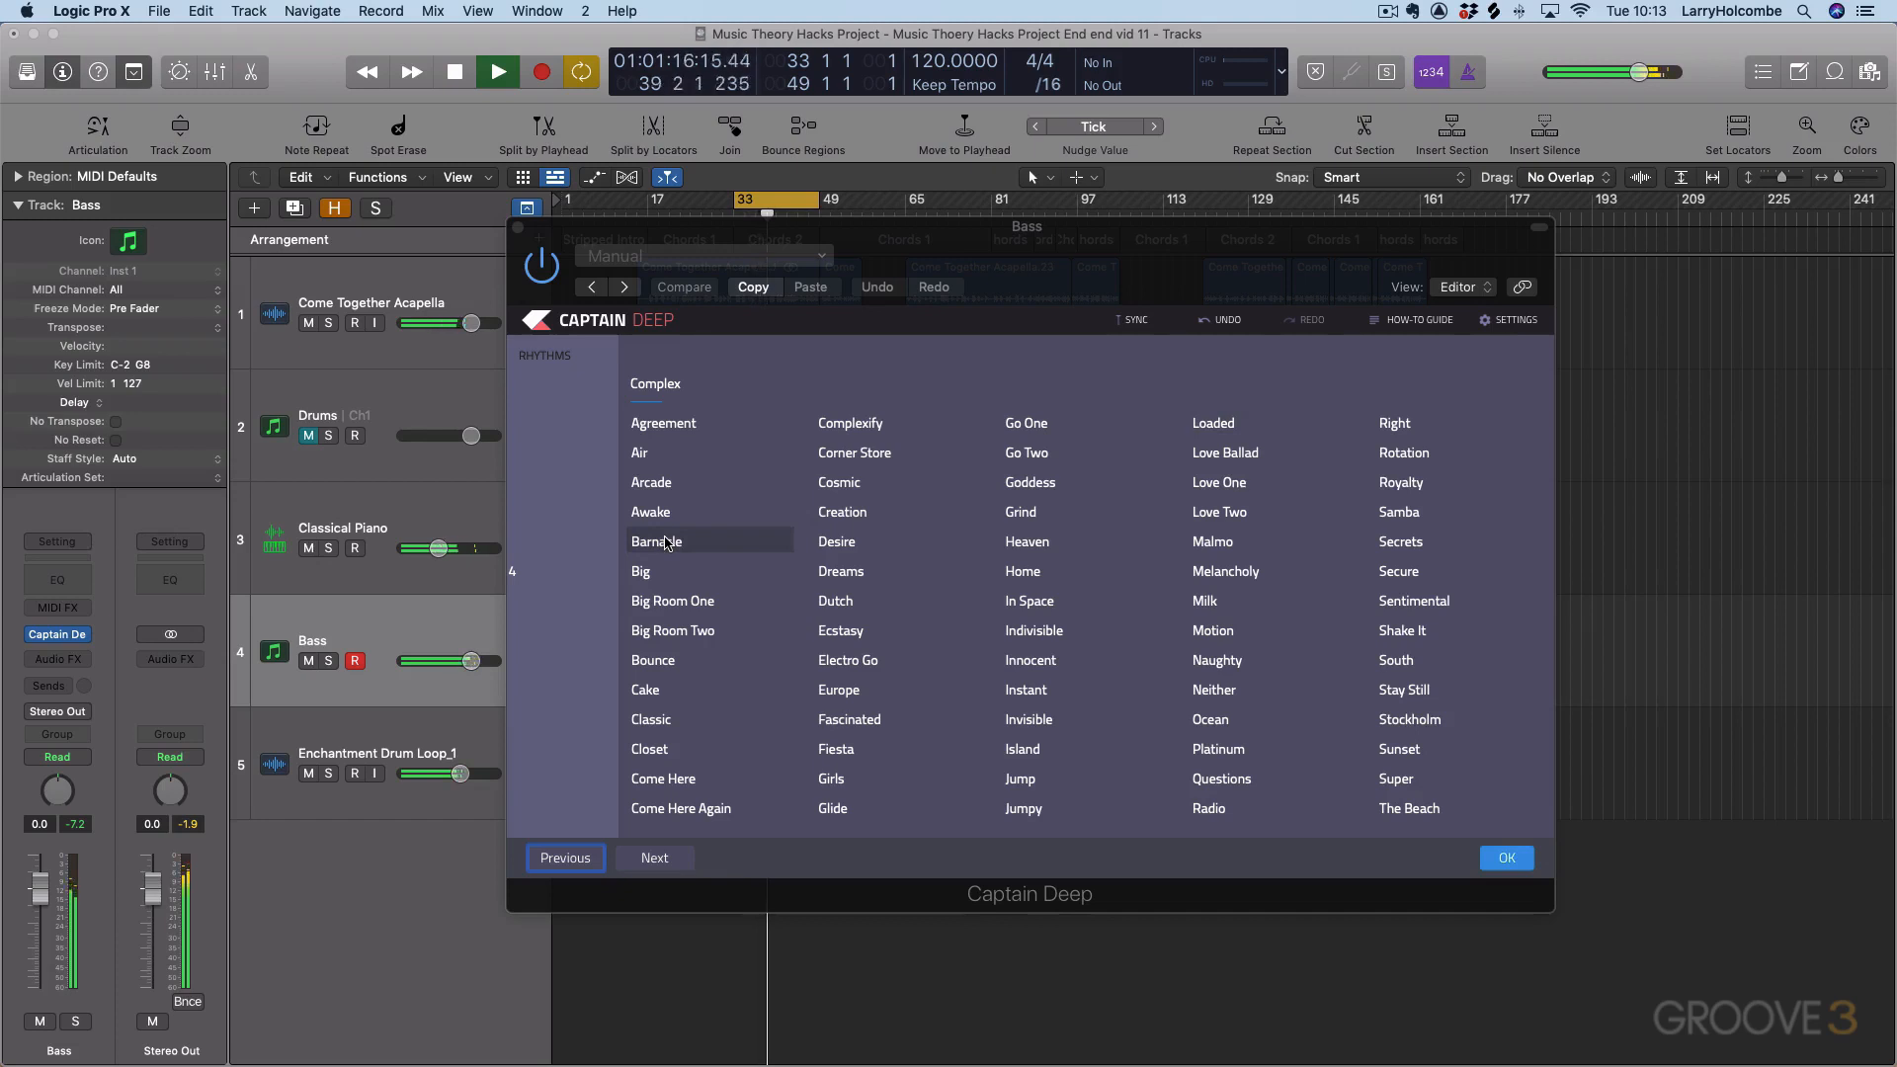
{"action": "left_click", "coordinate": [1028, 426]}
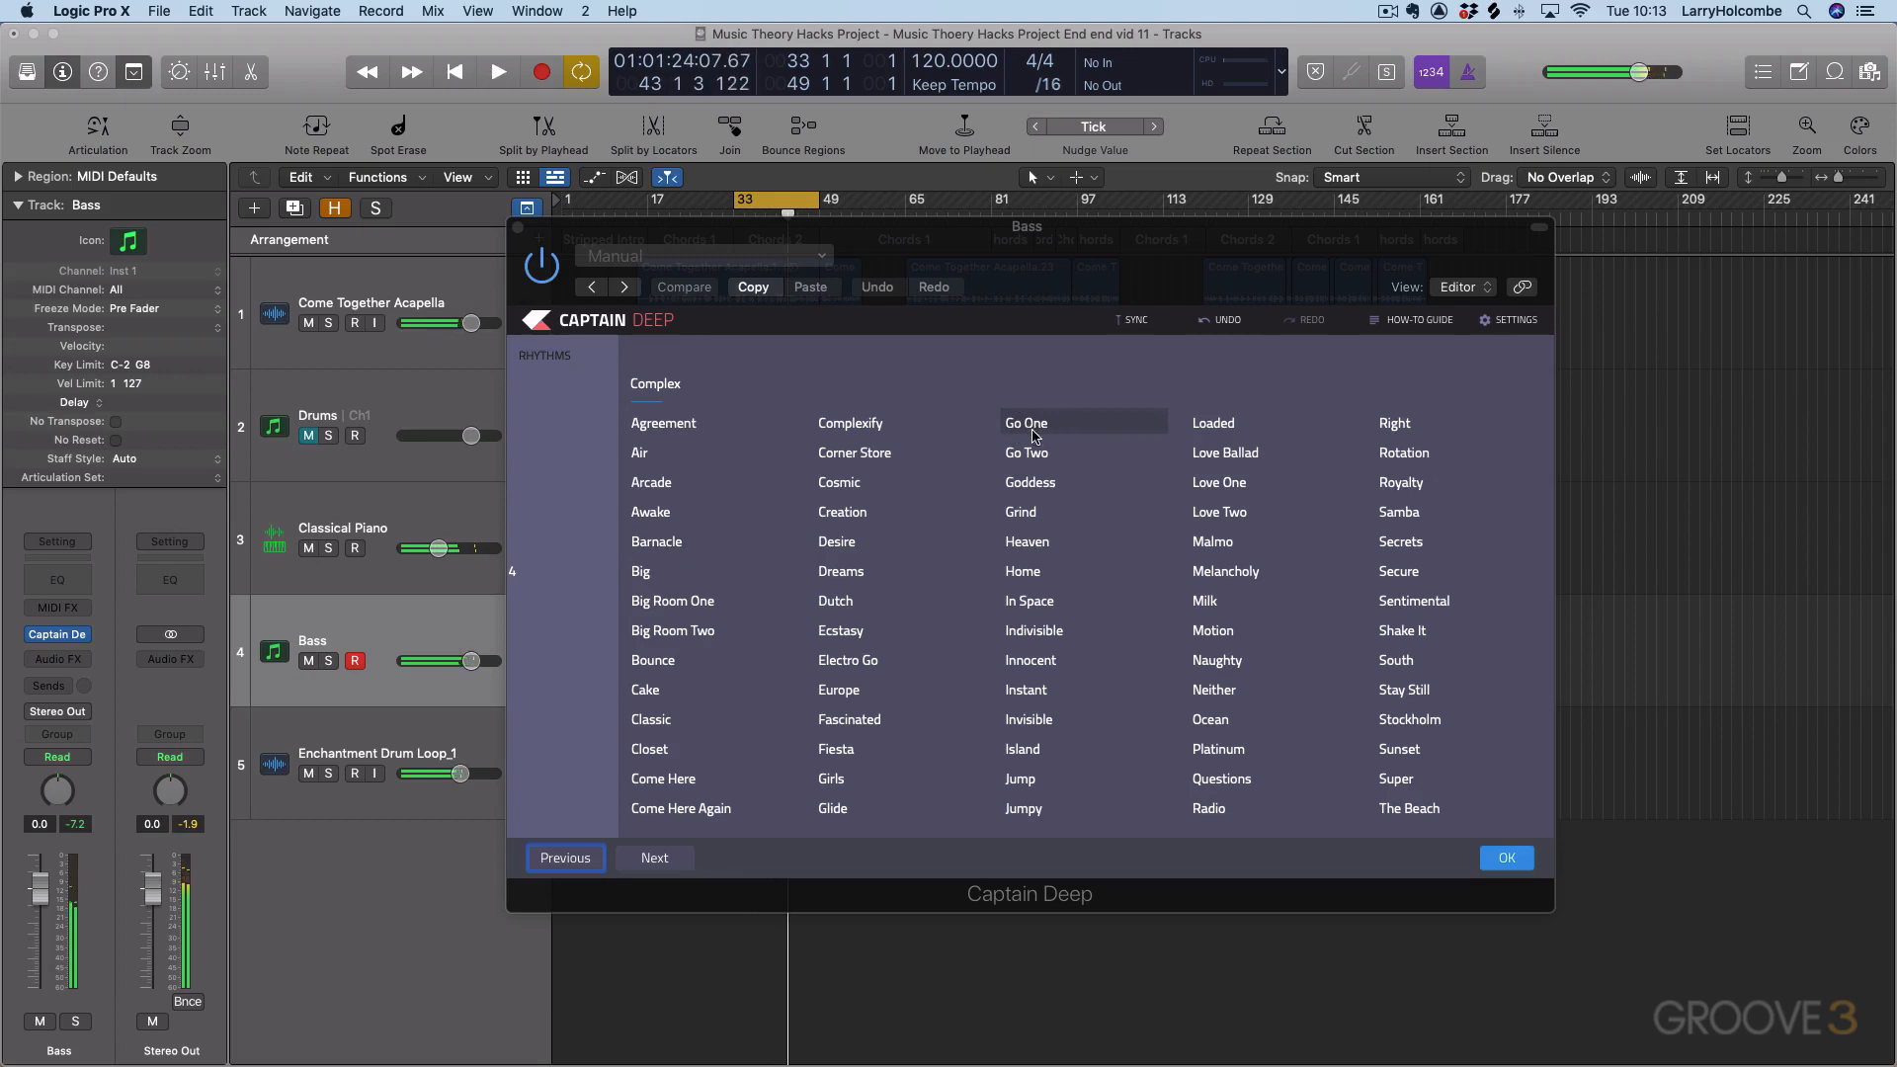
{"action": "left_click", "coordinate": [1214, 430]}
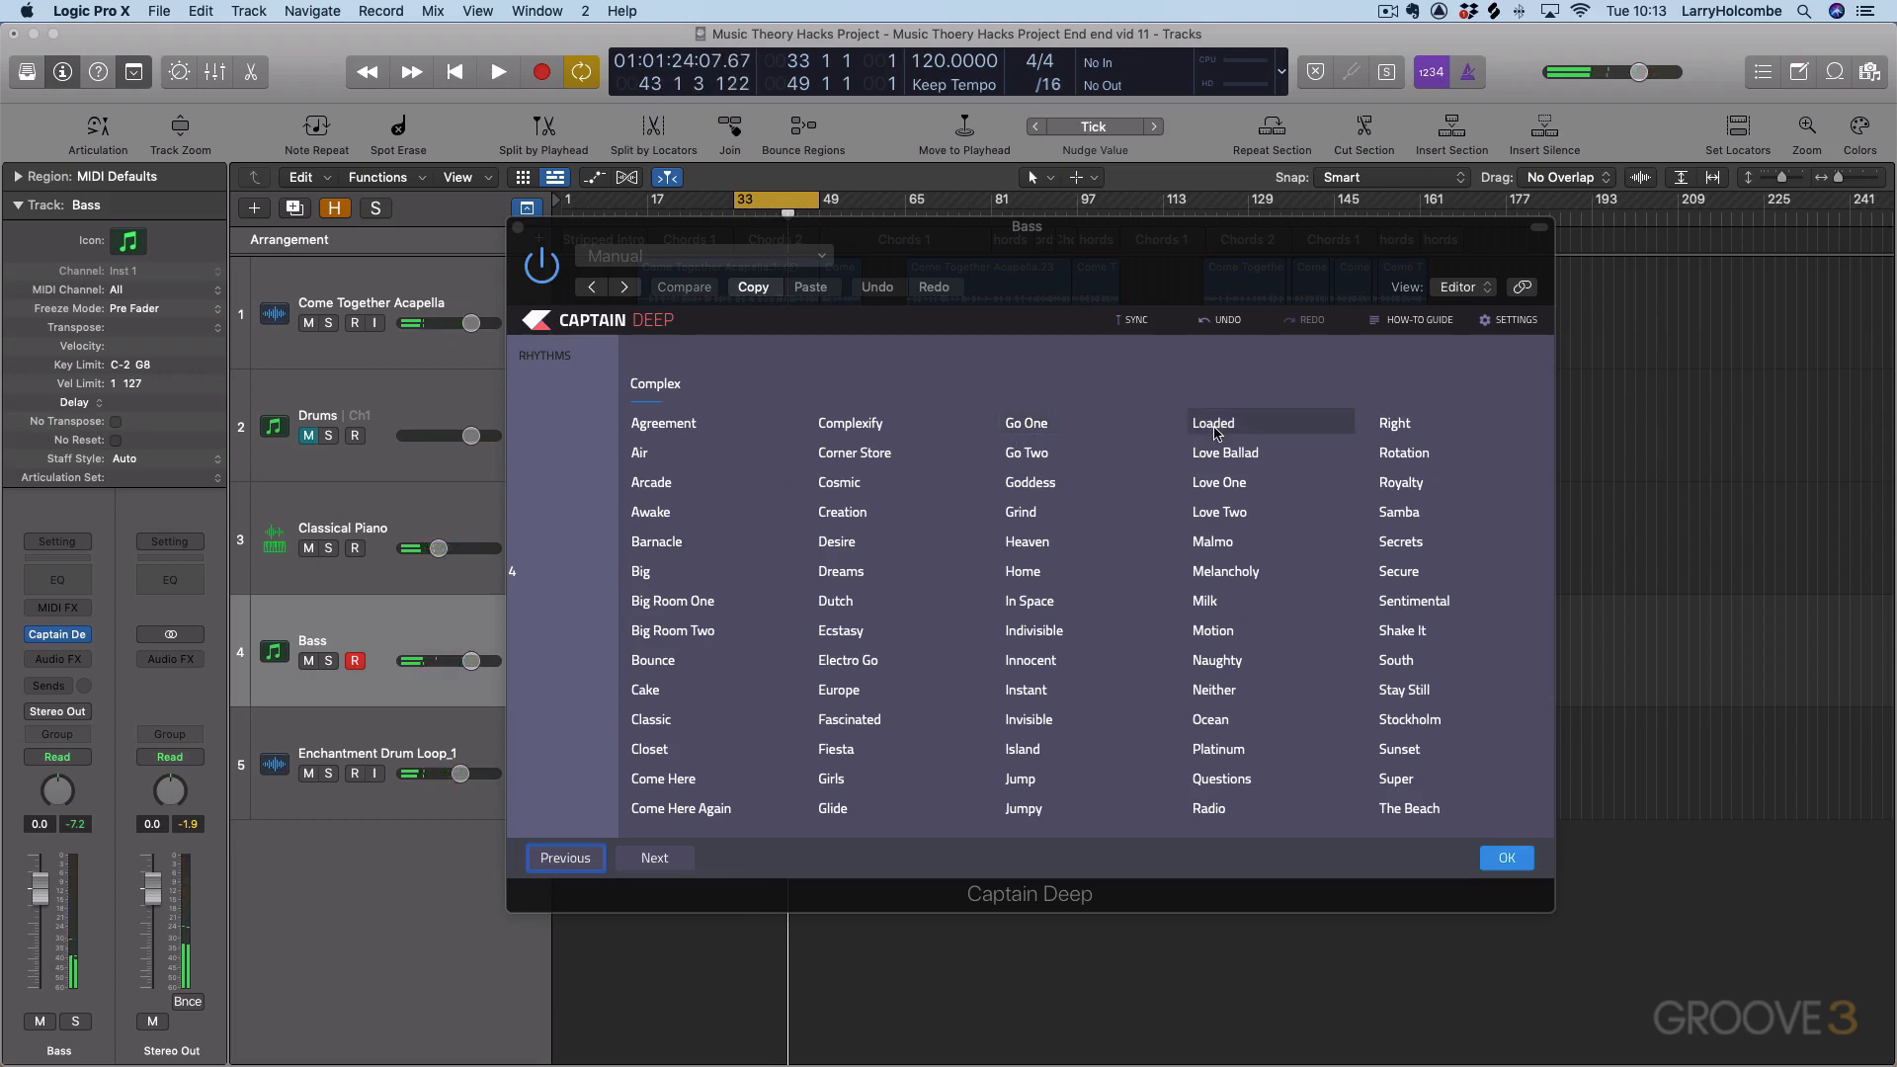
{"action": "left_click", "coordinate": [1506, 857]}
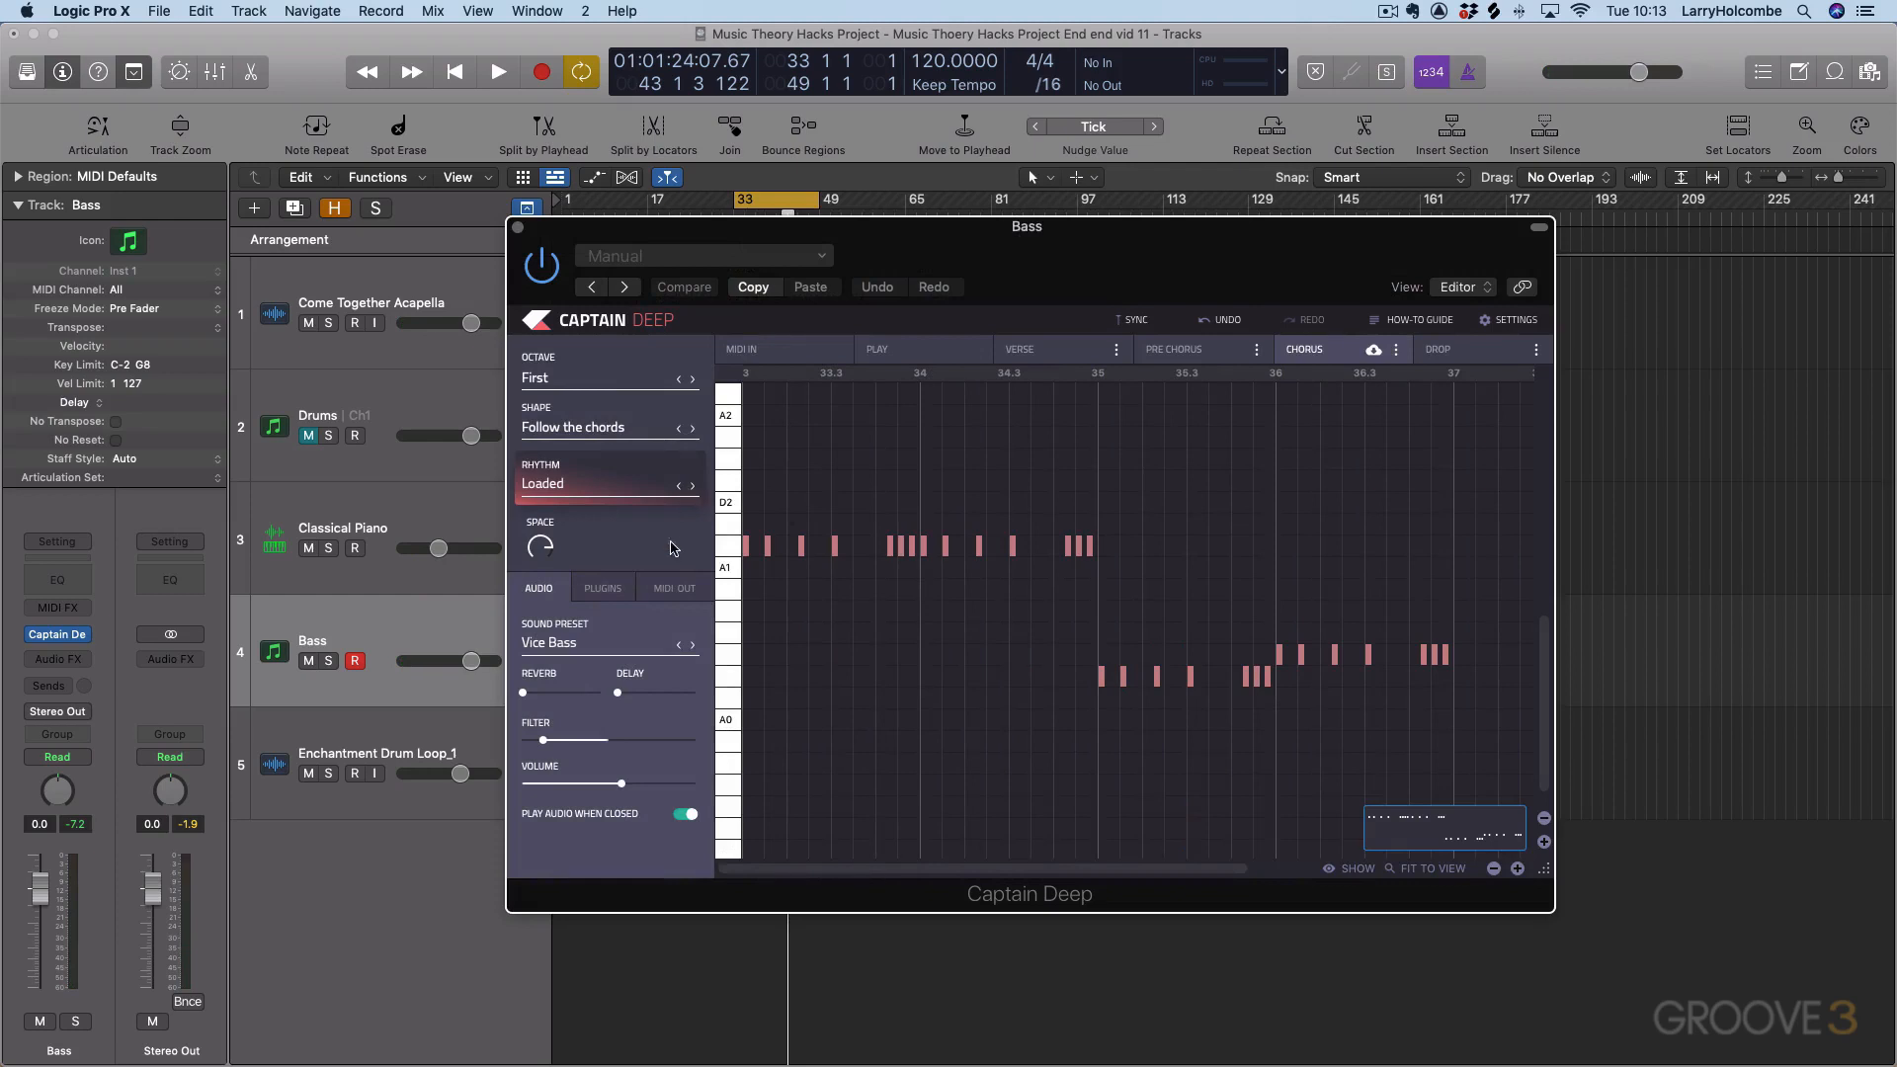
Step: Lower the low end of the filter range slightly and increase Space to shorten the bass notes further during playback
{"action": "left_click_drag", "start_coordinate": [544, 742], "coordinate": [540, 743]}
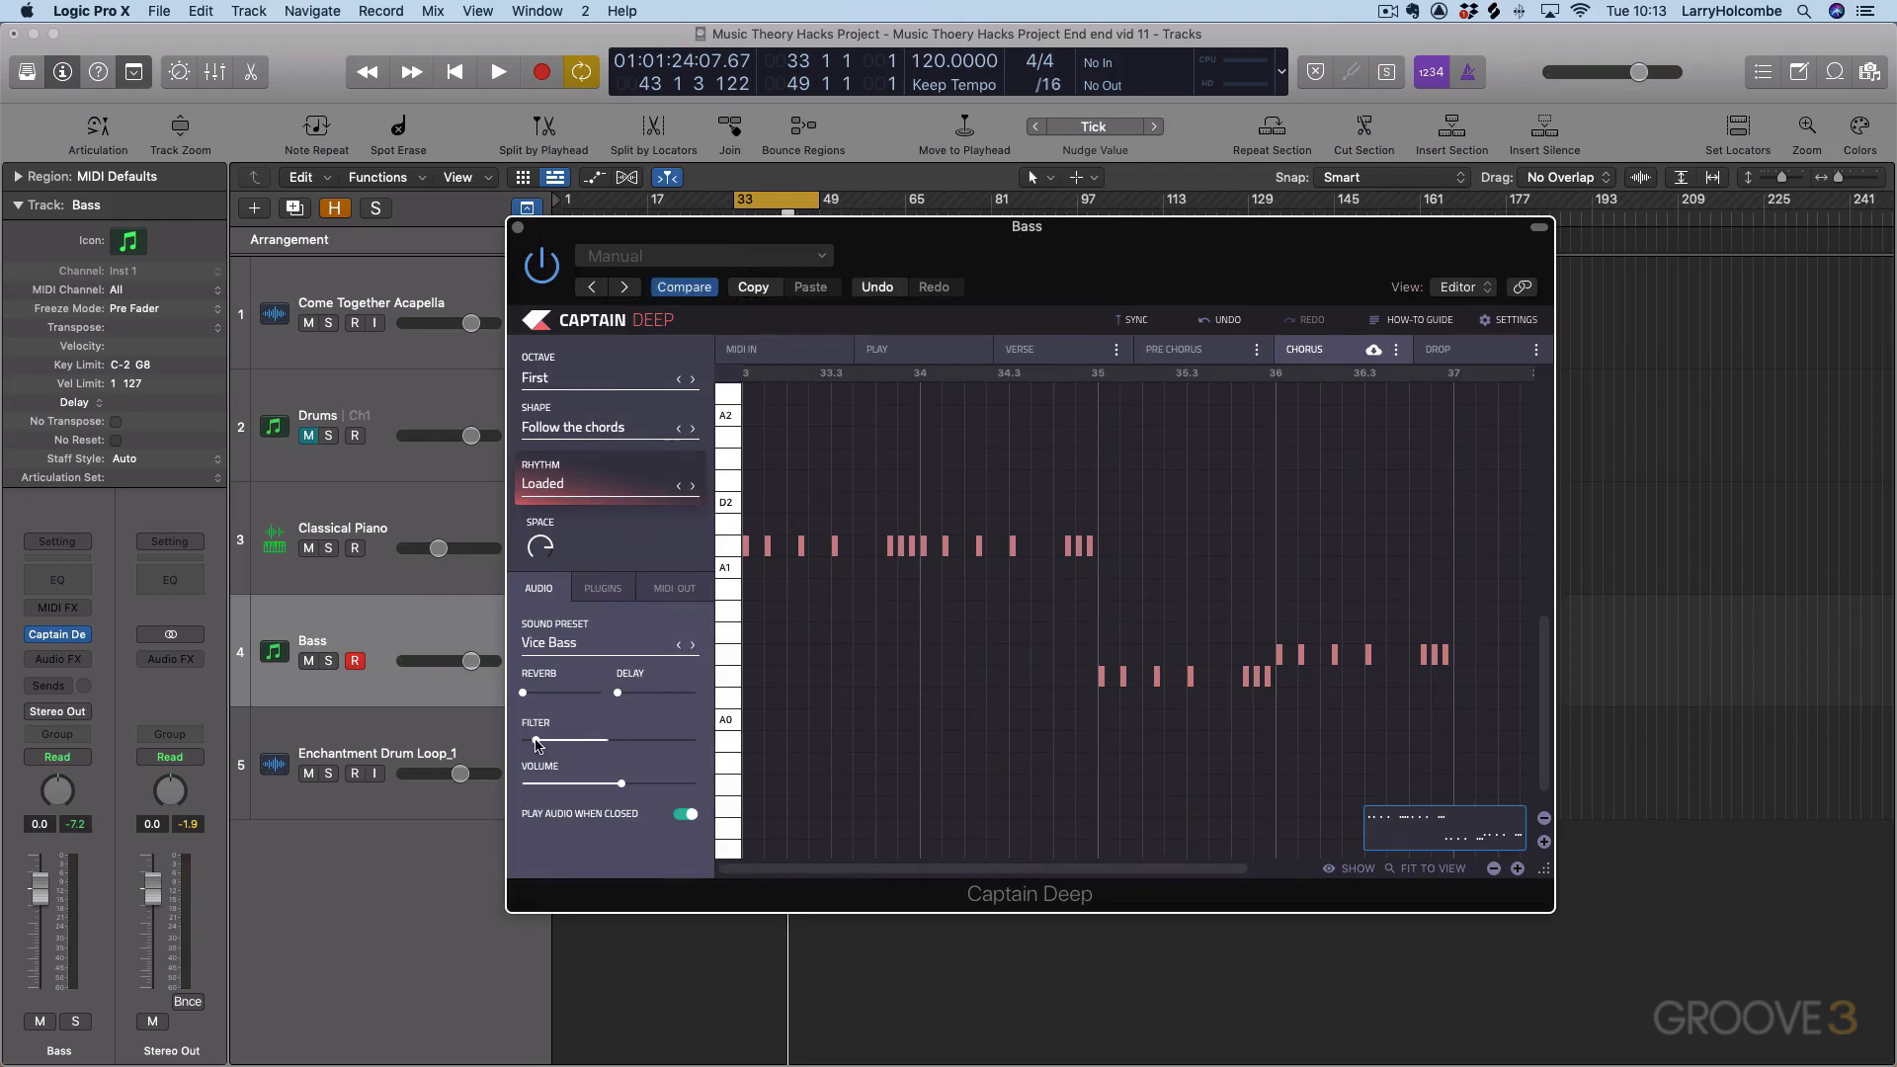
{"action": "key", "text": "space"}
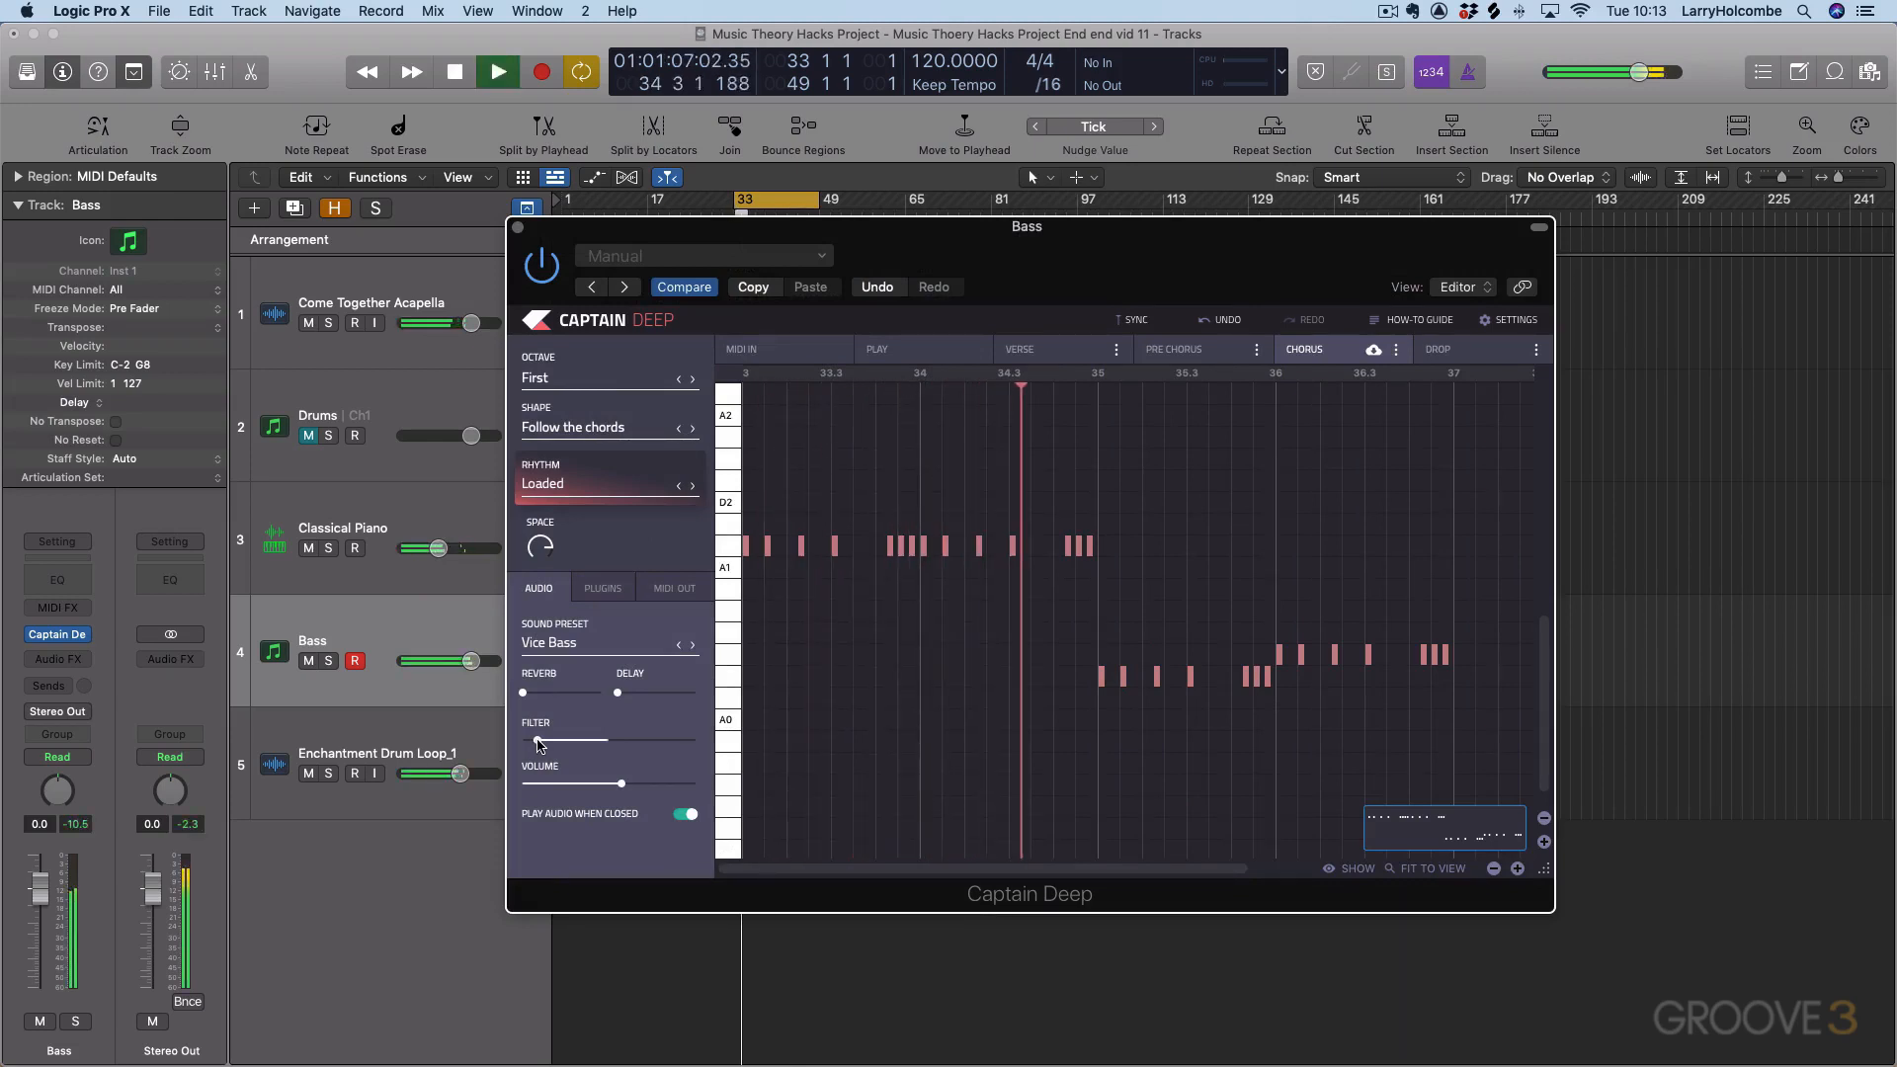
{"action": "left_click_drag", "start_coordinate": [537, 544], "coordinate": [537, 521]}
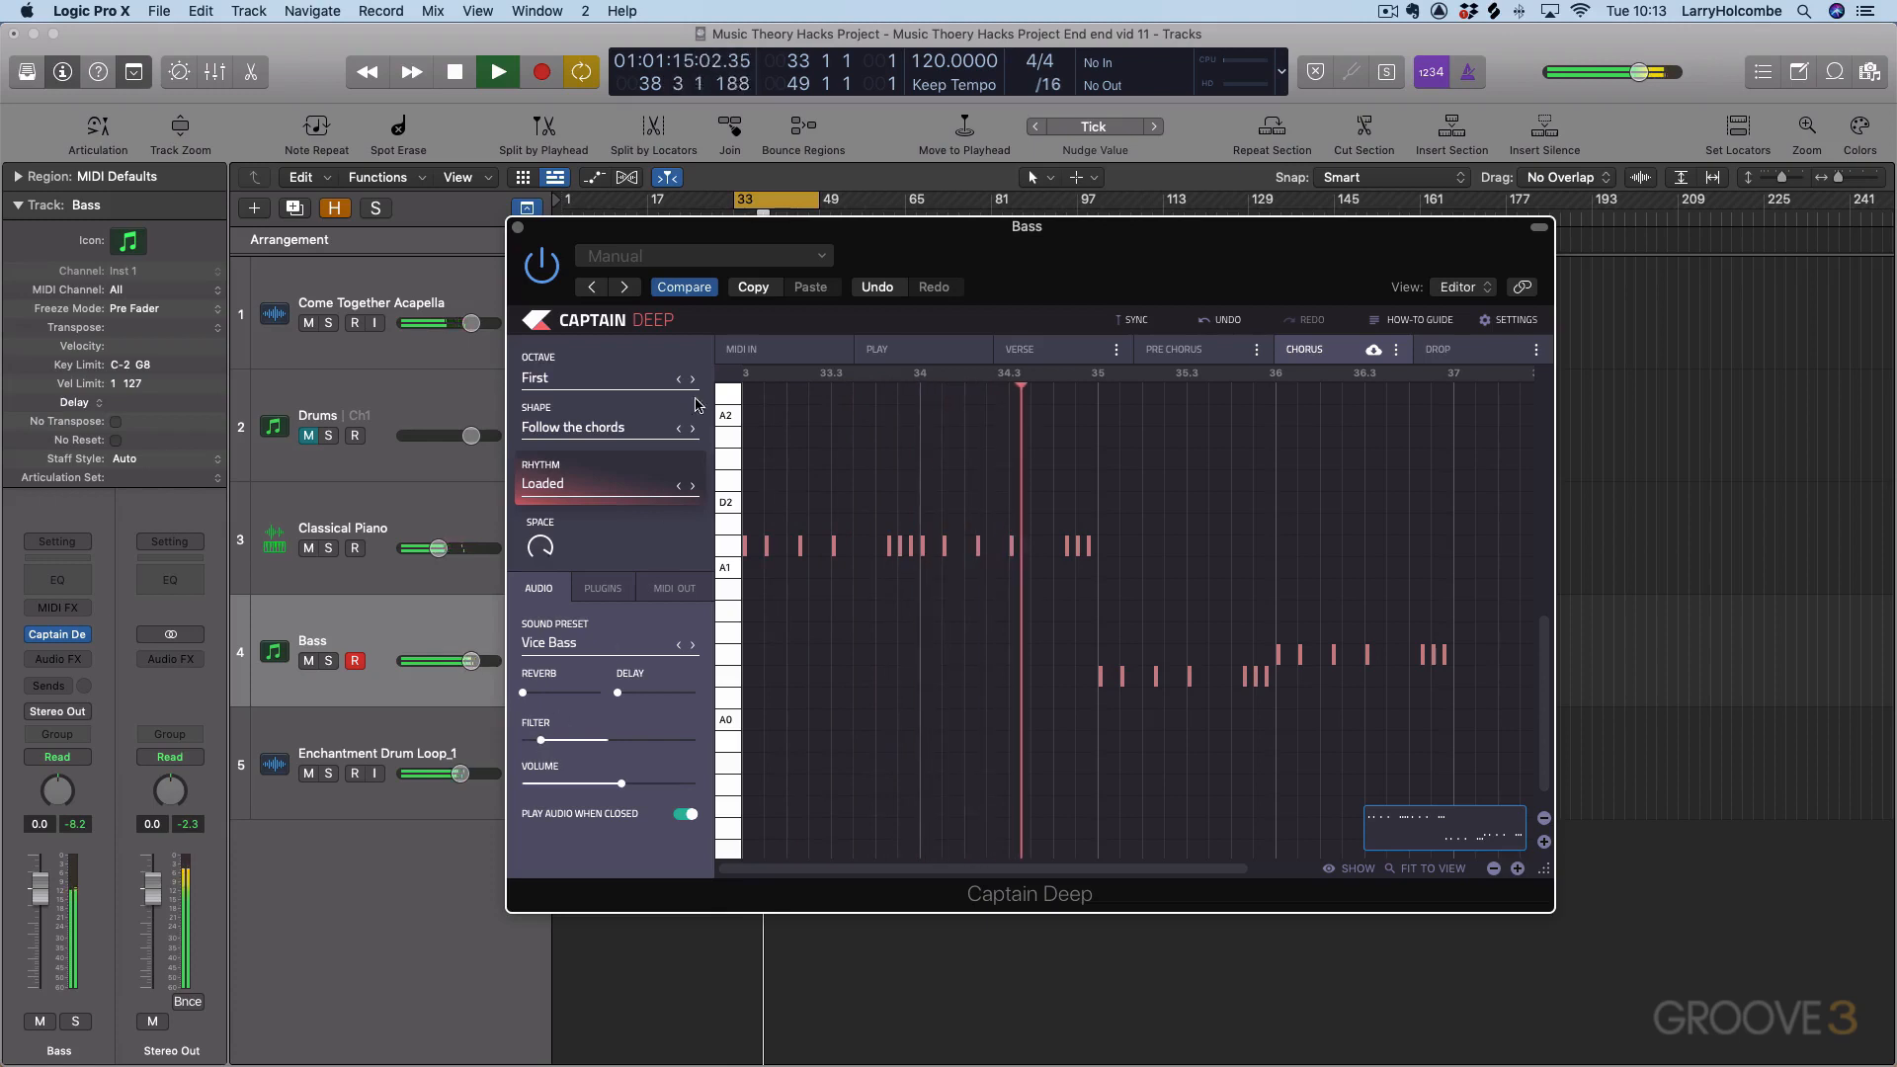
{"action": "key", "text": "space"}
Step: Place the Chorus bass pattern from the plugin as a MIDI region on the Bass track at bar 33
{"action": "left_click_drag", "start_coordinate": [606, 244], "coordinate": [1143, 226]}
{"action": "left_click_drag", "start_coordinate": [1654, 235], "coordinate": [1550, 226]}
{"action": "mouse_move", "coordinate": [1867, 810]}
{"action": "left_mouse_down"}
{"action": "mouse_move", "coordinate": [1738, 765]}
{"action": "mouse_move", "coordinate": [879, 637]}
{"action": "mouse_move", "coordinate": [736, 640]}
{"action": "mouse_move", "coordinate": [824, 696]}
{"action": "left_mouse_up"}
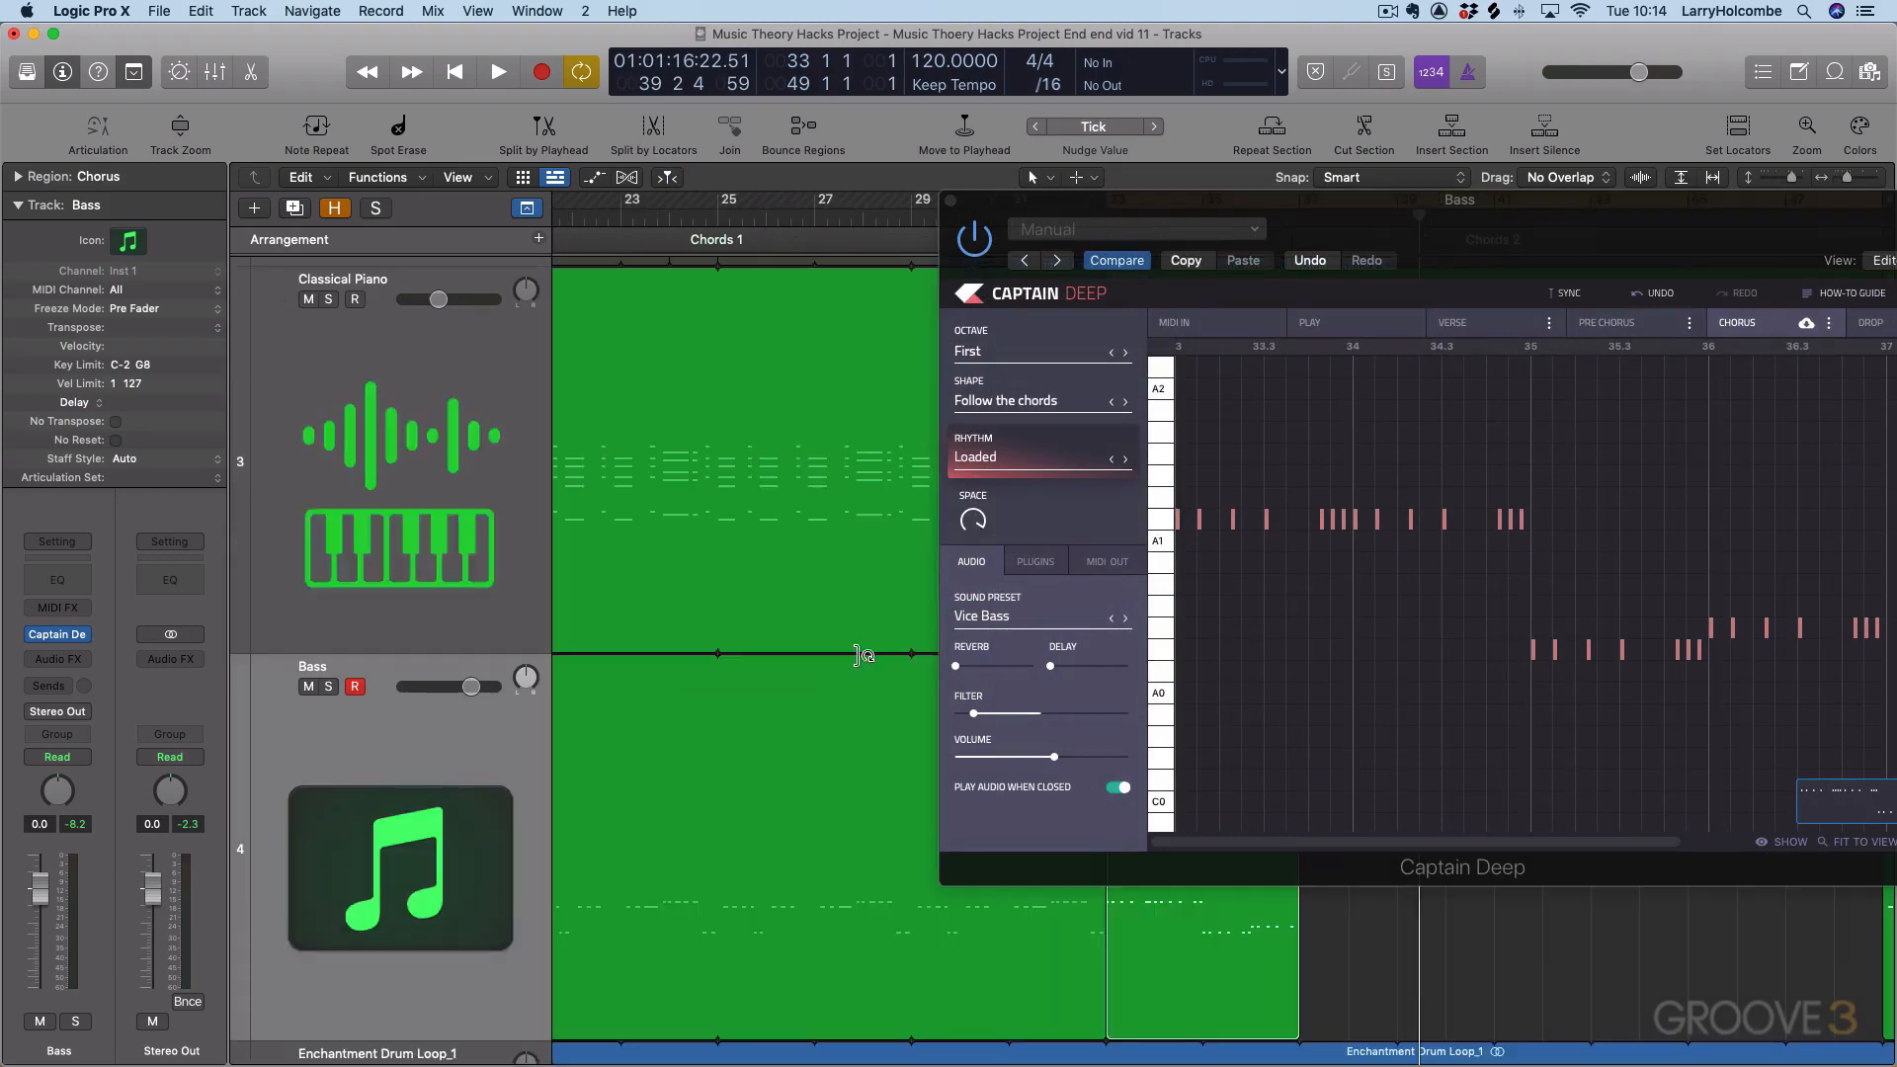
Step: Repeat the Chorus region on the Bass track so that it runs up to bar 41
{"action": "left_click_drag", "start_coordinate": [1099, 189], "coordinate": [150, 171]}
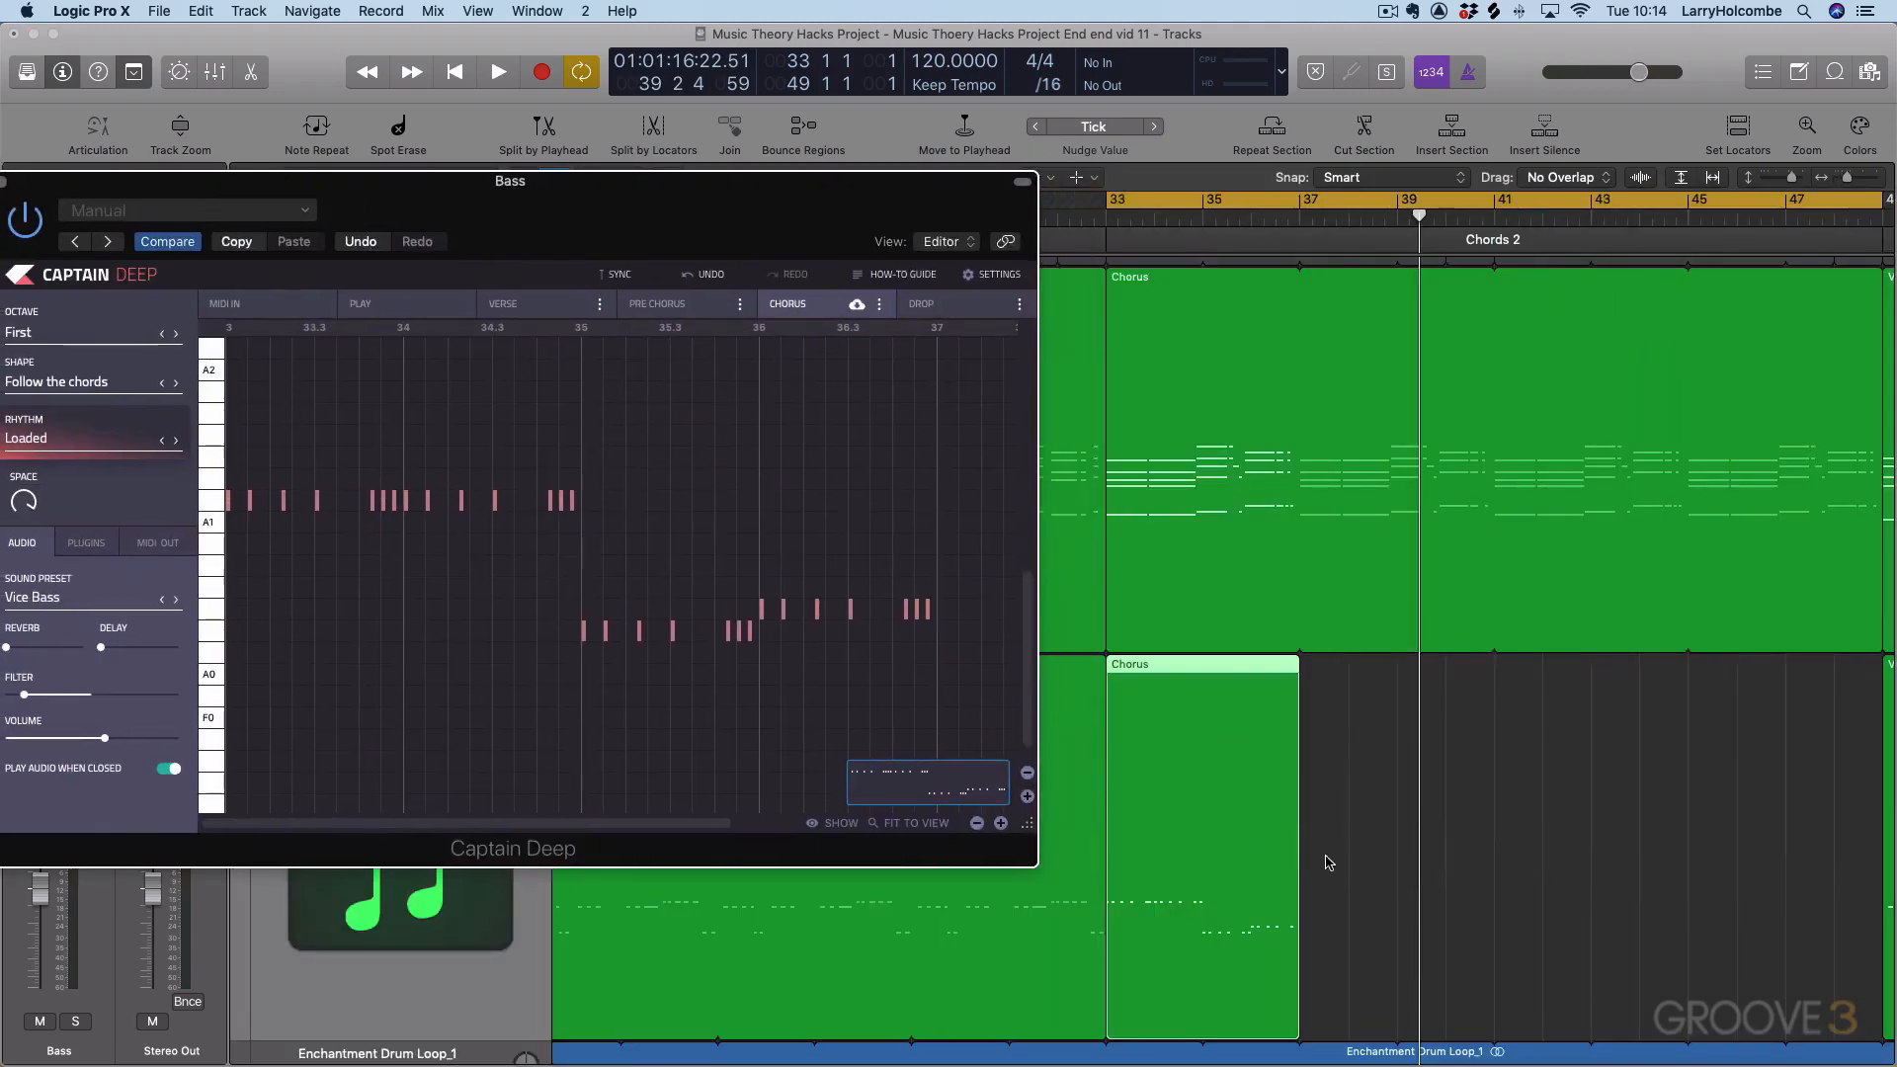
{"action": "left_click", "coordinate": [1344, 760]}
{"action": "left_click_drag", "start_coordinate": [1292, 664], "coordinate": [1501, 665]}
{"action": "left_click", "coordinate": [1489, 682], "text": "ctrl+alt"}
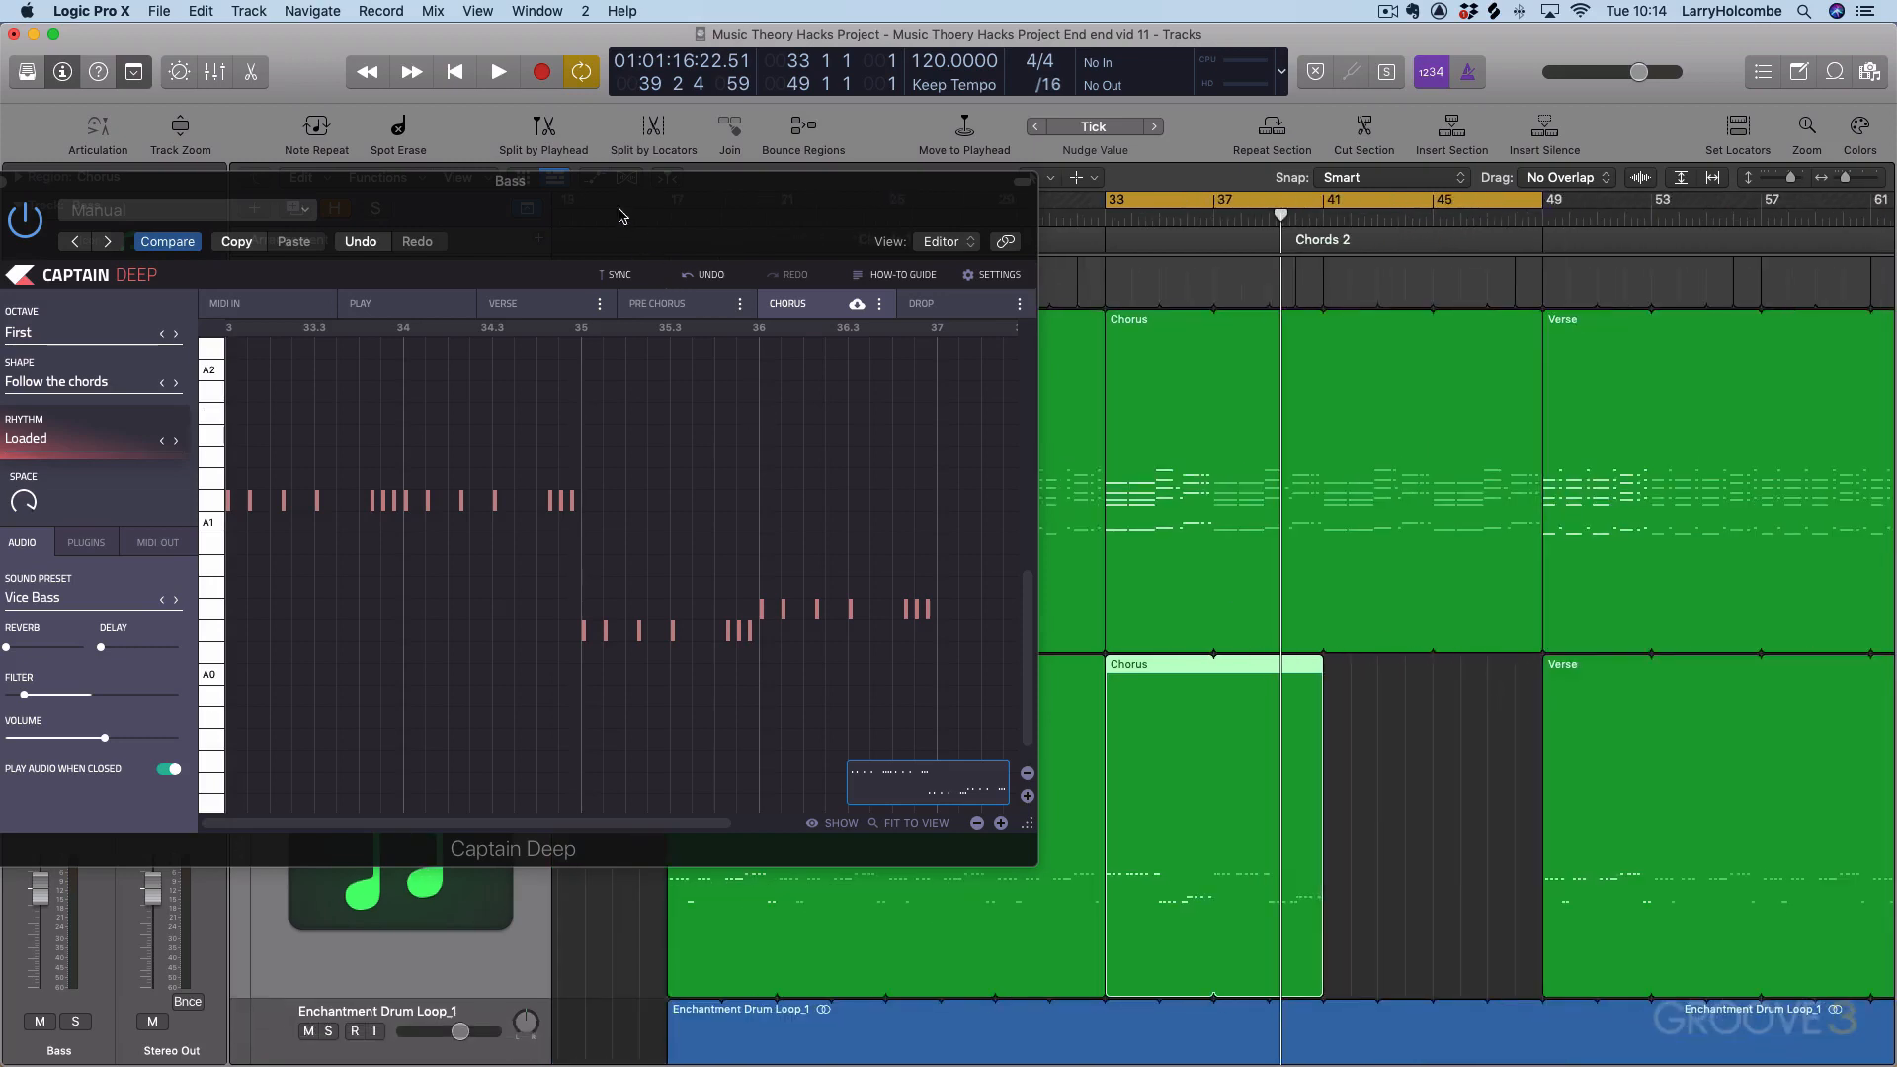
Step: Set the cycle range to bars 41–49 and apply the Barnacle rhythm to the Chorus bass line
{"action": "left_click_drag", "start_coordinate": [1330, 201], "coordinate": [1541, 200]}
{"action": "left_click_drag", "start_coordinate": [499, 182], "coordinate": [563, 168]}
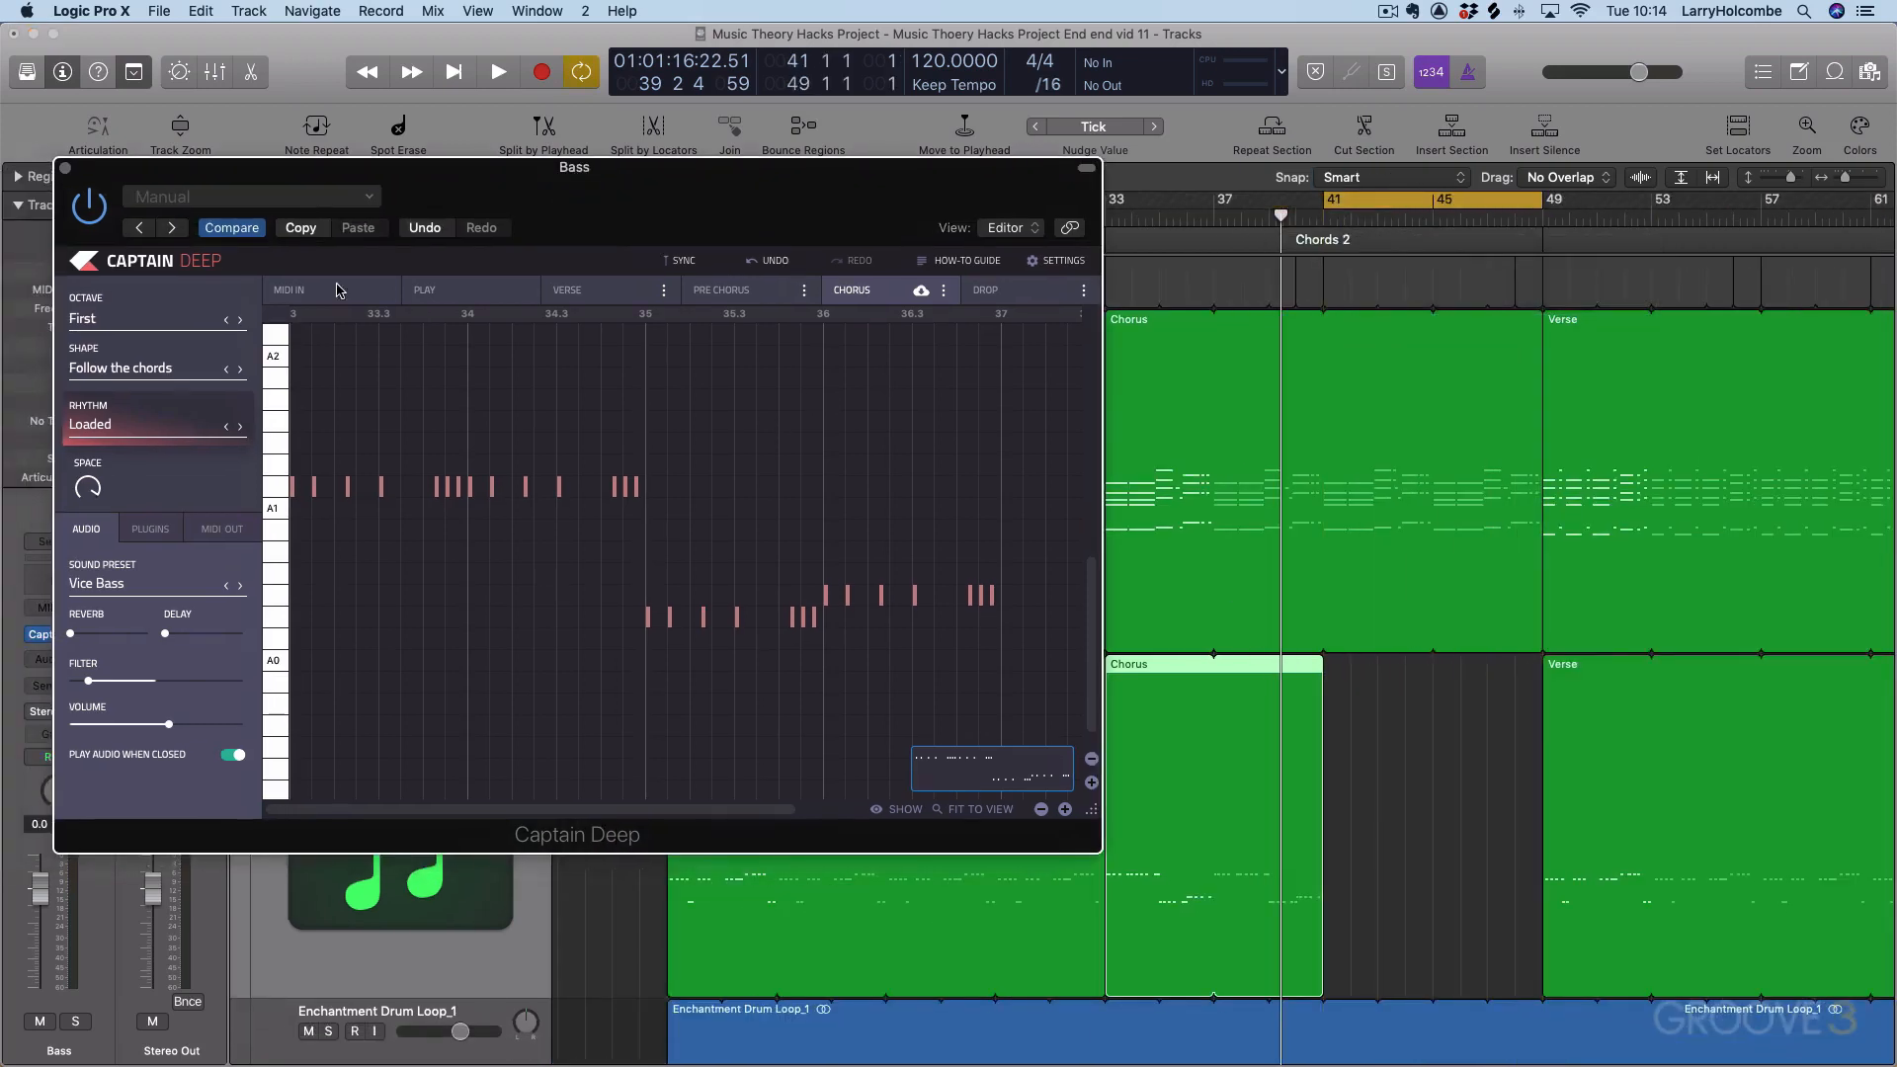
{"action": "left_click", "coordinate": [87, 426]}
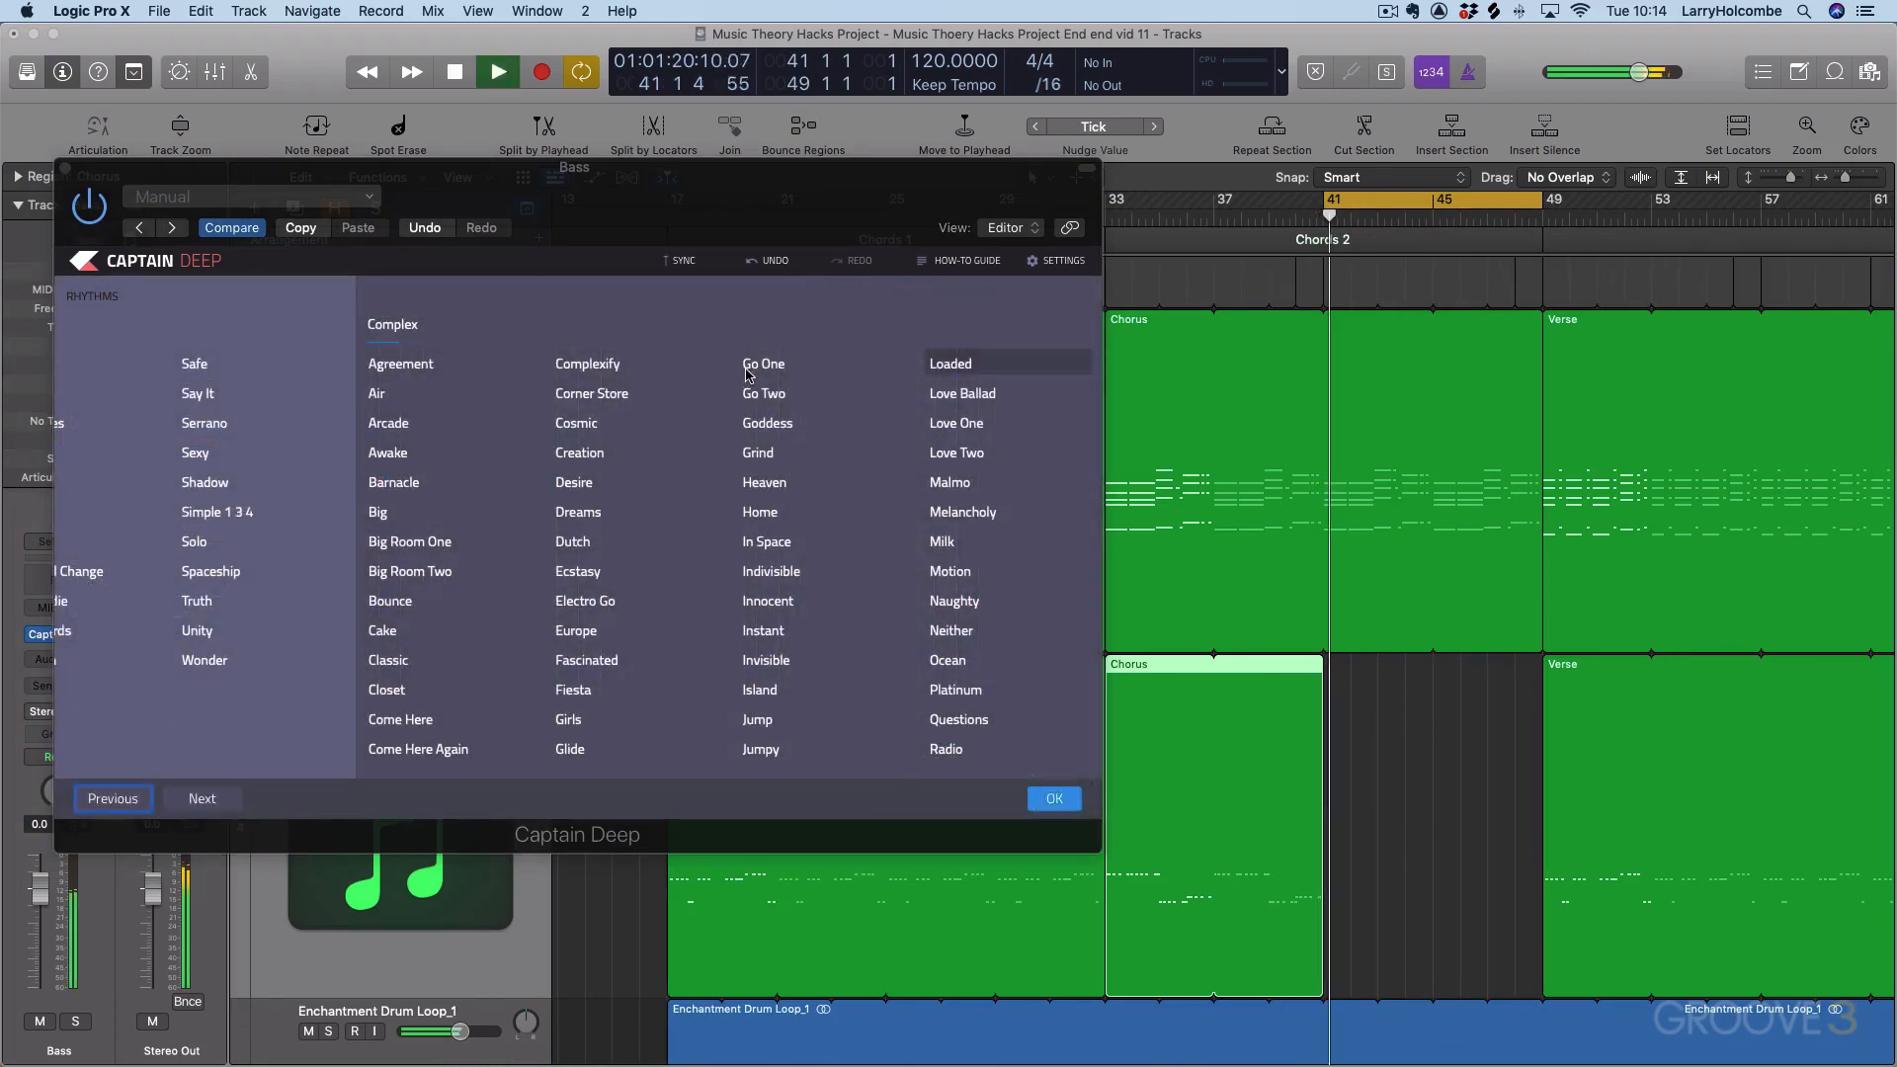
{"action": "key", "text": "space"}
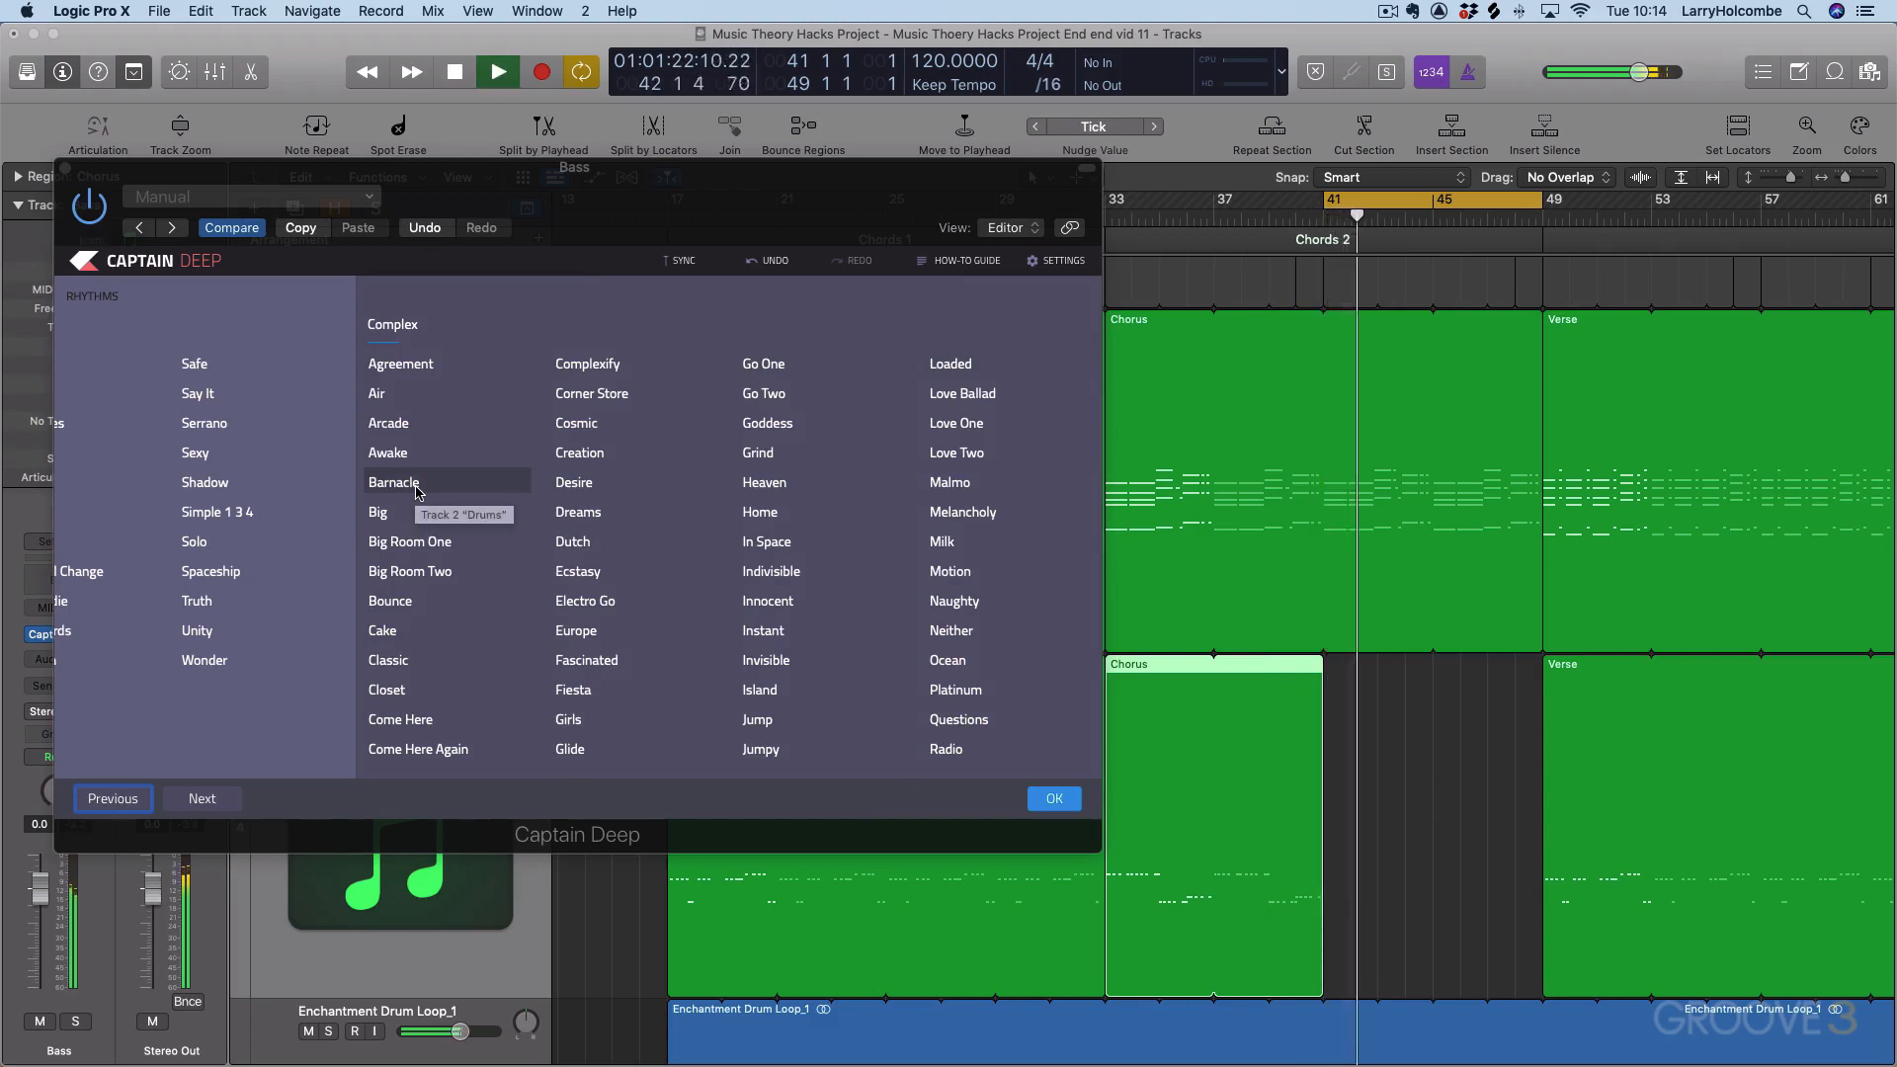
{"action": "key", "text": "space"}
{"action": "left_click", "coordinate": [1055, 796]}
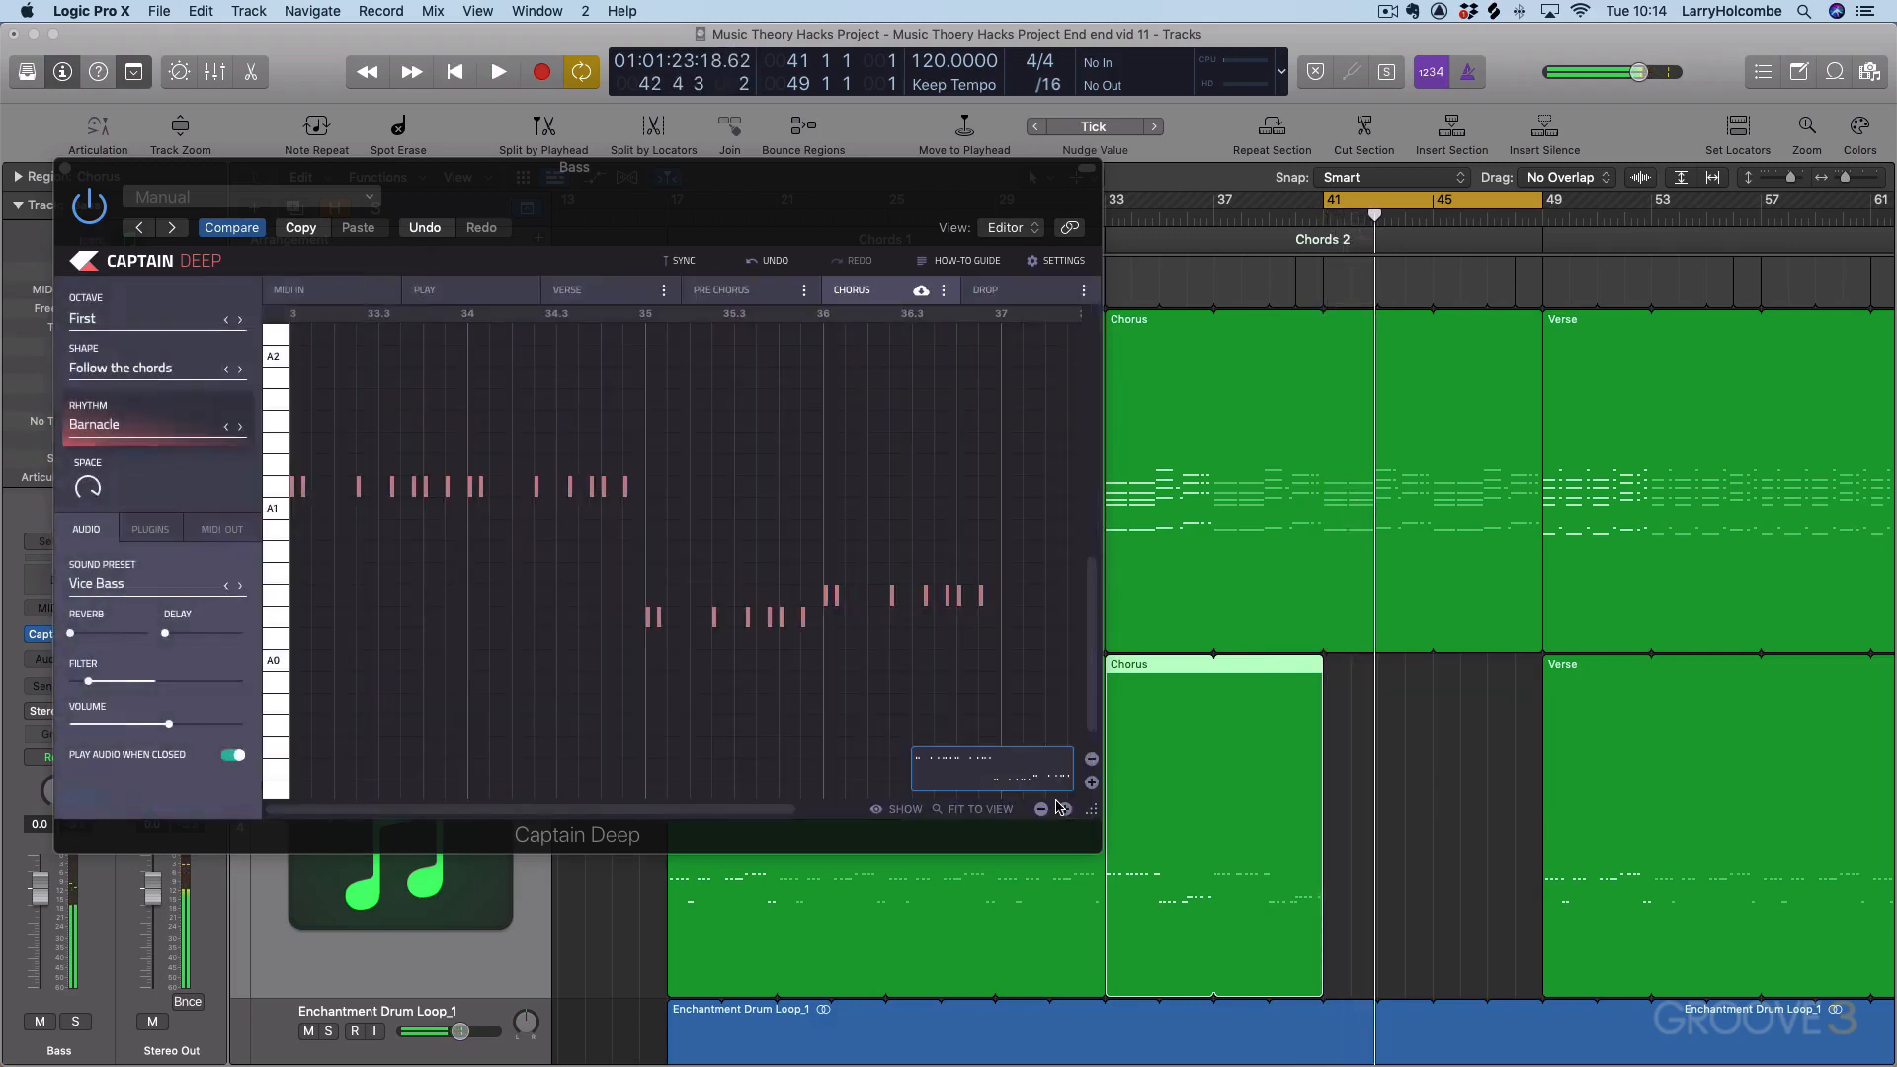
Step: Place the Barnacle Chorus pattern on the Bass track at bar 41, switch Captain Deep to MIDI In mode and close the plugin
{"action": "left_click_drag", "start_coordinate": [978, 760], "coordinate": [1333, 746]}
{"action": "key", "text": "space"}
{"action": "key", "text": "space"}
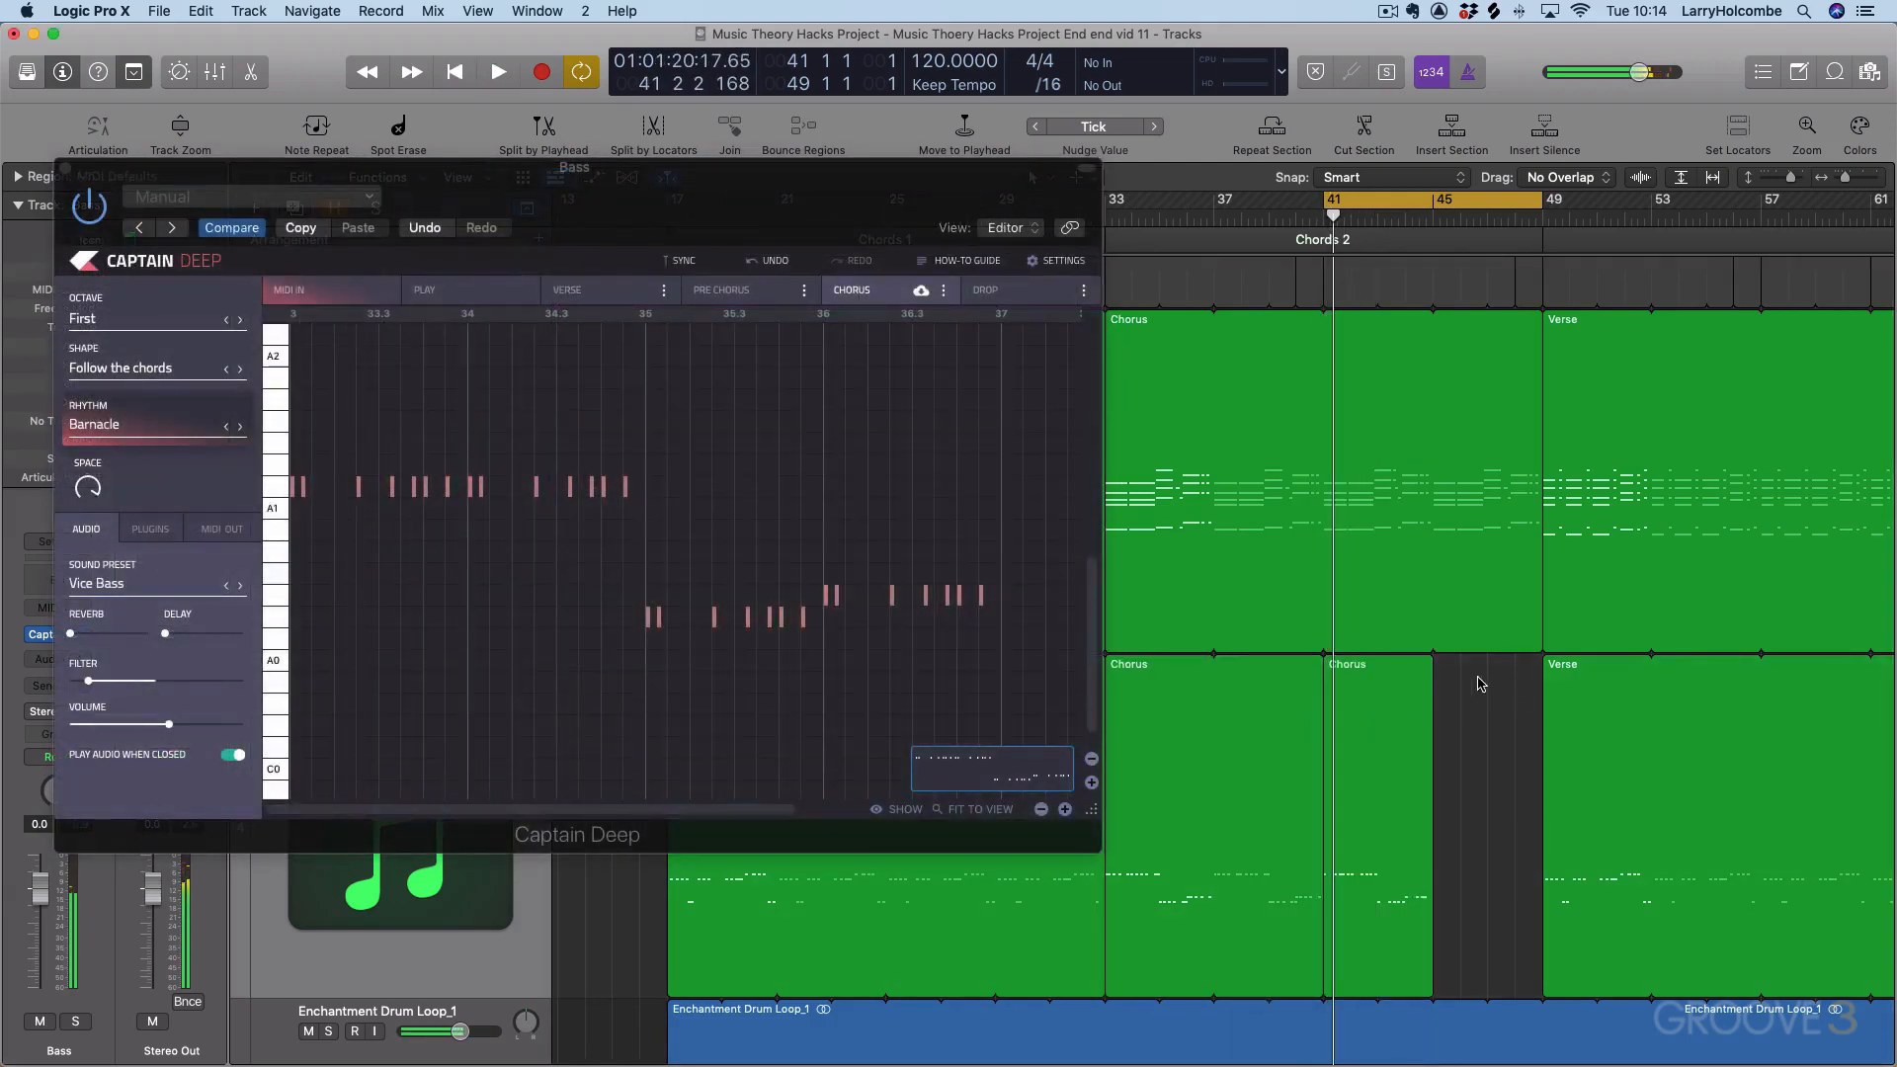
{"action": "left_click", "coordinate": [297, 289]}
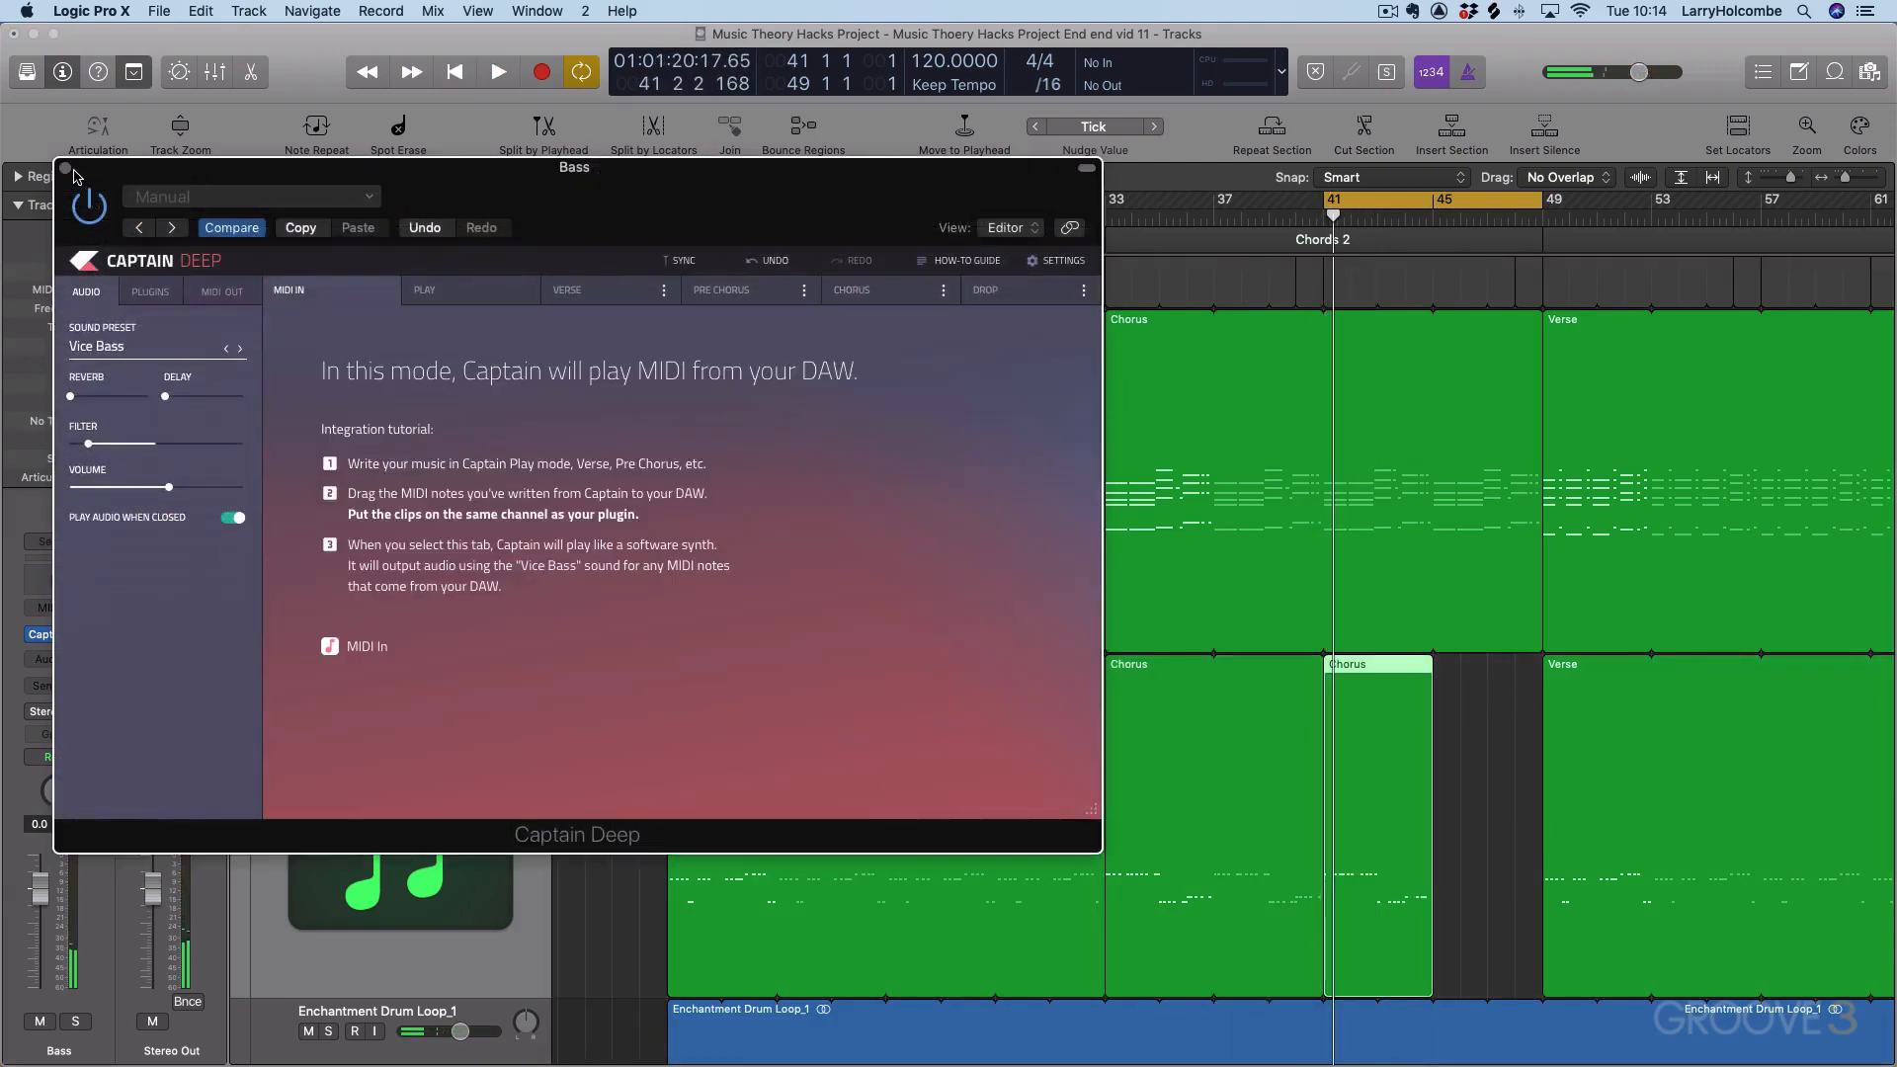
{"action": "left_click", "coordinate": [66, 170]}
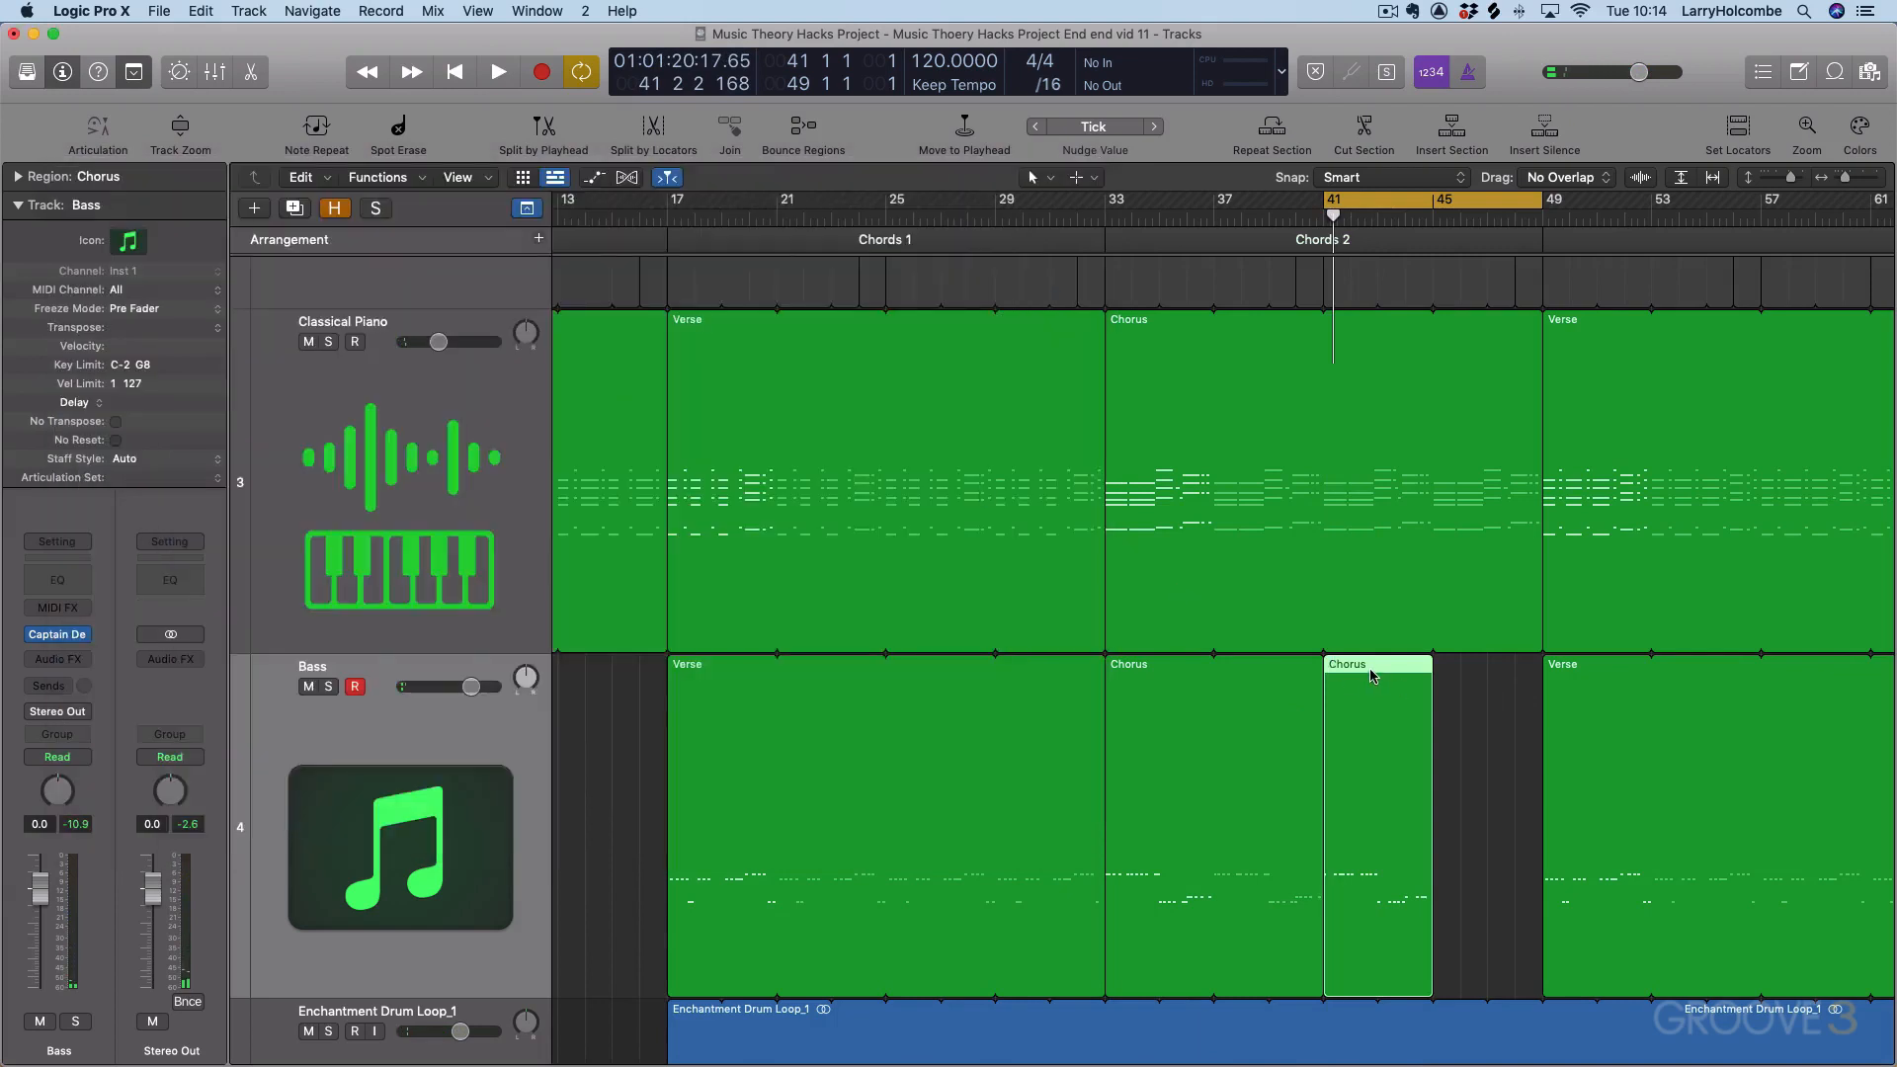
Step: Open the Chorus bass region at bar 41 in the Piano Roll and delete the last two notes of bar 41
{"action": "double_click", "coordinate": [1371, 677]}
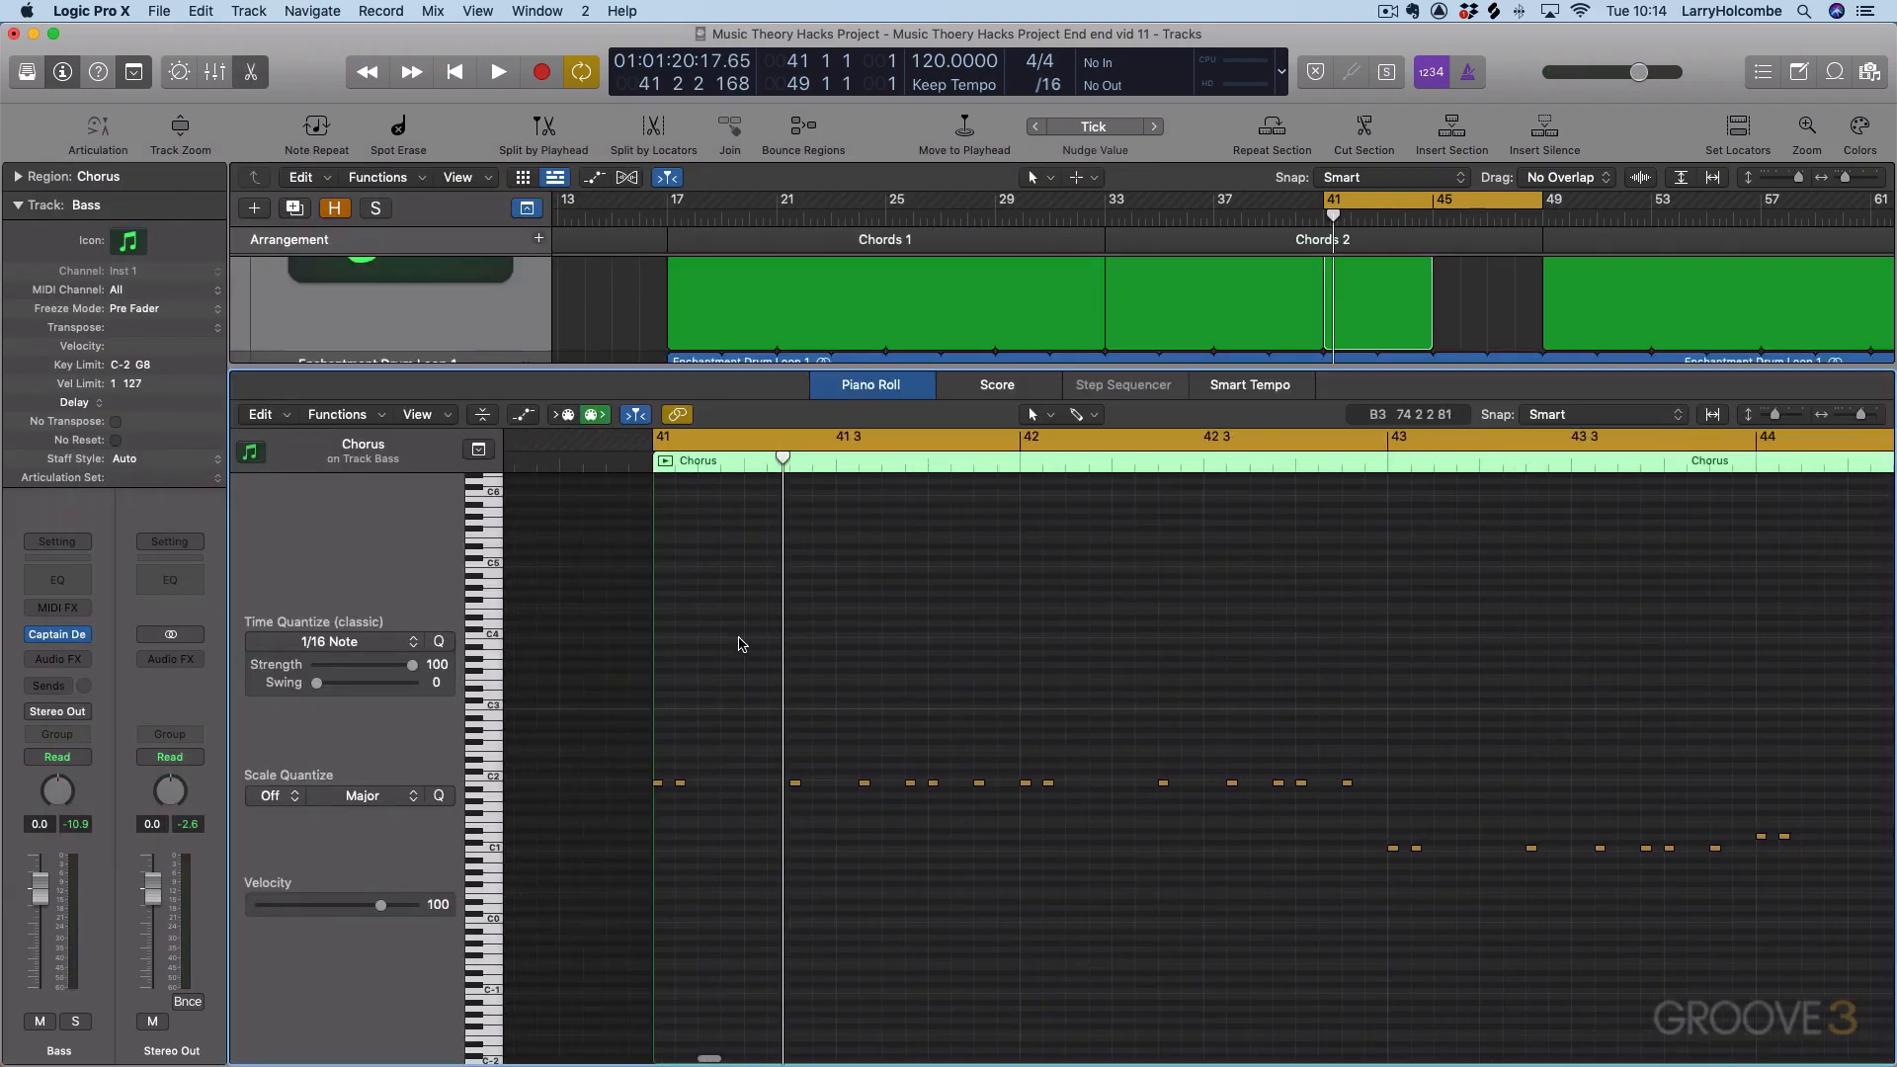
{"action": "key", "text": "space"}
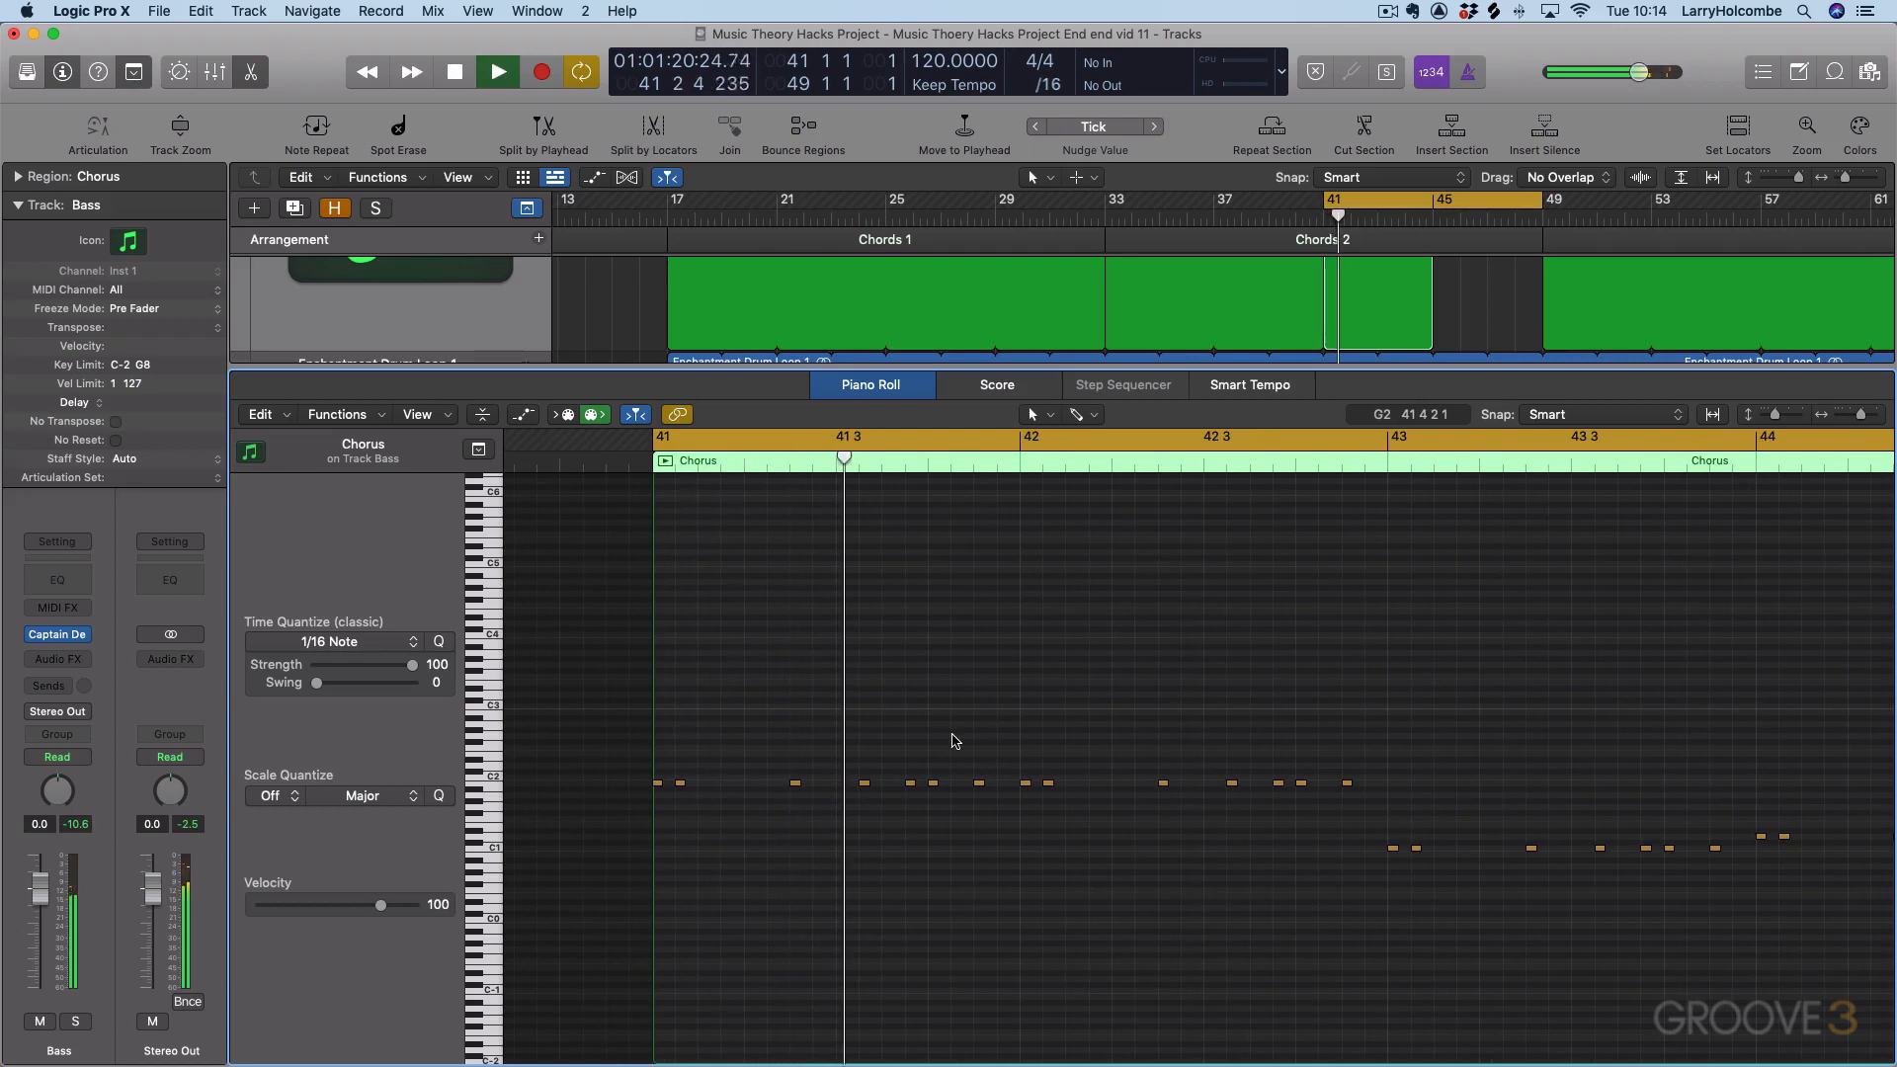
{"action": "left_click_drag", "start_coordinate": [929, 746], "coordinate": [953, 800]}
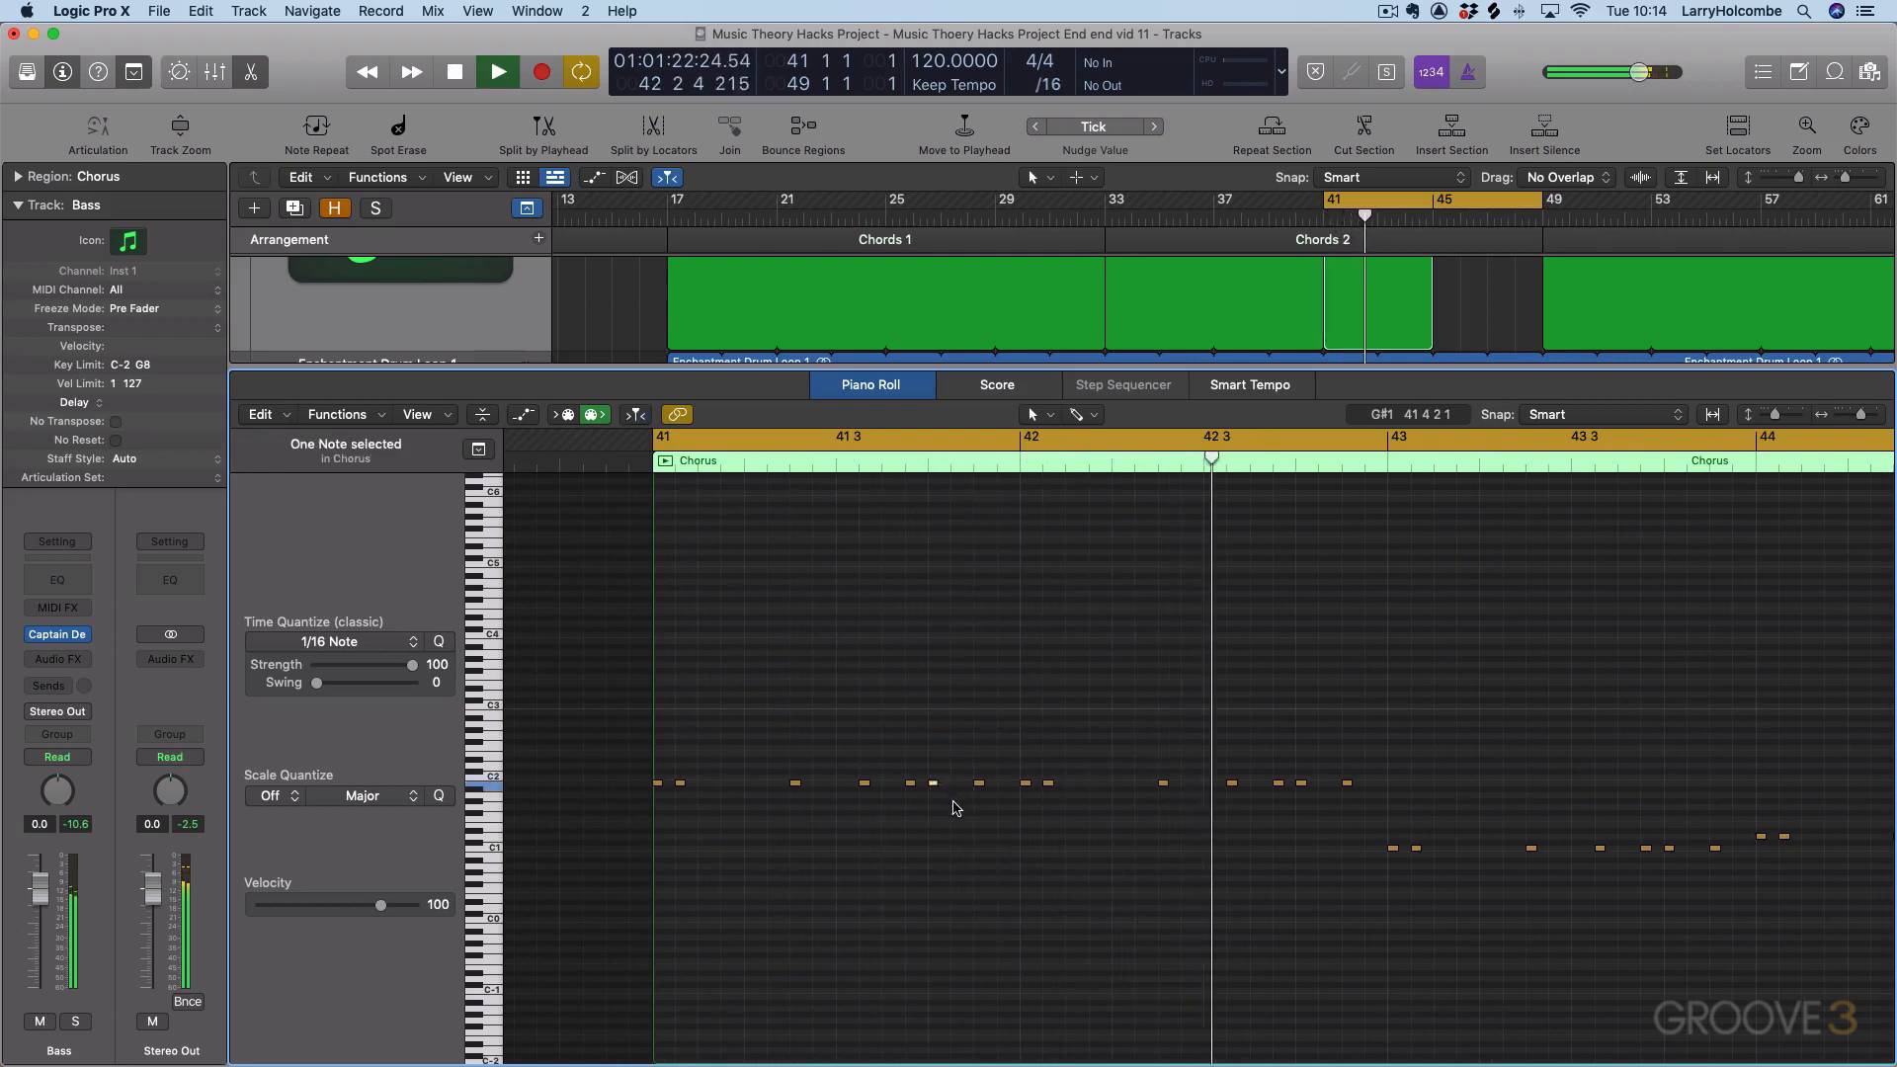
{"action": "key", "text": "Delete"}
{"action": "key", "text": "space"}
{"action": "key", "text": "space"}
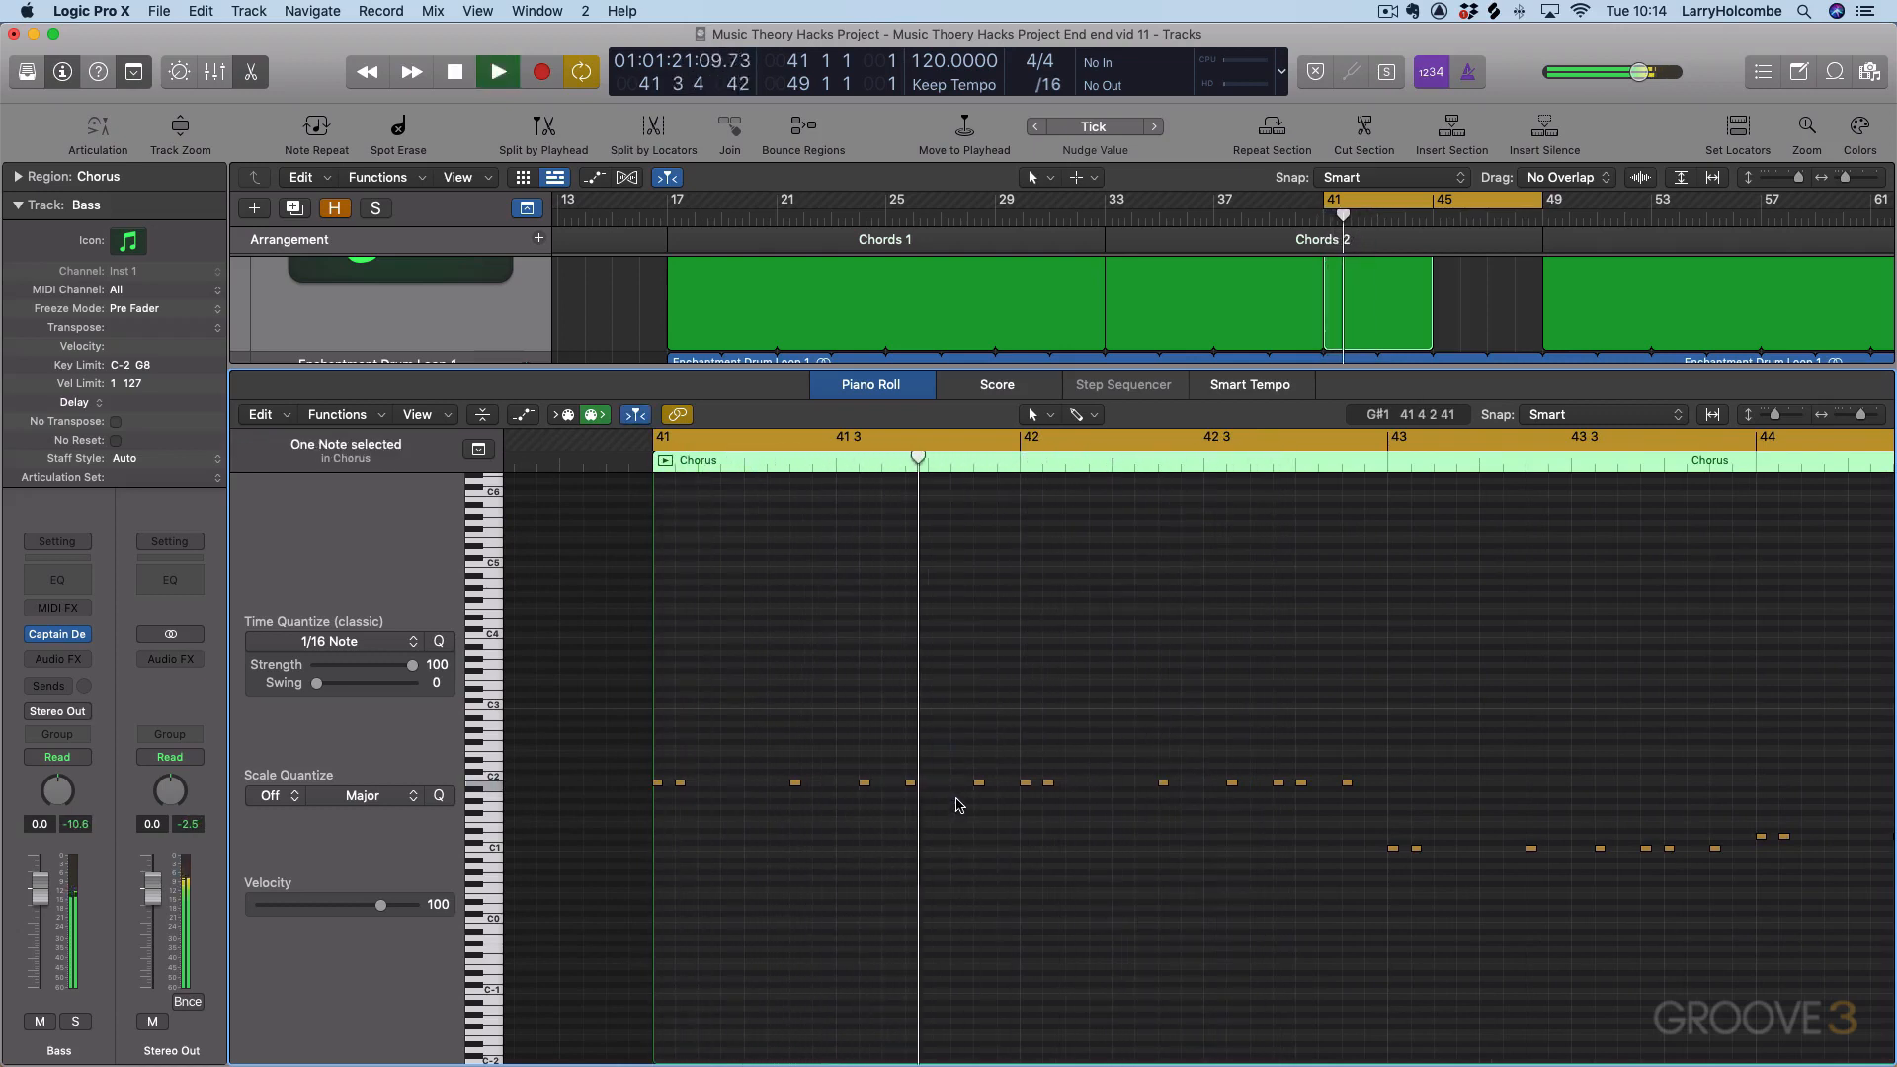
{"action": "left_click_drag", "start_coordinate": [986, 747], "coordinate": [977, 823]}
{"action": "key", "text": "Delete"}
{"action": "key", "text": "space"}
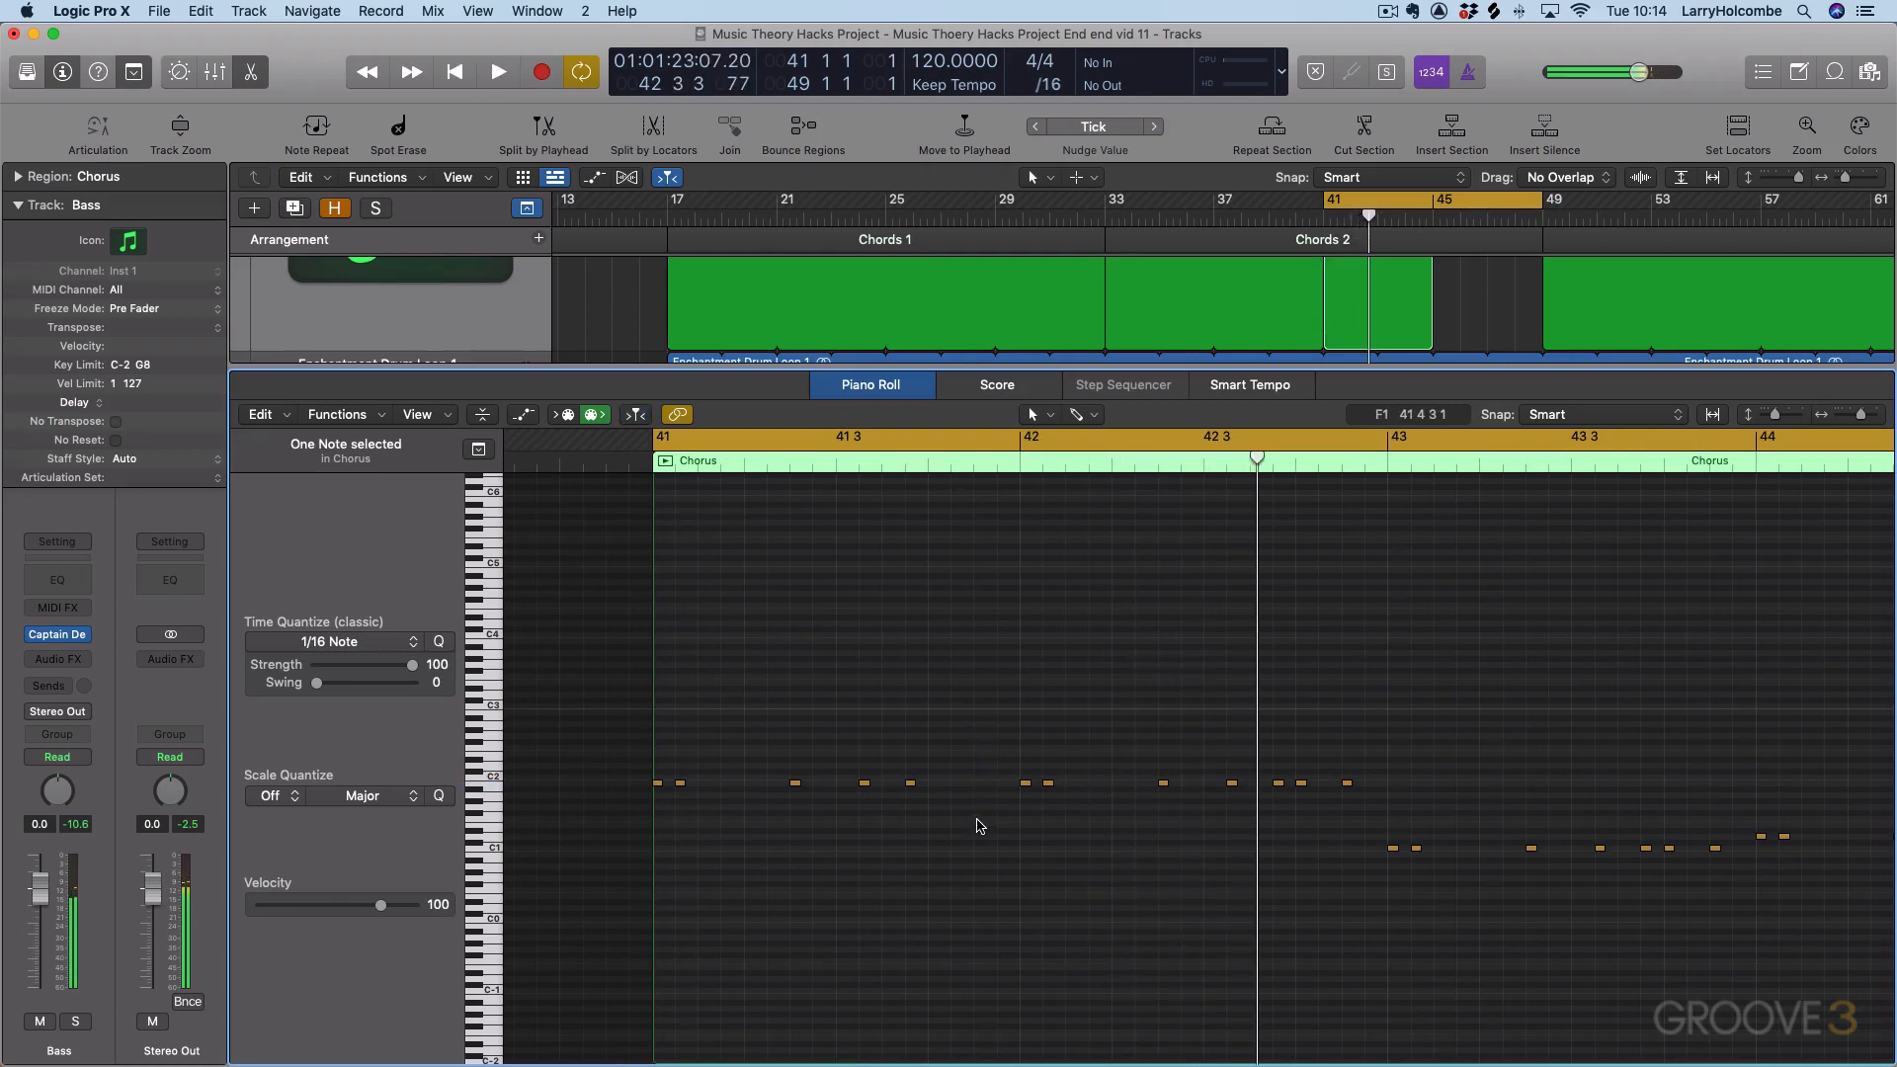
{"action": "key", "text": "space"}
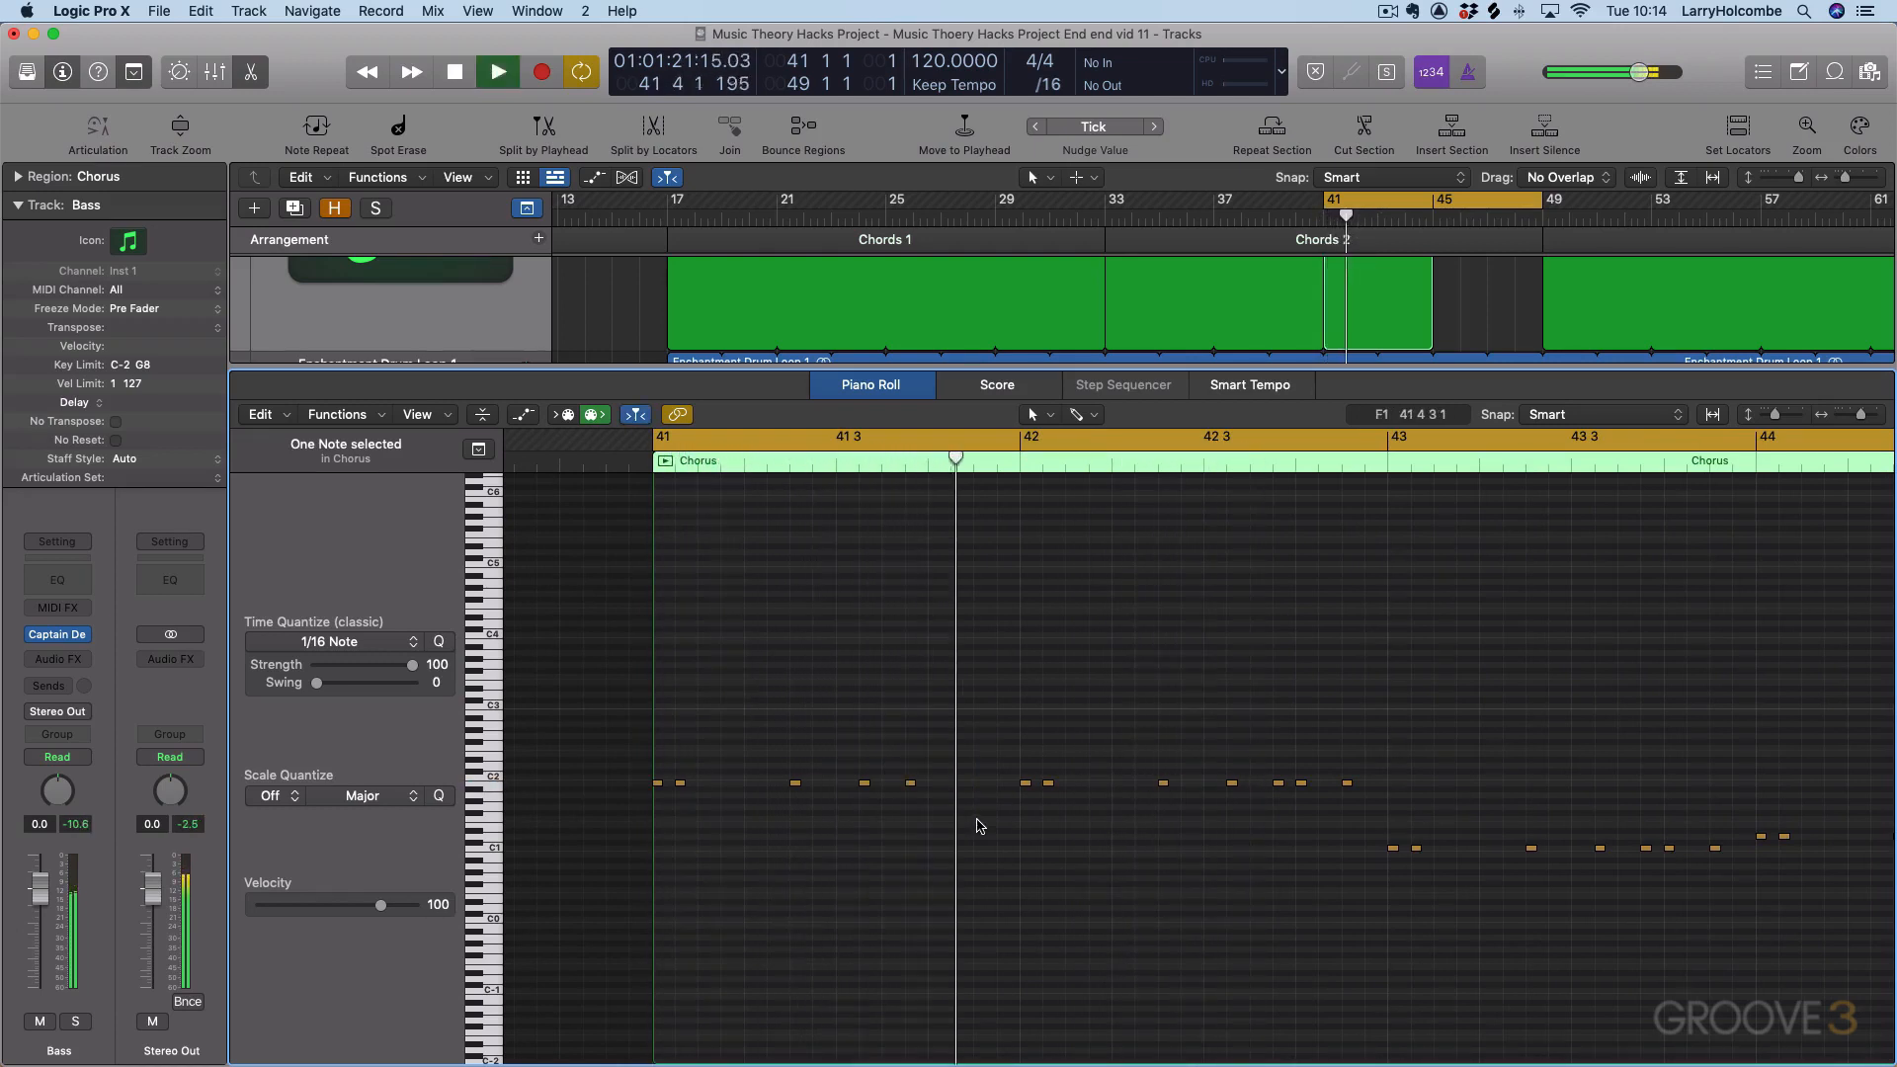
Step: Delete the second note of bar 42 and the second note of bar 41 in the Chorus bass region
{"action": "left_click_drag", "start_coordinate": [1044, 761], "coordinate": [1054, 827]}
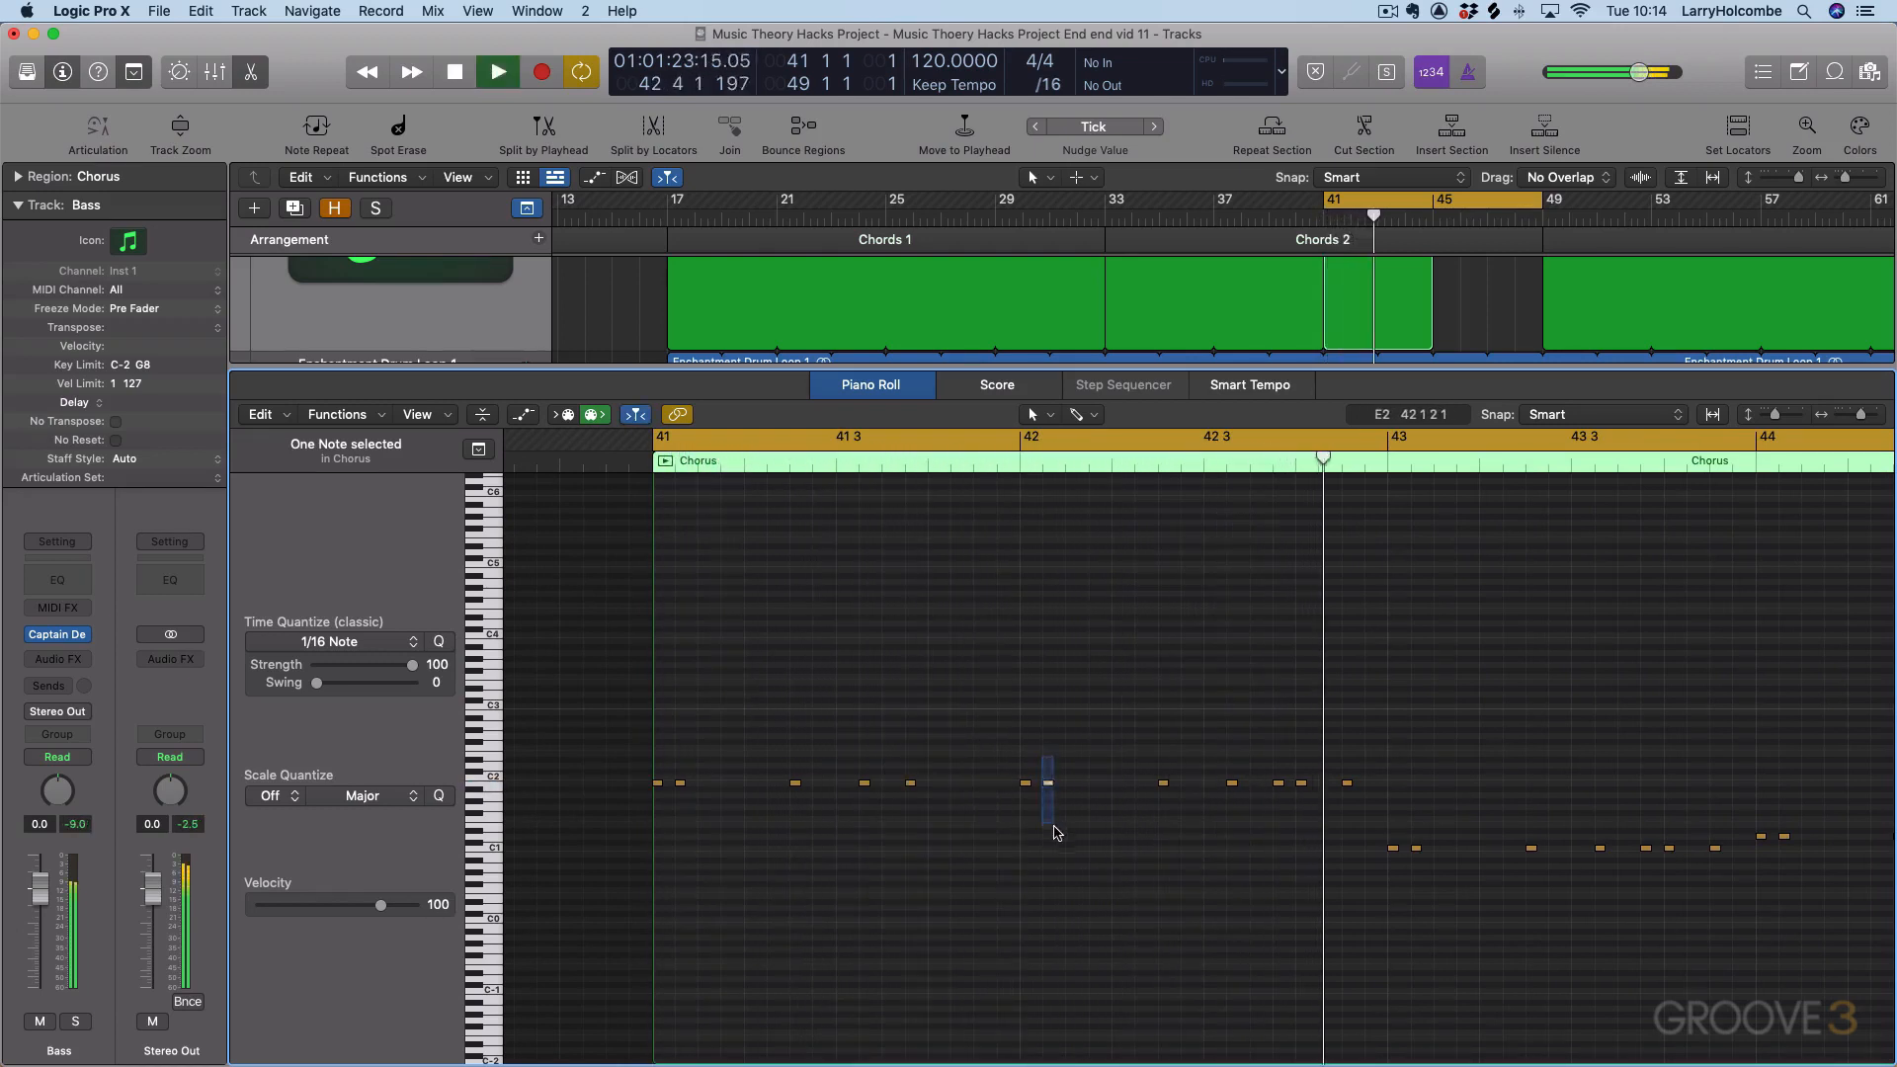
{"action": "key", "text": "BackSpace"}
{"action": "key", "text": "Return"}
{"action": "left_click_drag", "start_coordinate": [677, 761], "coordinate": [690, 816]}
{"action": "key", "text": "BackSpace"}
{"action": "key", "text": "Return"}
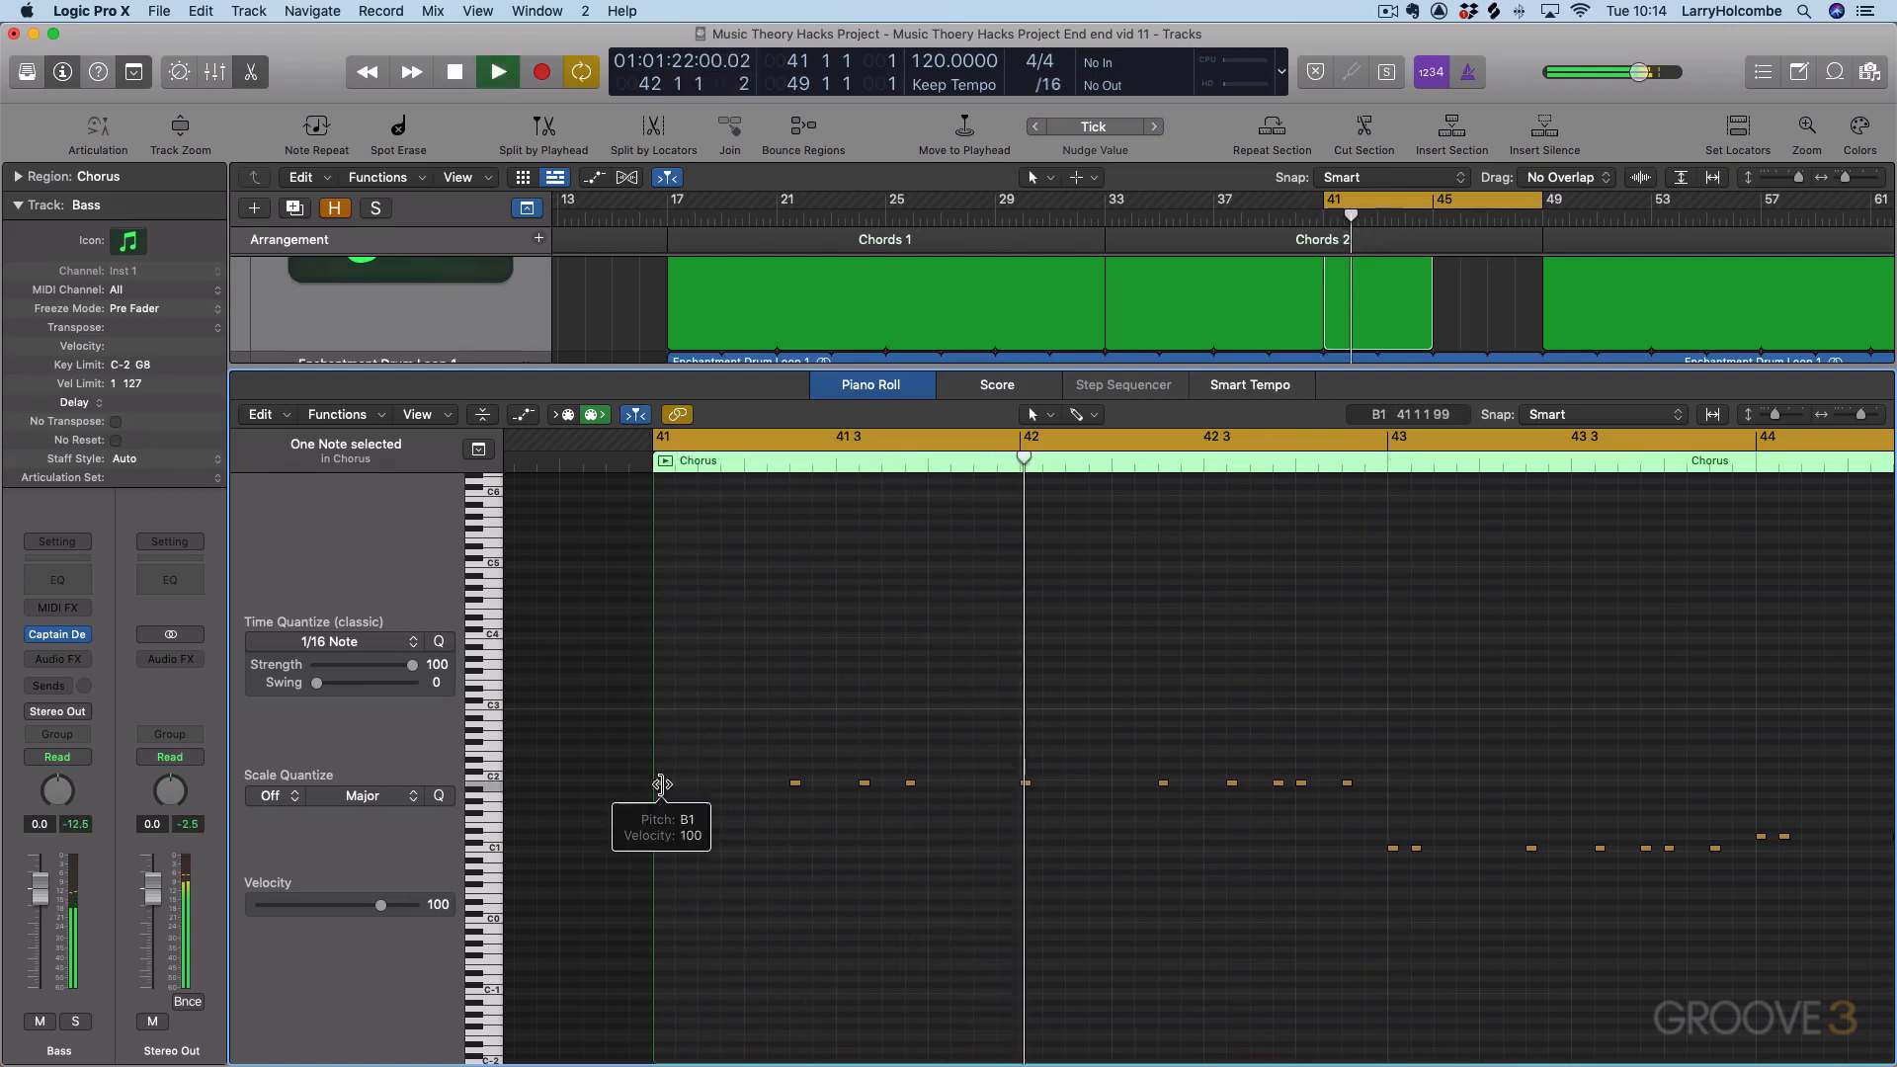
Step: Delete the second notes of bars 43 and 44 and the last note of bar 43
{"action": "scroll", "coordinate": [718, 786], "scroll_direction": "right", "scroll_amount": 1}
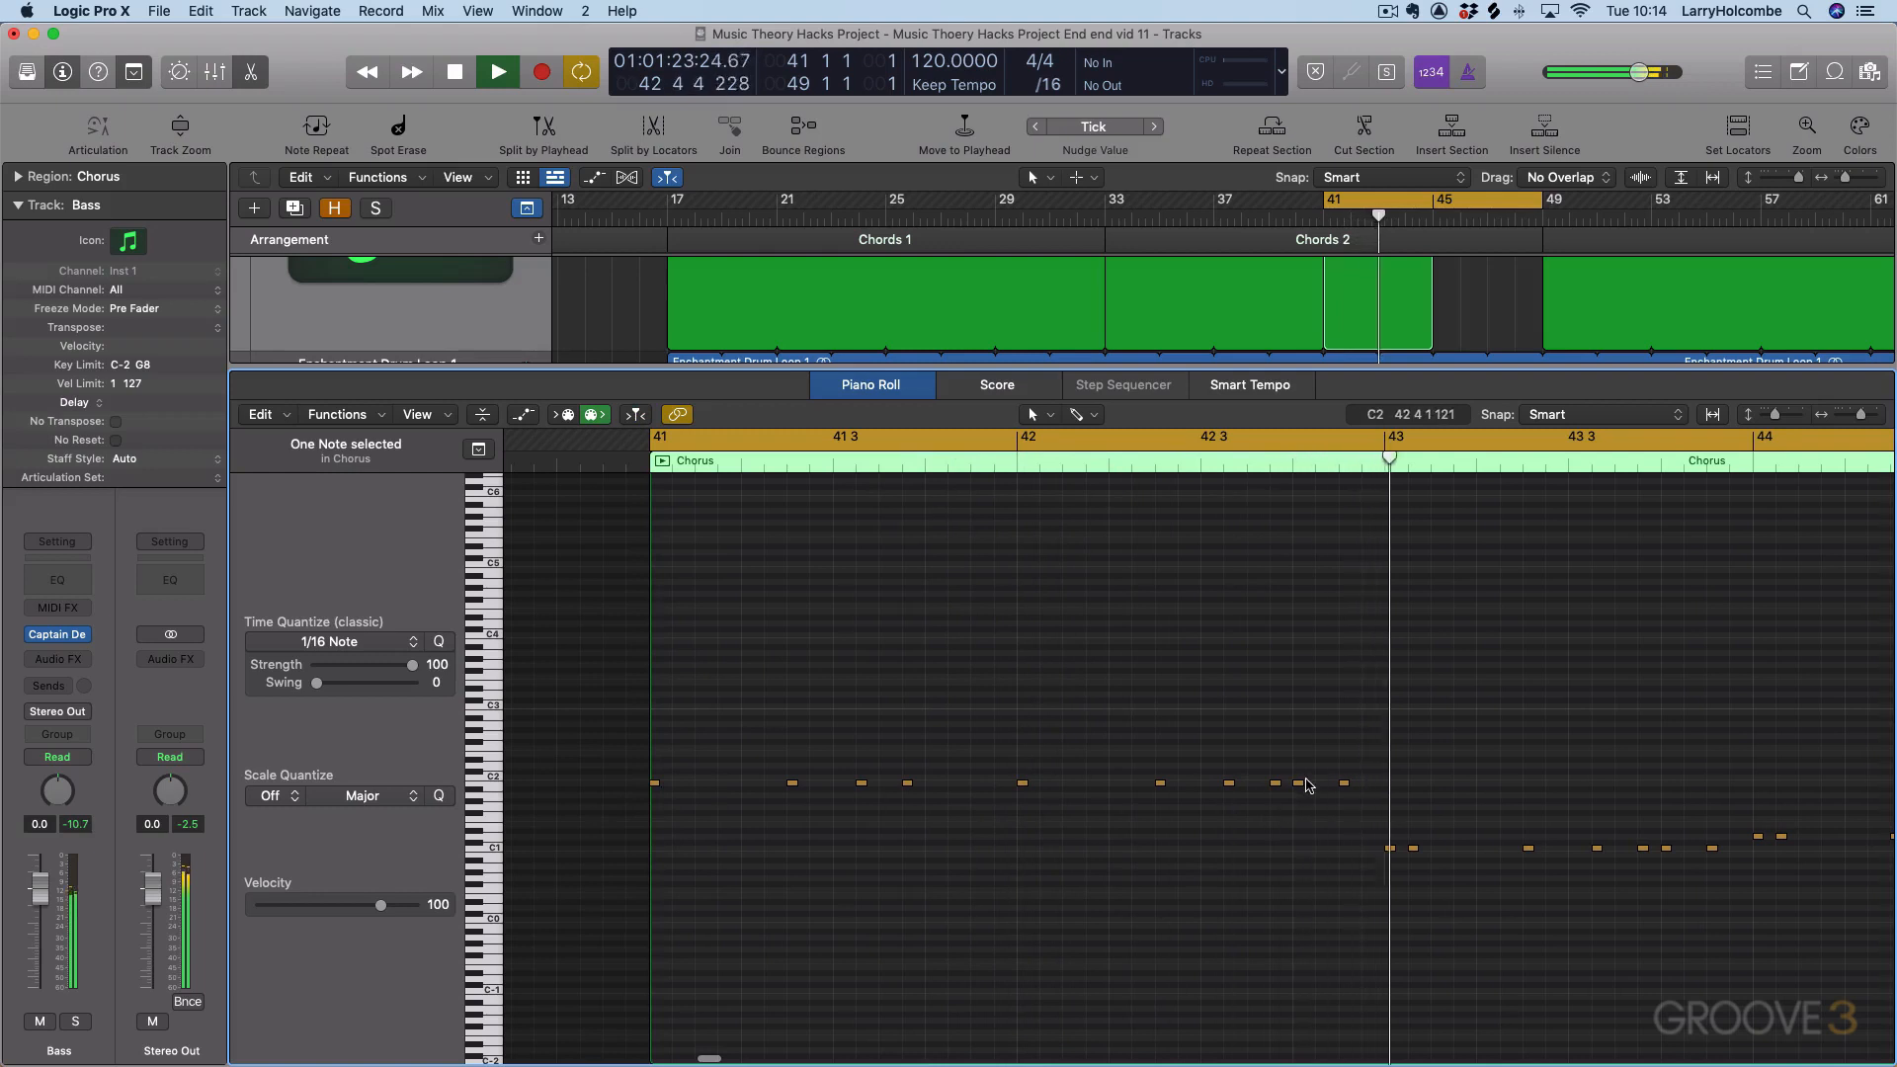
{"action": "scroll", "coordinate": [1309, 787], "scroll_direction": "right", "scroll_amount": 2}
{"action": "scroll", "coordinate": [1309, 788], "scroll_direction": "left", "scroll_amount": 1}
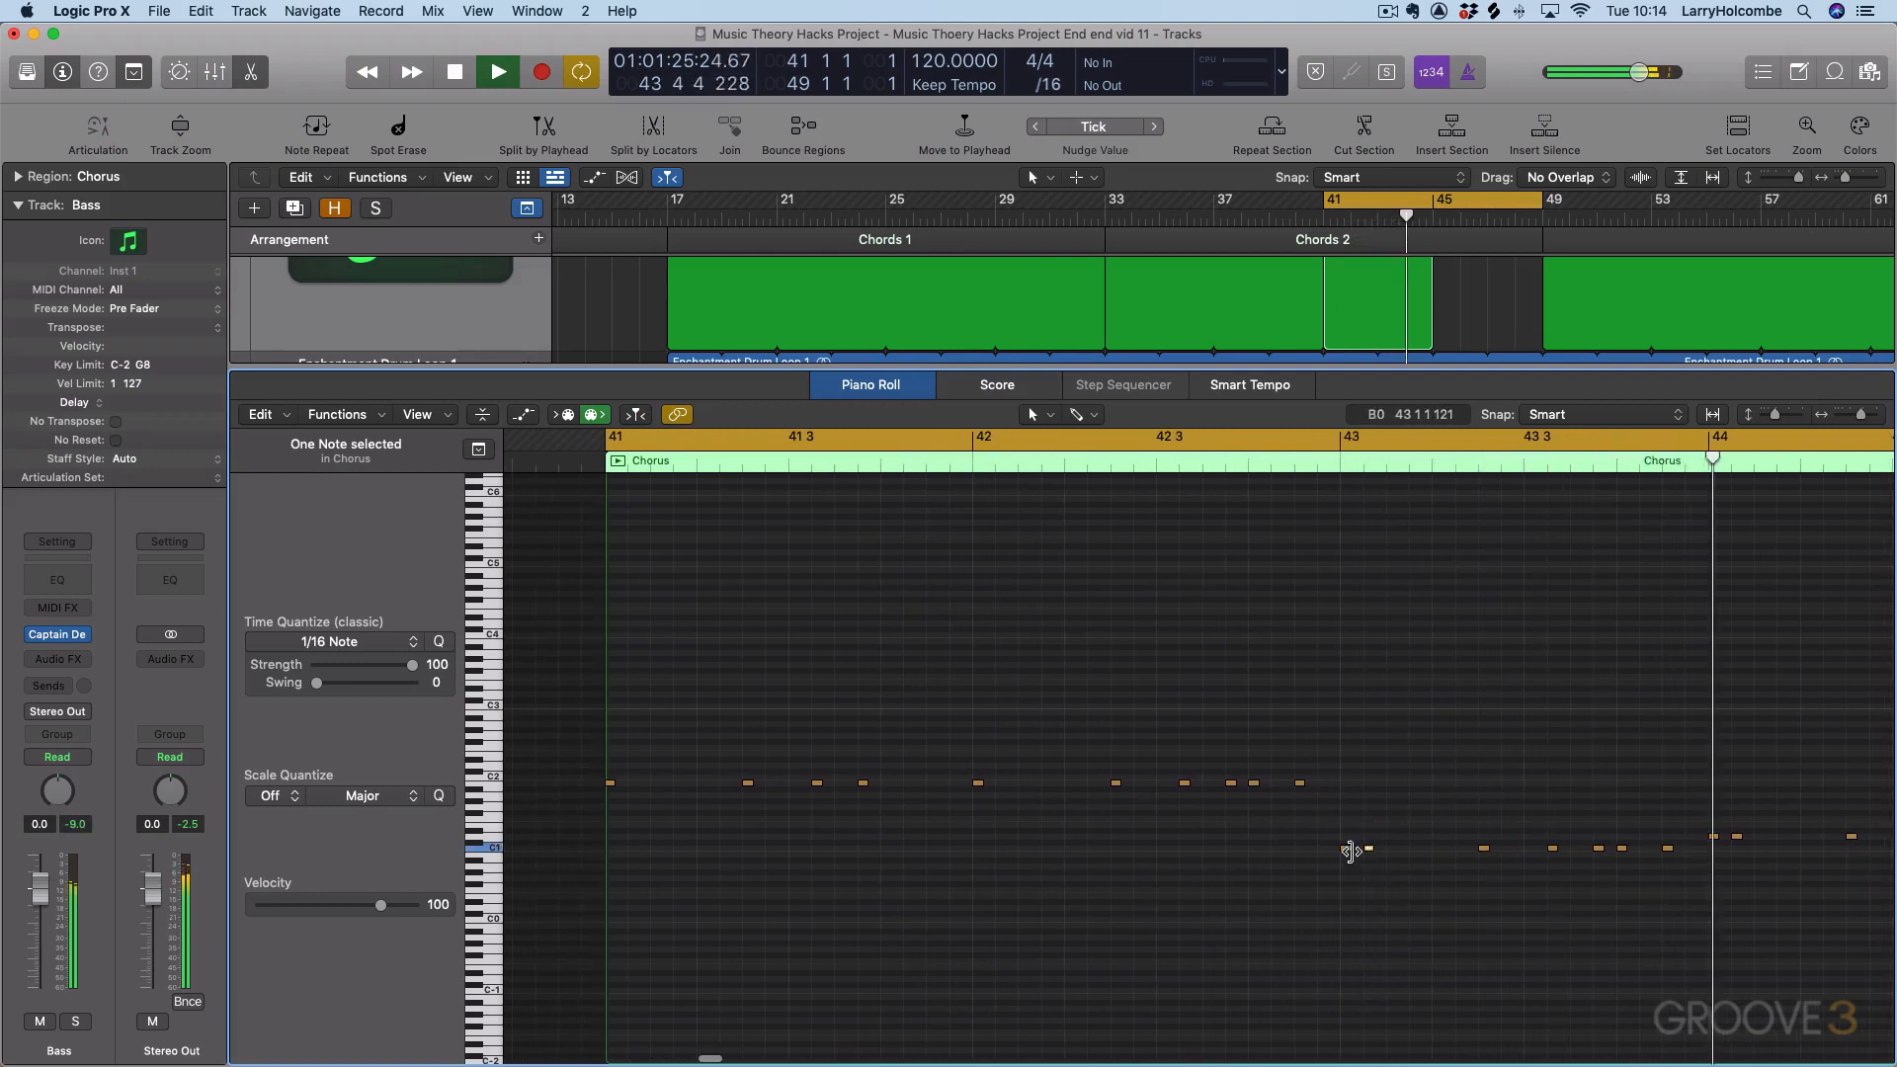
{"action": "scroll", "coordinate": [1383, 820], "scroll_direction": "right", "scroll_amount": 4}
{"action": "left_click", "coordinate": [1532, 835]}
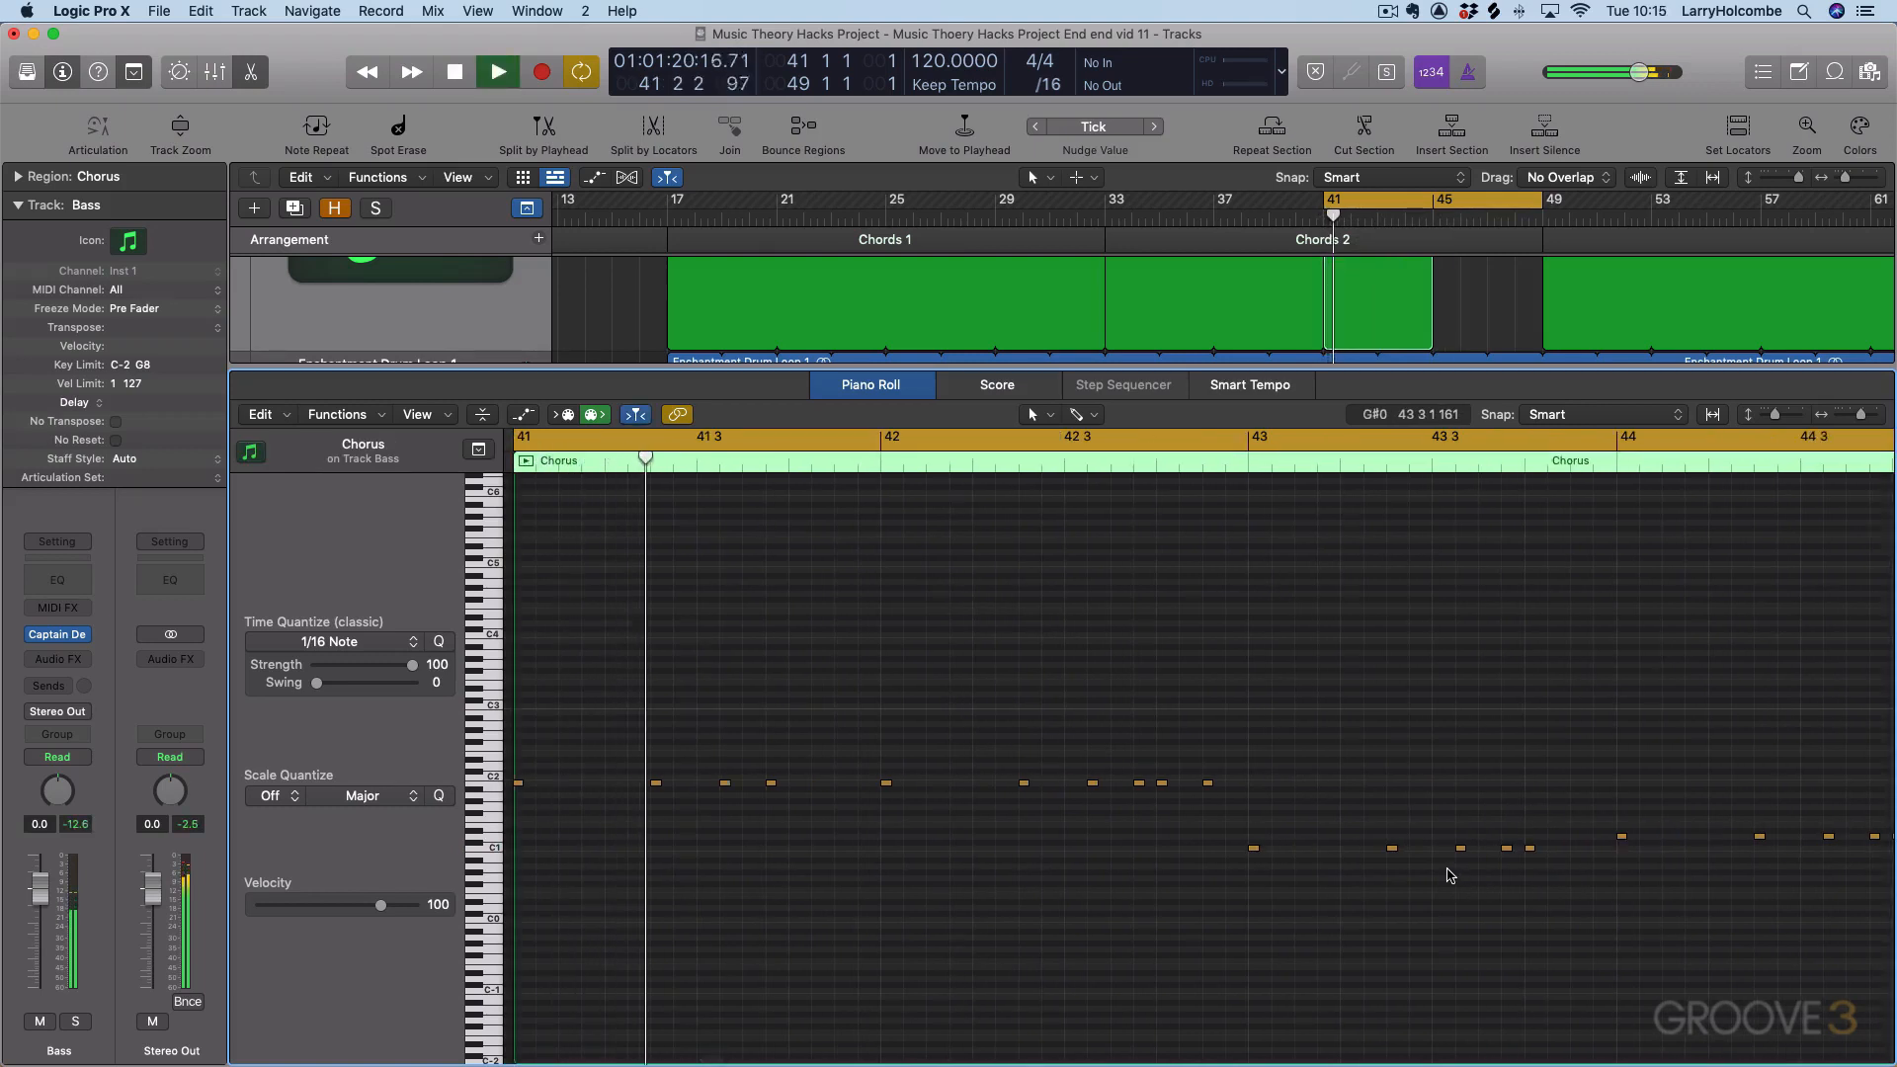
Step: Add two short C1 notes at the end of bar 43, the second at 43 4 4 1, and delete the last two notes of bar 44
{"action": "key", "text": "z"}
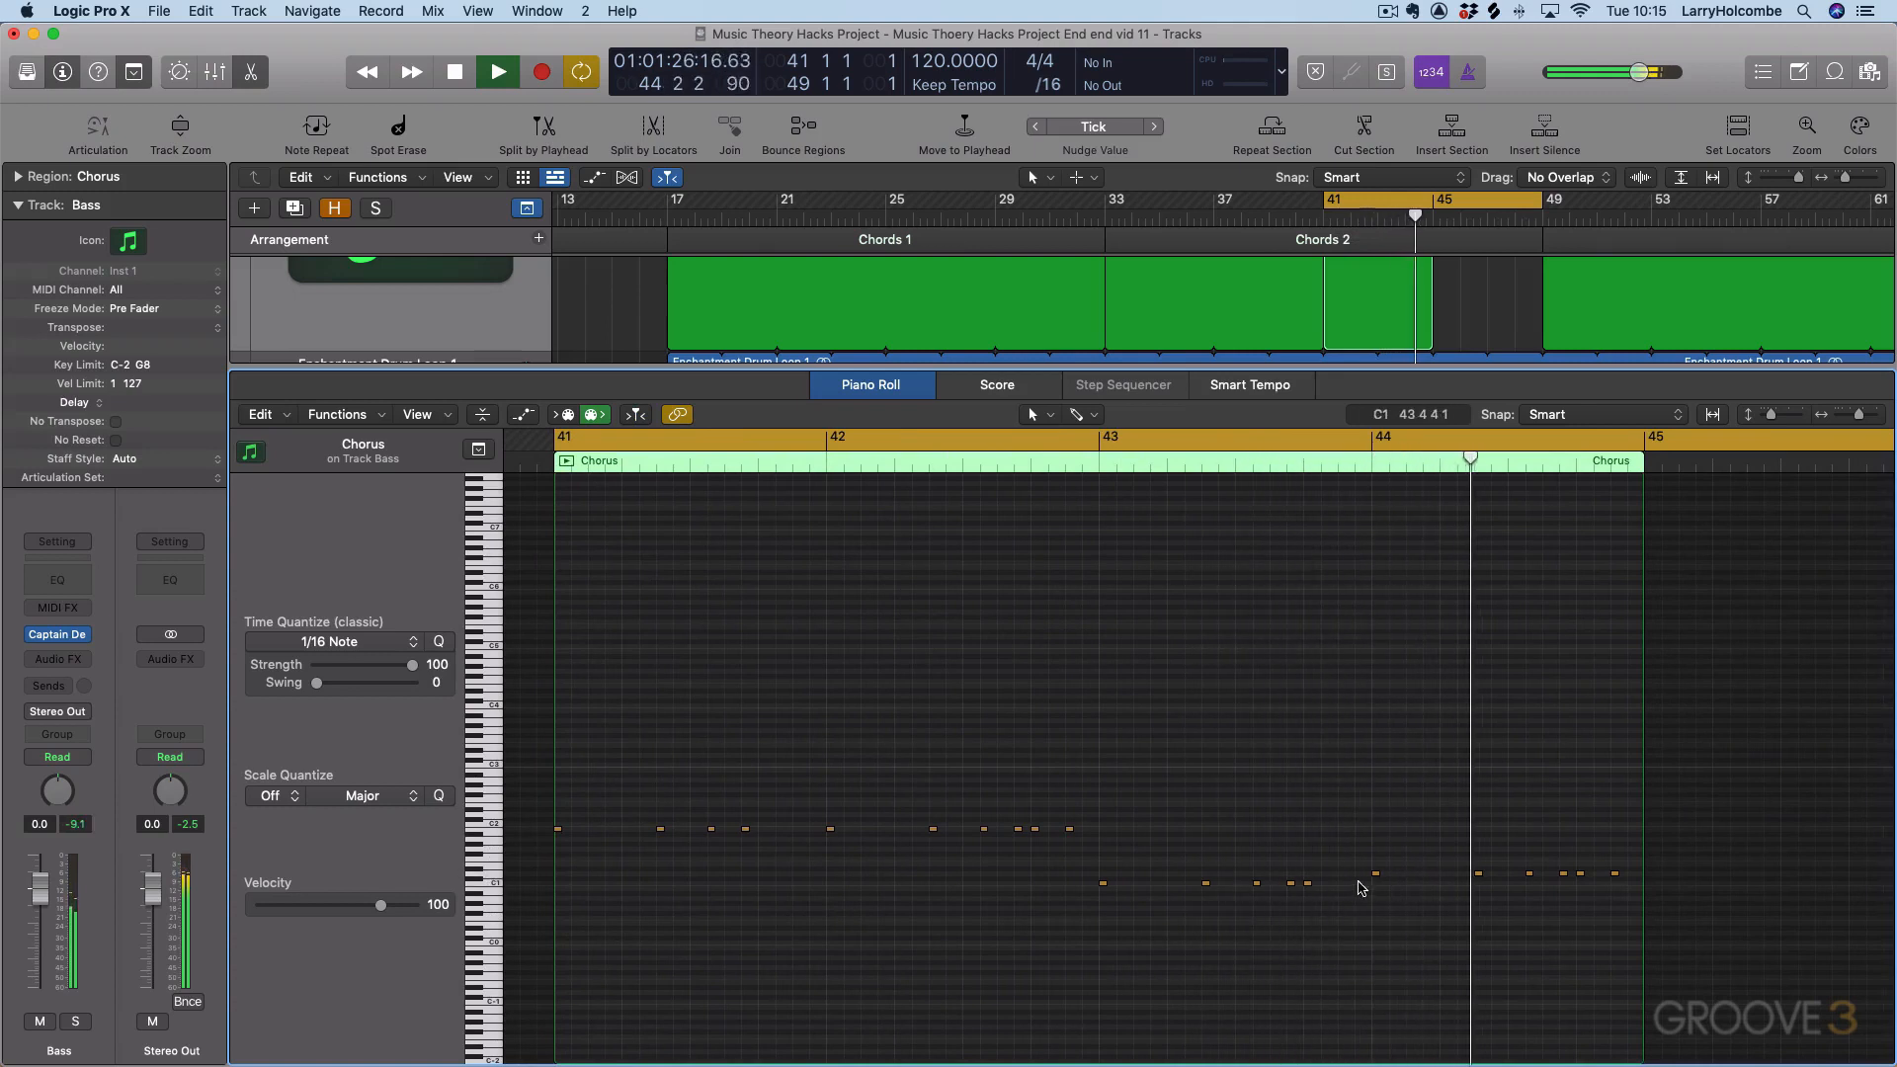
{"action": "mouse_move", "coordinate": [1311, 889]}
{"action": "left_mouse_down"}
{"action": "mouse_move", "coordinate": [1345, 888]}
{"action": "mouse_move", "coordinate": [1291, 888]}
{"action": "mouse_move", "coordinate": [1308, 888]}
{"action": "left_mouse_up"}
{"action": "left_click", "coordinate": [1290, 886]}
{"action": "left_click", "coordinate": [1356, 817]}
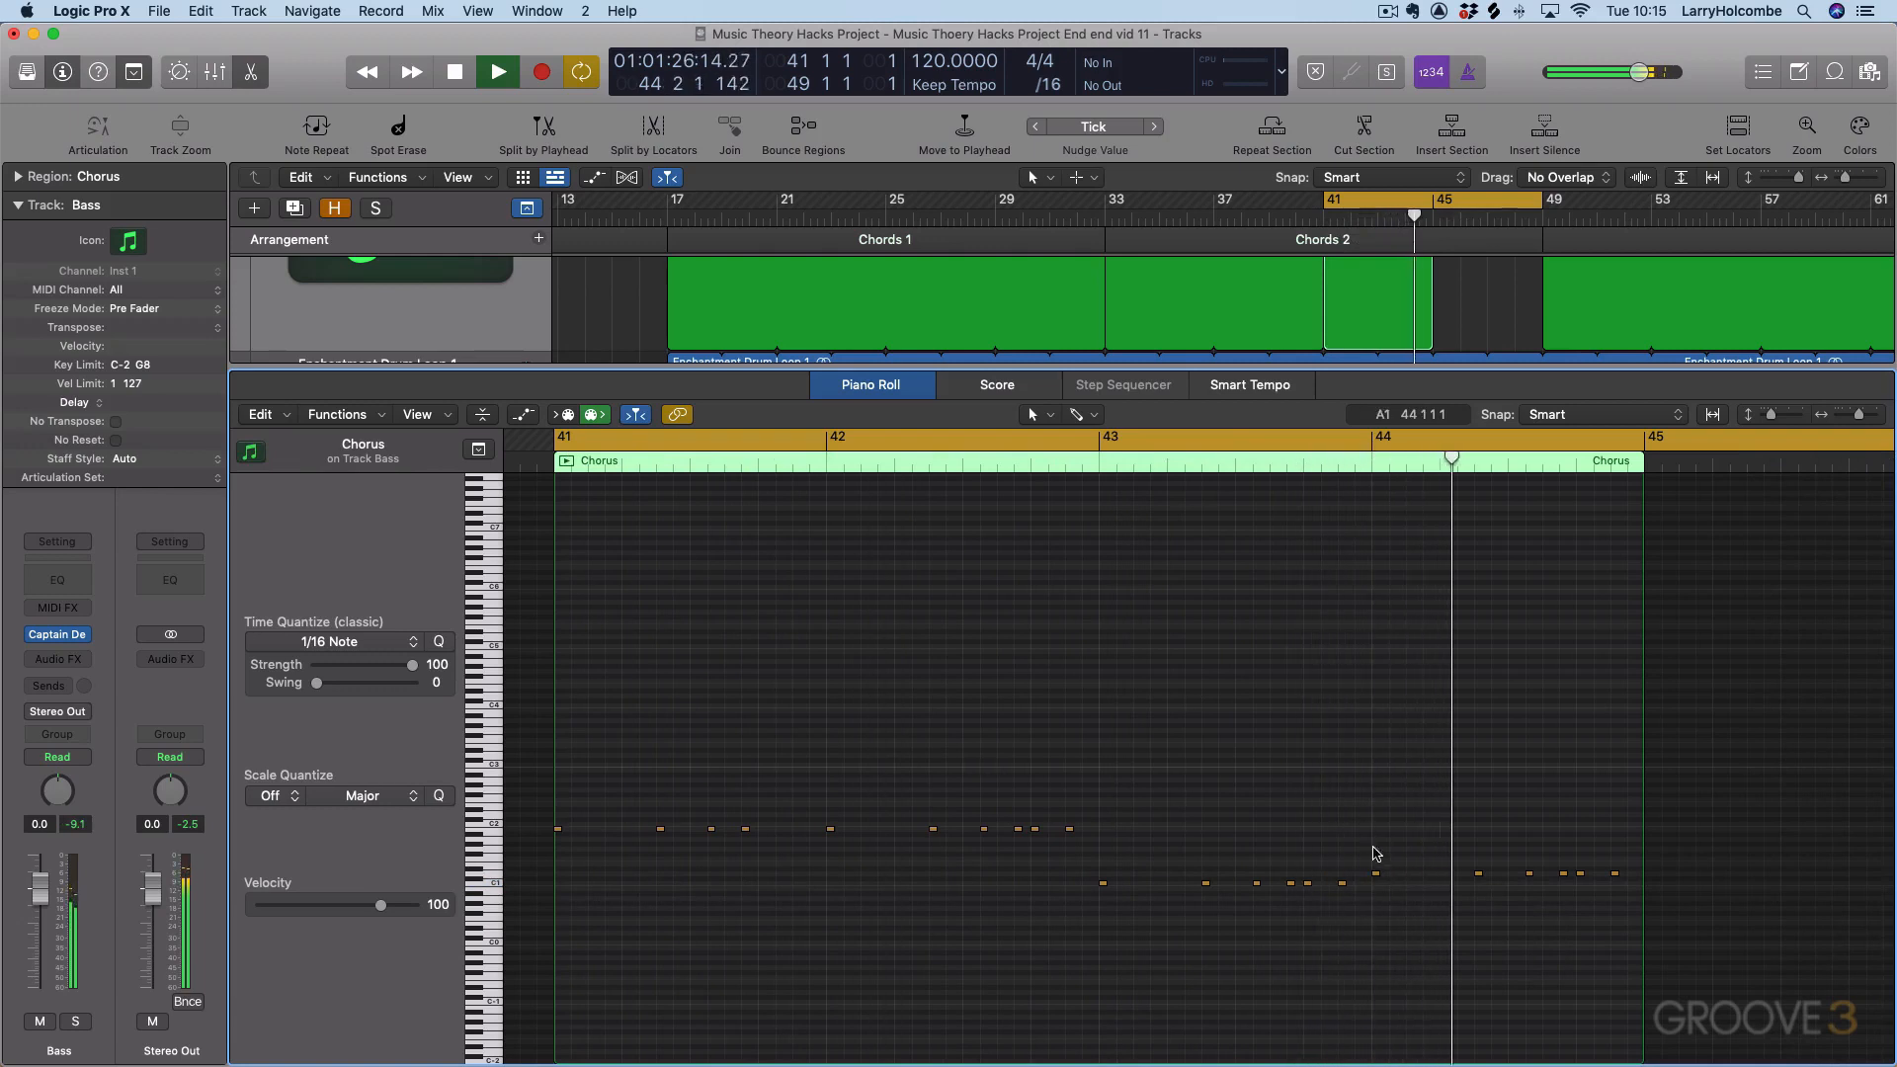
{"action": "left_click_drag", "start_coordinate": [1341, 884], "coordinate": [1359, 883]}
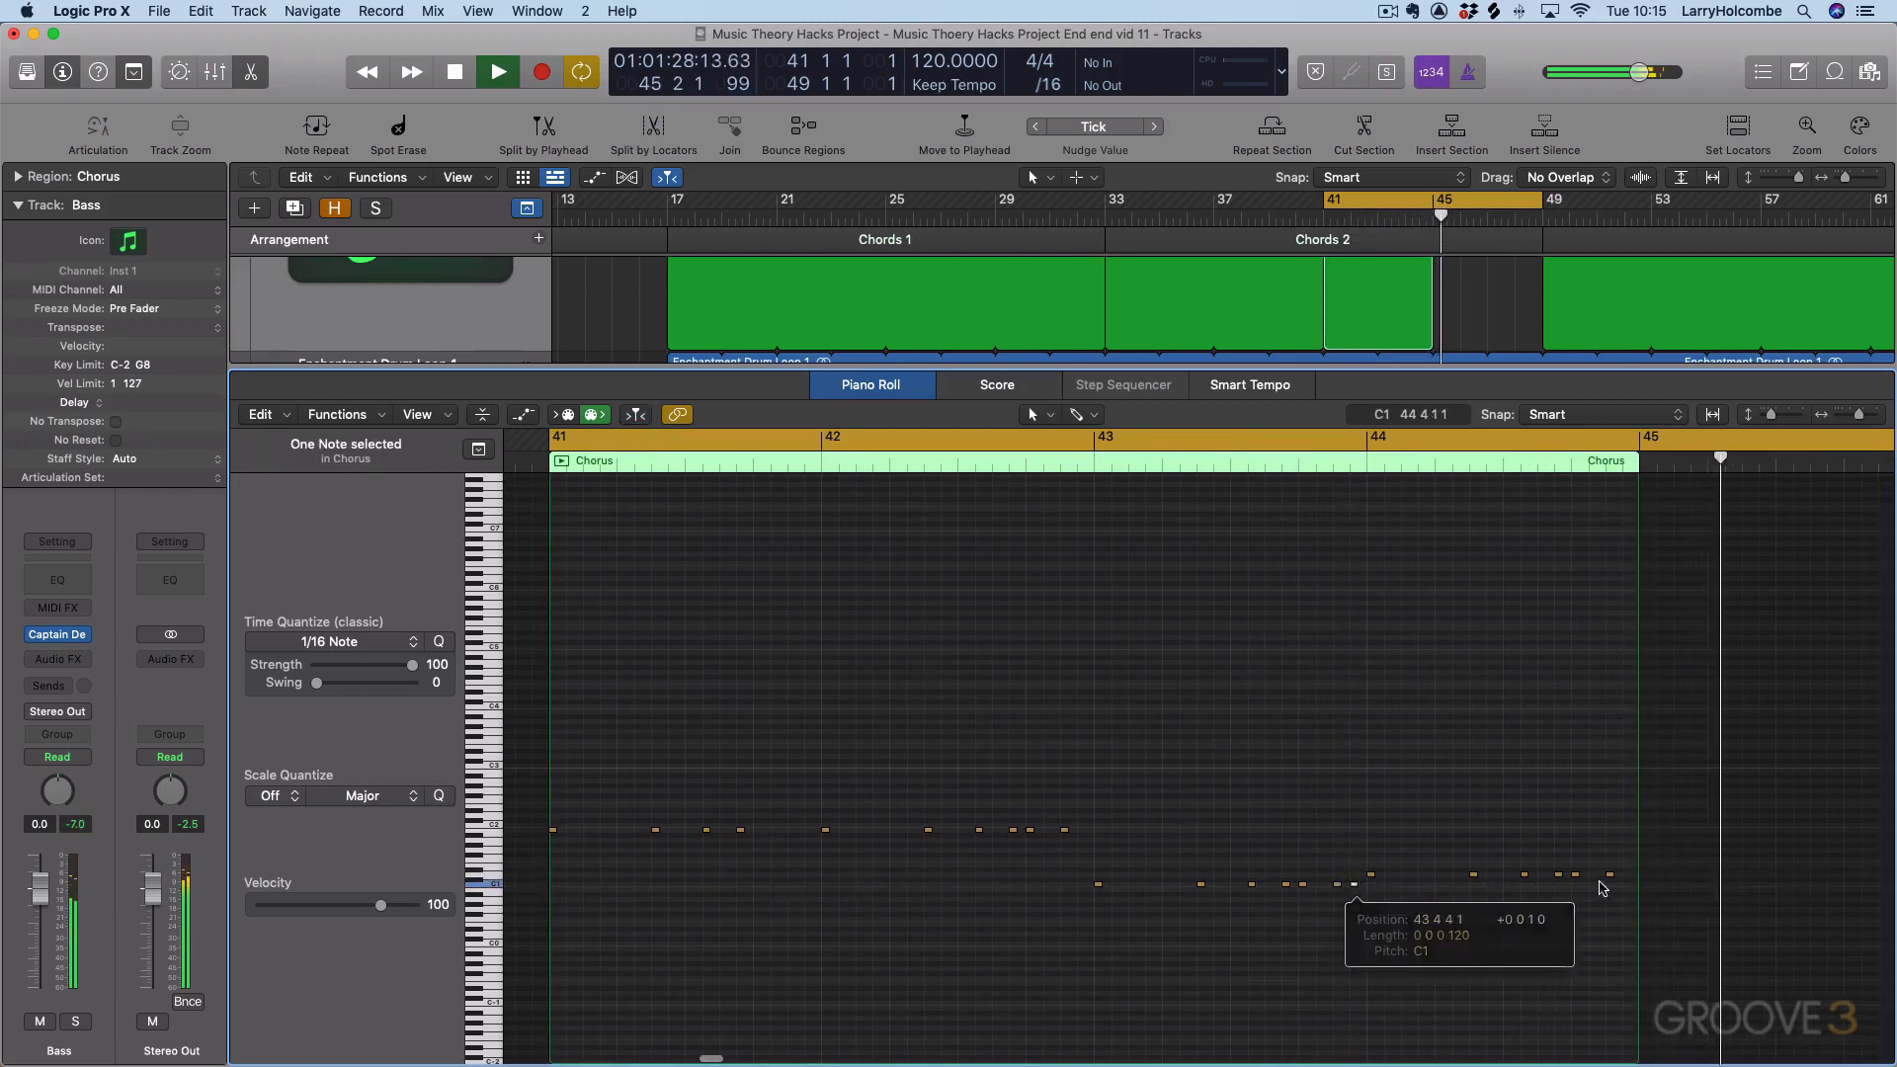
{"action": "key", "text": "space"}
{"action": "left_click_drag", "start_coordinate": [1569, 855], "coordinate": [1617, 897]}
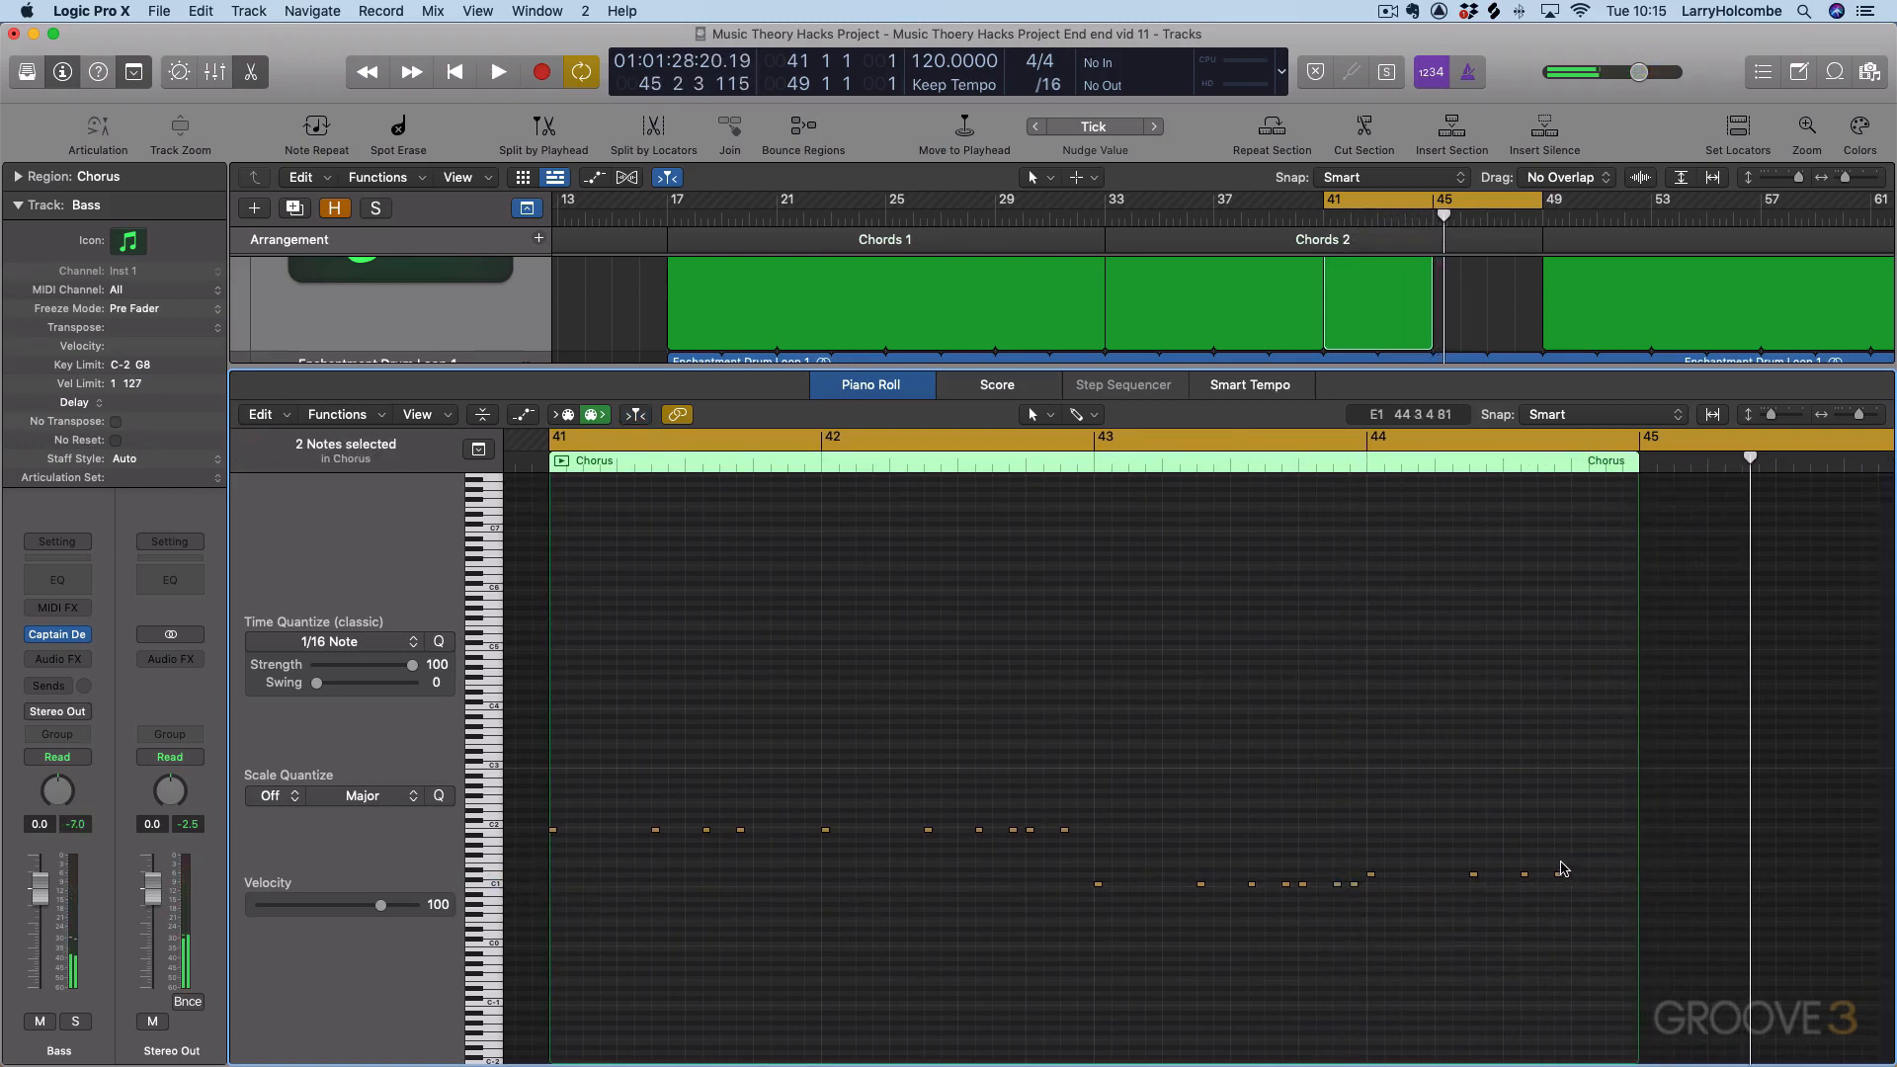
{"action": "key", "text": "space"}
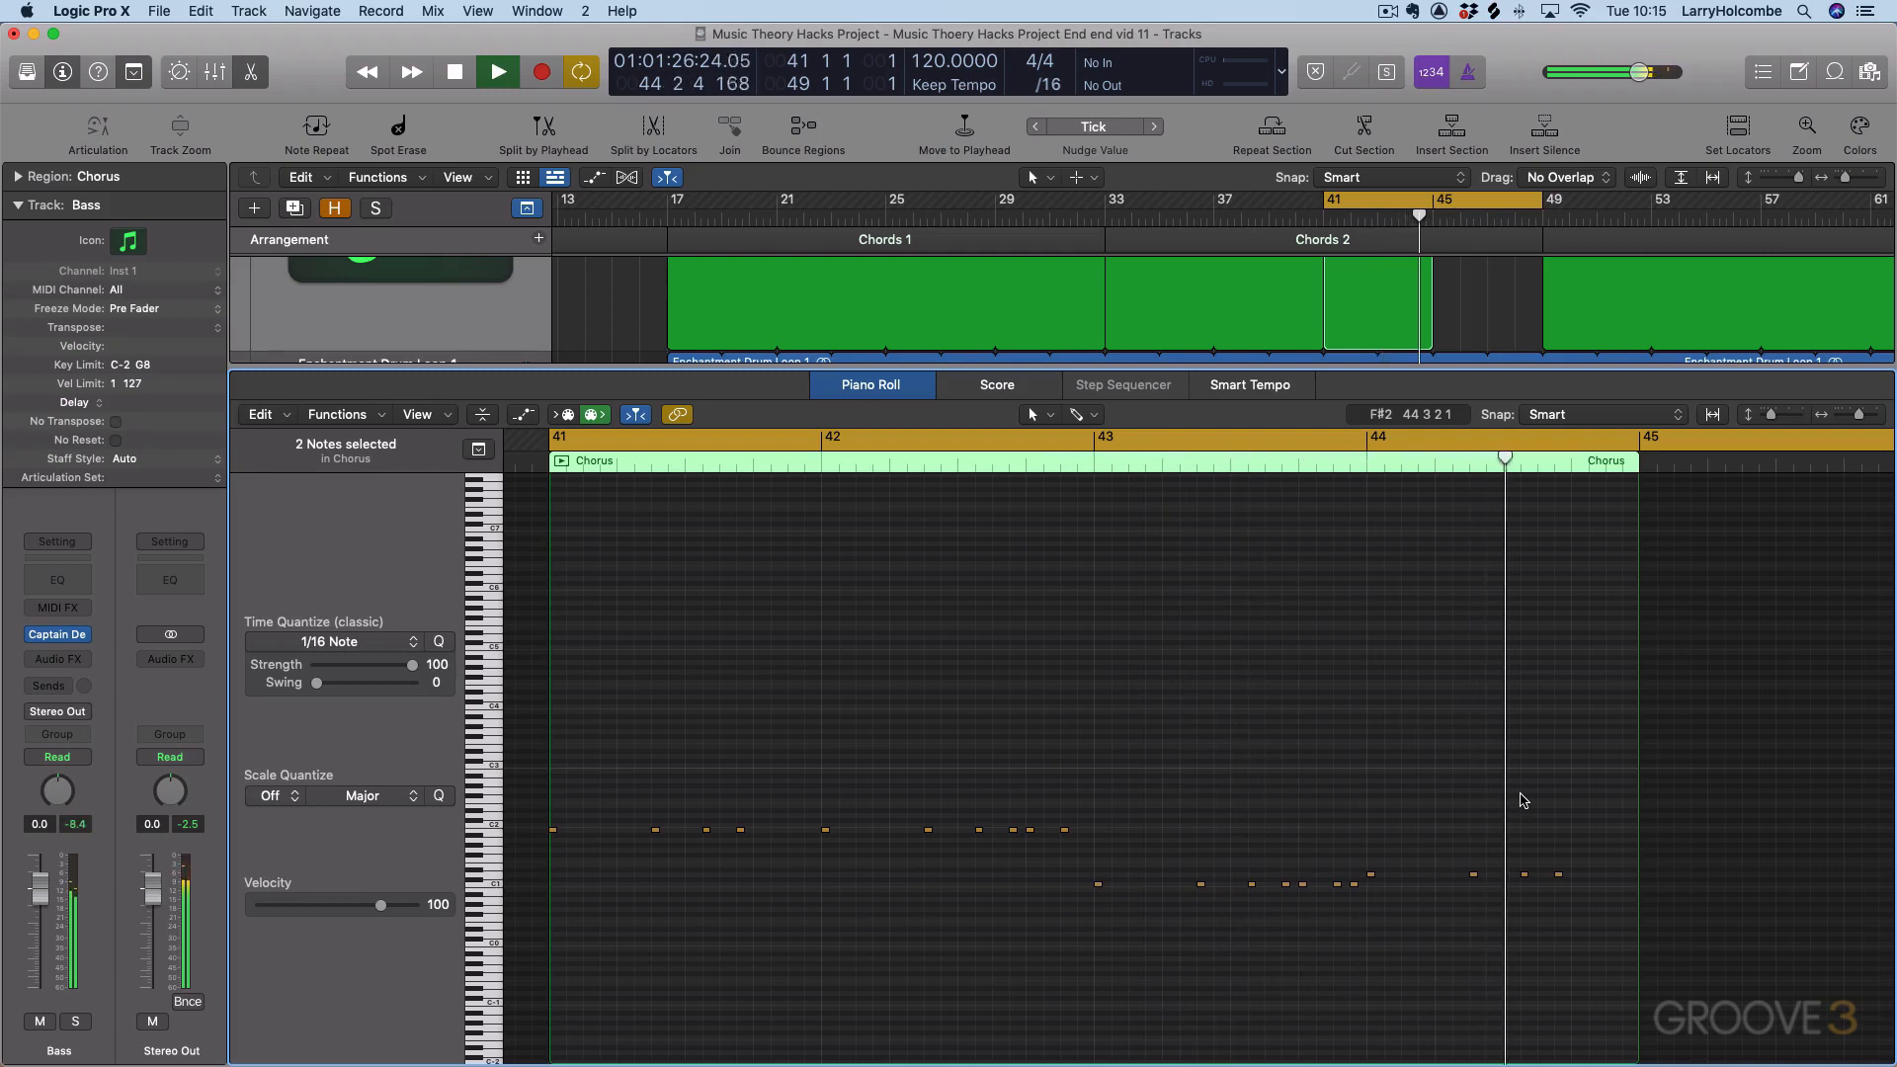
Step: Close the Piano Roll and repeat the edited Chorus region on the Bass track up to bar 49
{"action": "key", "text": "e"}
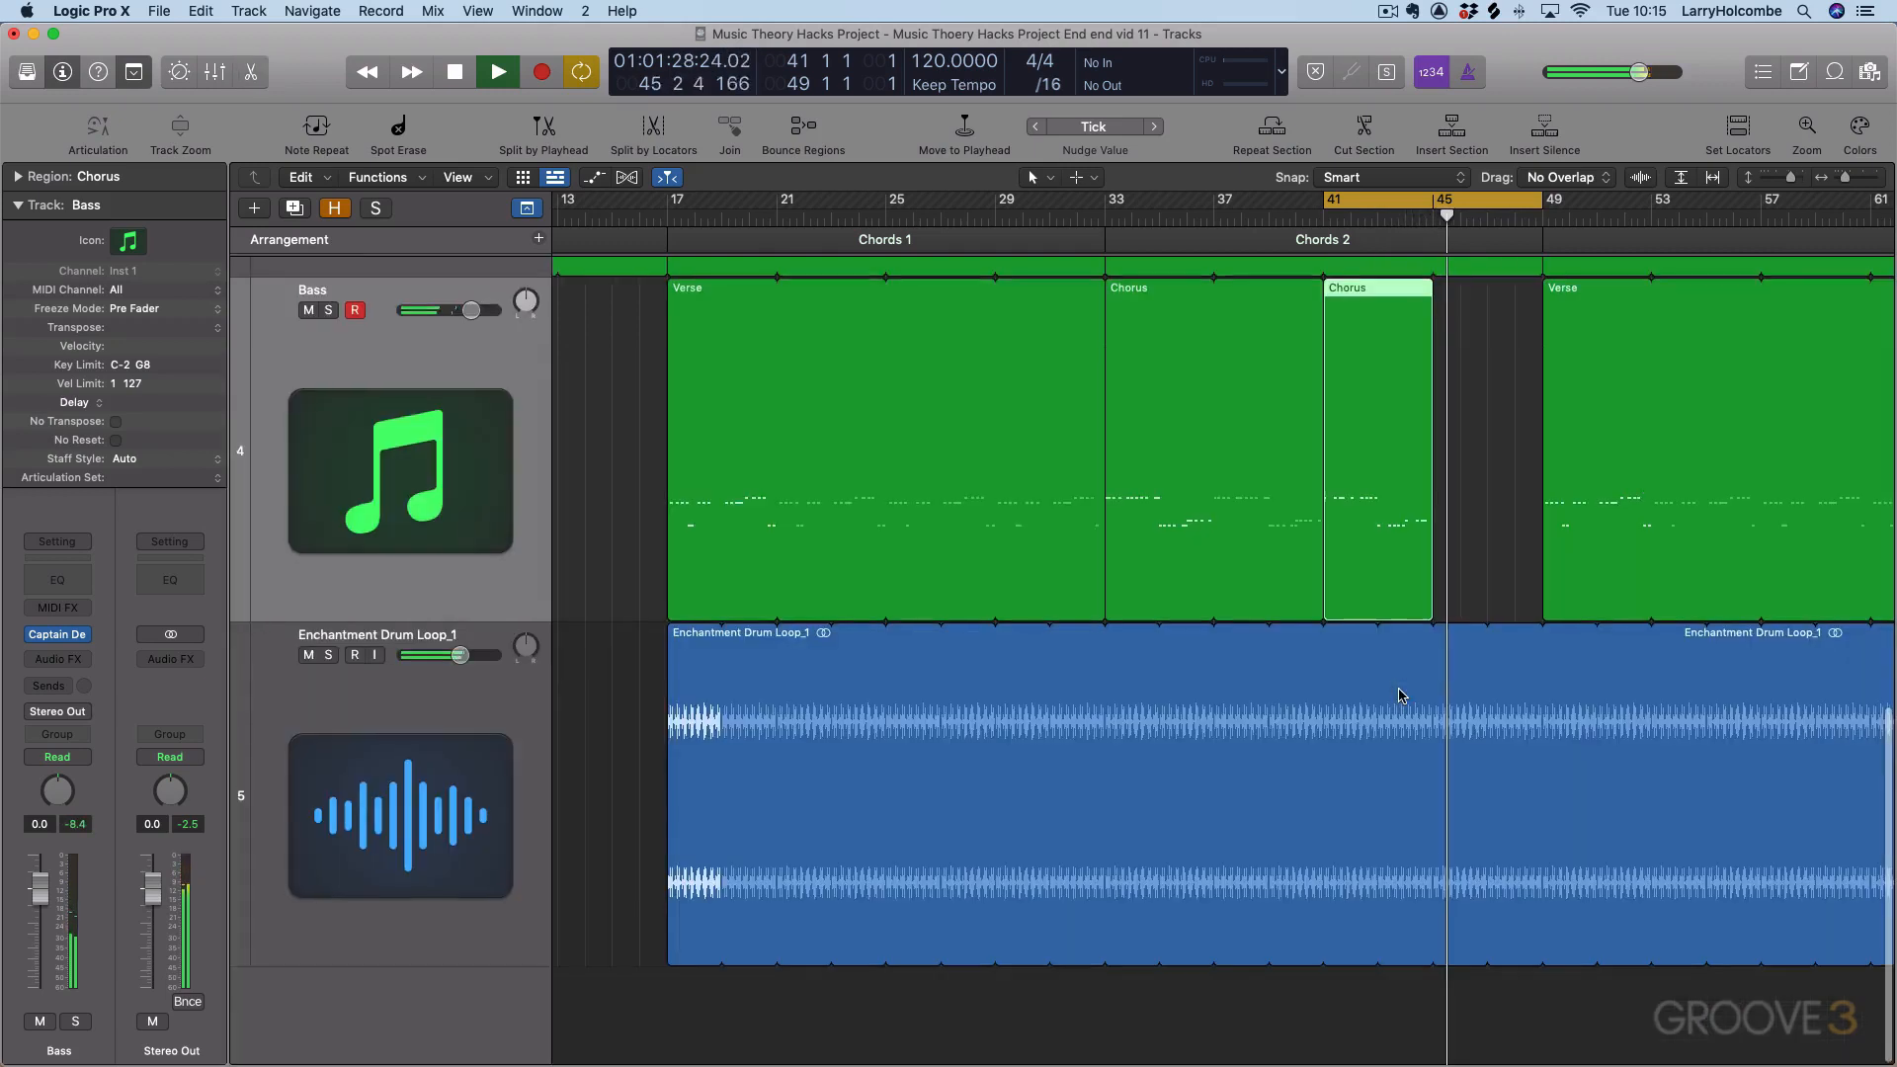
{"action": "scroll", "coordinate": [1401, 696], "scroll_direction": "up", "scroll_amount": 3}
{"action": "key", "text": "space"}
{"action": "left_click", "coordinate": [1472, 442]}
{"action": "left_click_drag", "start_coordinate": [1431, 380], "coordinate": [1542, 389]}
{"action": "scroll", "coordinate": [1513, 394], "scroll_direction": "down", "scroll_amount": 3}
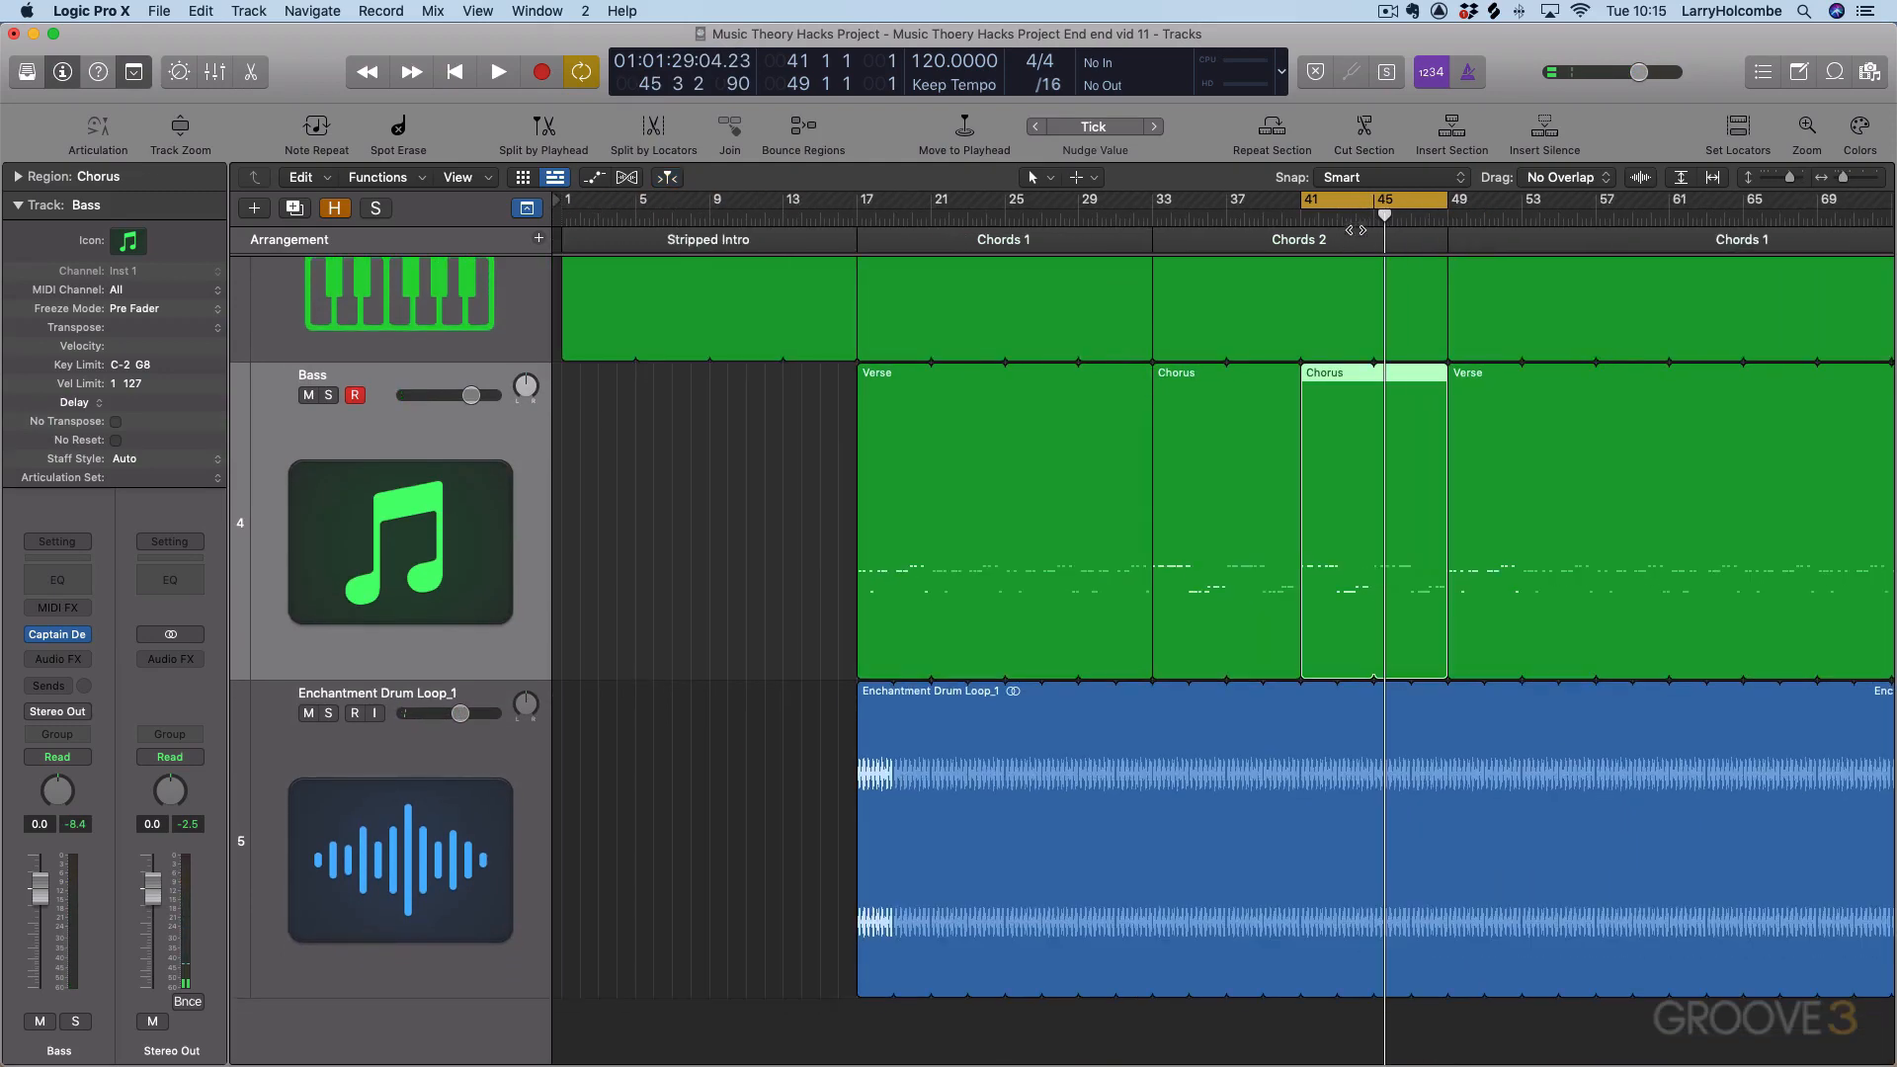
Step: Play the arrangement from bar 32 without cycling to review the chorus bass line alongside the other tracks
{"action": "left_click", "coordinate": [1135, 217]}
{"action": "scroll", "coordinate": [1405, 422], "scroll_direction": "down", "scroll_amount": 5}
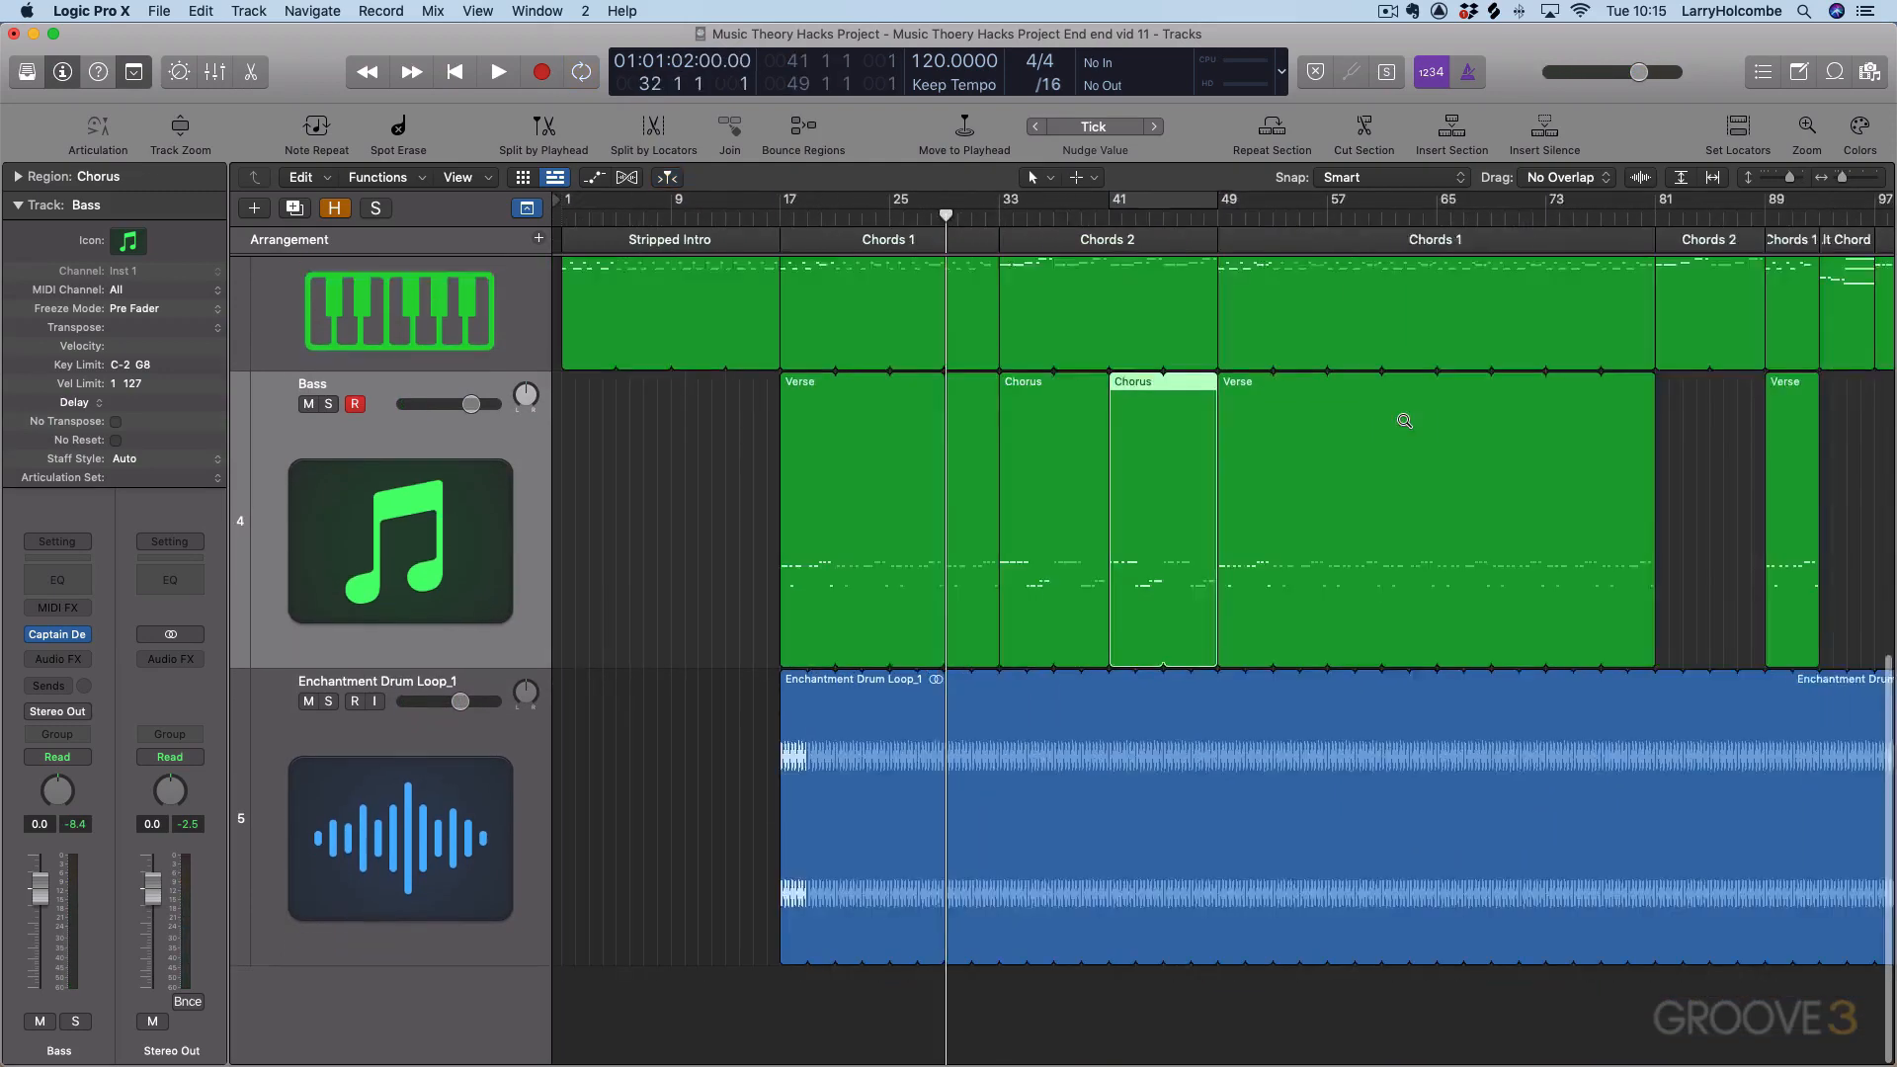
{"action": "key", "text": "space"}
{"action": "scroll", "coordinate": [1405, 425], "scroll_direction": "up", "scroll_amount": 3}
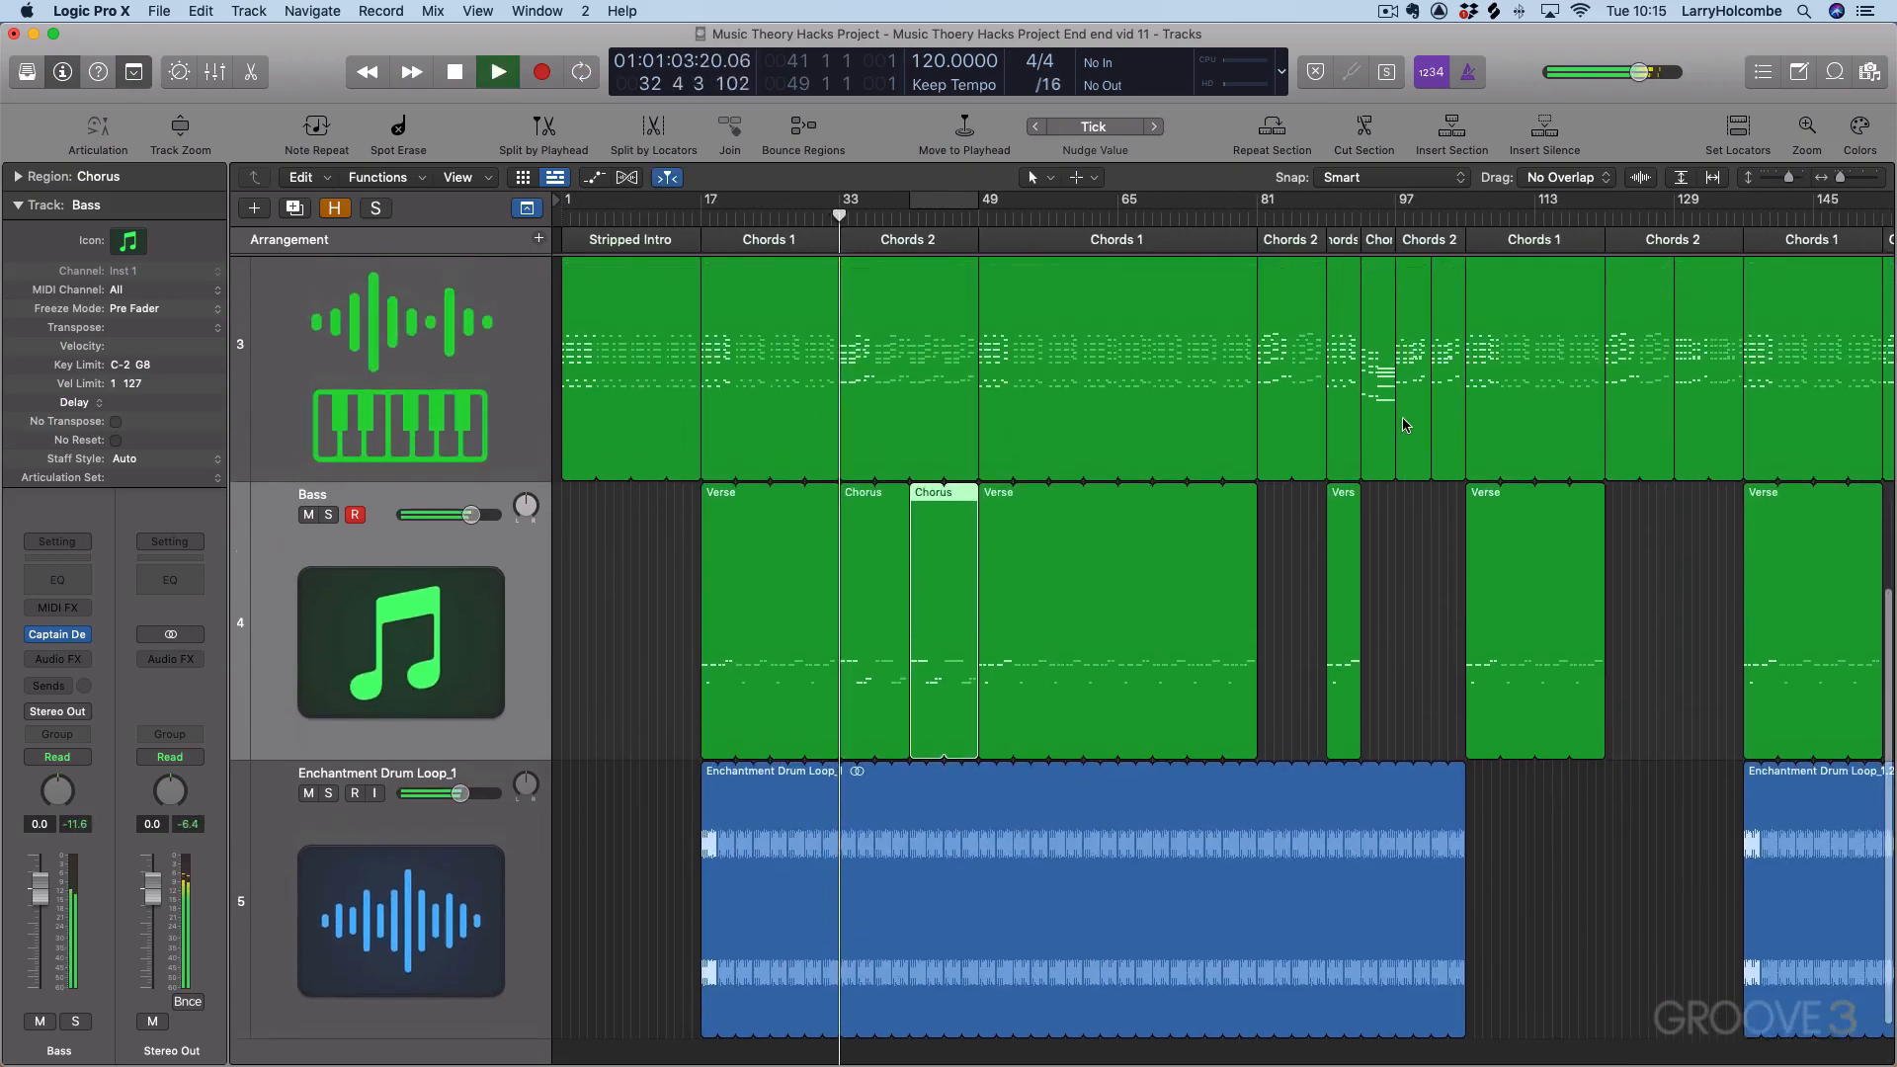
{"action": "scroll", "coordinate": [1404, 421], "scroll_direction": "down", "scroll_amount": 5}
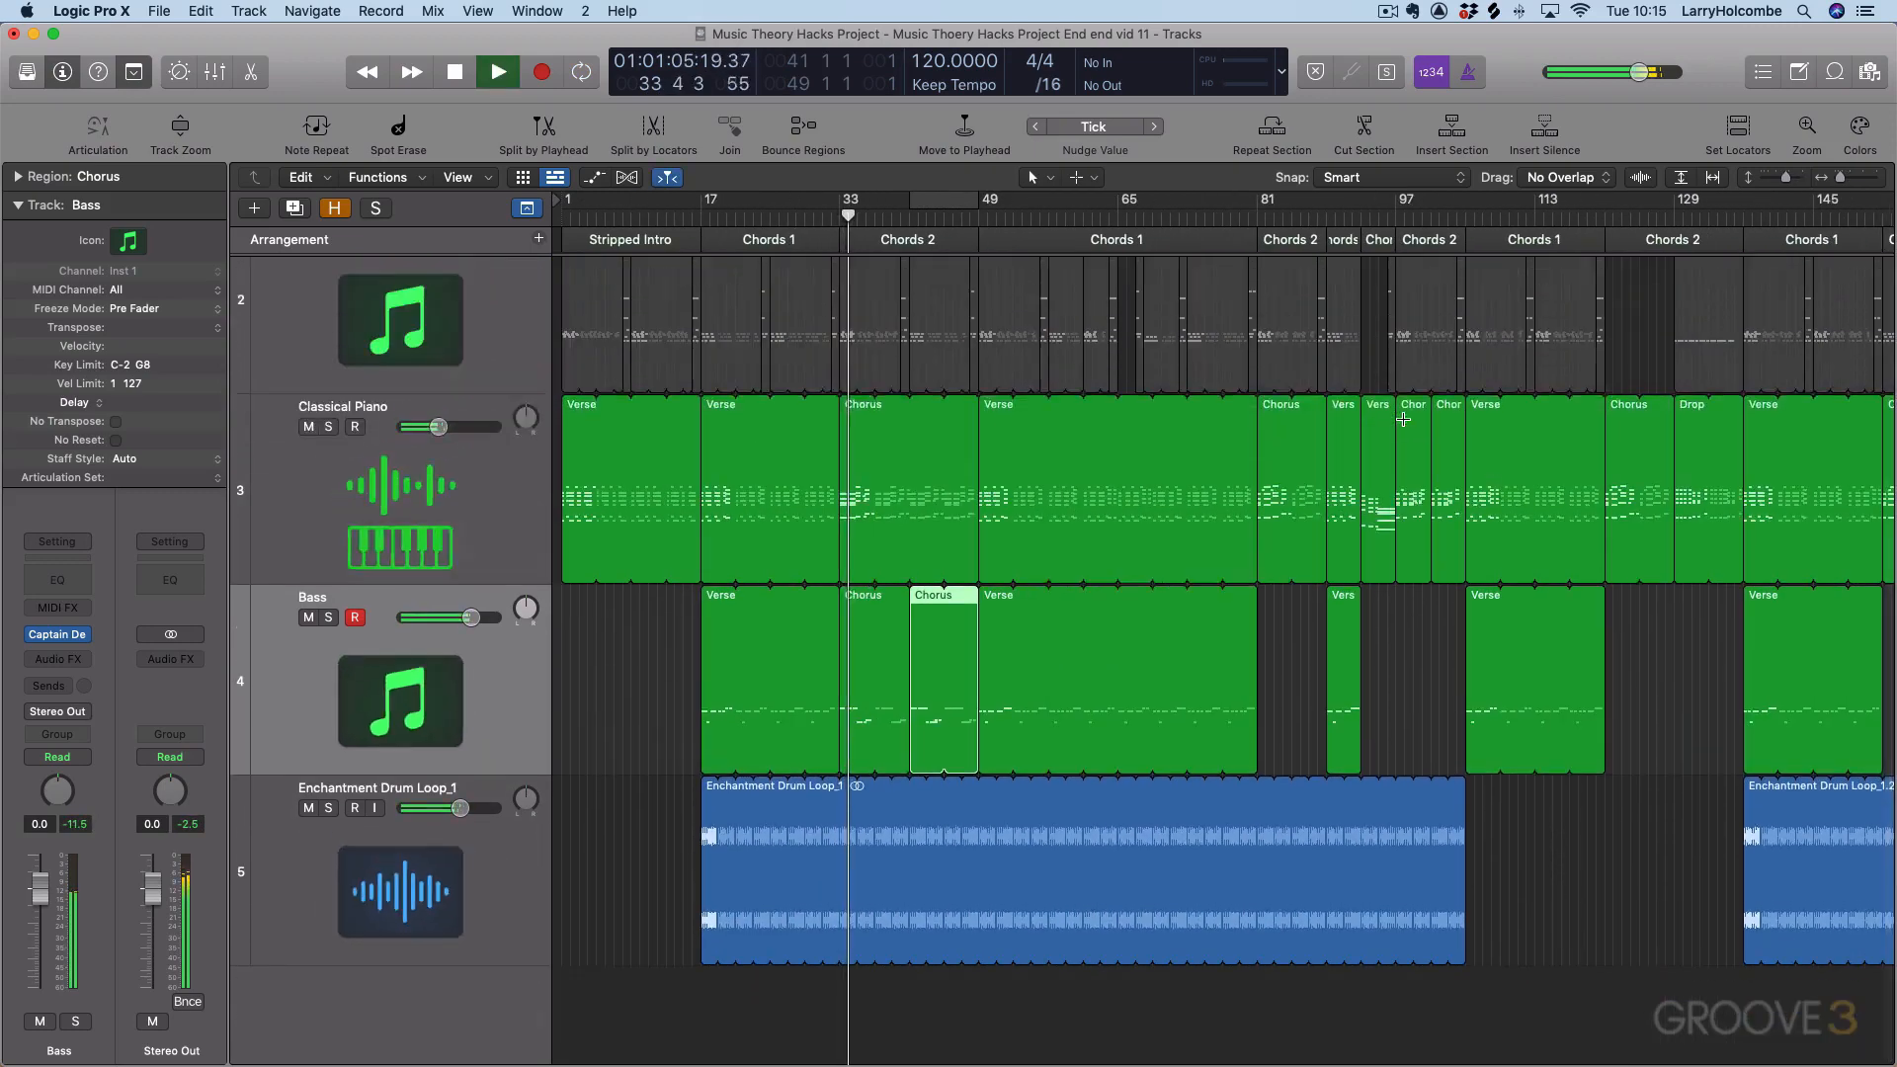
{"action": "left_click", "coordinate": [614, 338]}
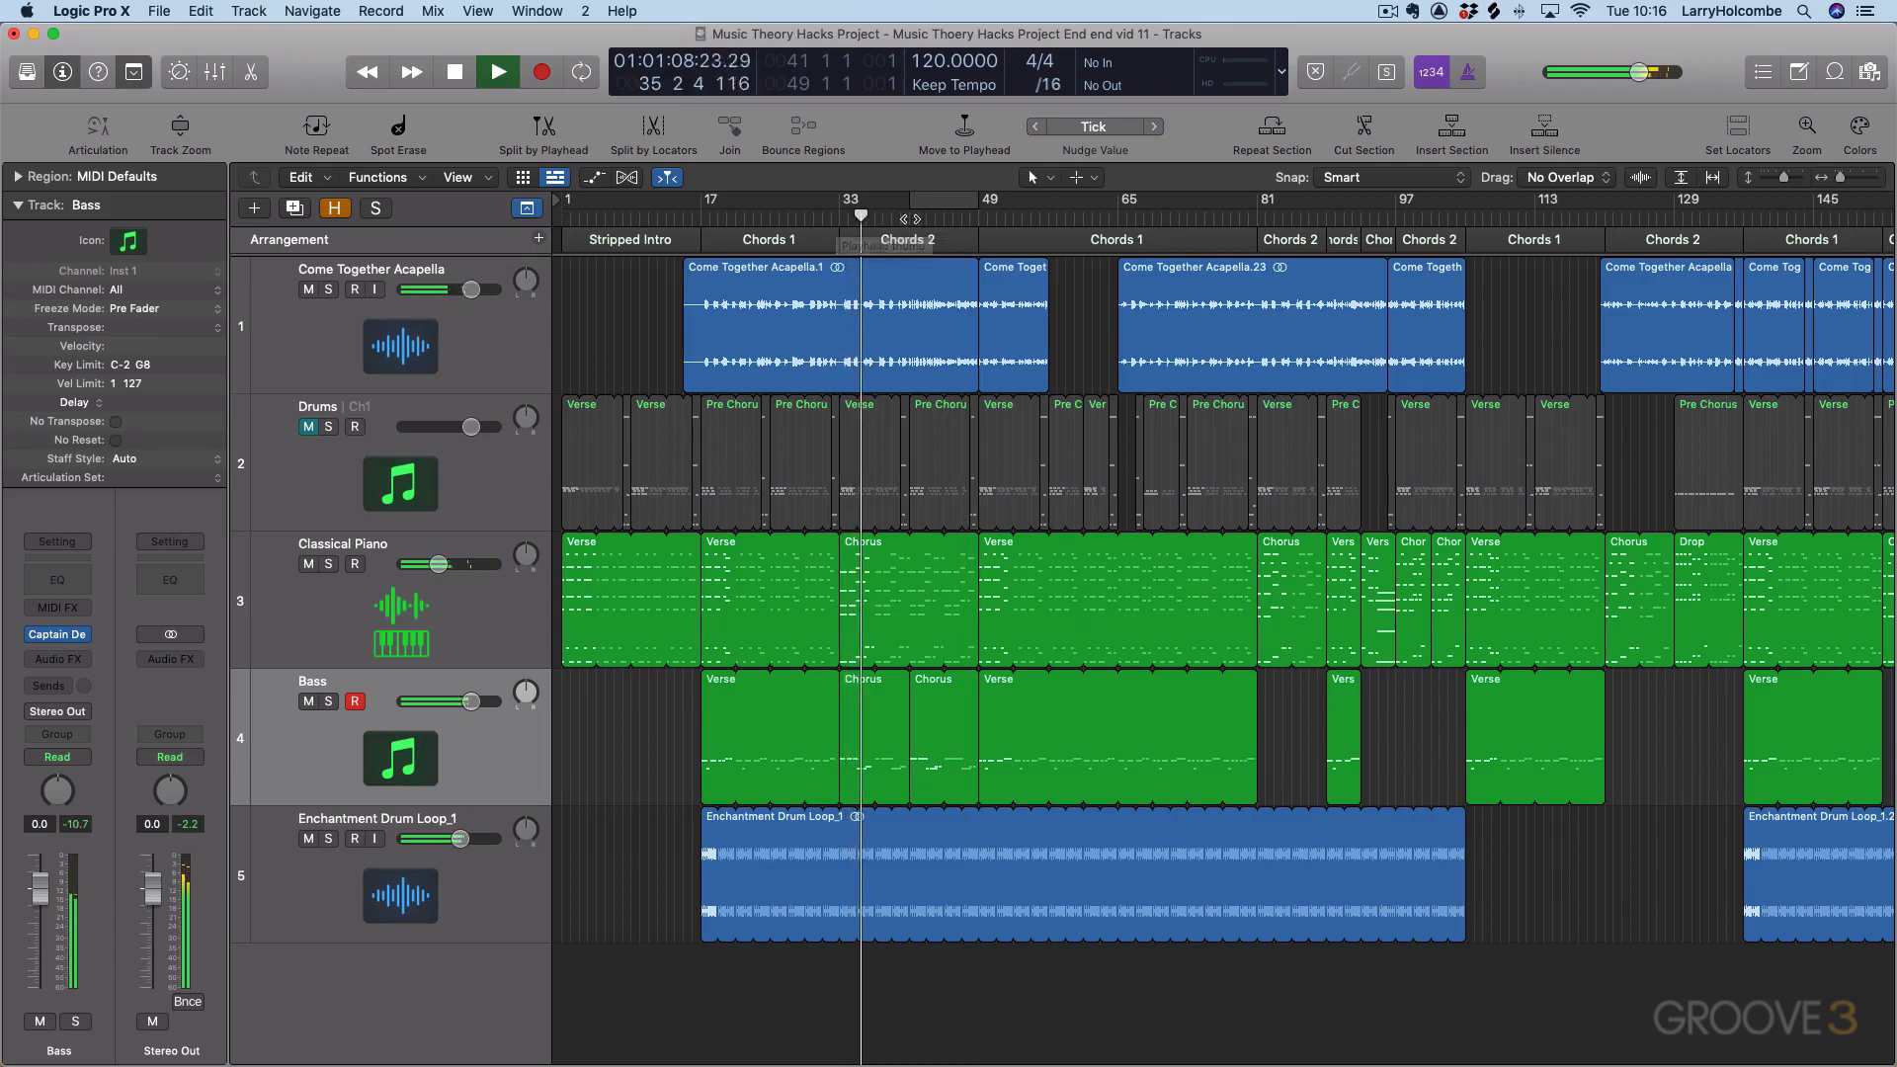
{"action": "left_click", "coordinate": [917, 215]}
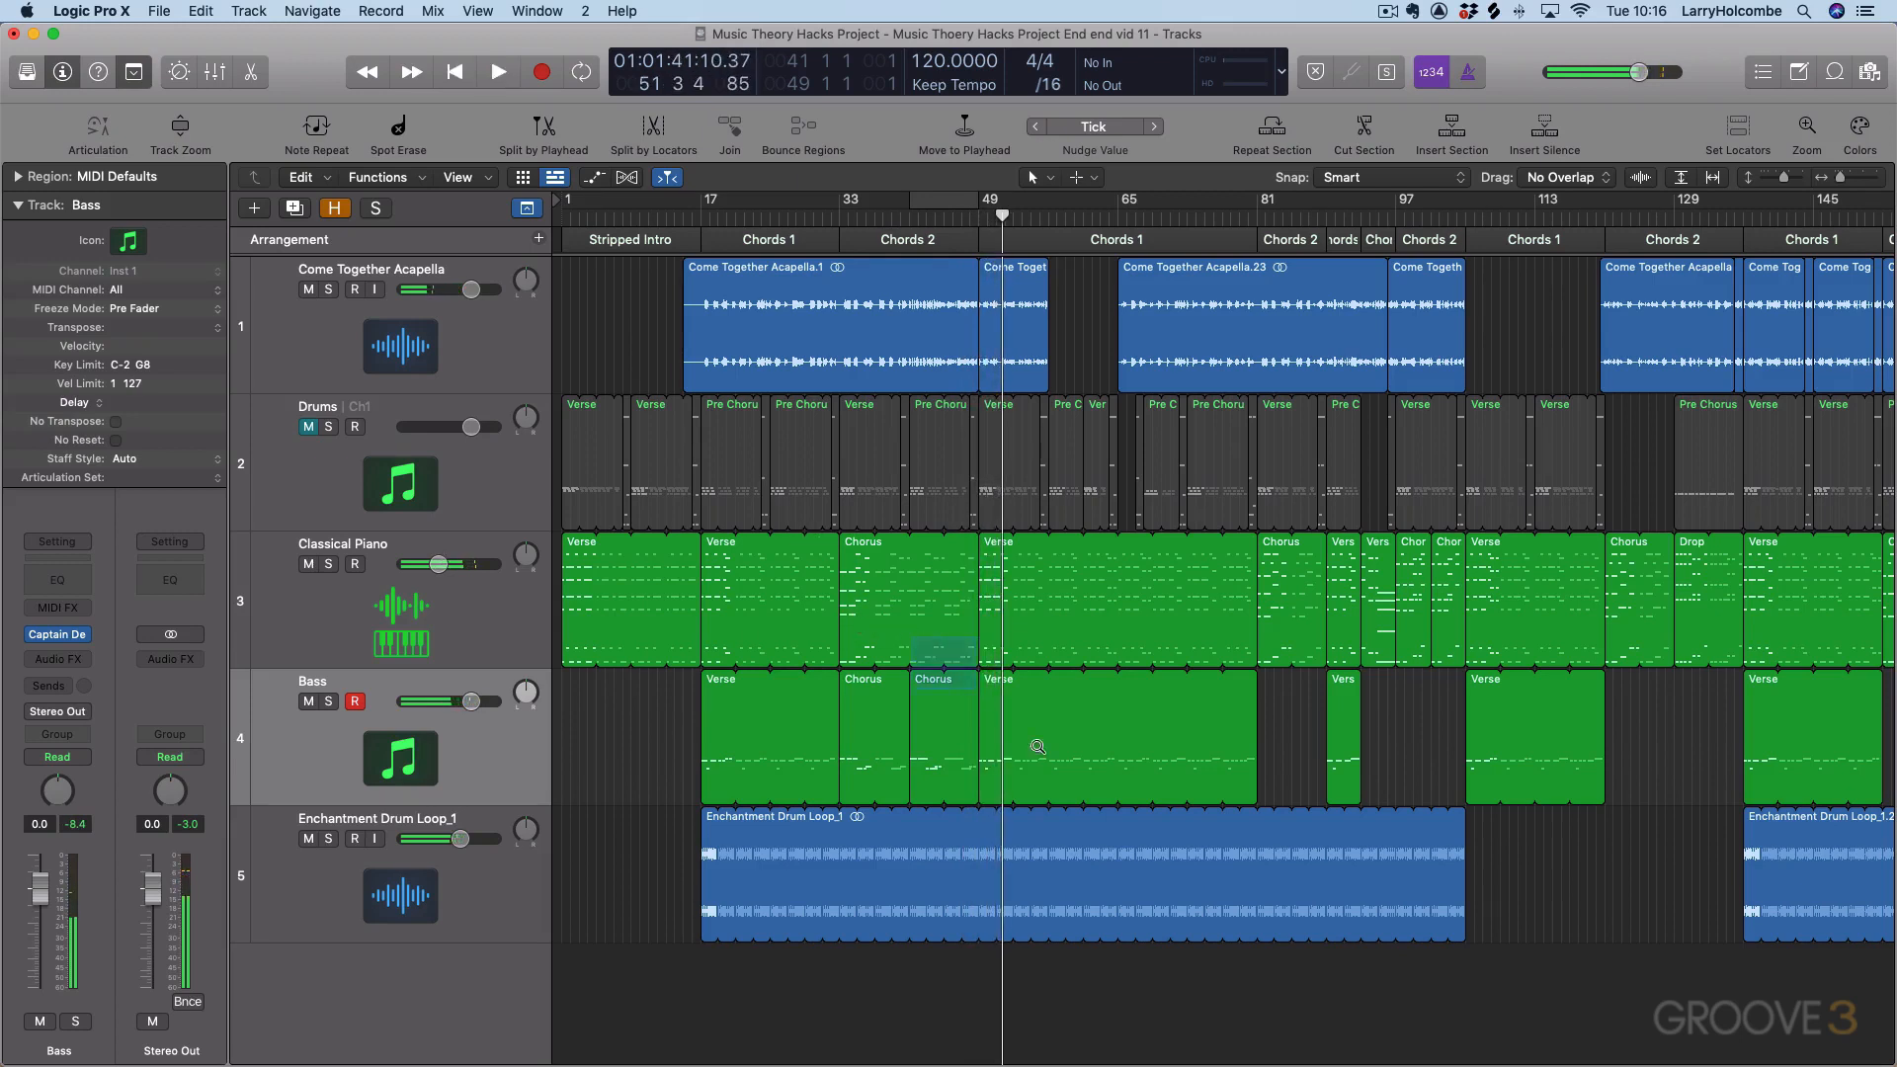
Step: Cycle bars 49–53 and mute the last three notes of bar 49 in the Verse bass region
{"action": "left_click", "coordinate": [1037, 747], "text": "ctrl+alt"}
{"action": "left_click_drag", "start_coordinate": [1032, 215], "coordinate": [1260, 211]}
{"action": "left_click", "coordinate": [1057, 285]}
{"action": "double_click", "coordinate": [1057, 284]}
{"action": "key", "text": "space"}
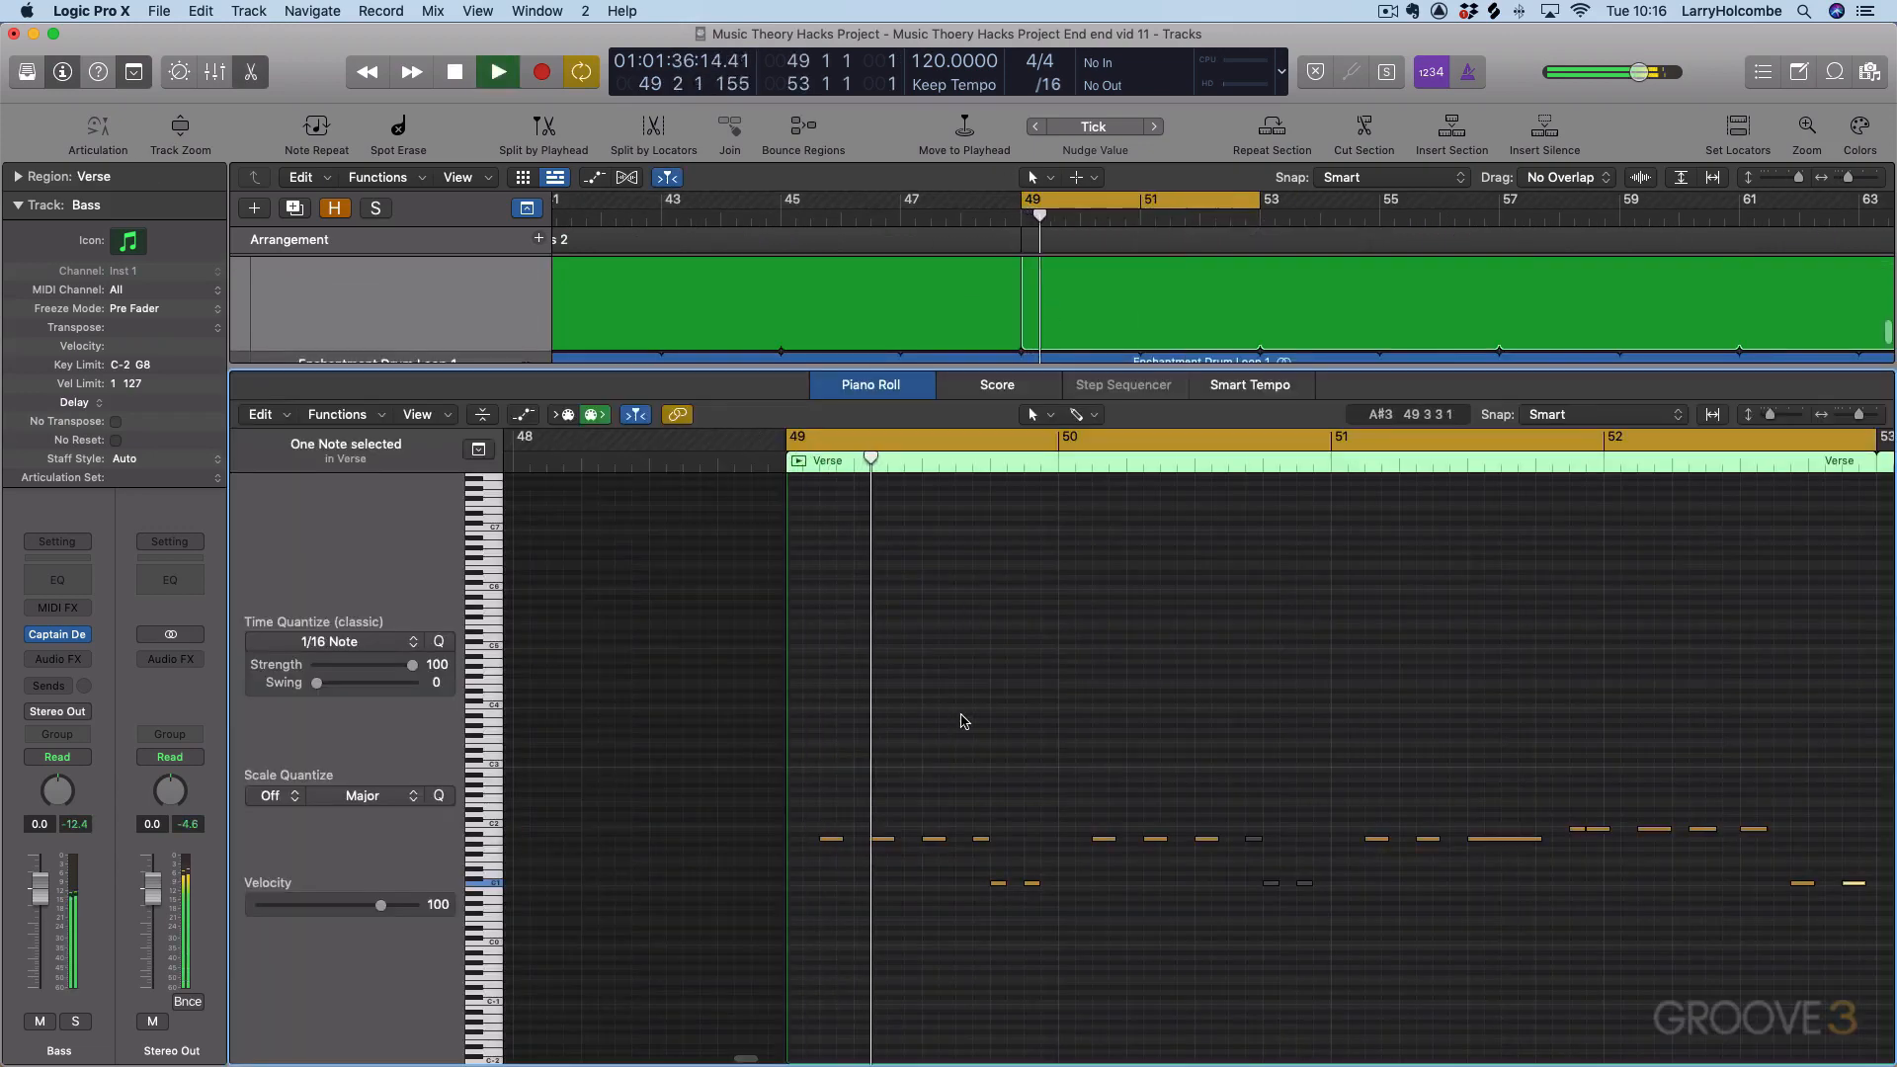
{"action": "left_click_drag", "start_coordinate": [963, 802], "coordinate": [1041, 913]}
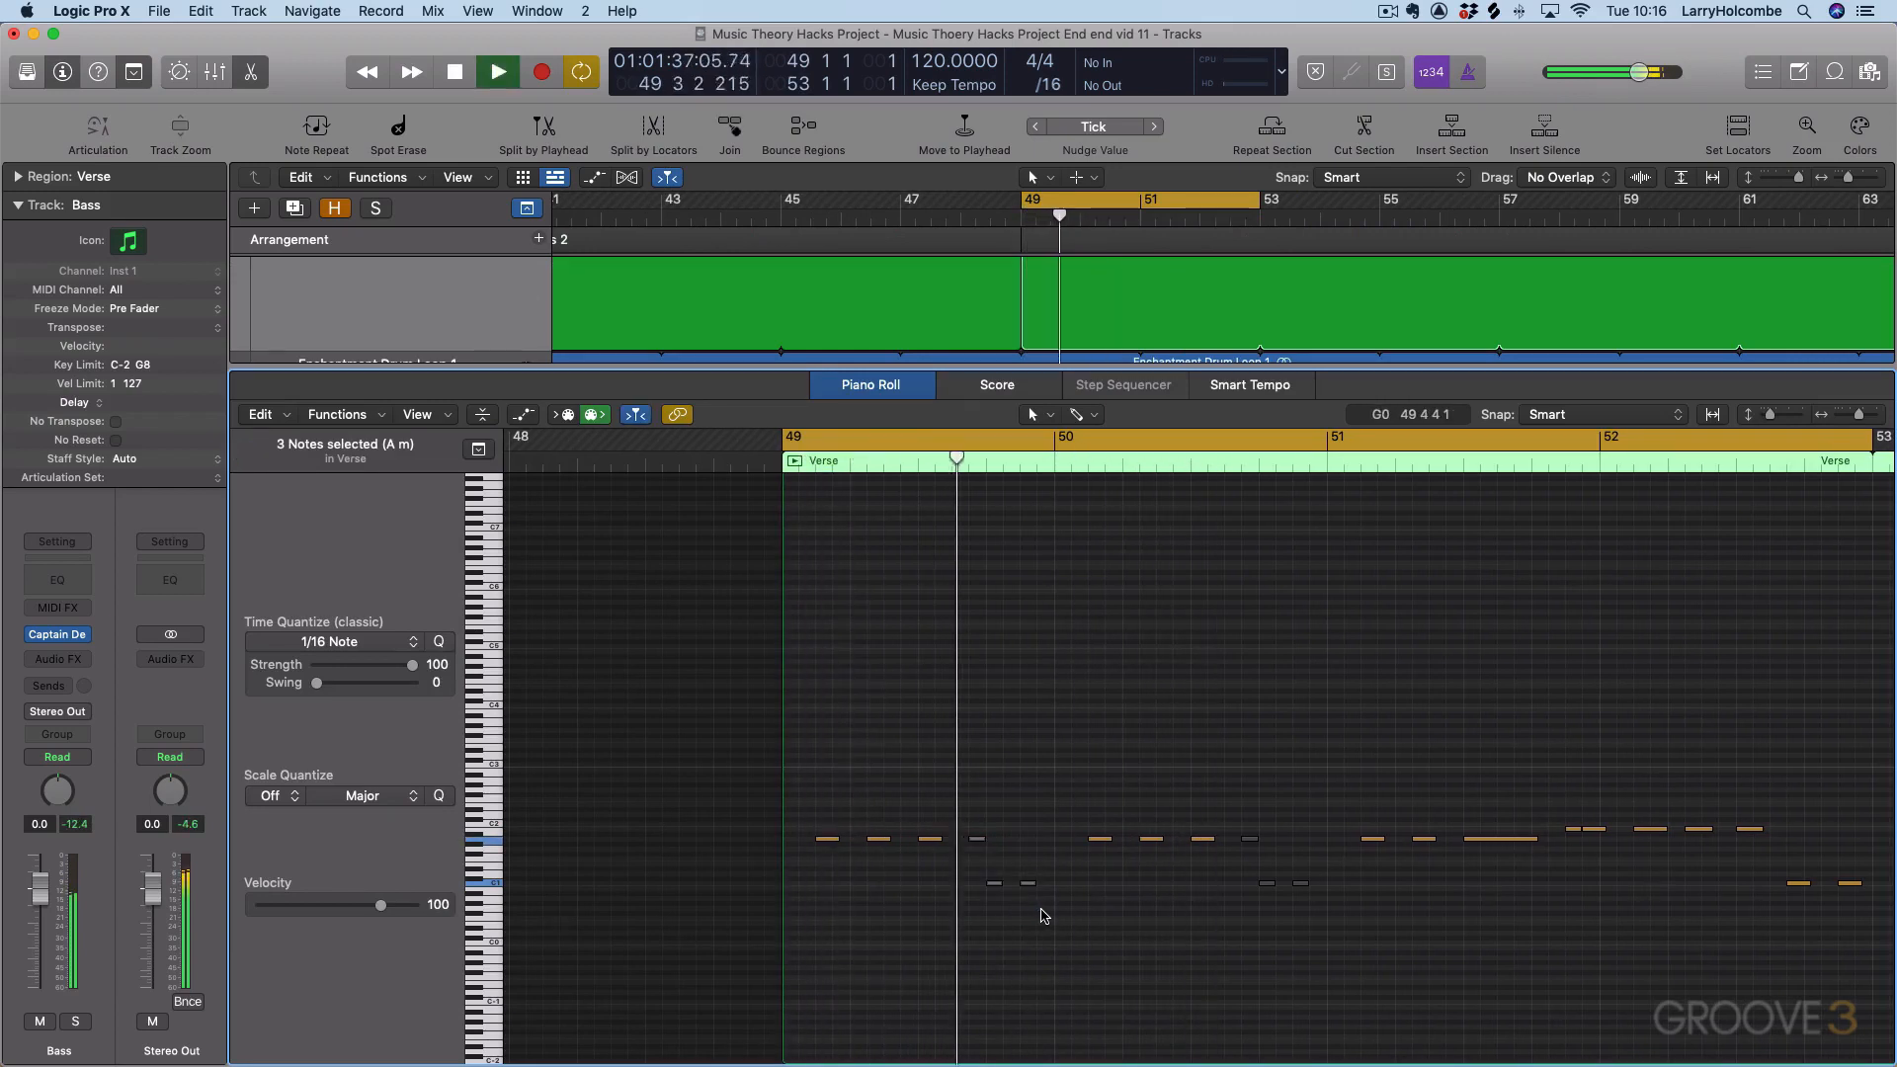
{"action": "left_click", "coordinate": [1037, 860]}
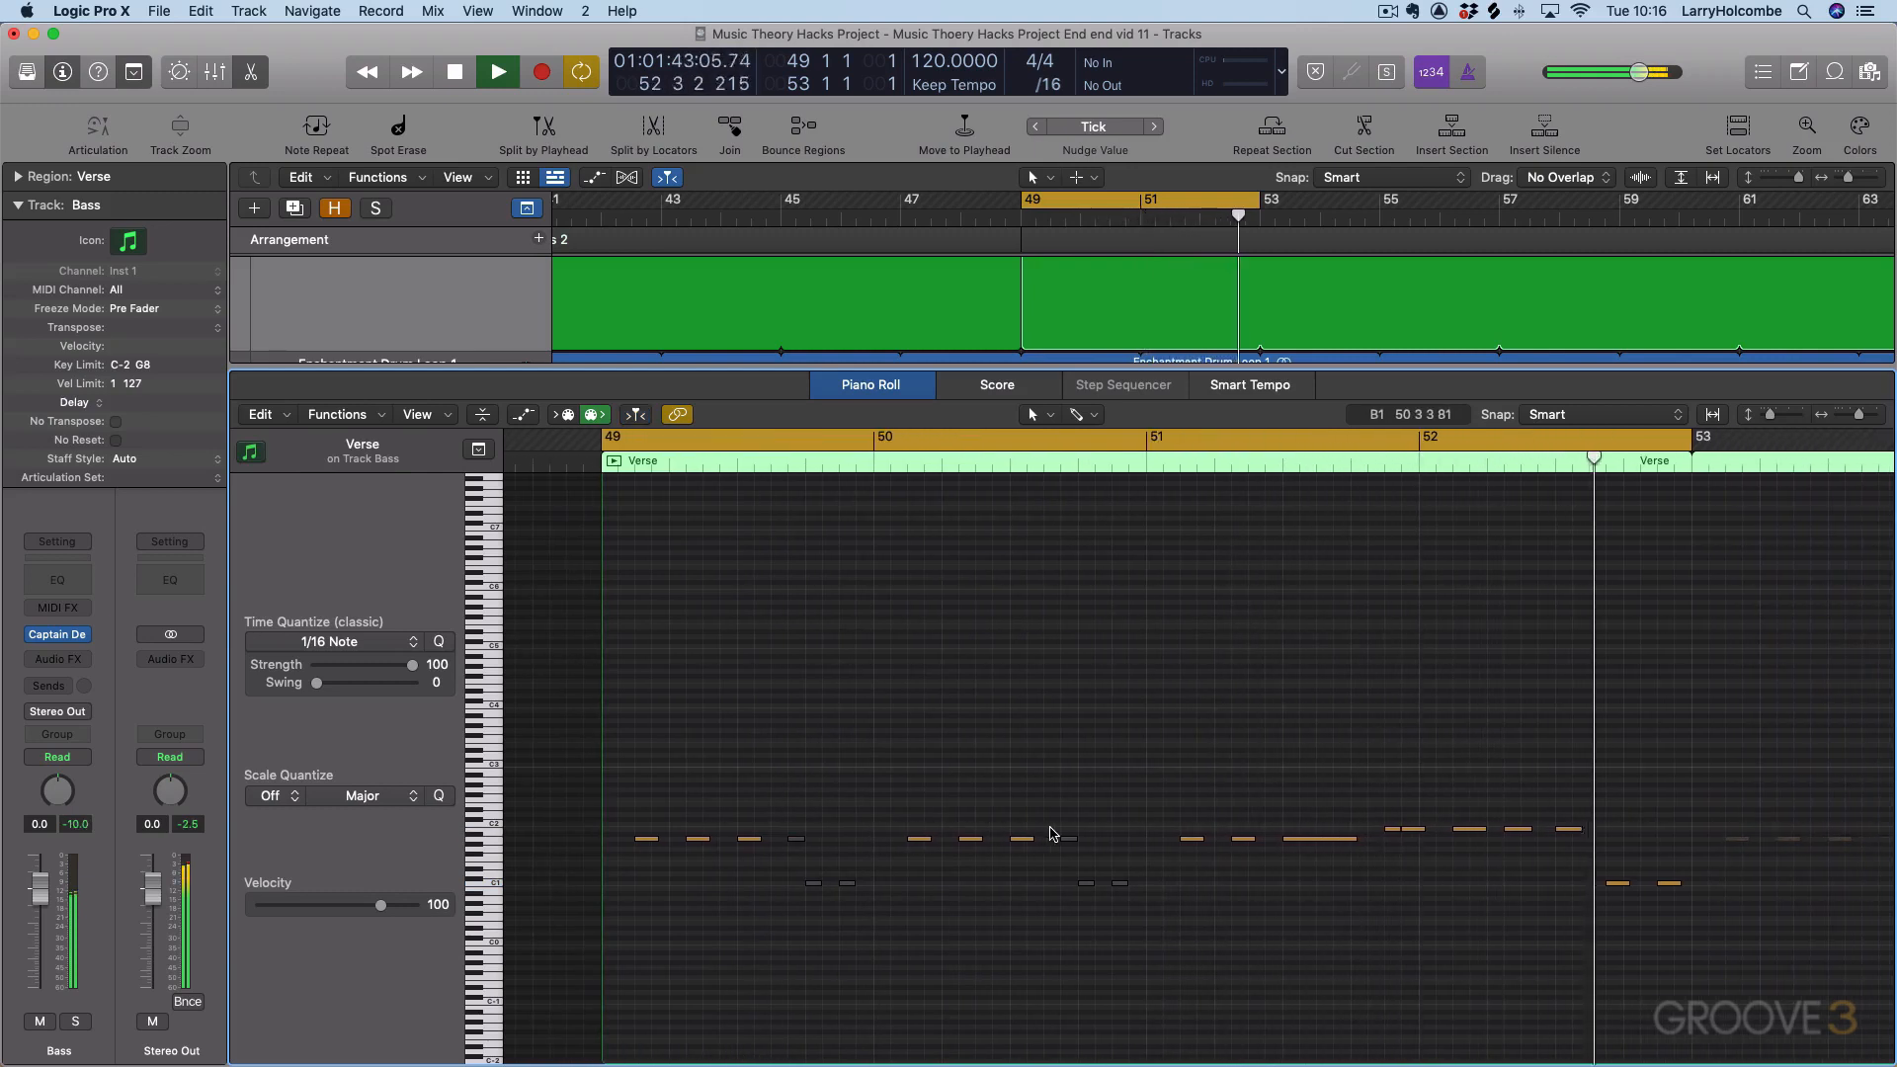
Step: Close the Piano Roll and view the bass regions in the wider arrangement during playback
{"action": "key", "text": "p"}
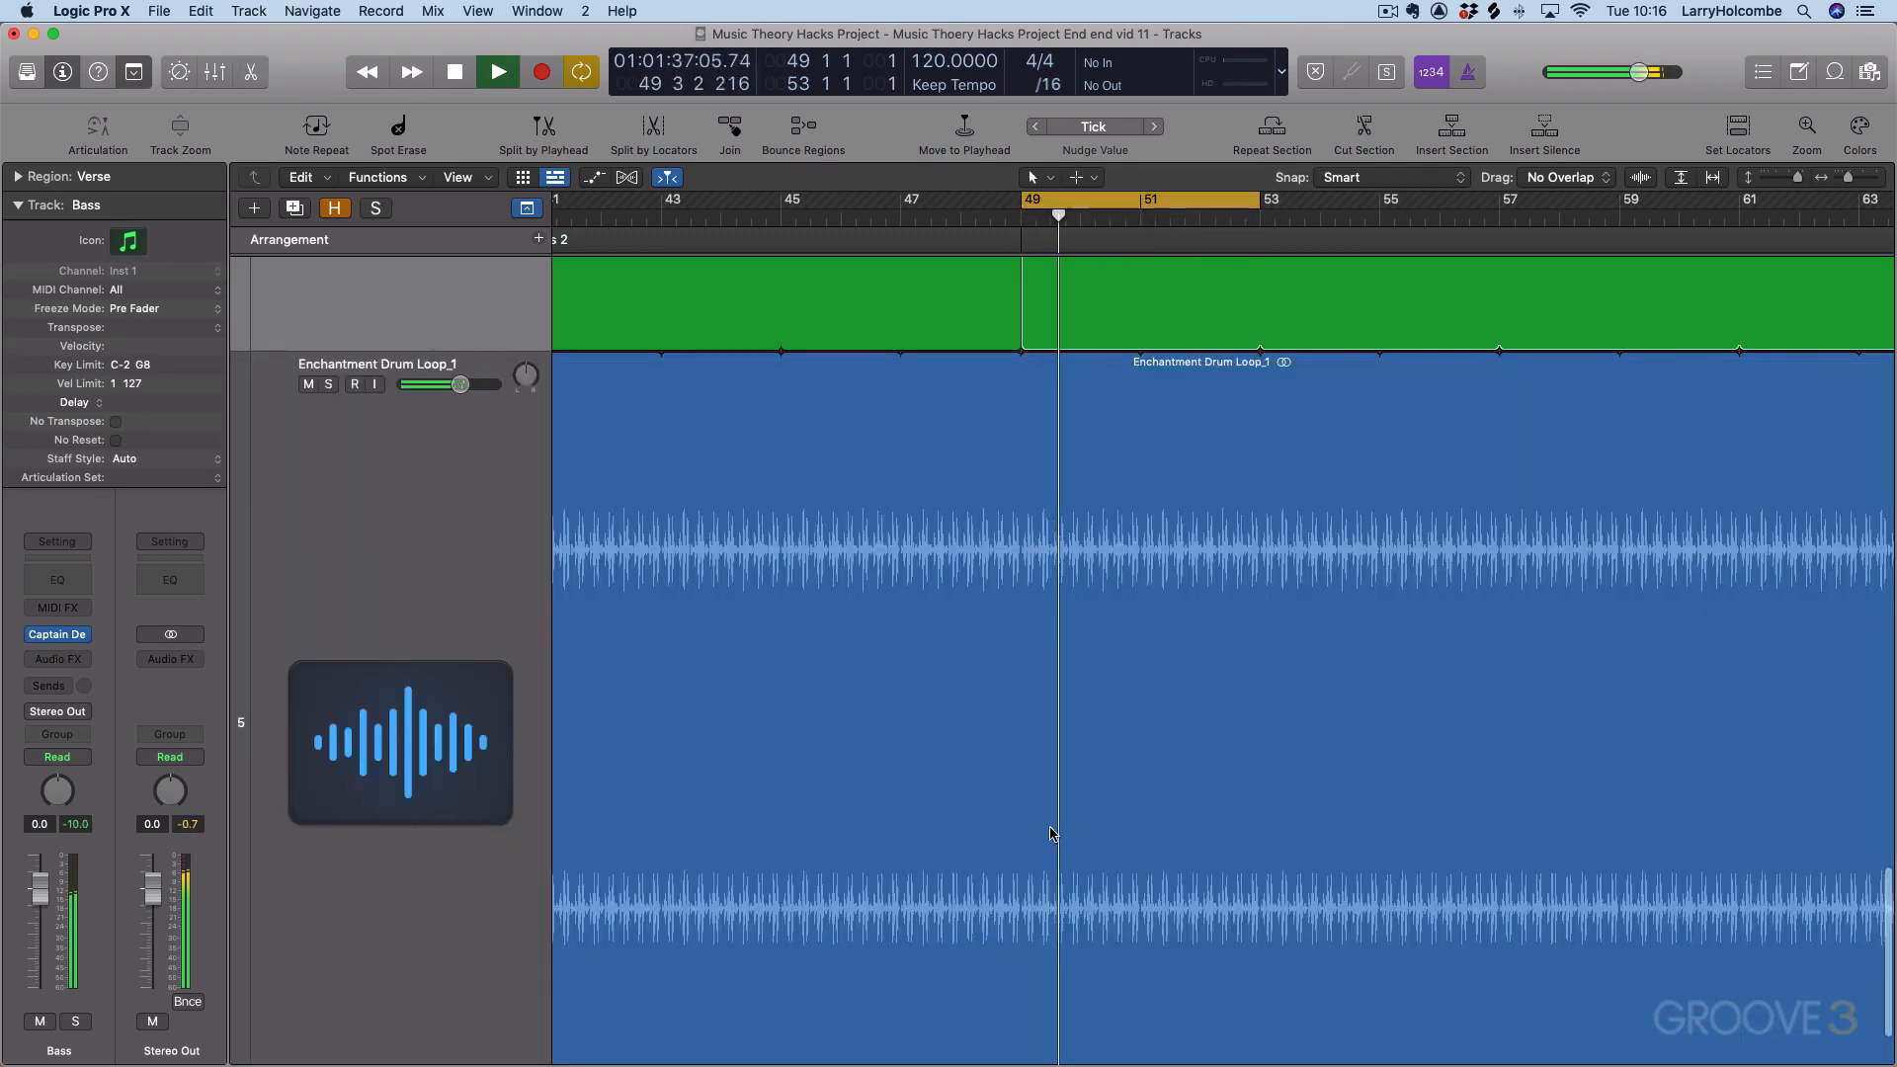
{"action": "key", "text": "super+Left"}
{"action": "key", "text": "super+Left"}
{"action": "key", "text": "super+Left"}
{"action": "key", "text": "super+Left"}
{"action": "key", "text": "super+Up"}
{"action": "key", "text": "super+Up"}
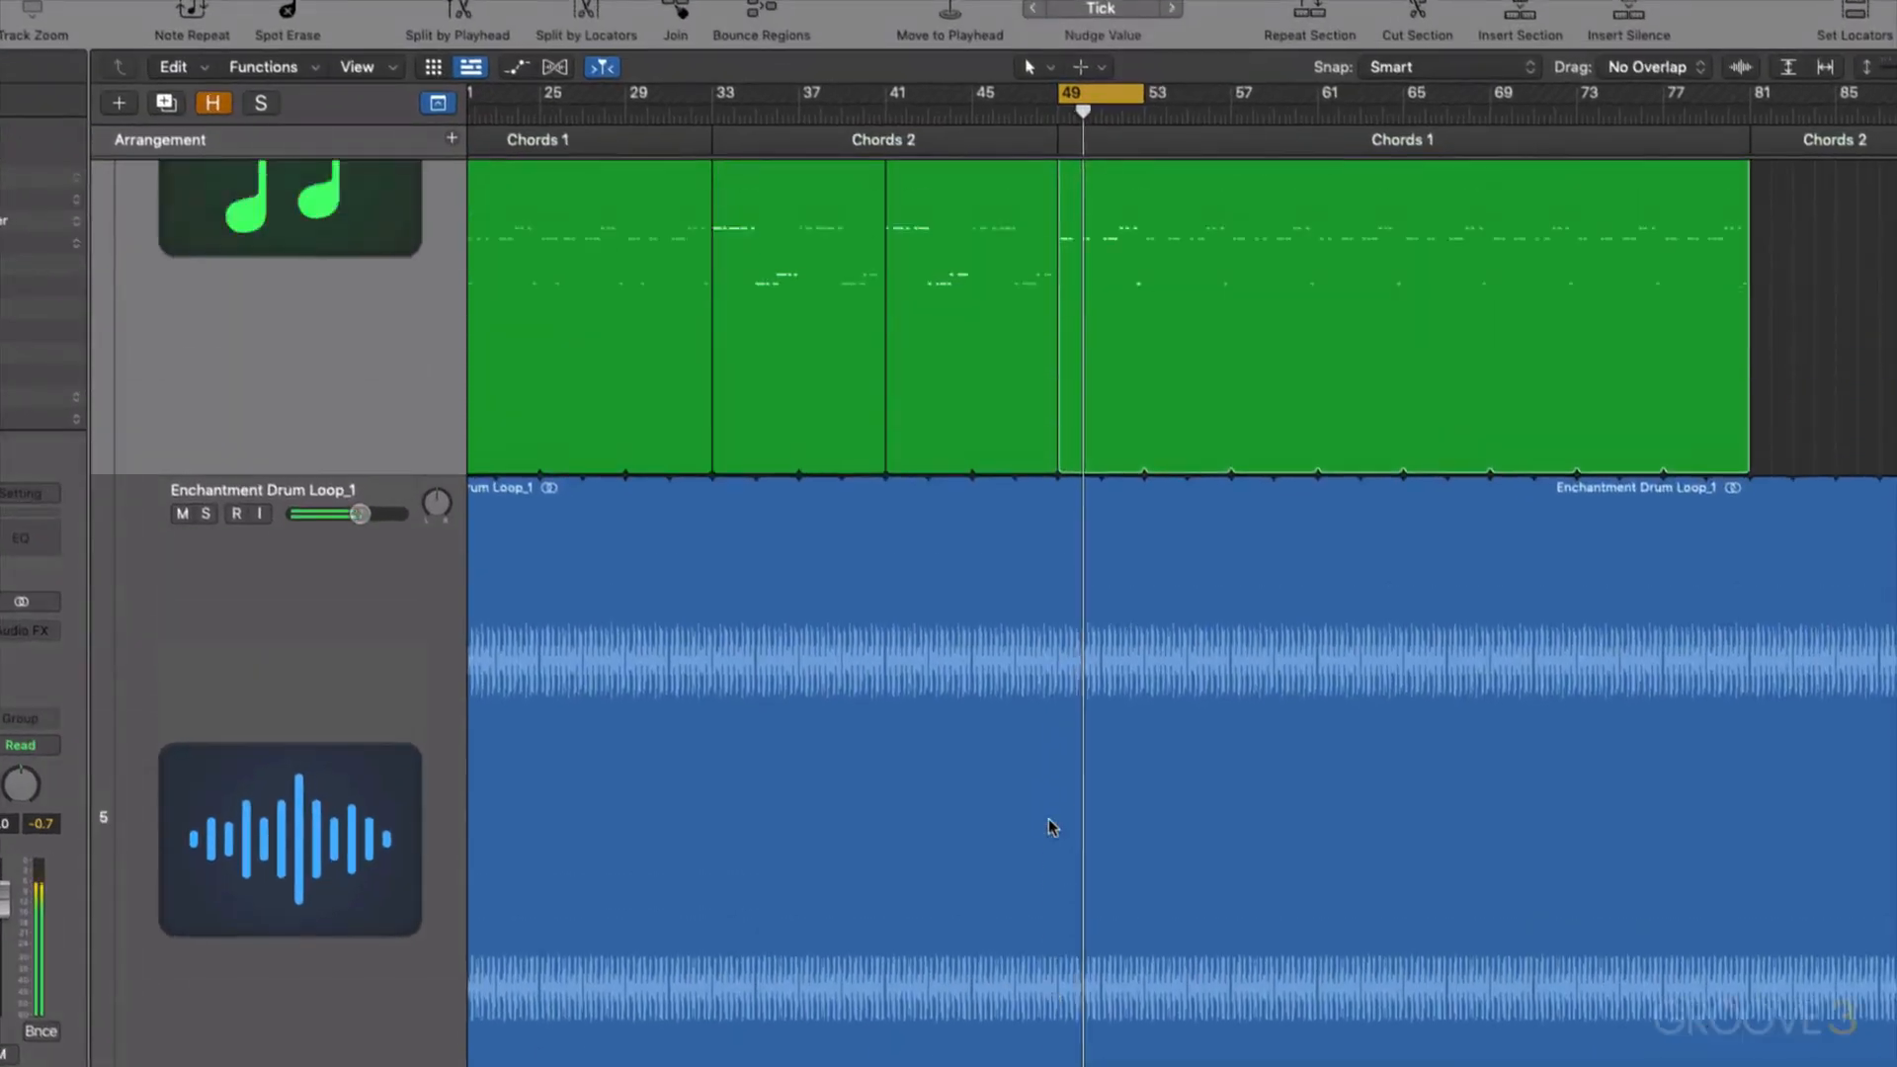
Step: Stop playback and copy the first Chorus bass region to bar 81 on the Bass track
{"action": "scroll", "coordinate": [1051, 827], "scroll_direction": "up", "scroll_amount": 9}
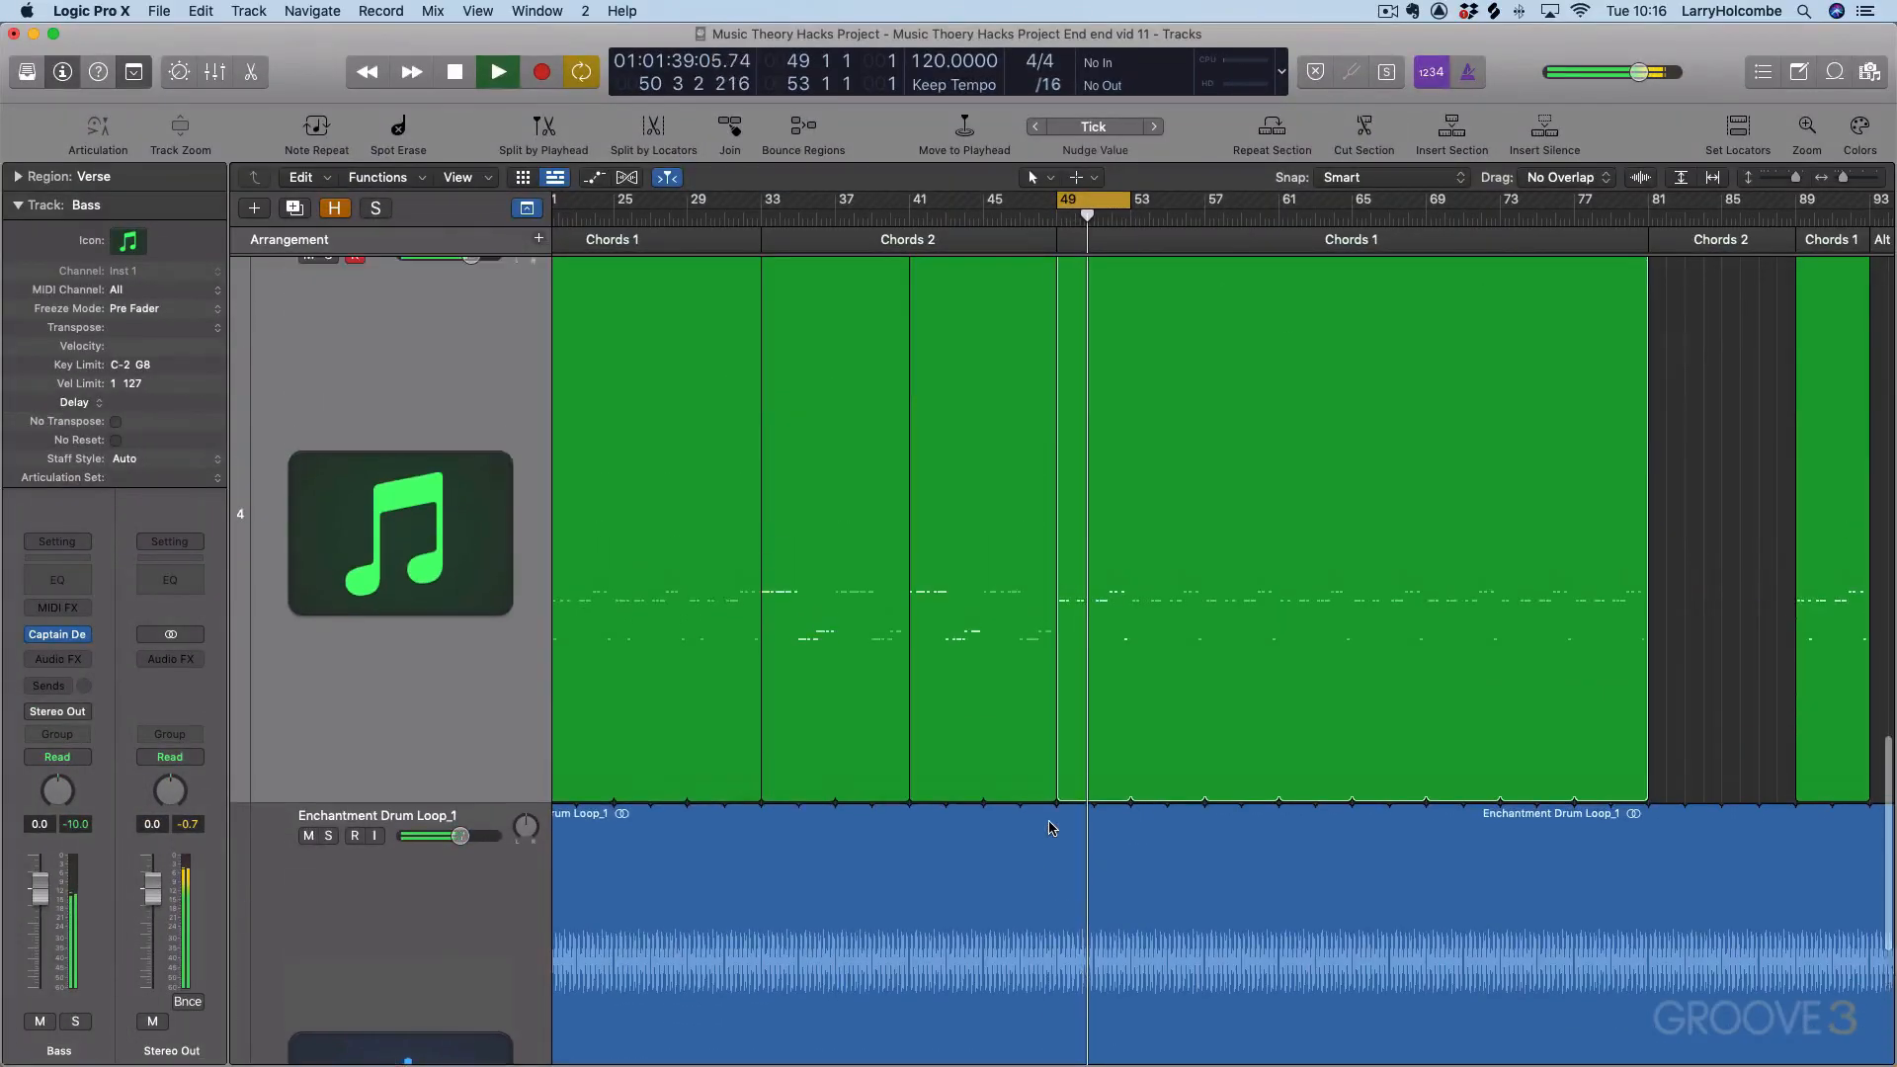
{"action": "key", "text": "space"}
{"action": "key", "text": "super+Up"}
{"action": "key", "text": "super+Up"}
{"action": "key", "text": "super+Up"}
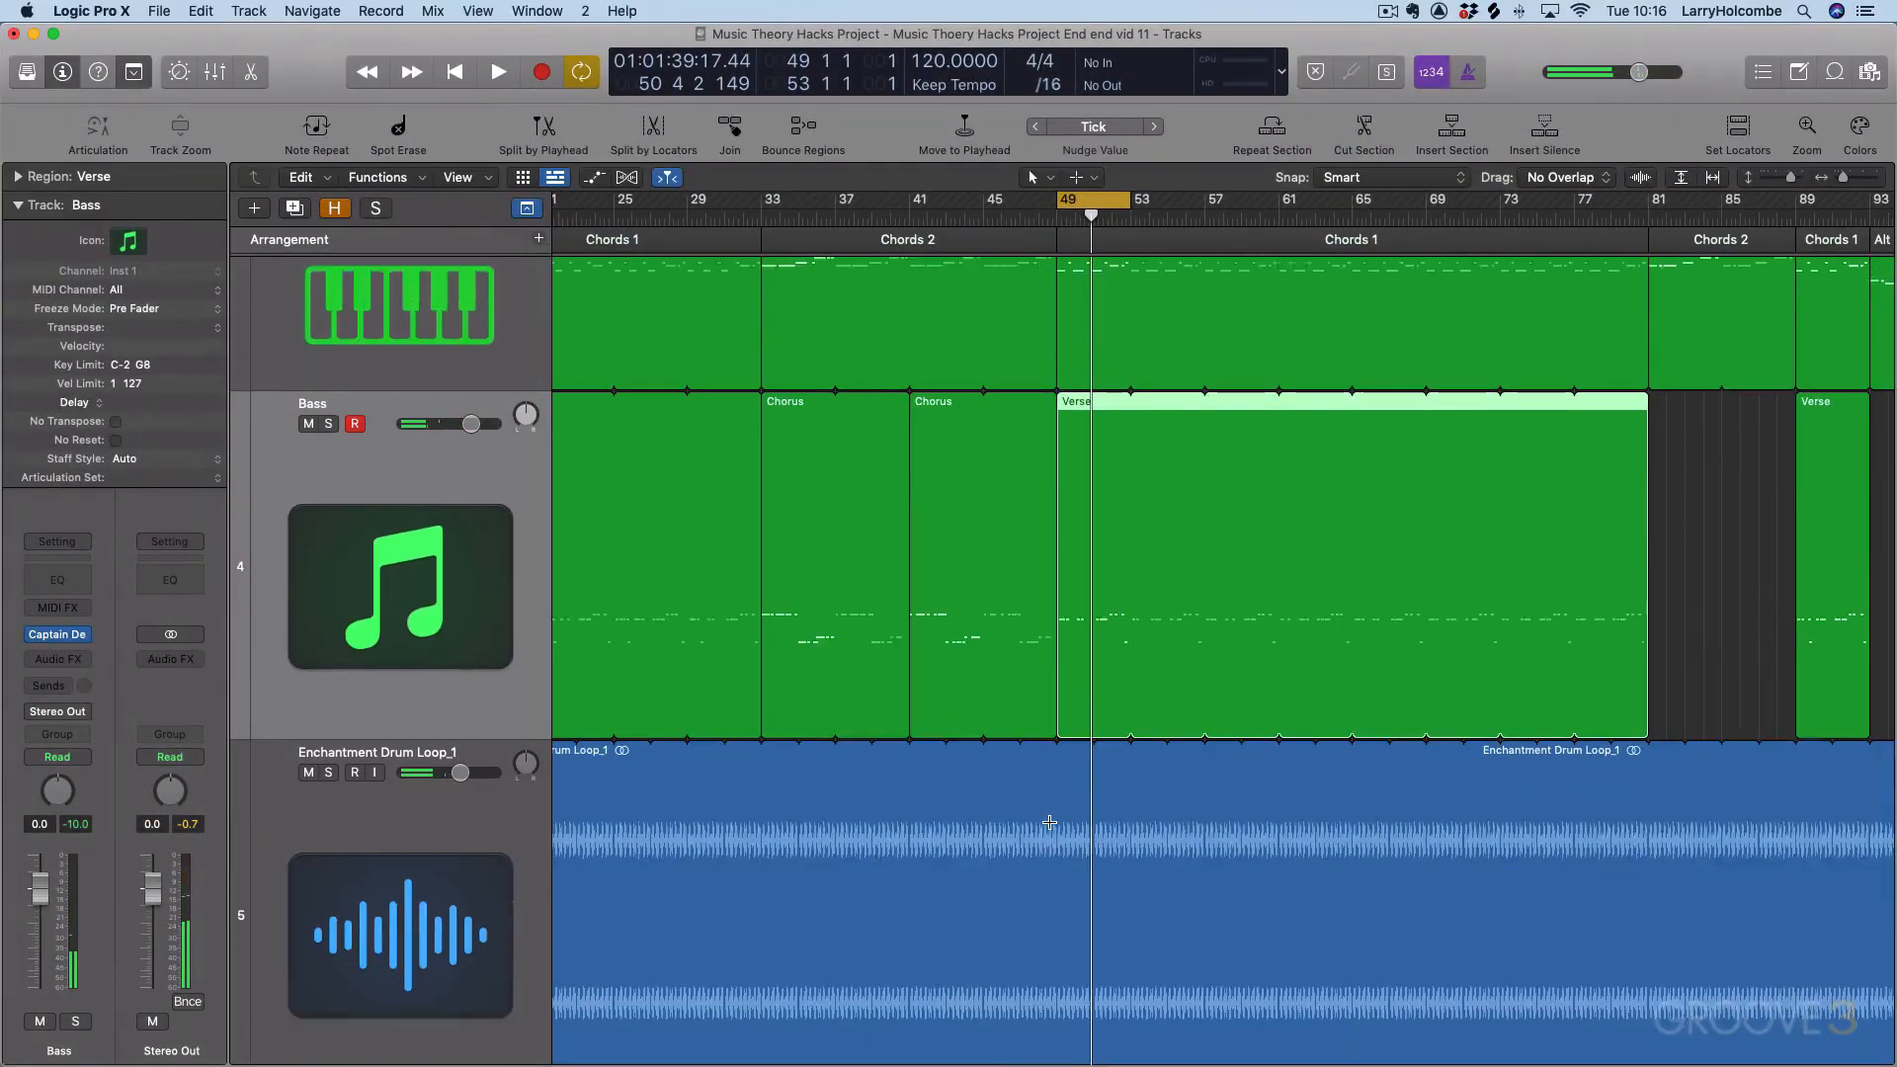
{"action": "scroll", "coordinate": [1050, 824], "scroll_direction": "down", "scroll_amount": 5}
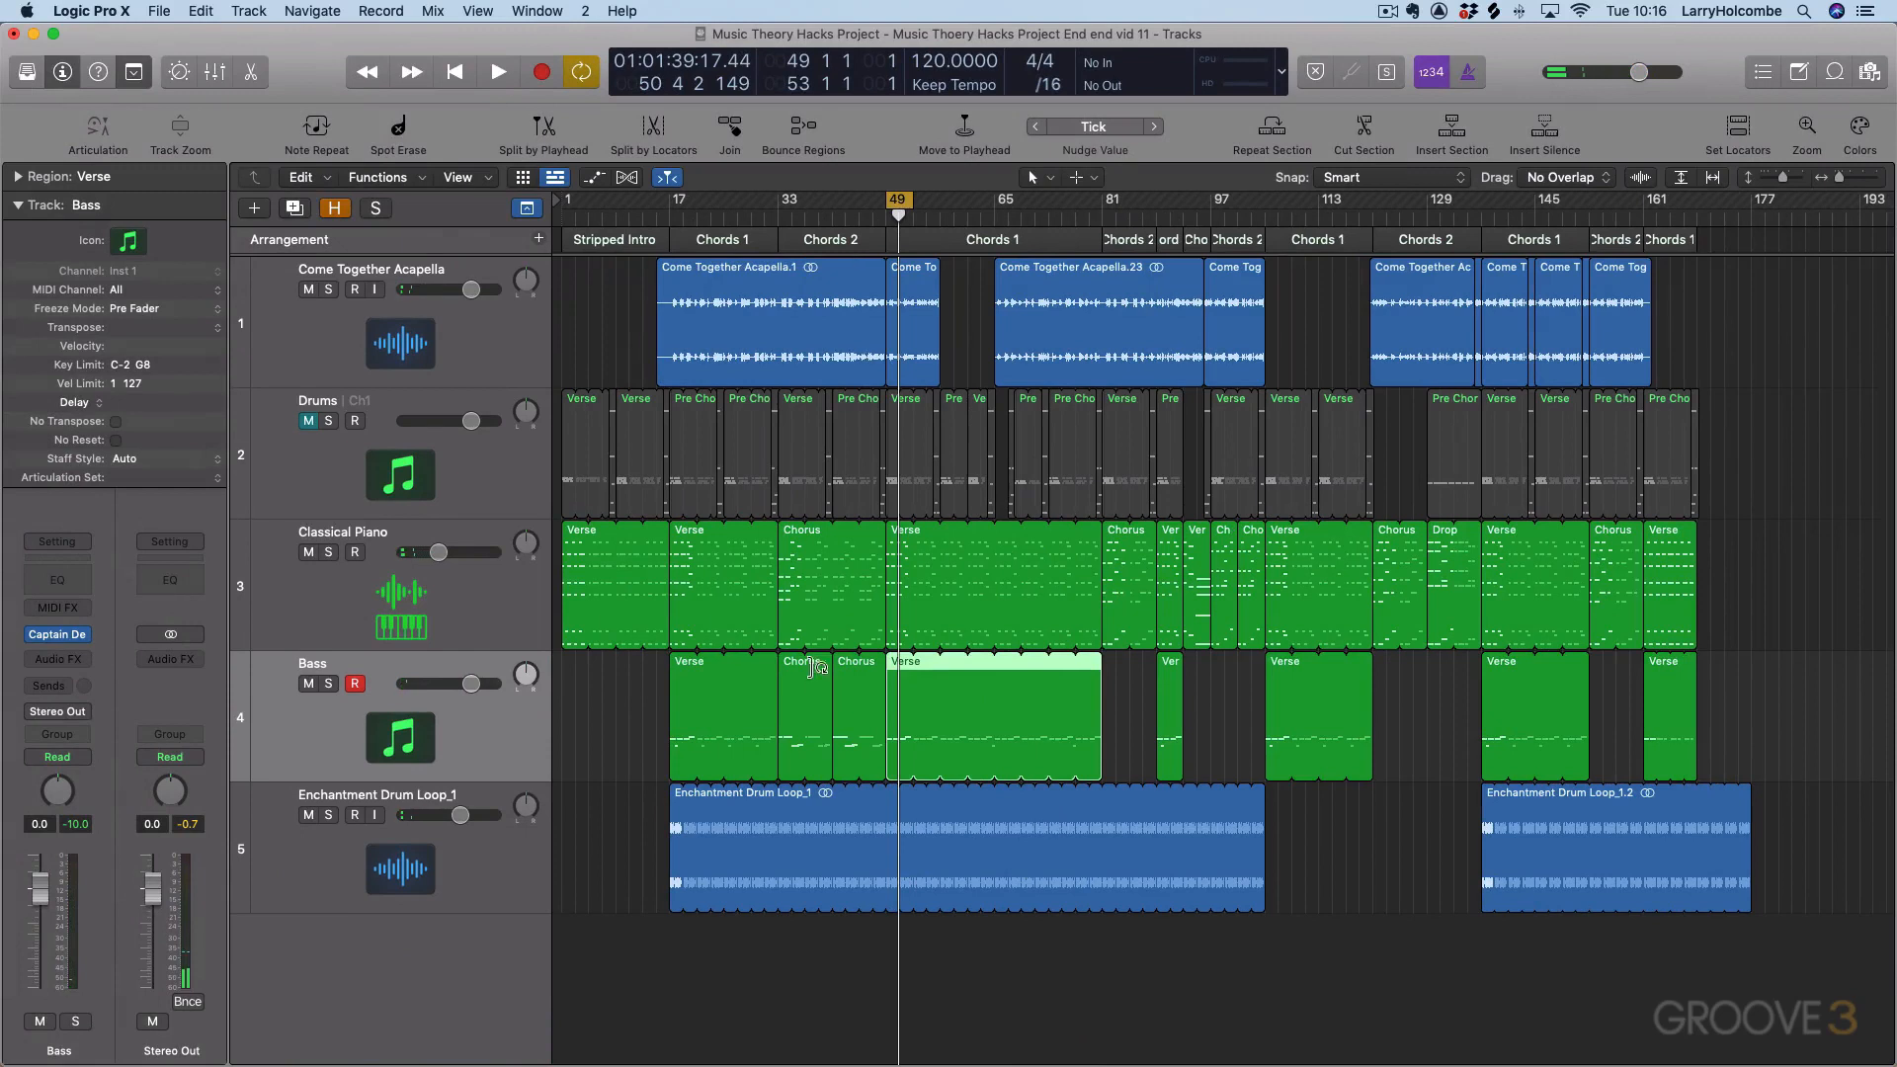
{"action": "left_click_drag", "start_coordinate": [790, 672], "coordinate": [1114, 674]}
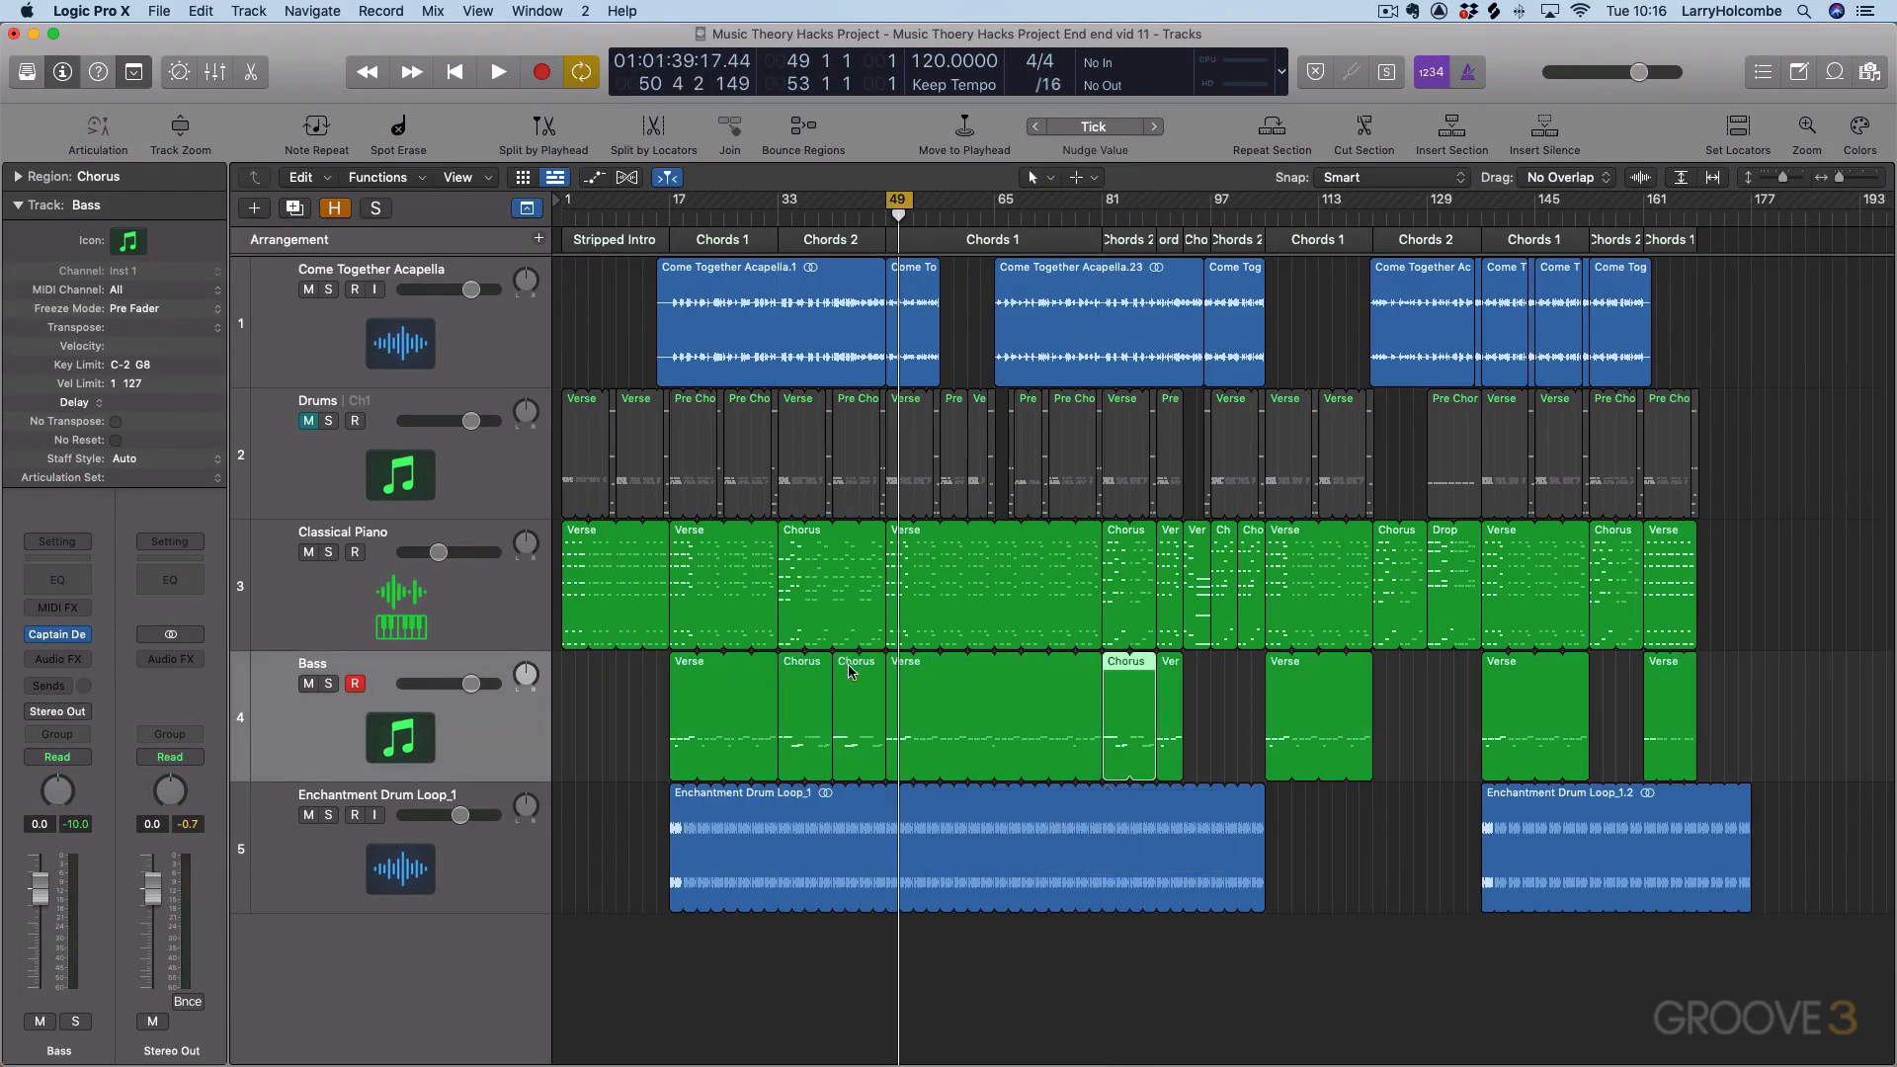
Step: Copy Chorus bass regions into the remaining empty chorus sections at bars 97, 101, 121 and 153, undoing the stray Verse copy
{"action": "left_click_drag", "start_coordinate": [844, 671], "coordinate": [1198, 678]}
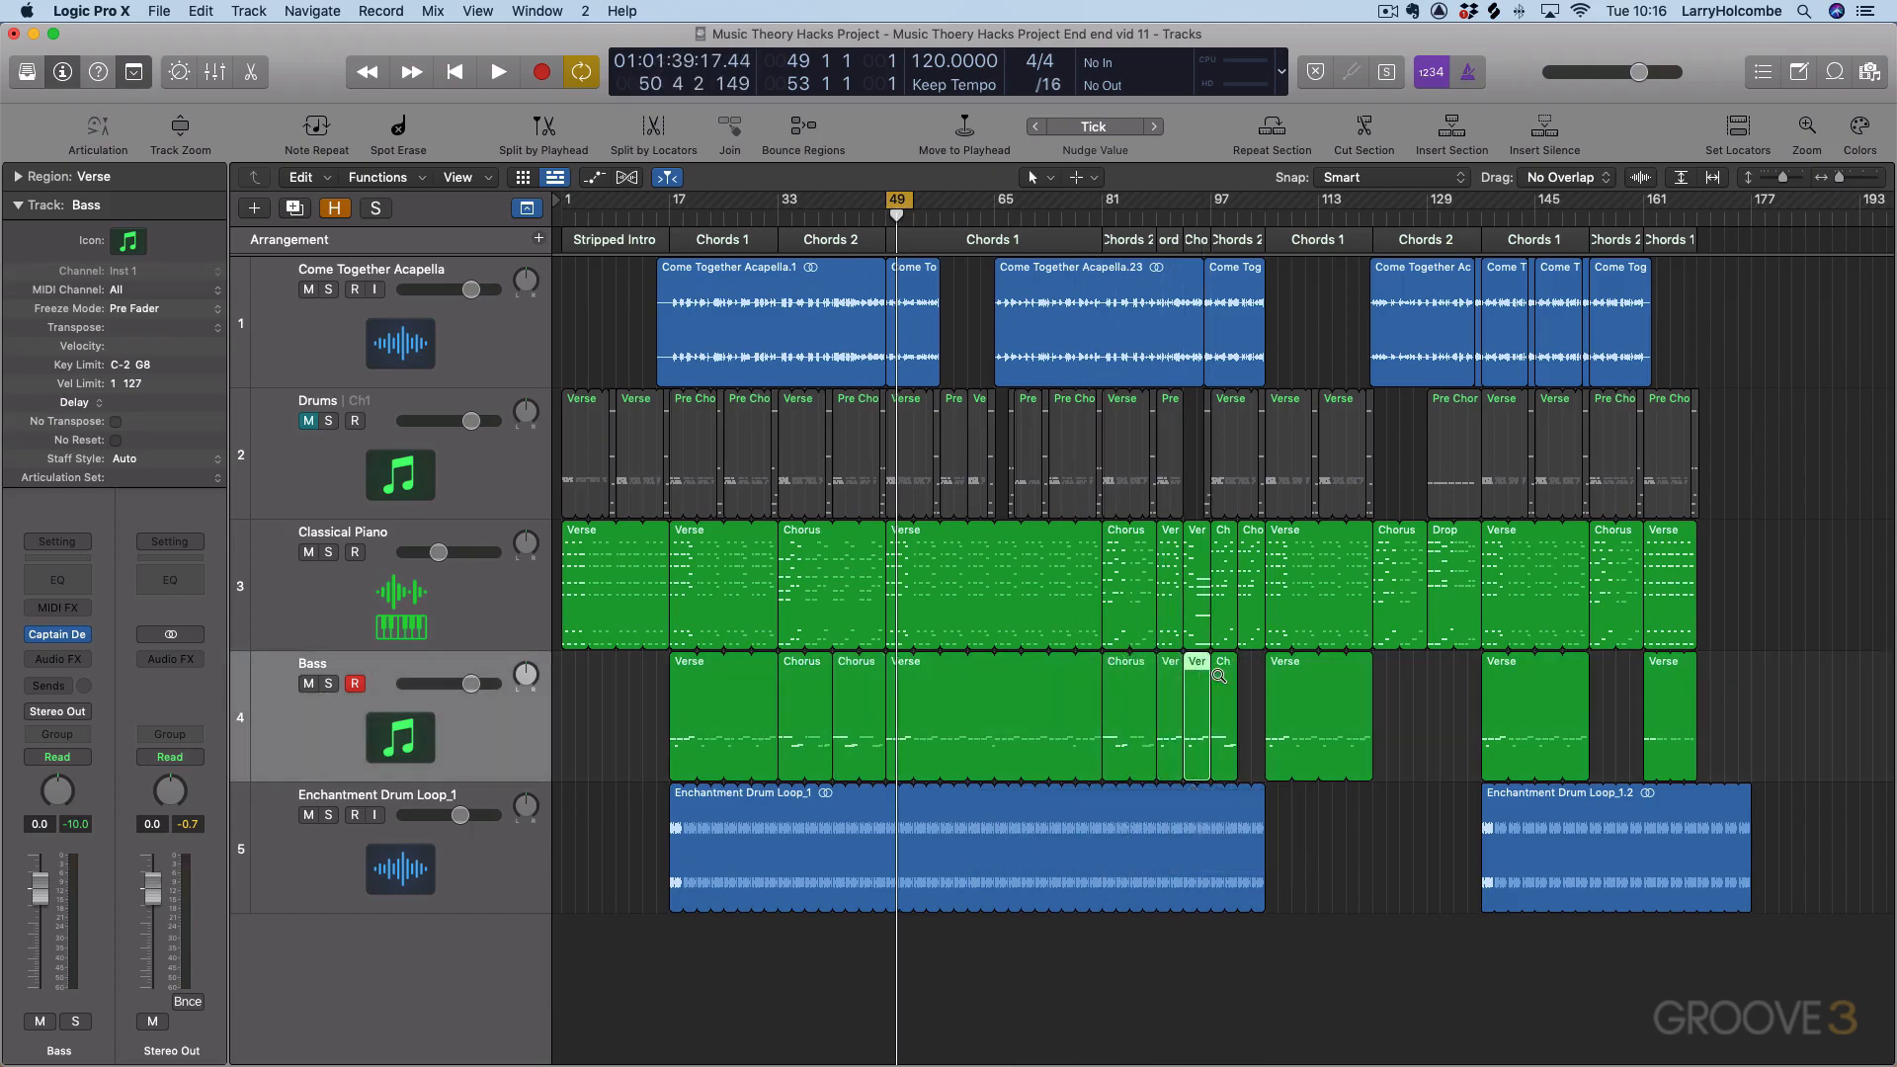
{"action": "scroll", "coordinate": [1210, 680], "scroll_direction": "down", "scroll_amount": 1}
{"action": "key", "text": "cmd+z"}
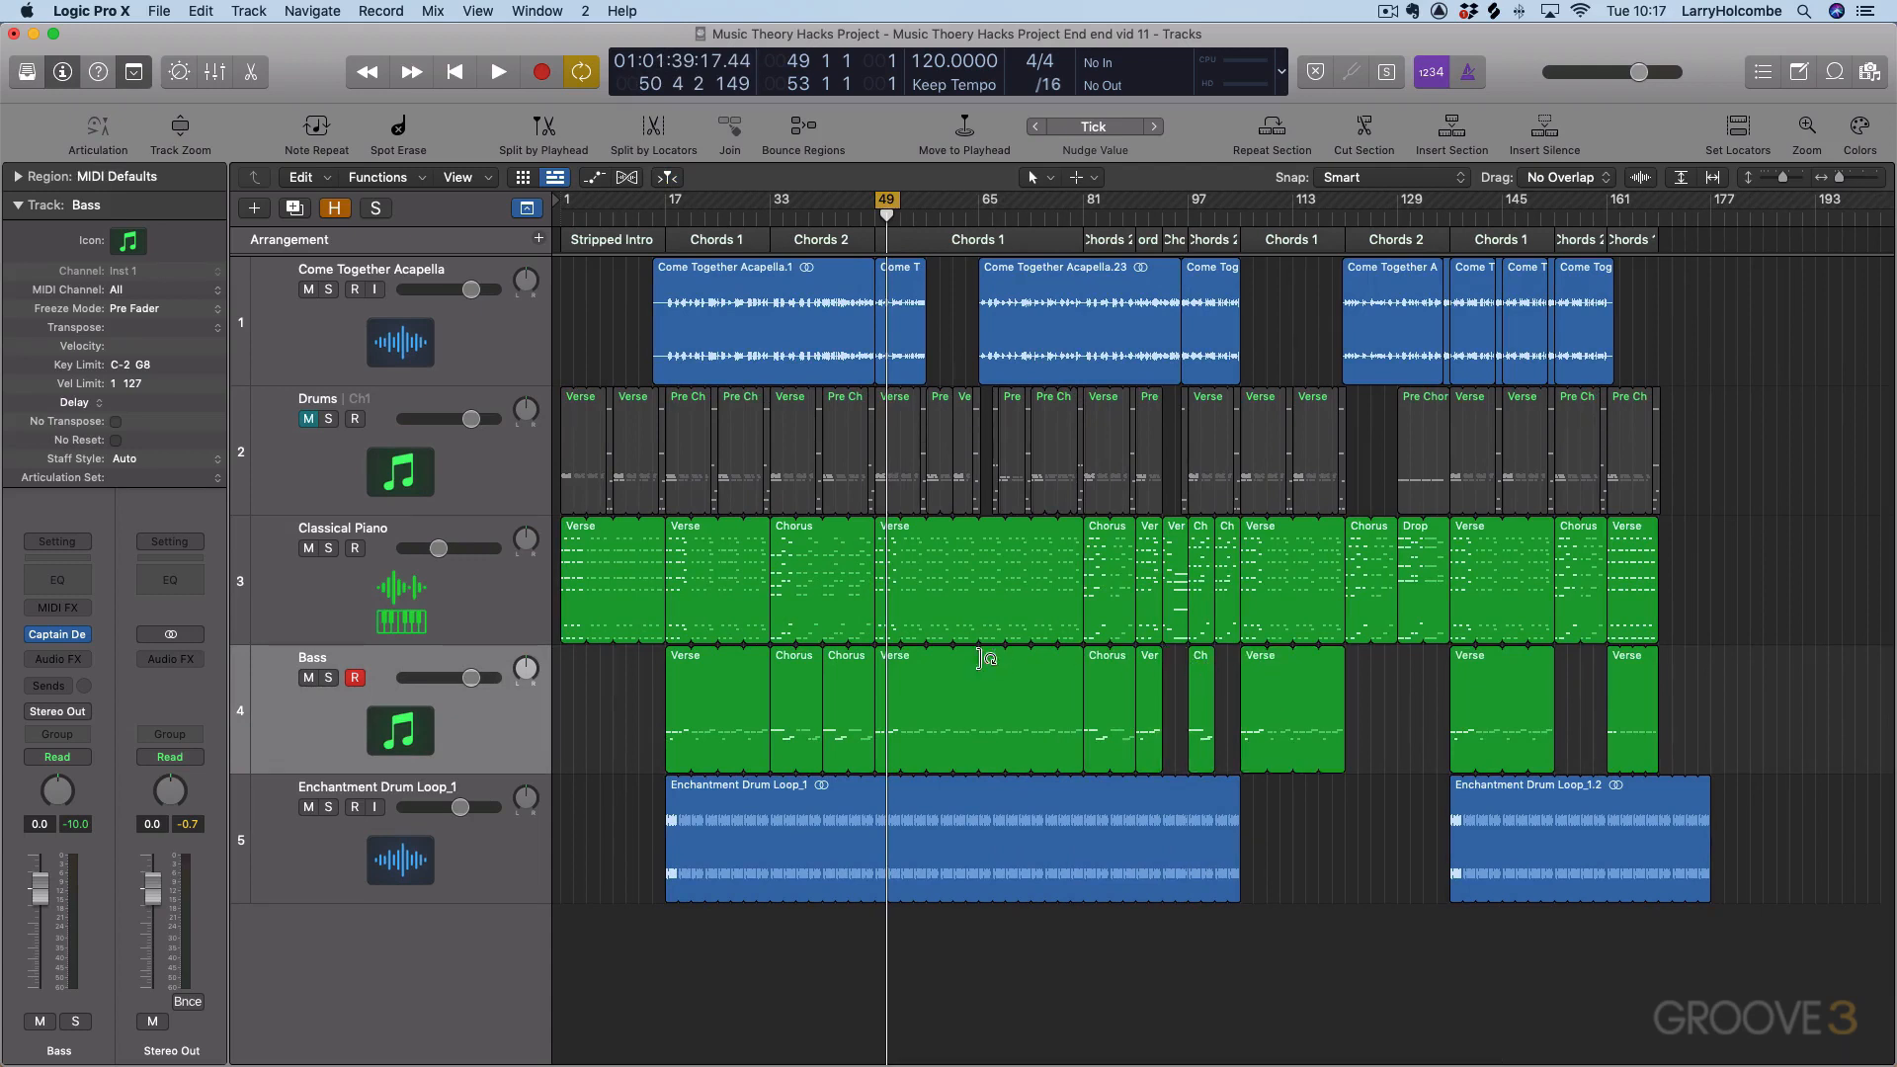
{"action": "left_click_drag", "start_coordinate": [1205, 678], "coordinate": [1353, 662]}
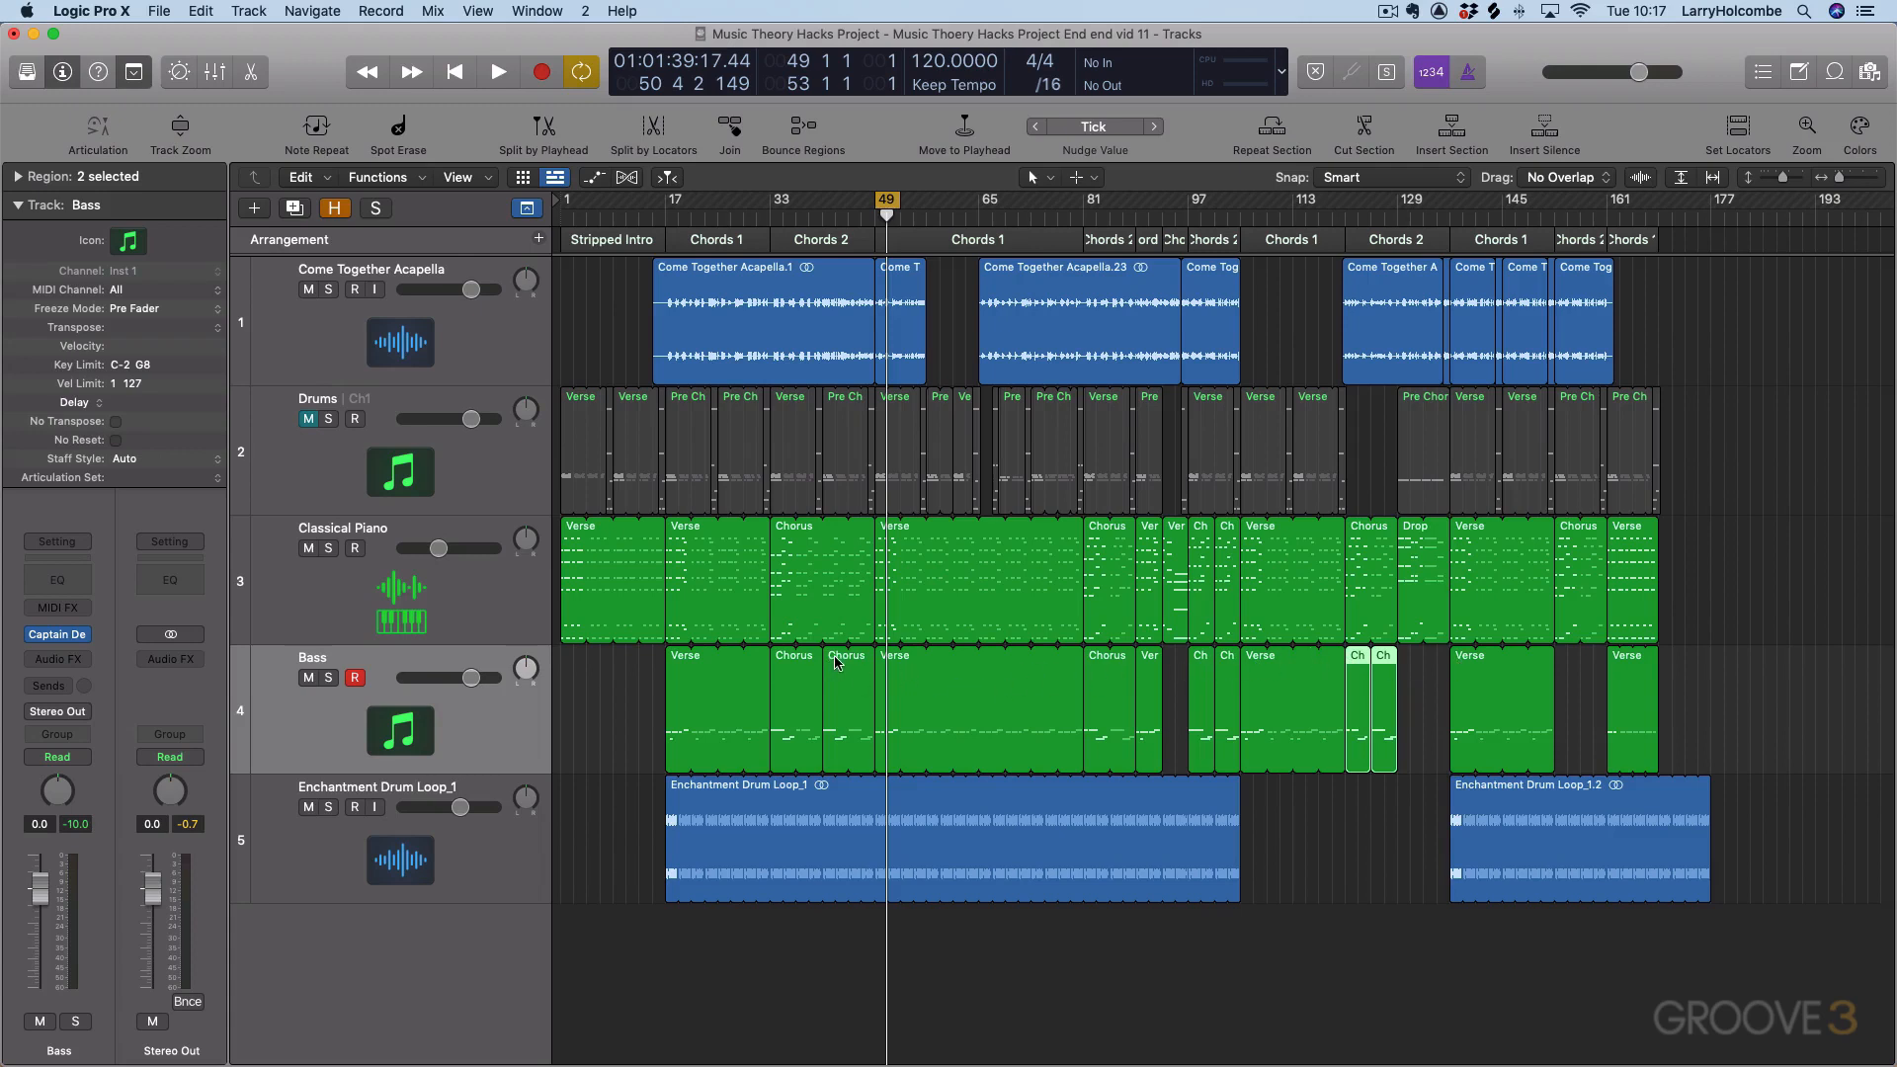
{"action": "left_click_drag", "start_coordinate": [836, 664], "coordinate": [1571, 672]}
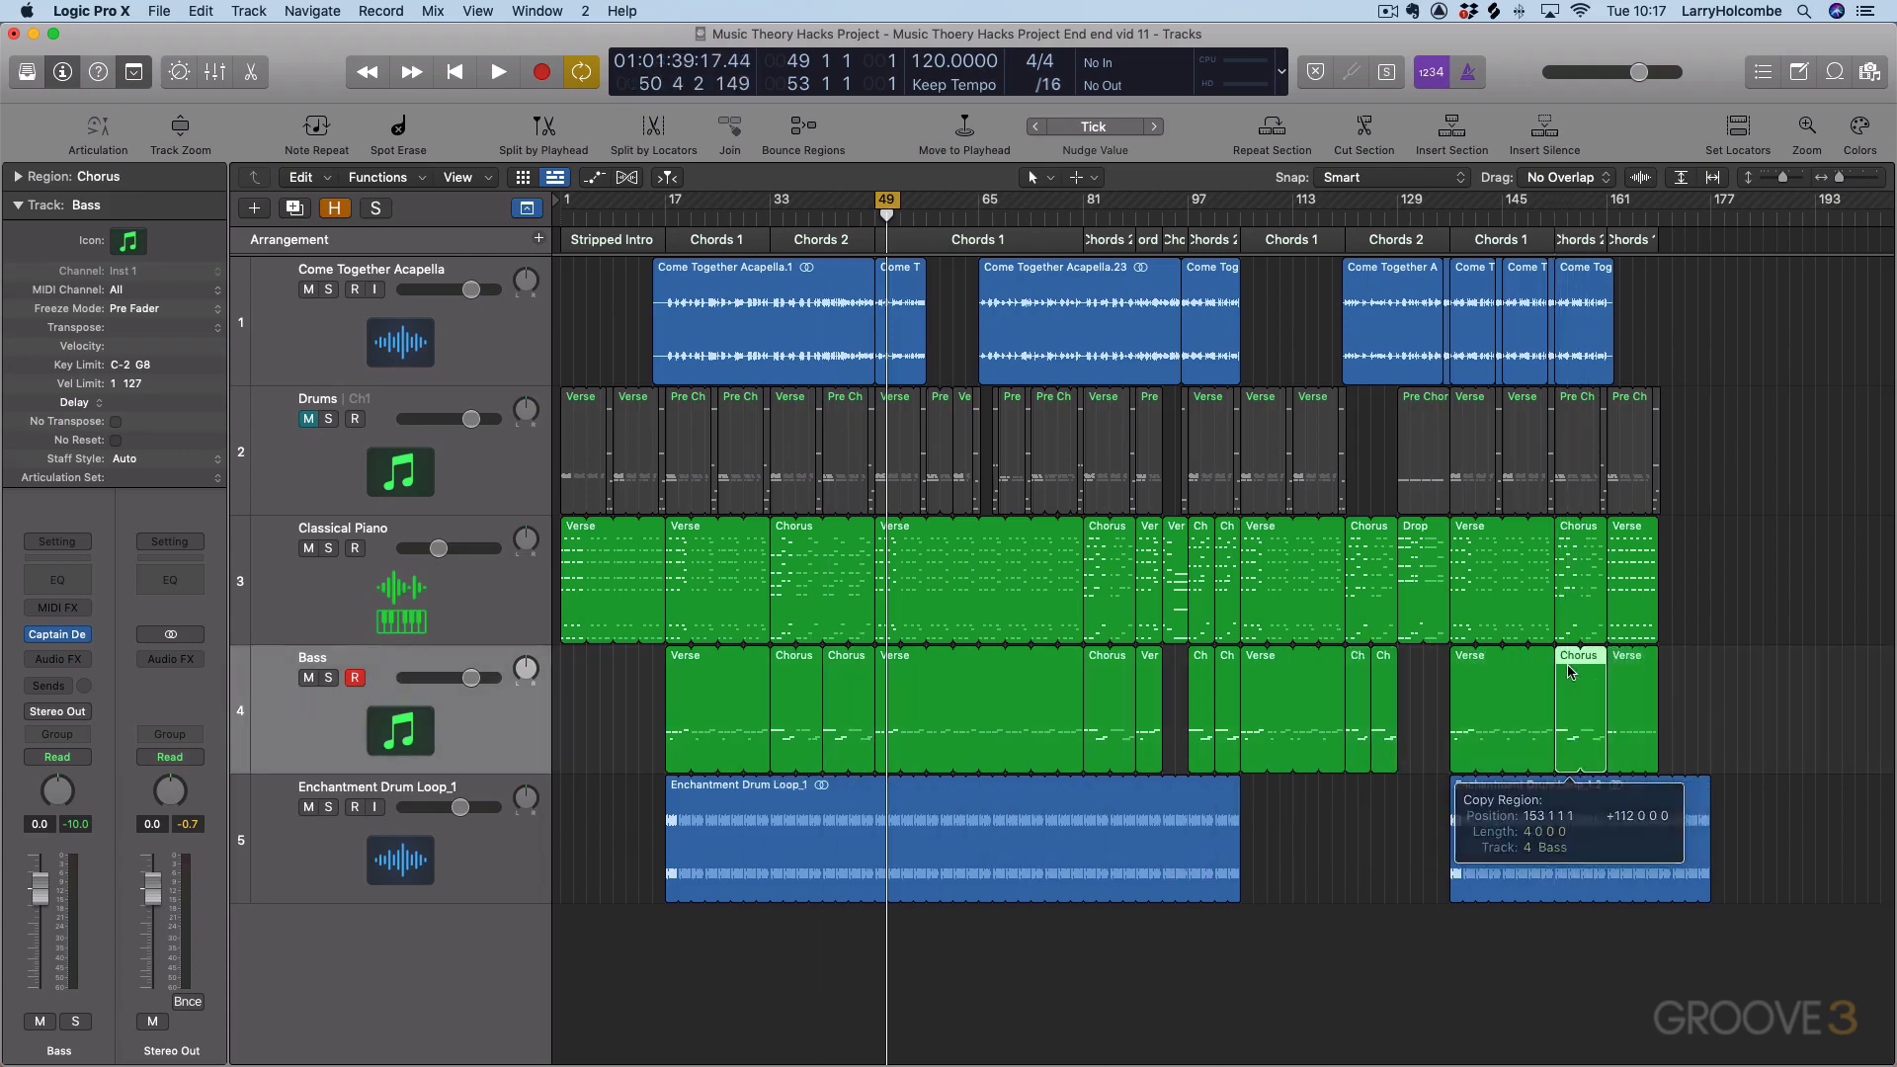
Step: Move the cycle range to bars 129–137 and start playback
{"action": "left_click", "coordinate": [883, 197]}
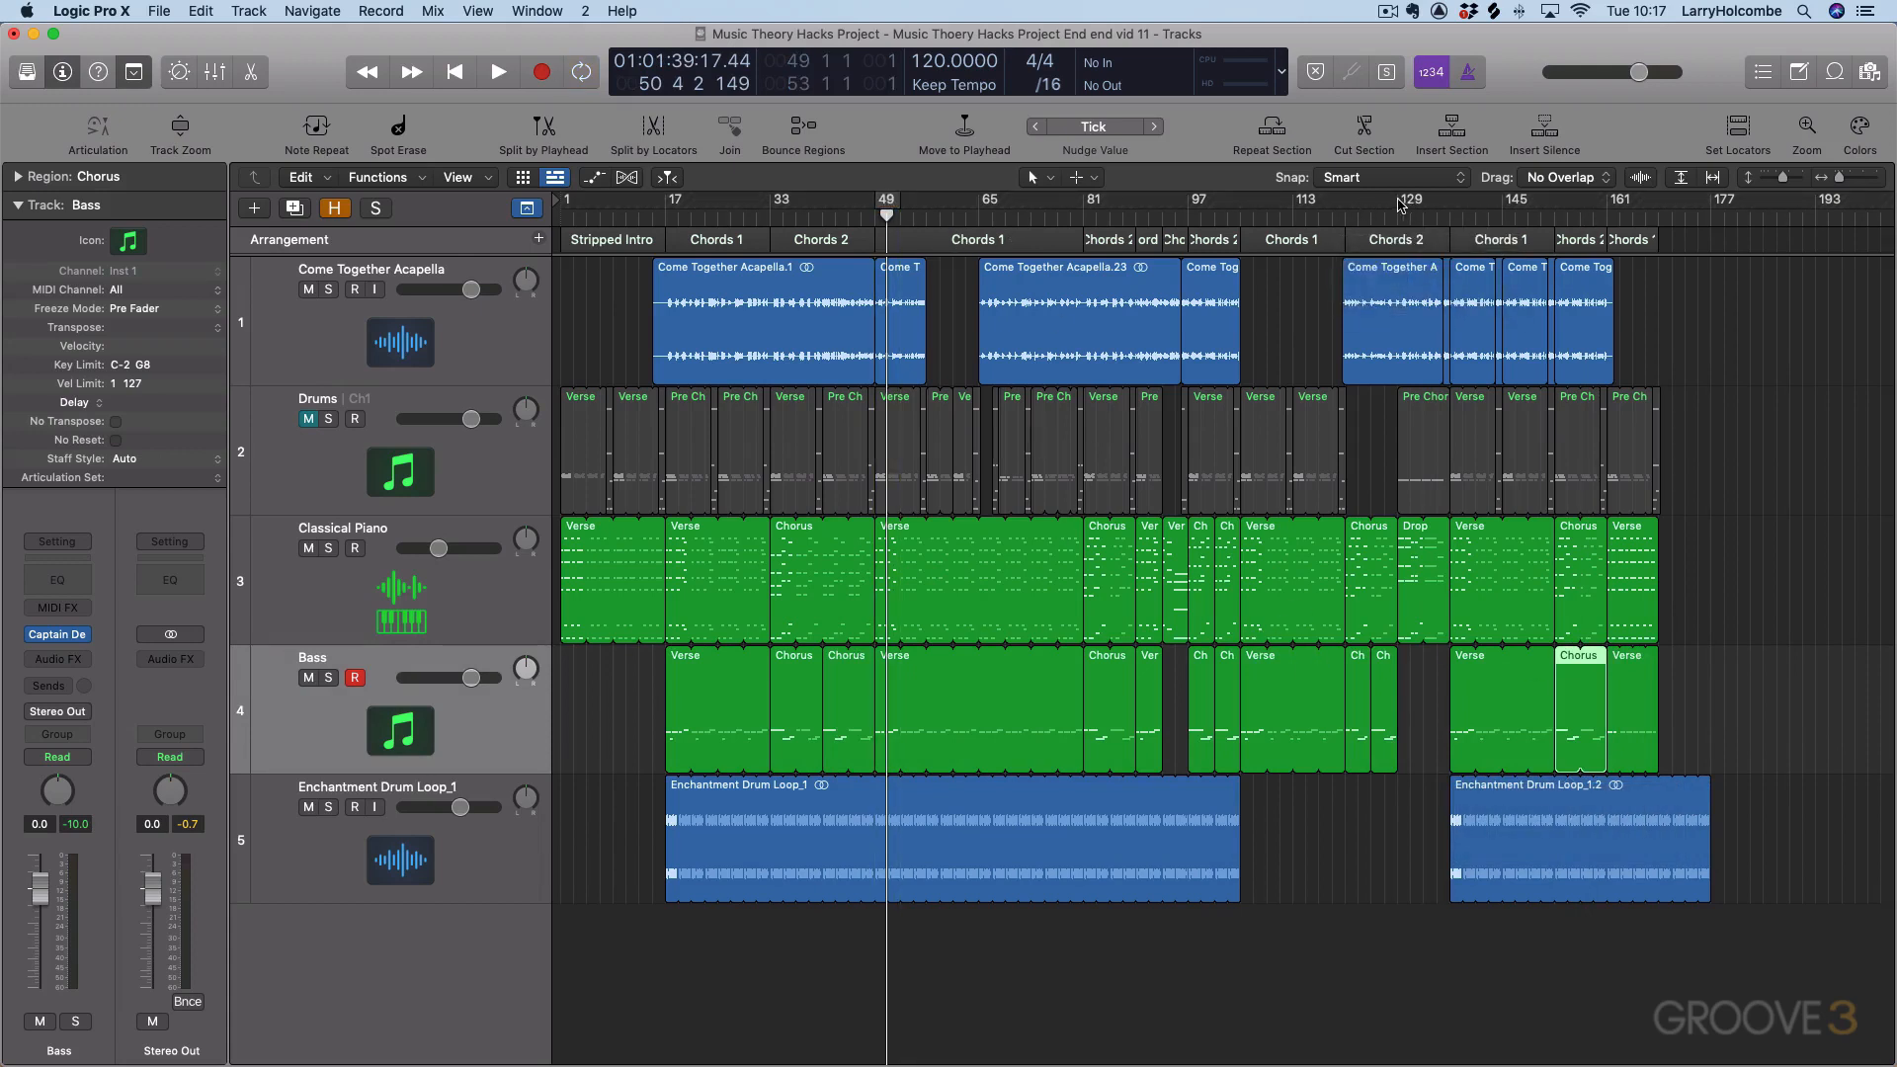
{"action": "left_click_drag", "start_coordinate": [1399, 202], "coordinate": [1452, 212]}
{"action": "key", "text": "space"}
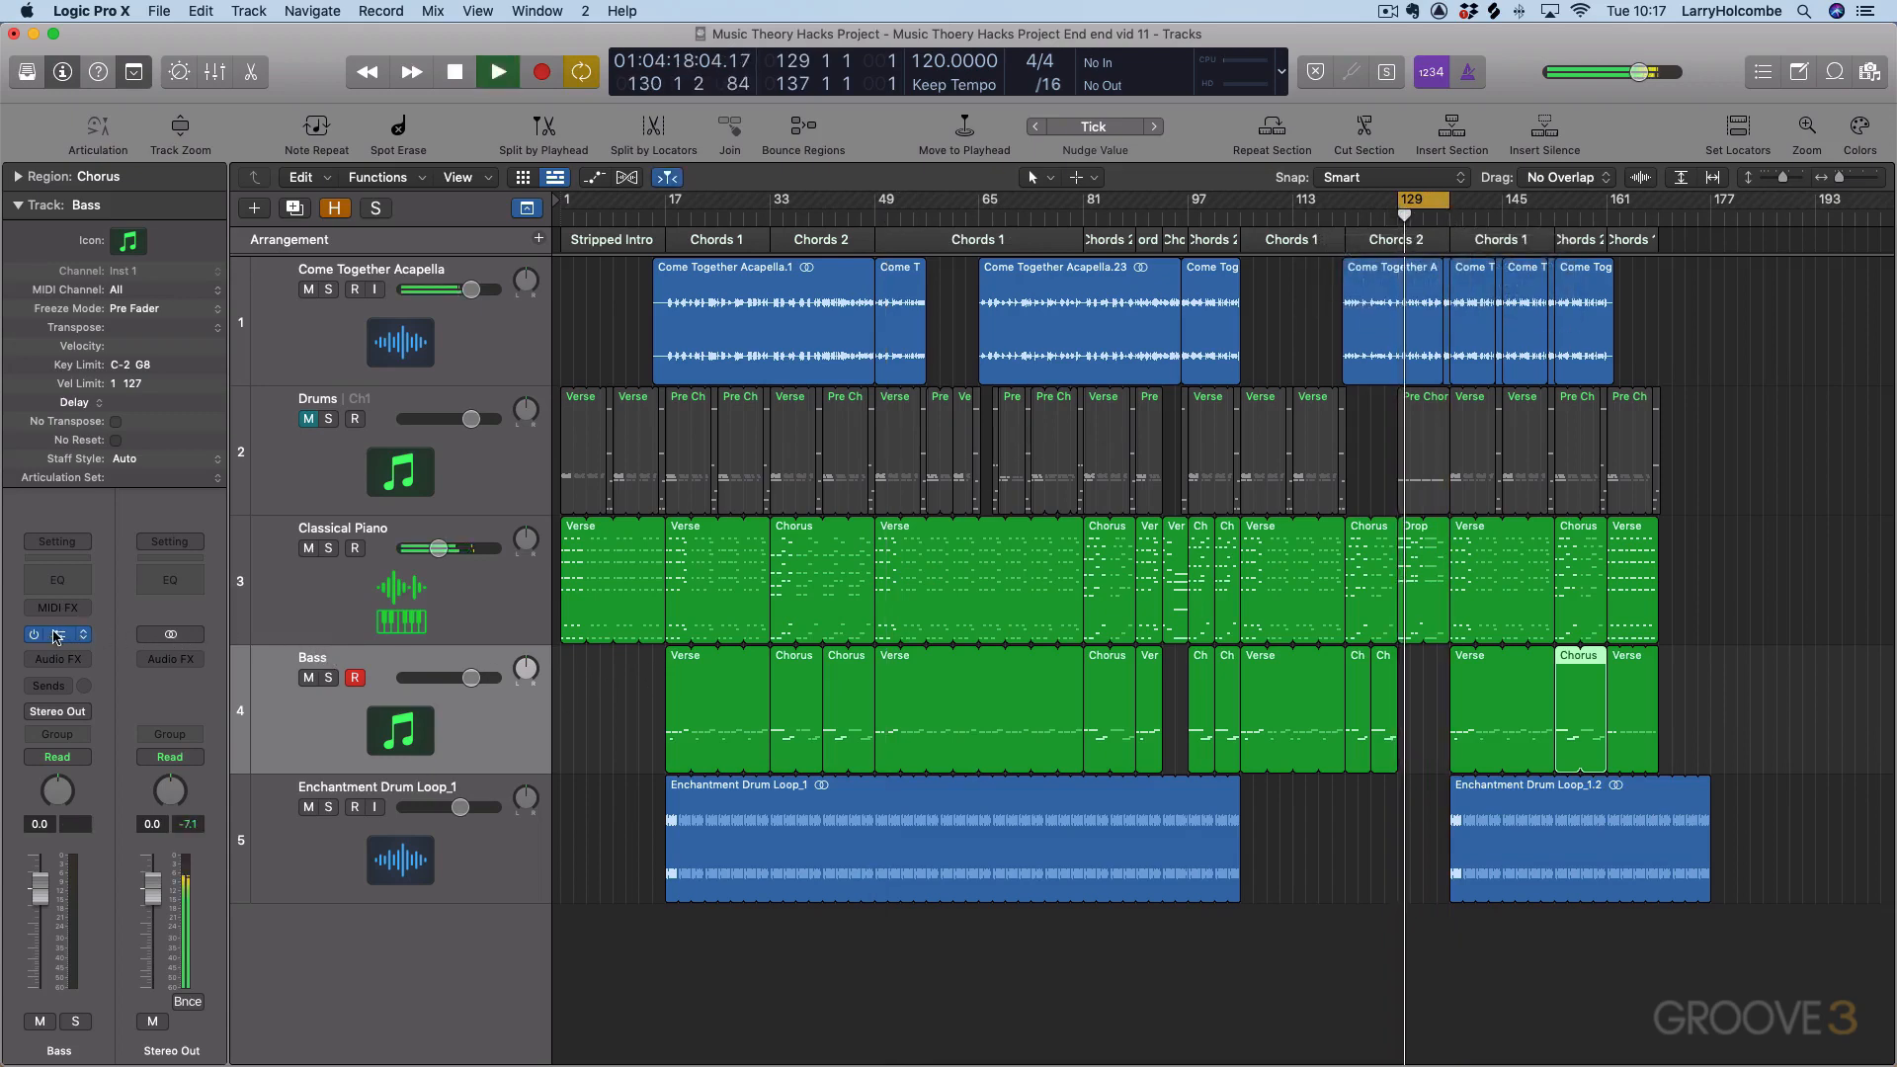
Step: Open Captain Deep on the Bass track, switch it to the Drop section and play the cycled bars
{"action": "left_click", "coordinate": [60, 635]}
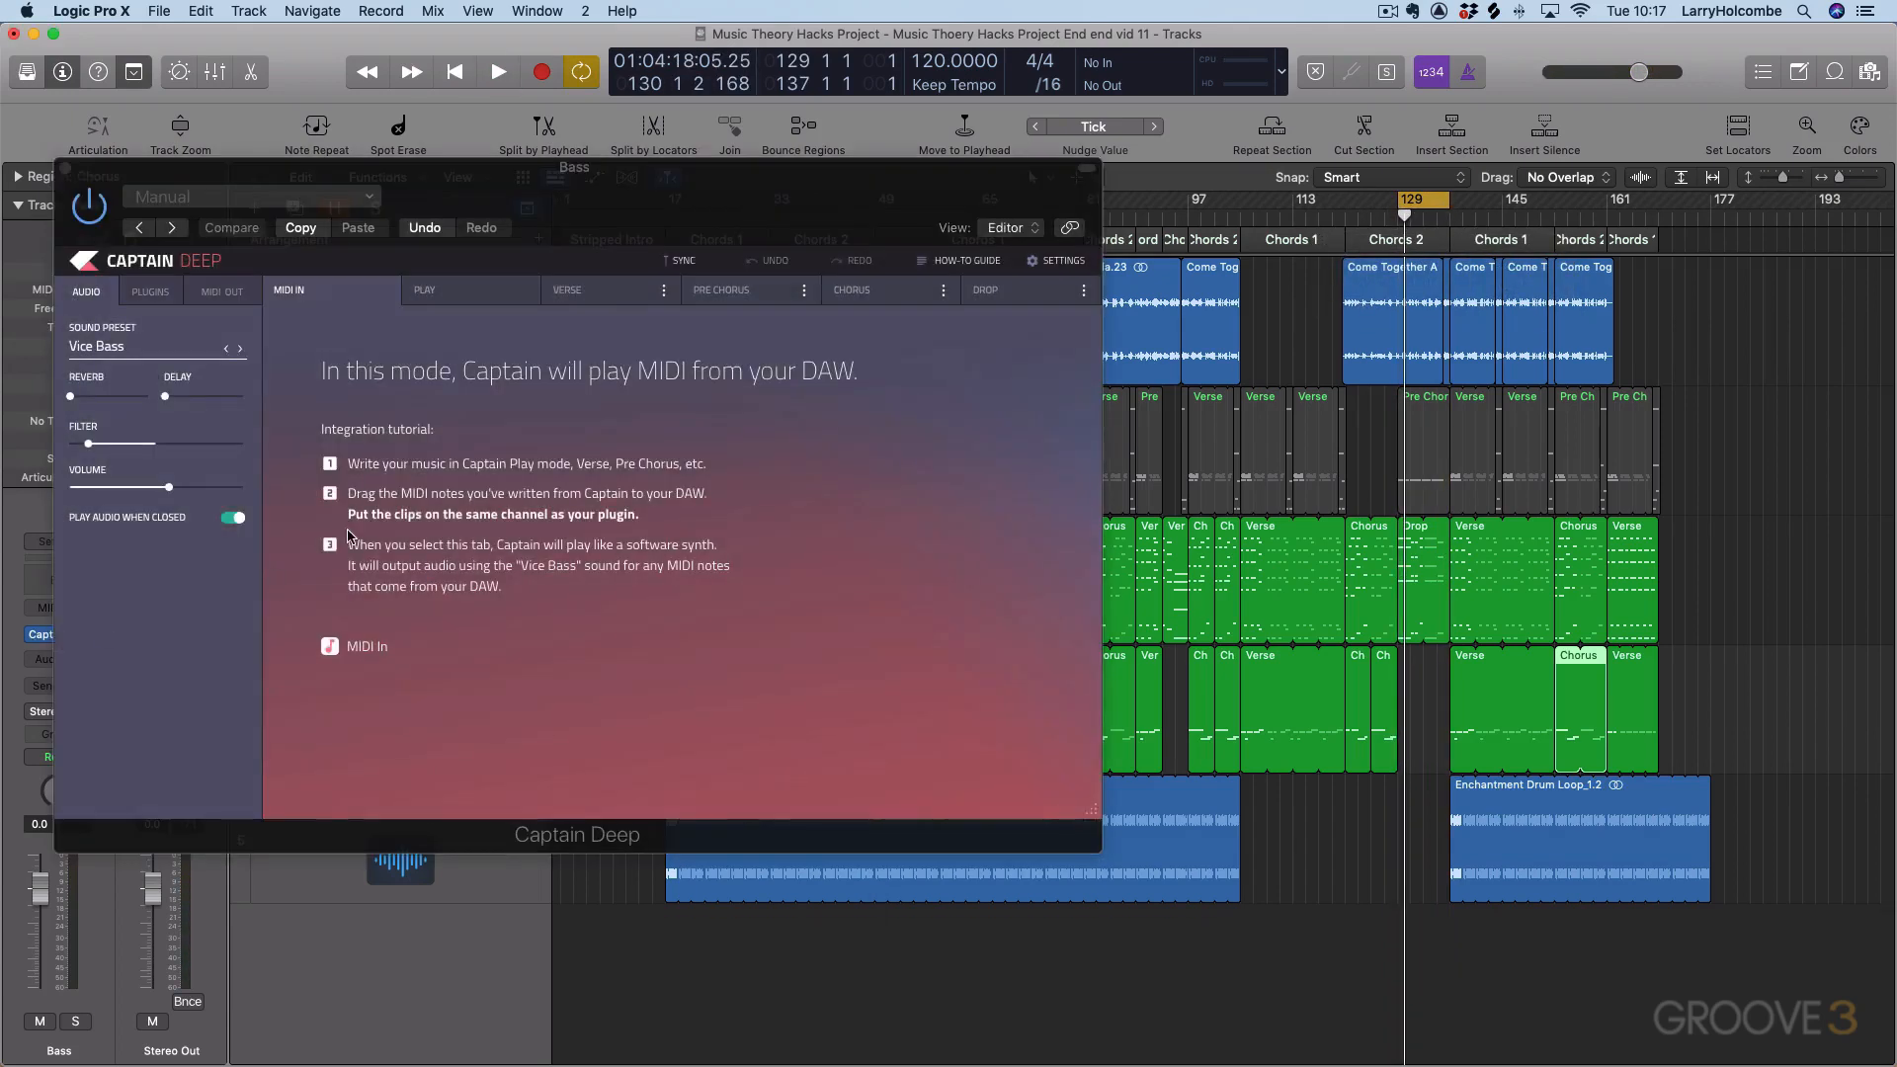
{"action": "left_click", "coordinate": [878, 291]}
{"action": "left_click", "coordinate": [988, 291]}
{"action": "key", "text": "space"}
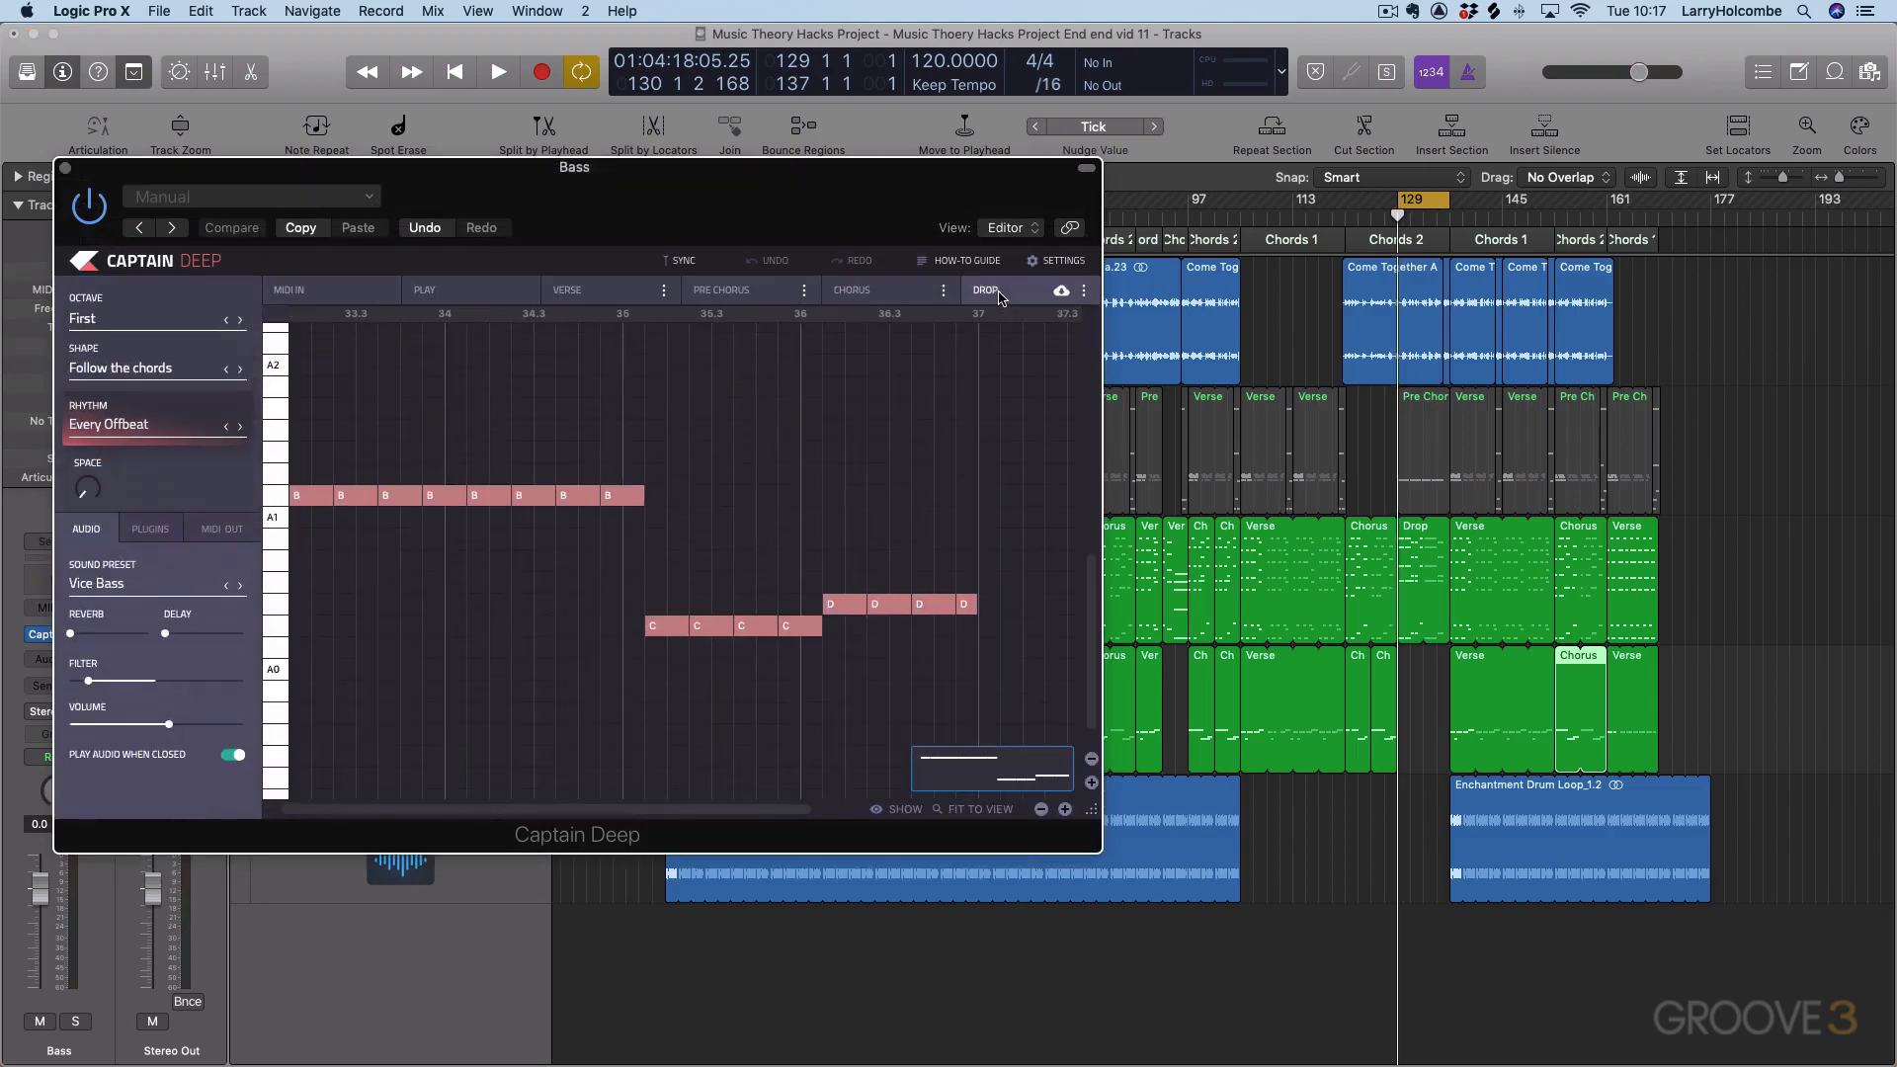
Step: Audition the Malibu, Ecstasy, Elephant and Alone rhythms for the Drop bass line
{"action": "left_click", "coordinate": [130, 427]}
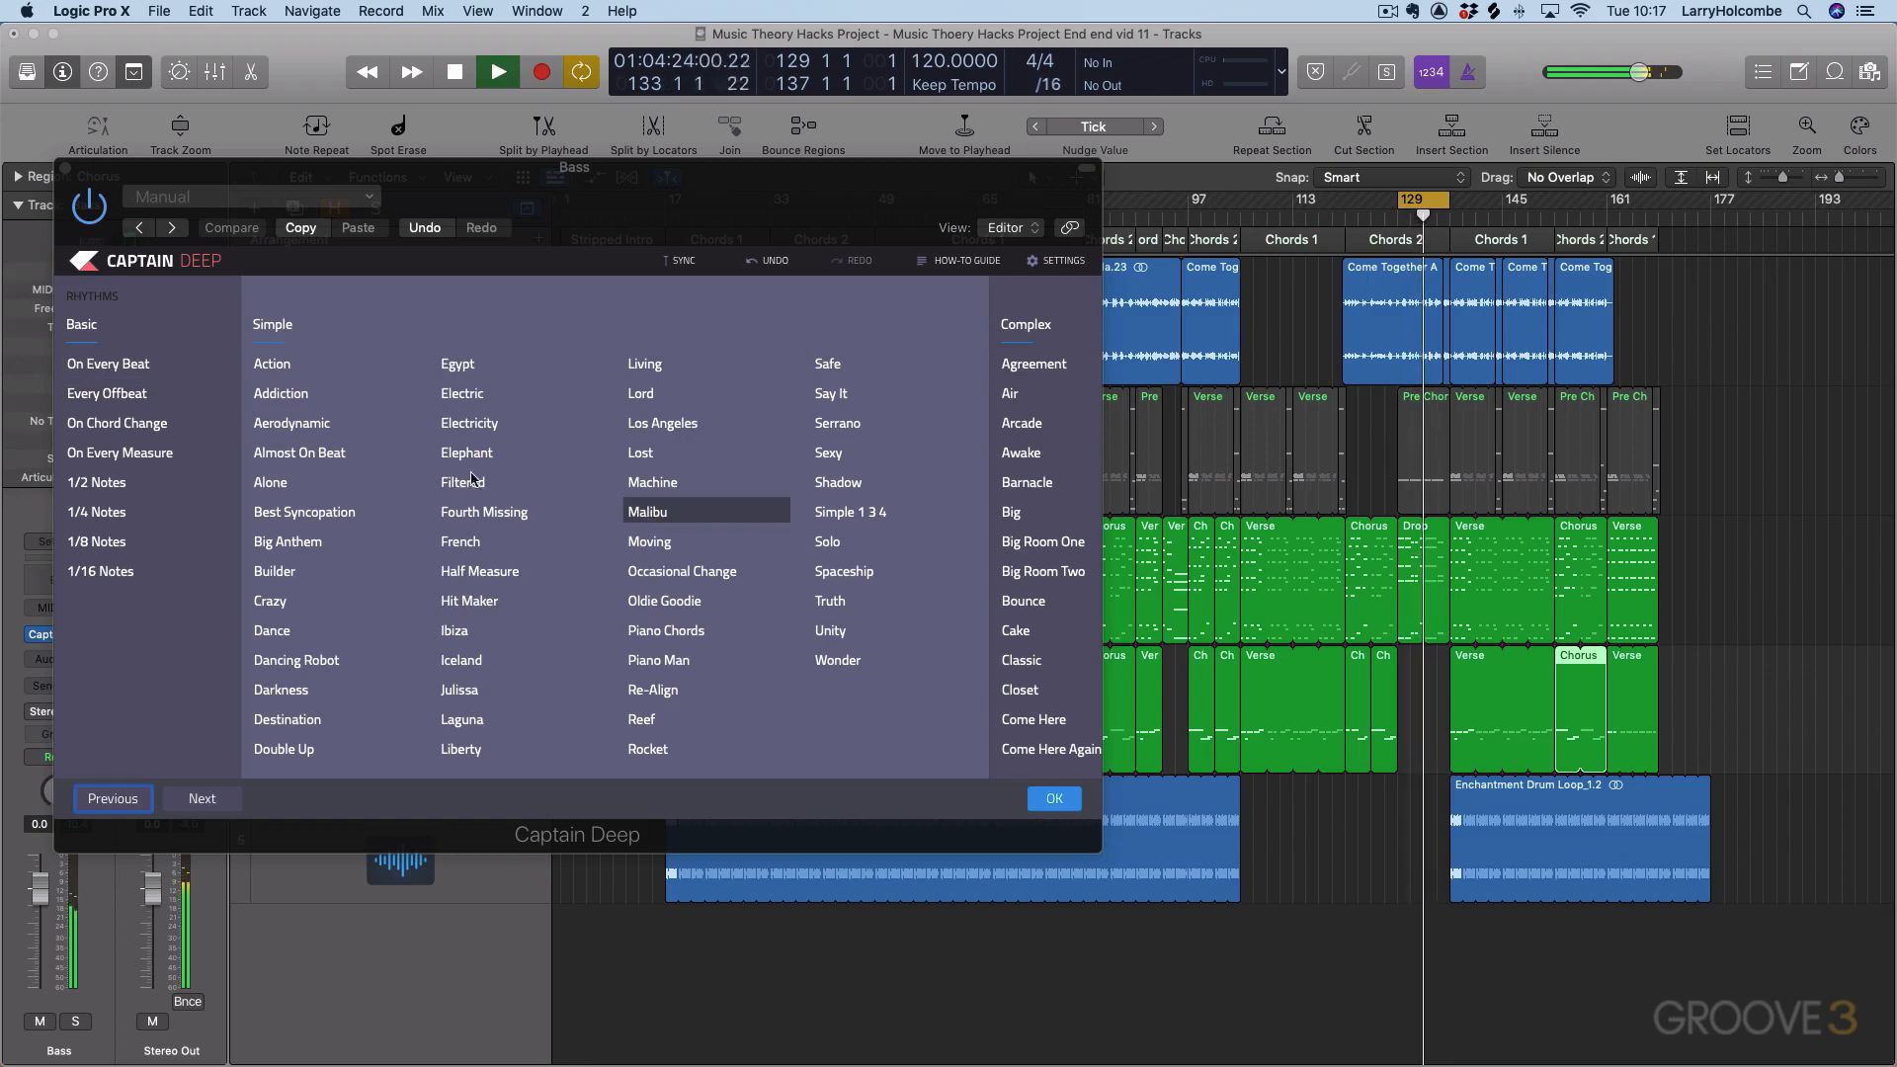
{"action": "scroll", "coordinate": [652, 533], "scroll_direction": "right", "scroll_amount": 5}
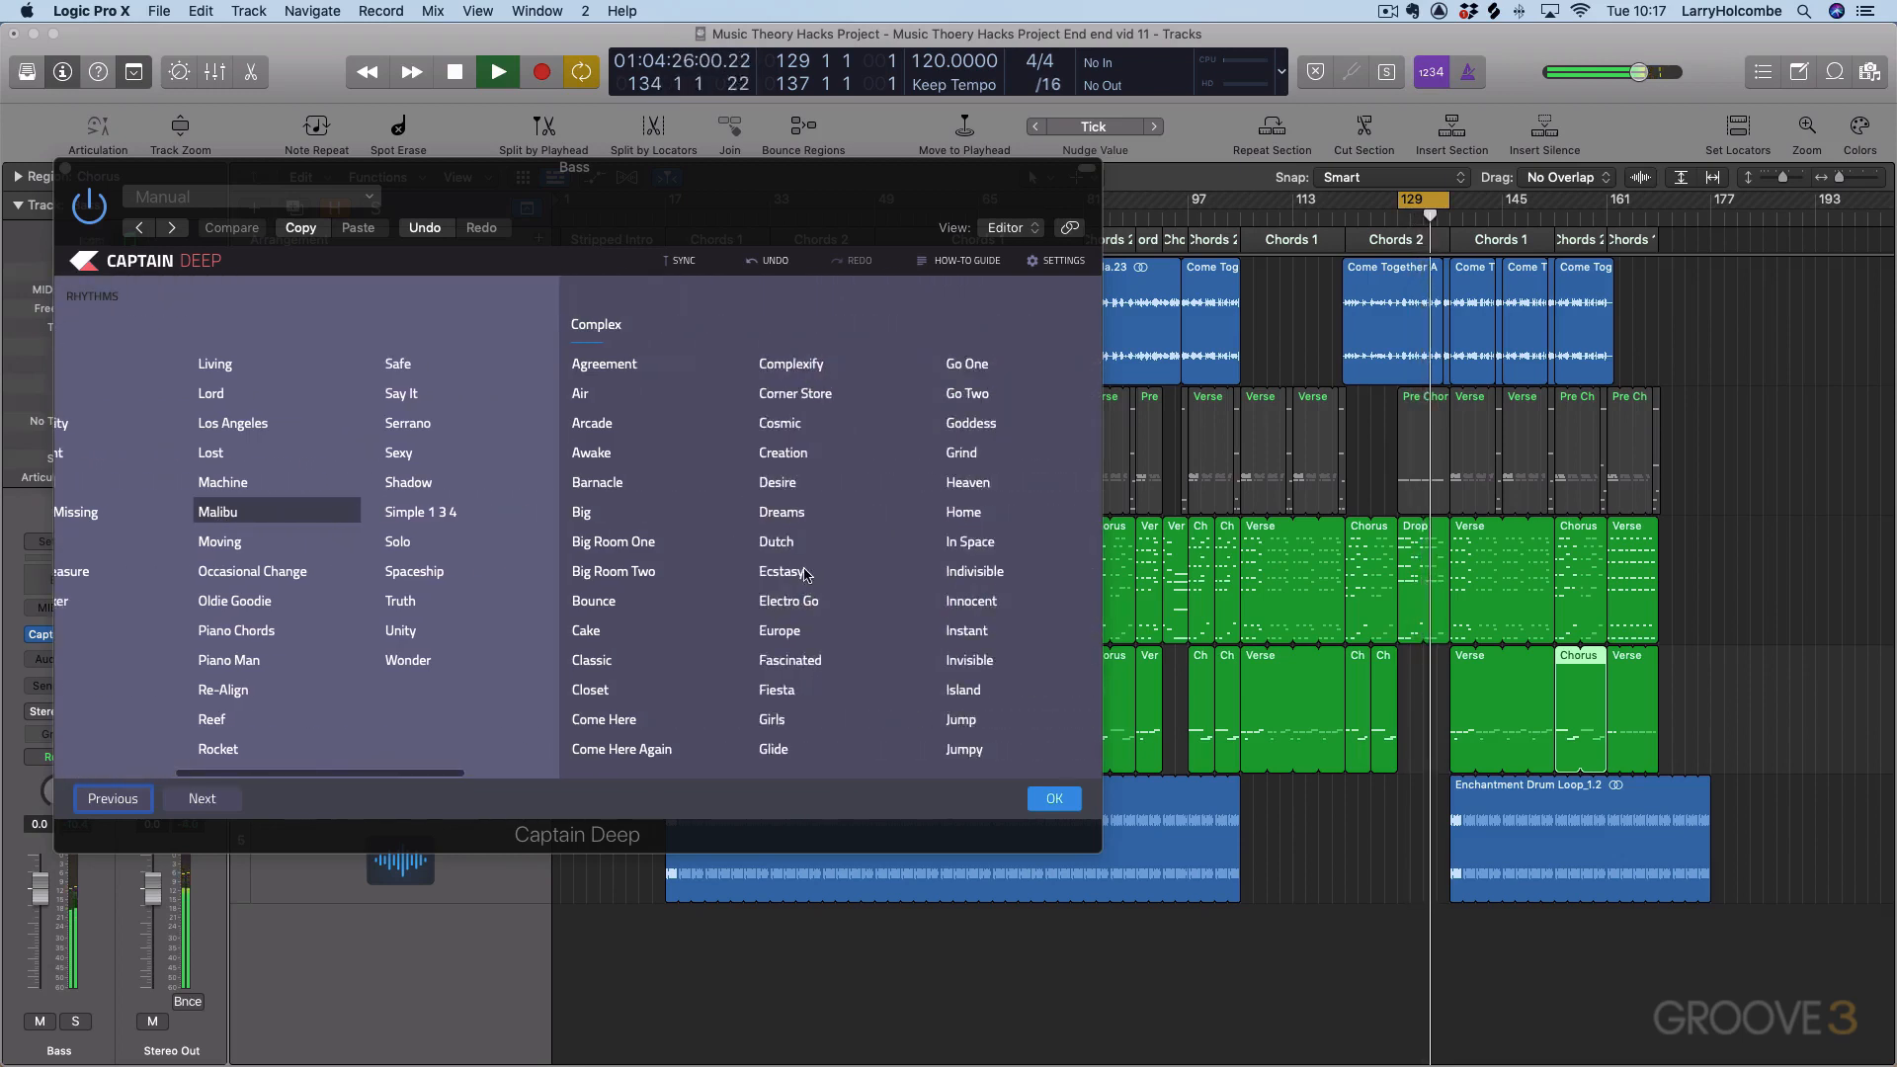
{"action": "left_click", "coordinate": [780, 571]}
{"action": "scroll", "coordinate": [799, 576], "scroll_direction": "left", "scroll_amount": 8}
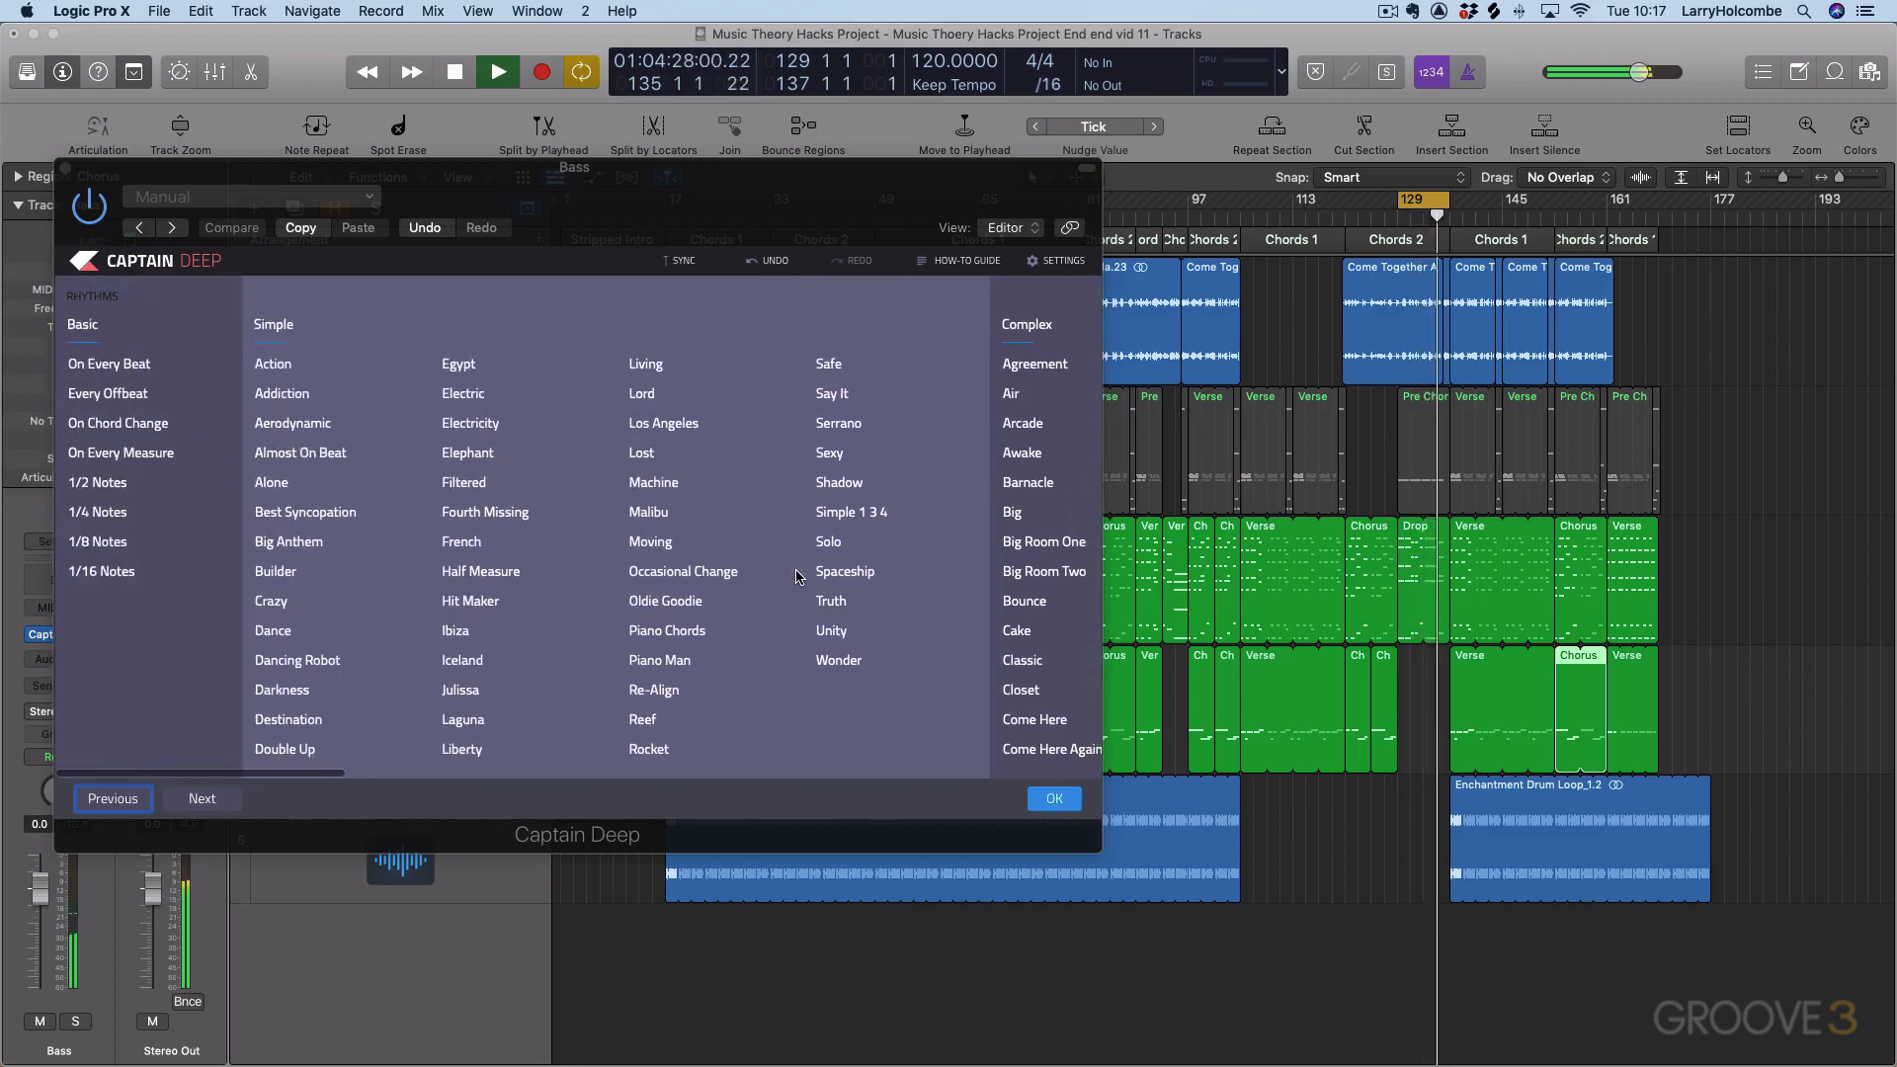
{"action": "scroll", "coordinate": [798, 576], "scroll_direction": "right", "scroll_amount": 5}
{"action": "scroll", "coordinate": [798, 576], "scroll_direction": "right", "scroll_amount": 5}
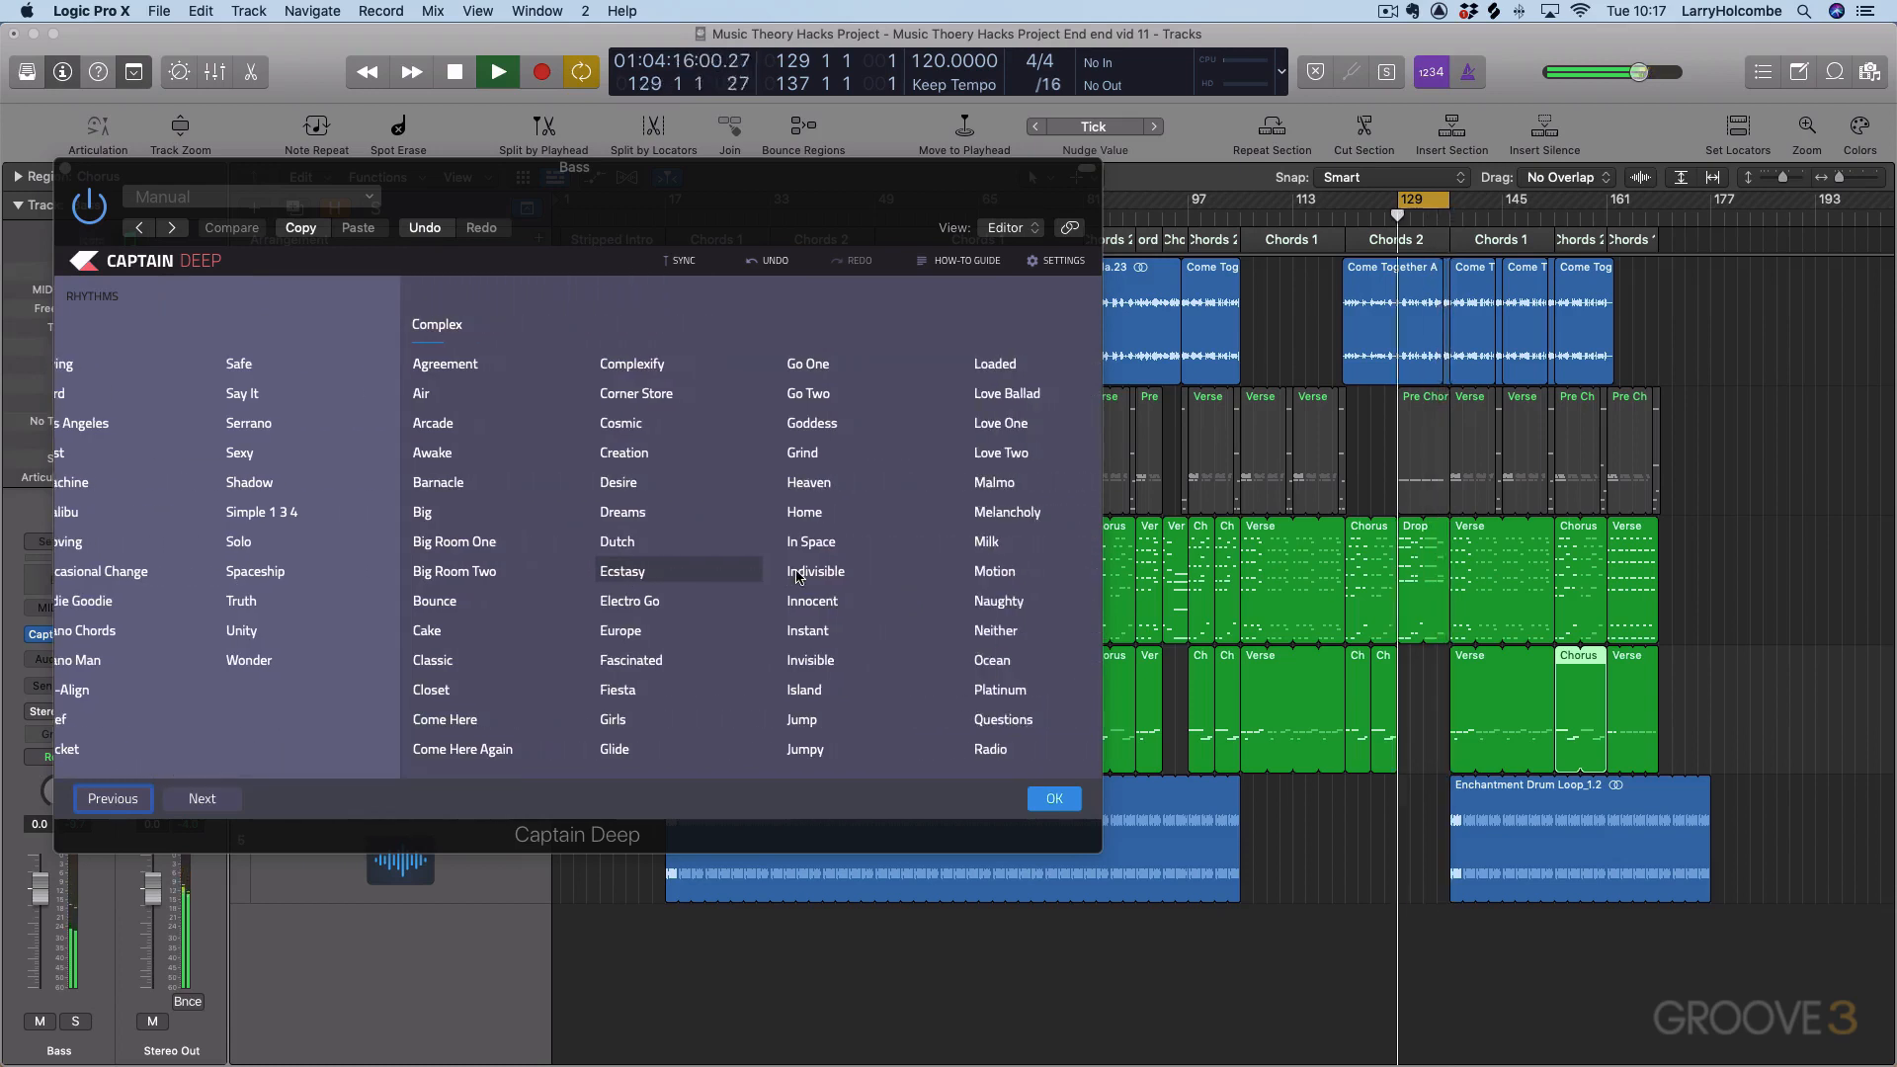
{"action": "scroll", "coordinate": [798, 576], "scroll_direction": "left", "scroll_amount": 5}
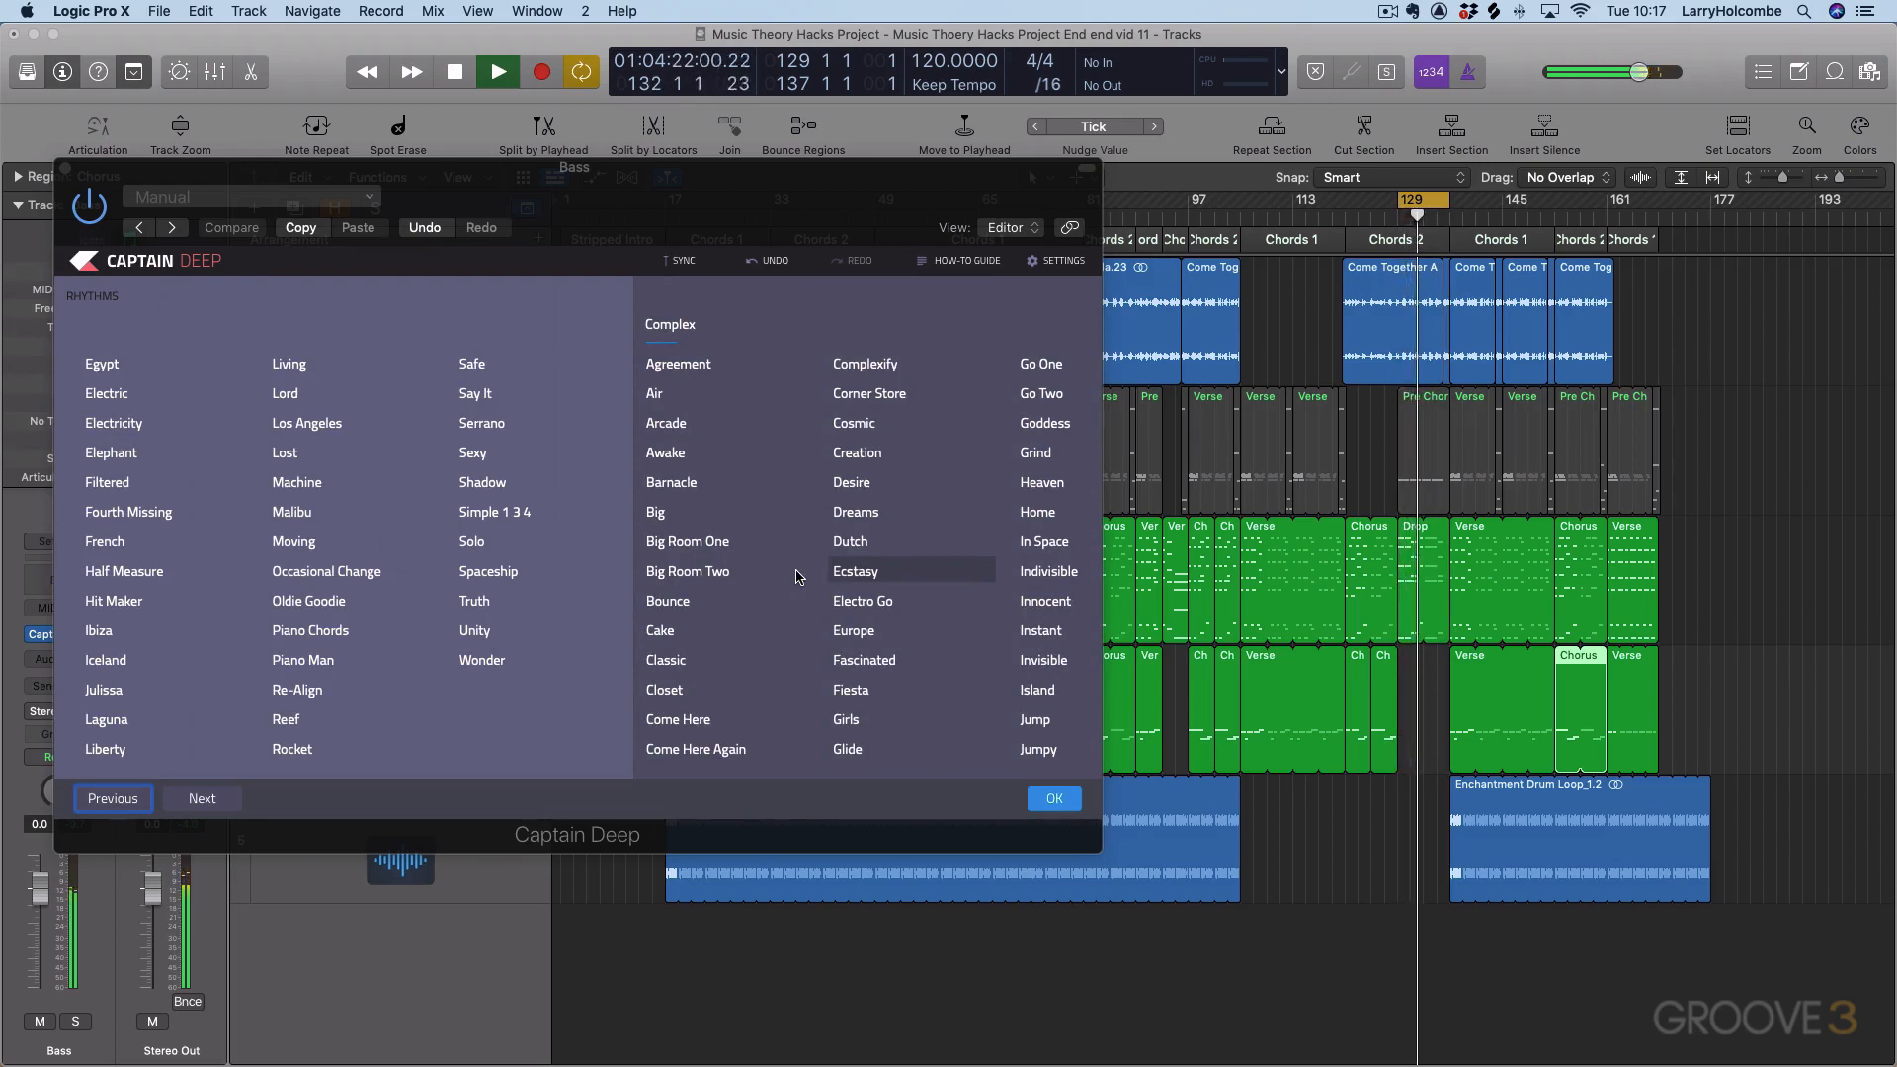
{"action": "scroll", "coordinate": [508, 502], "scroll_direction": "left", "scroll_amount": 3}
{"action": "scroll", "coordinate": [275, 461], "scroll_direction": "left", "scroll_amount": 5}
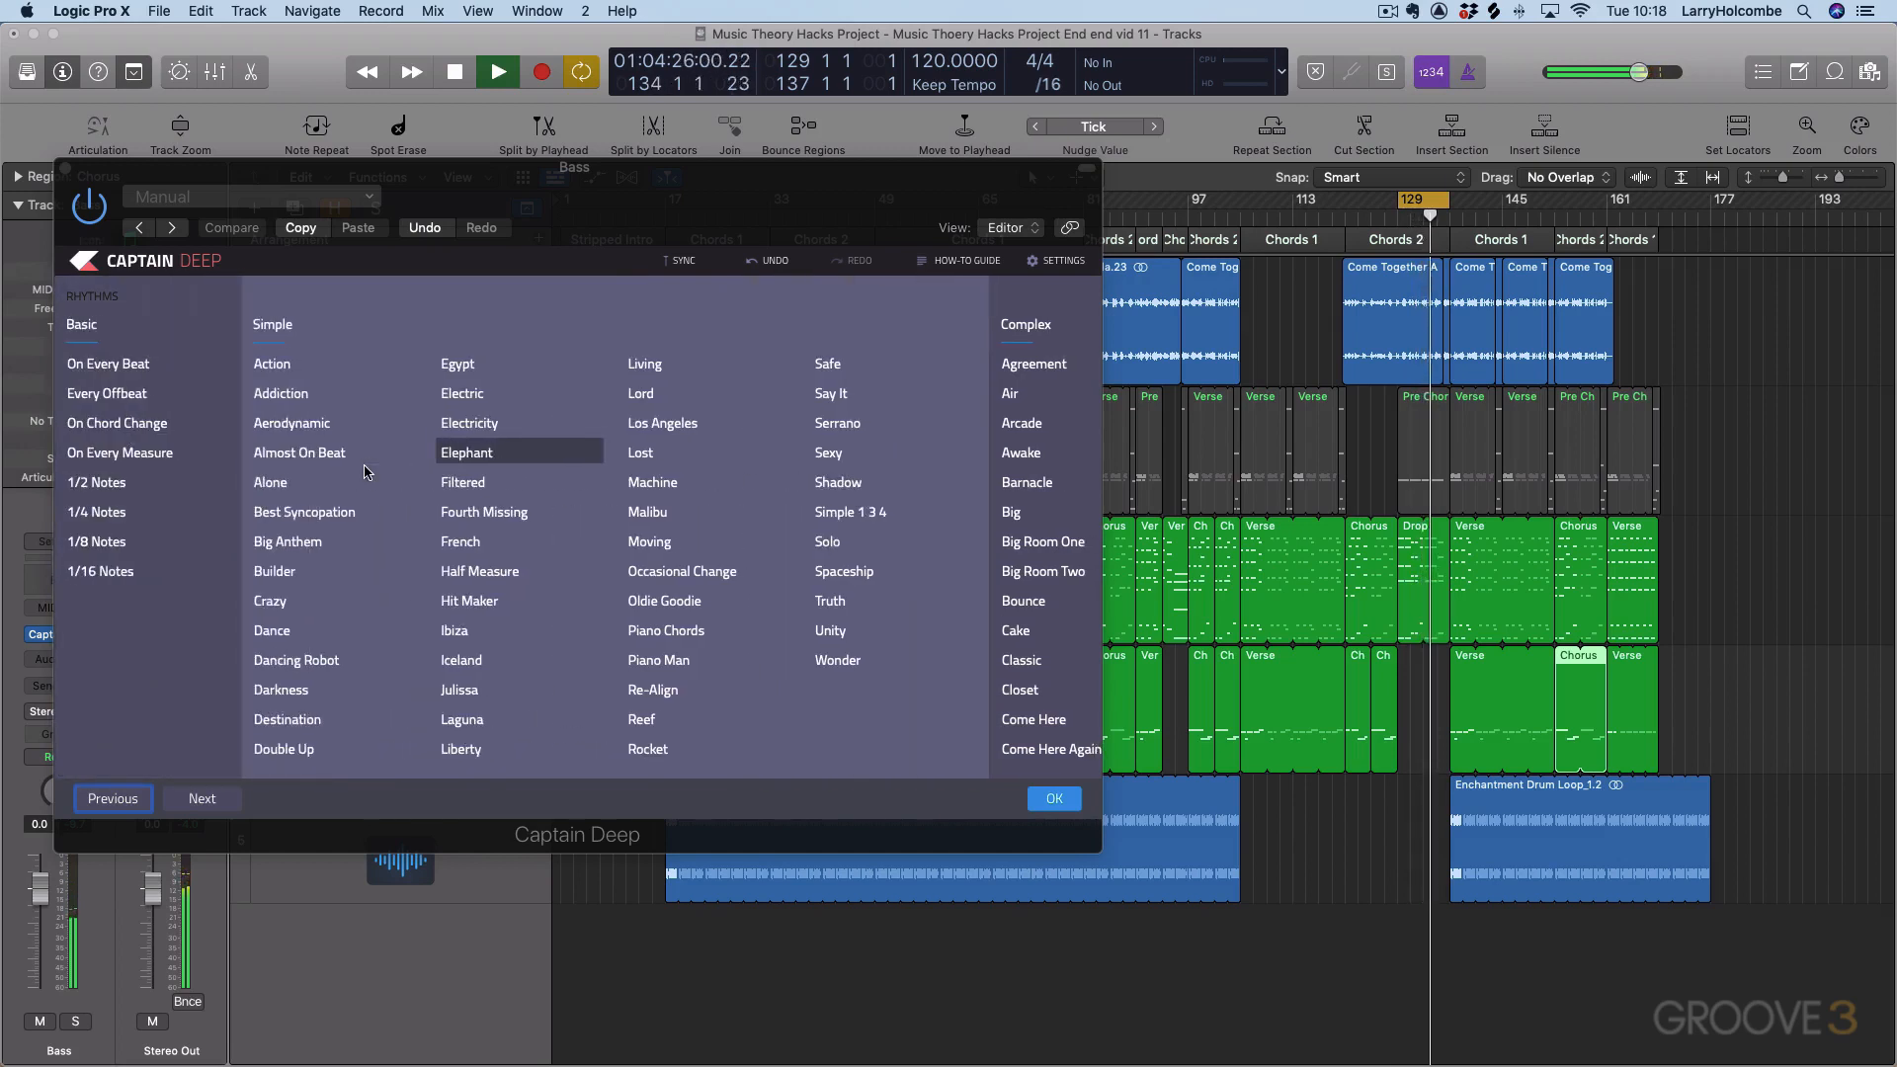
{"action": "left_click", "coordinate": [292, 484]}
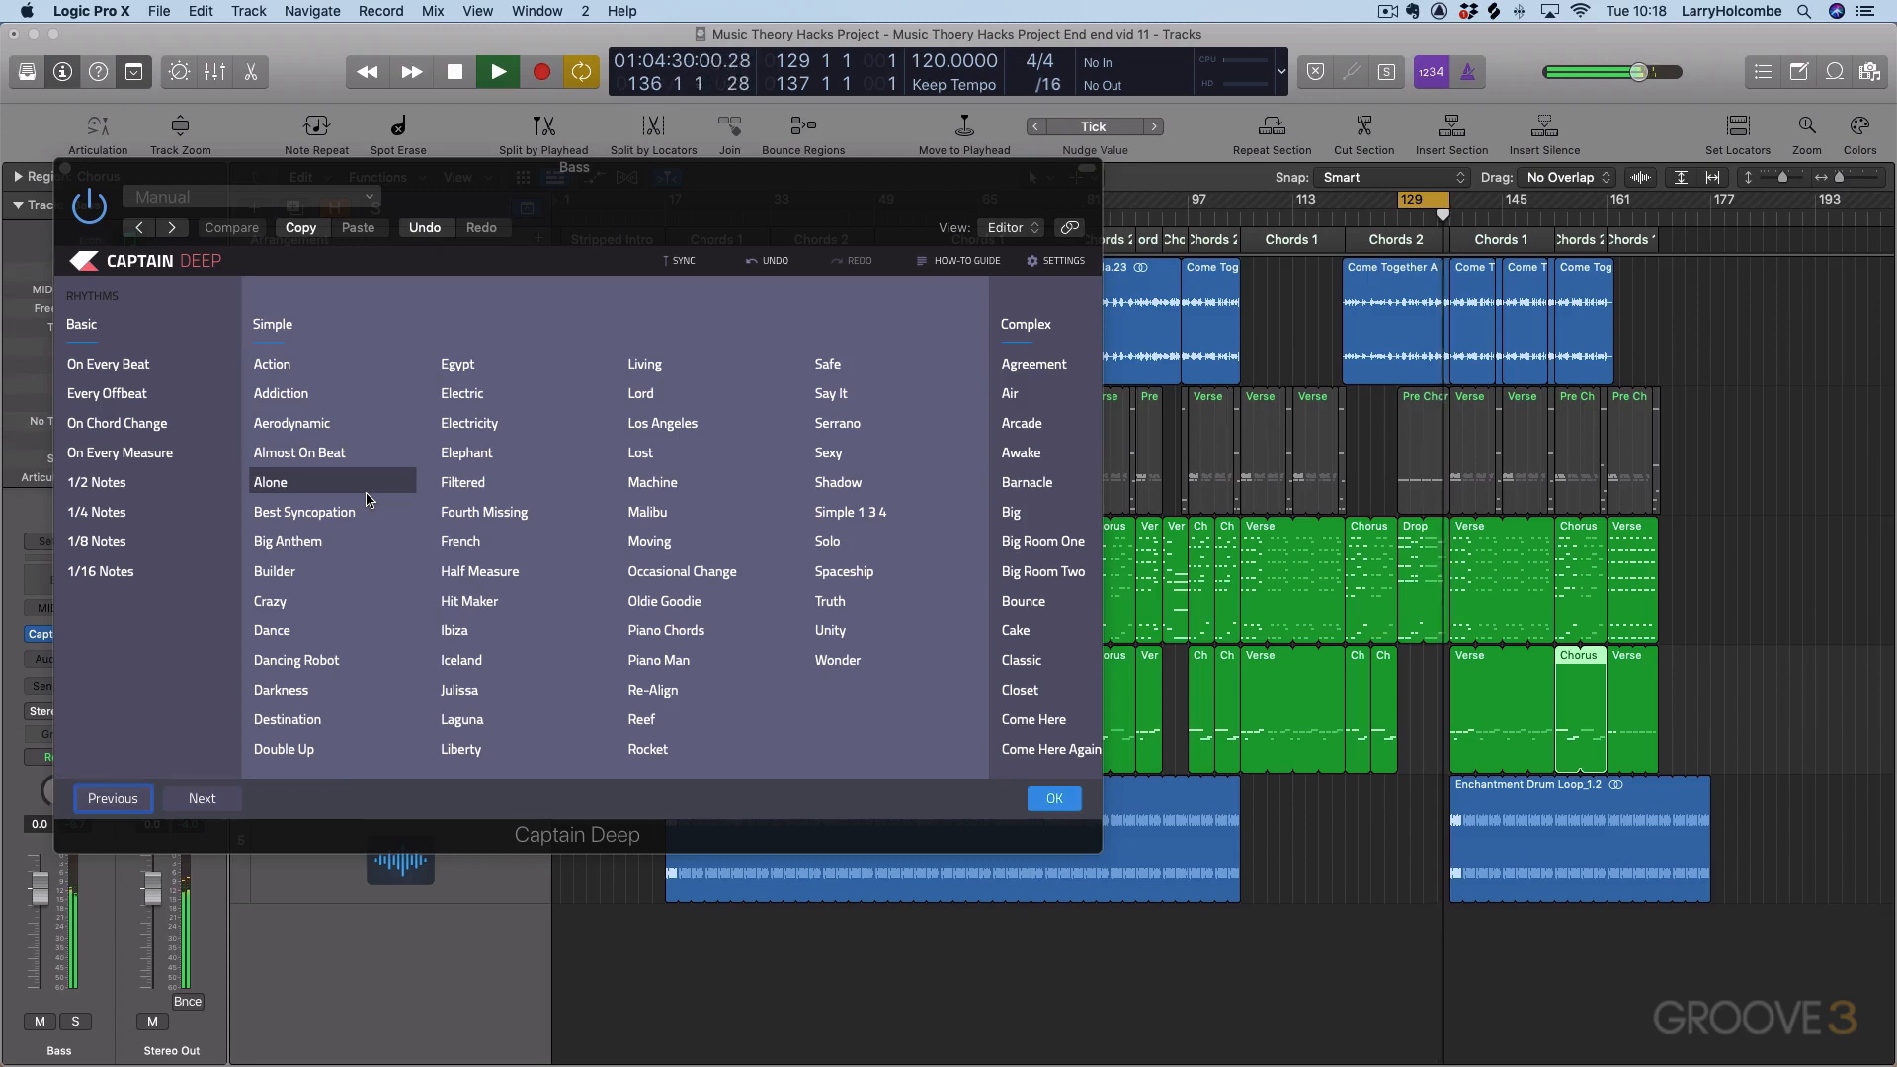
Step: Try the On Every Measure and 1/4 Notes rhythms on the Drop bass line during playback
{"action": "left_click", "coordinate": [134, 451]}
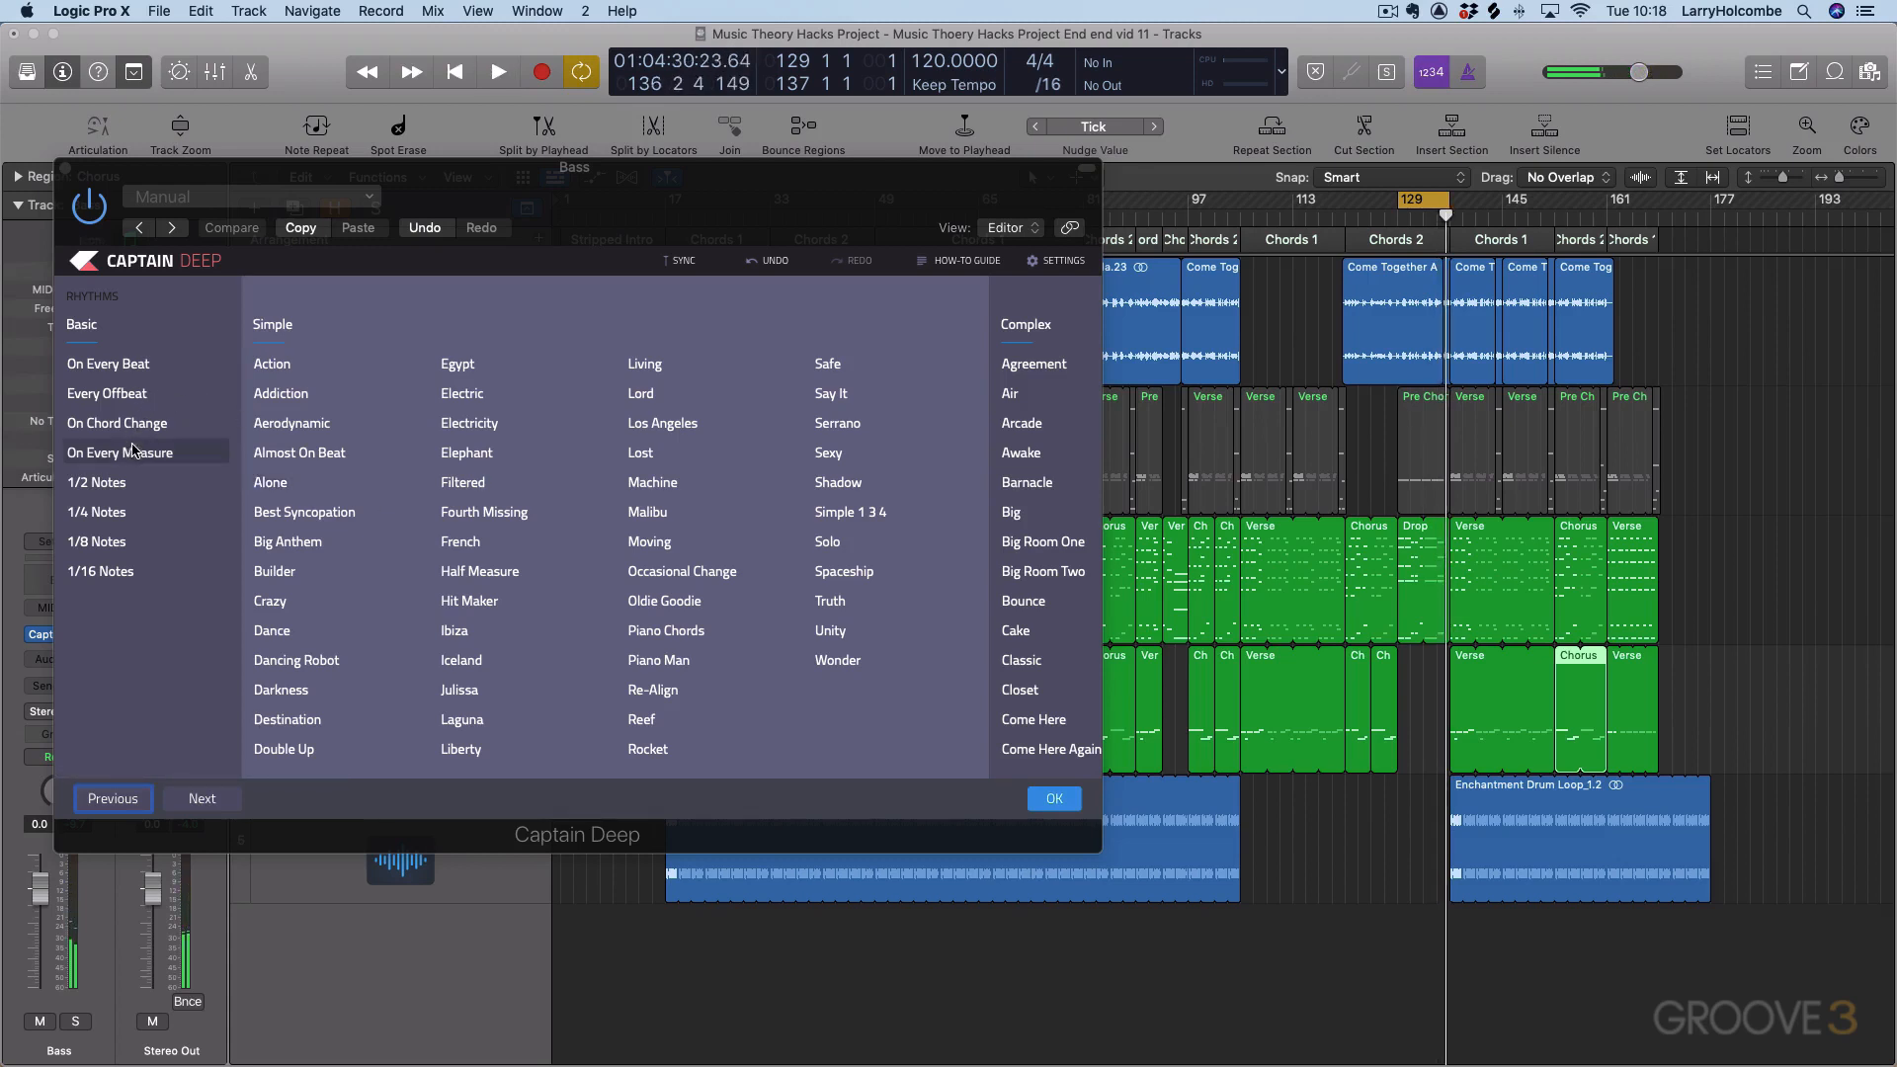
{"action": "key", "text": "space"}
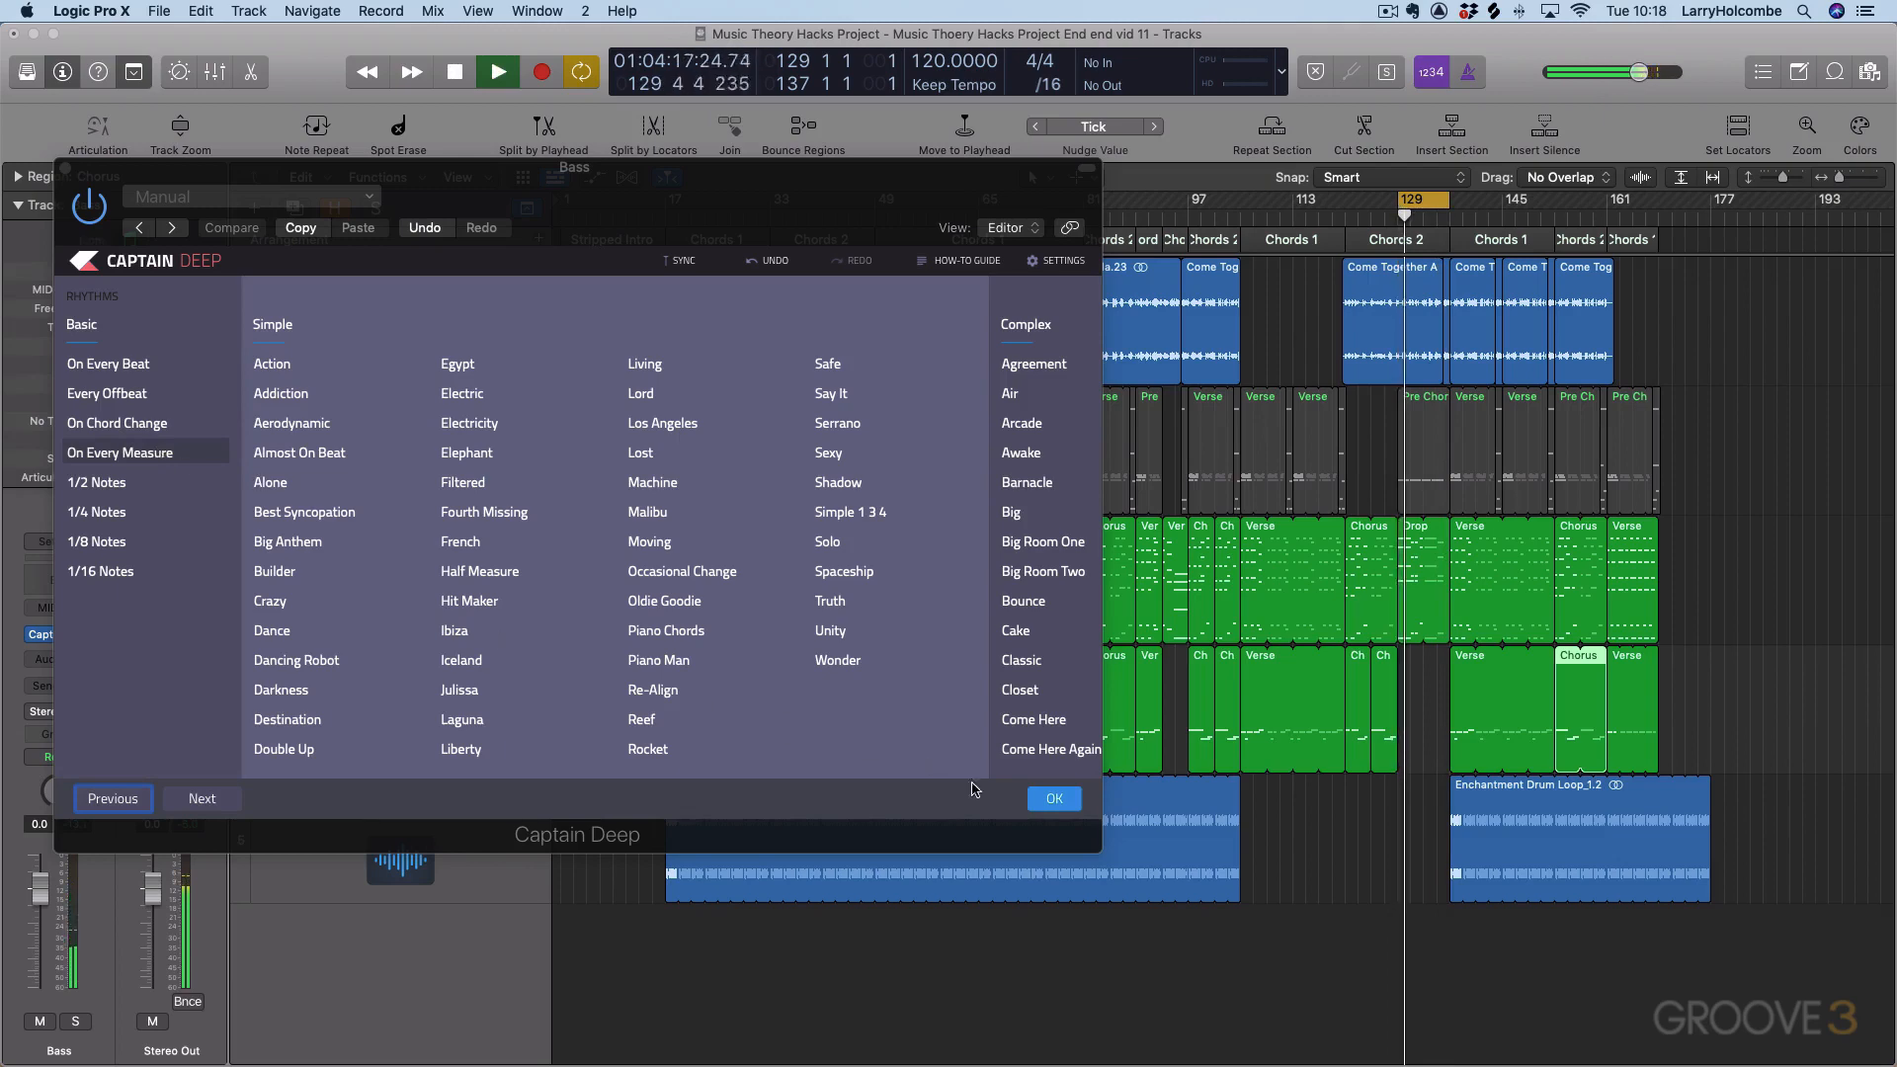
{"action": "left_click", "coordinate": [1054, 798]}
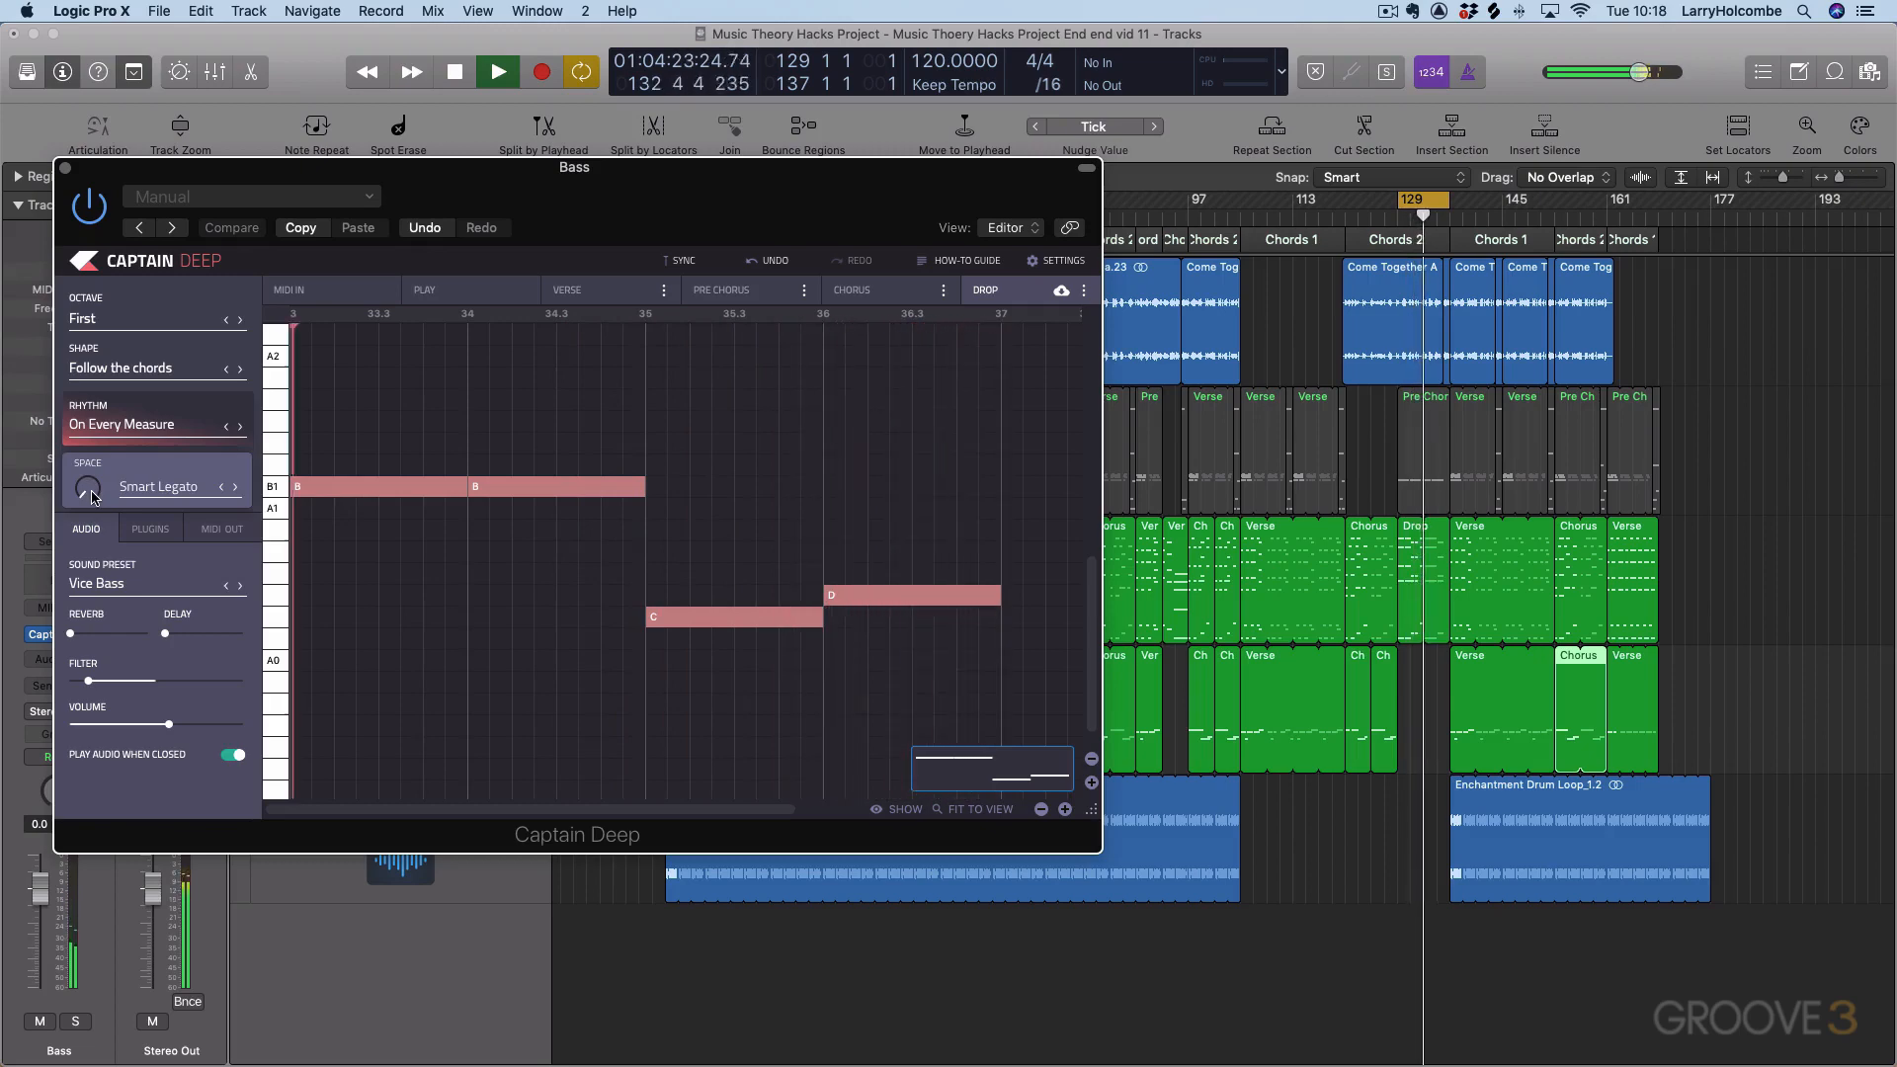
{"action": "left_click", "coordinate": [170, 424]}
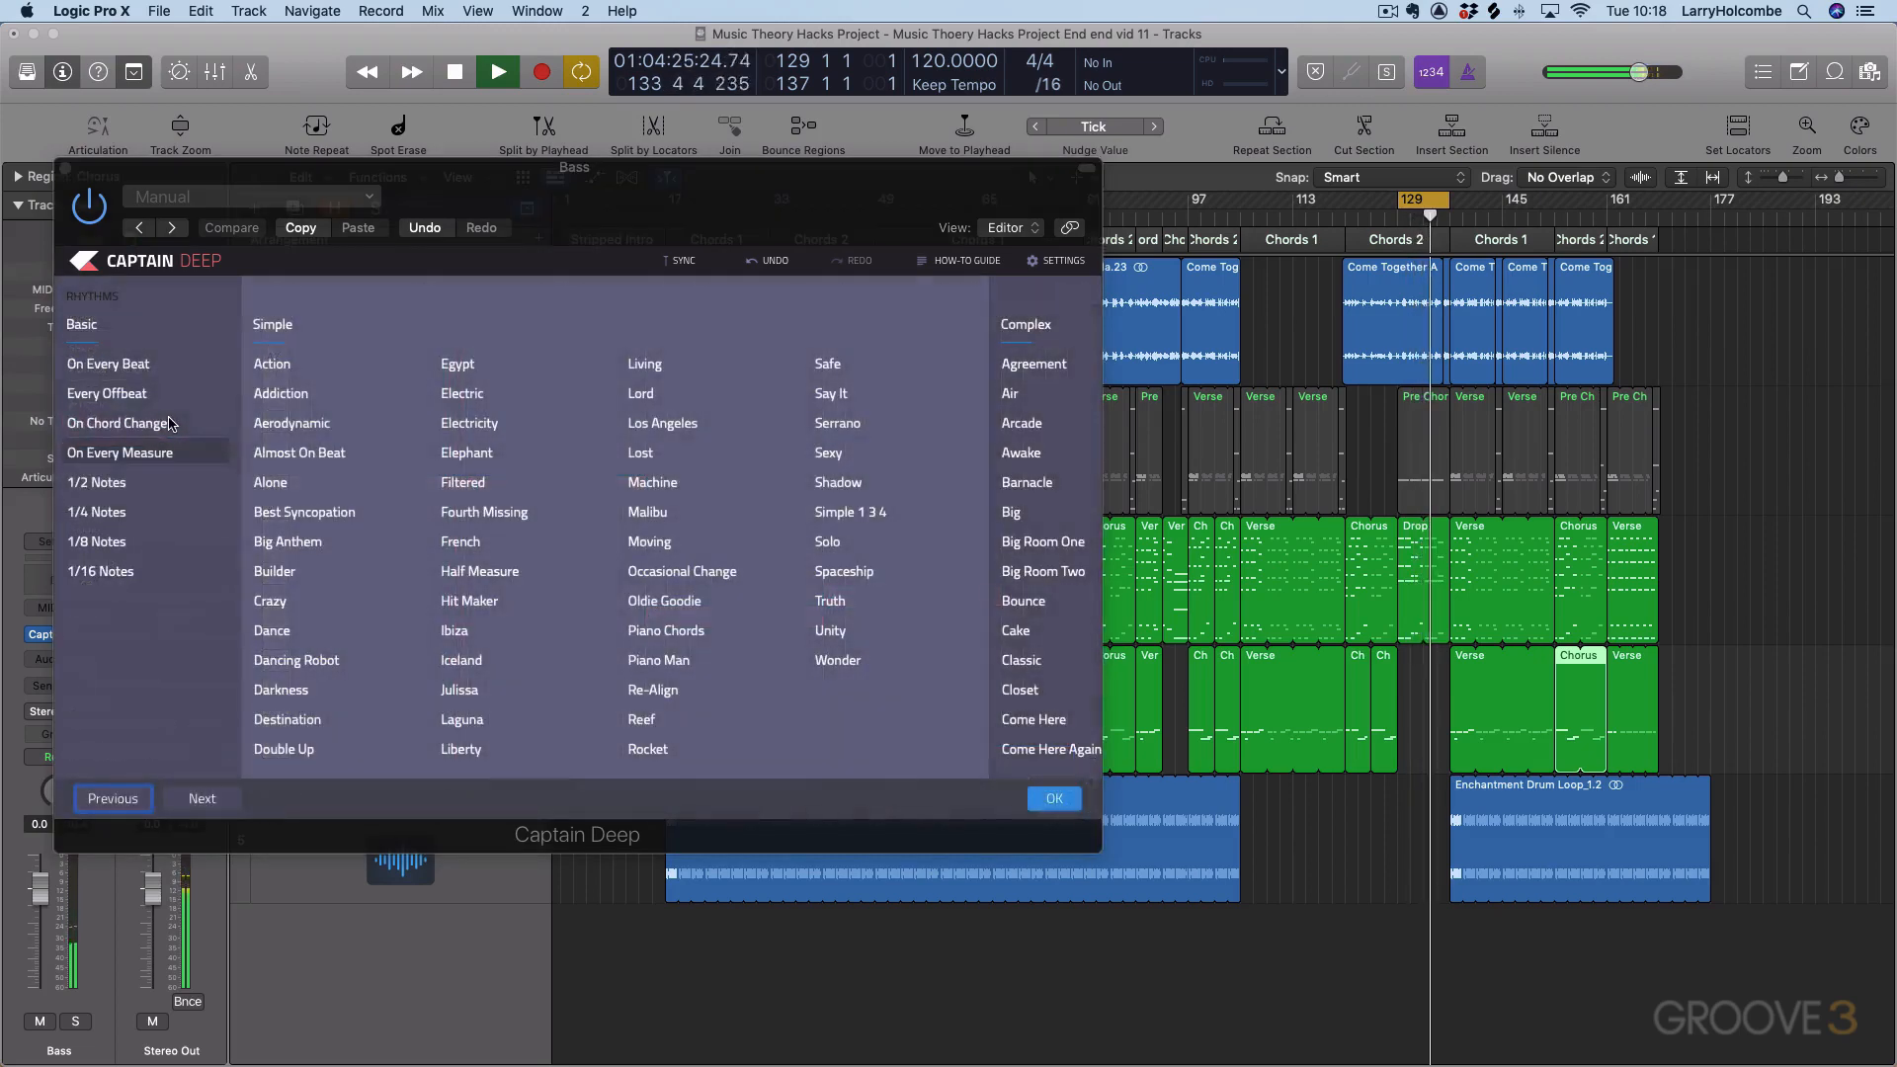
{"action": "left_click", "coordinate": [114, 512]}
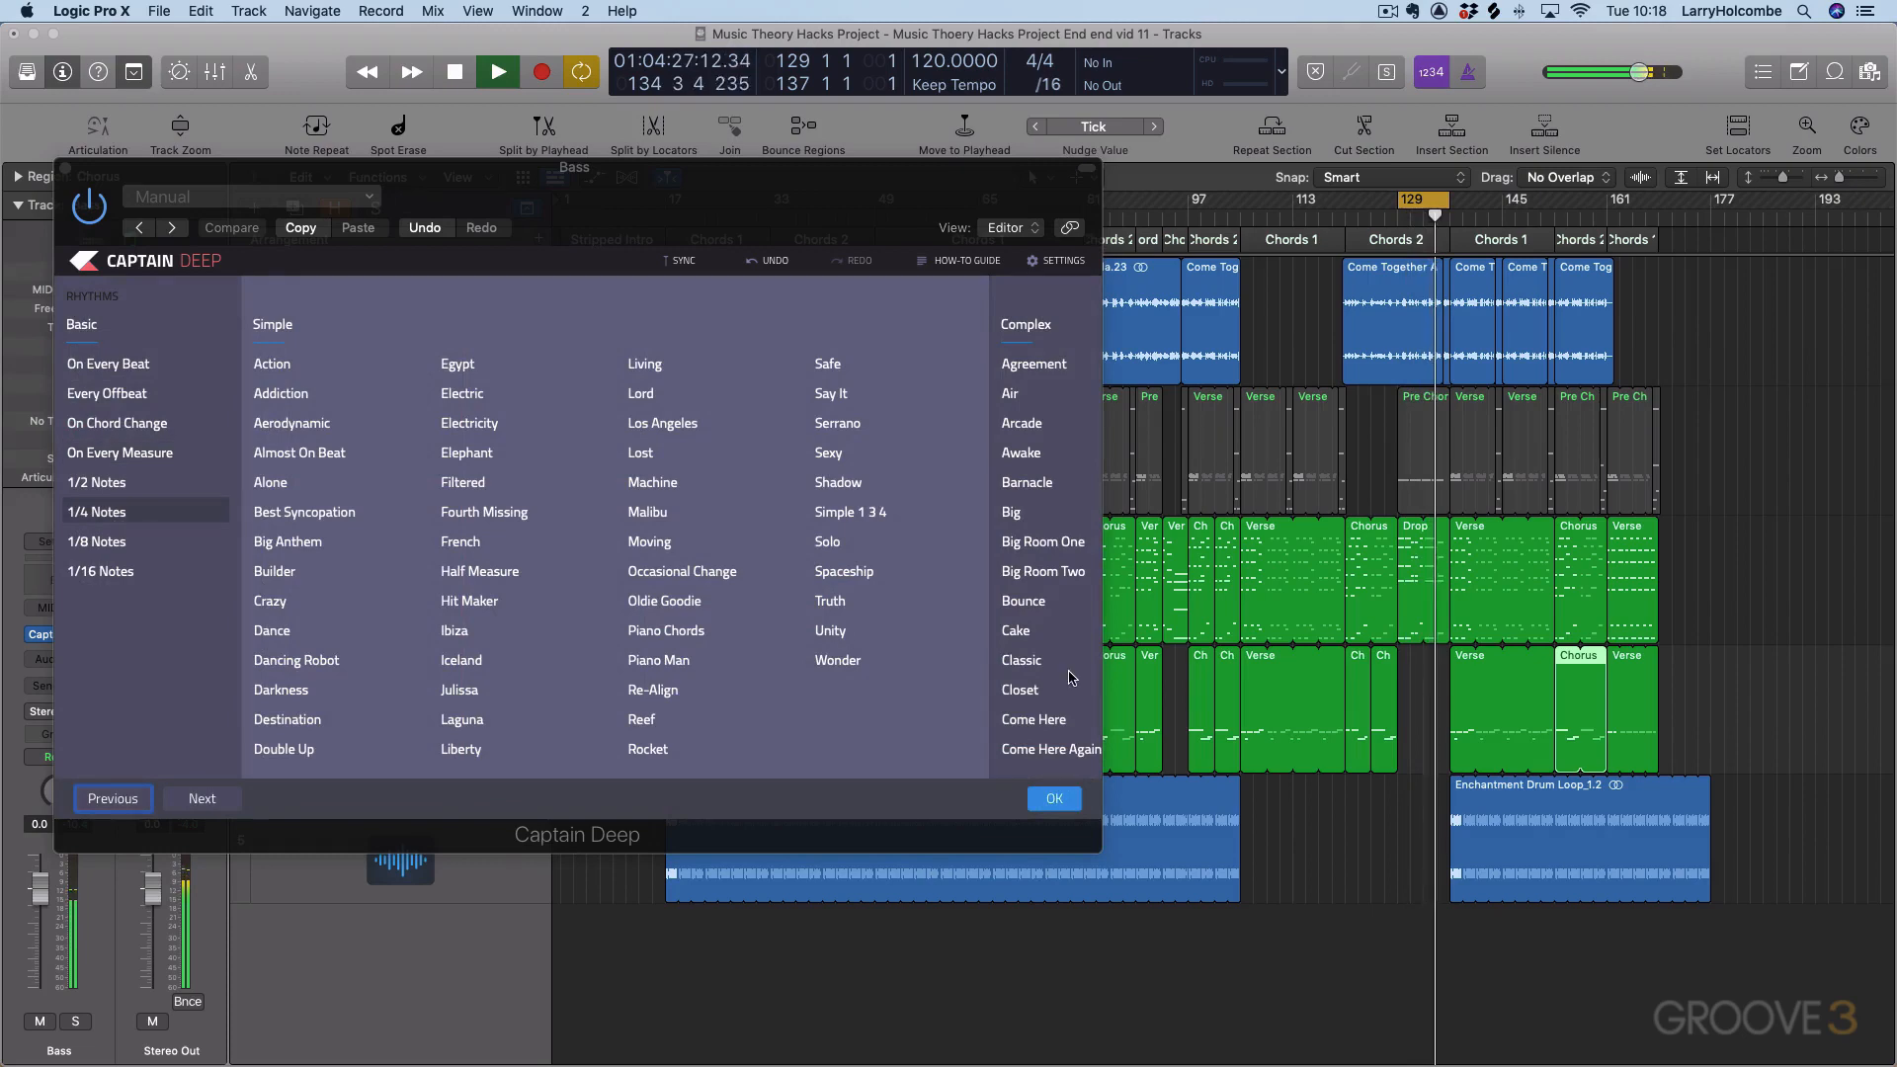
{"action": "left_click", "coordinate": [1054, 798]}
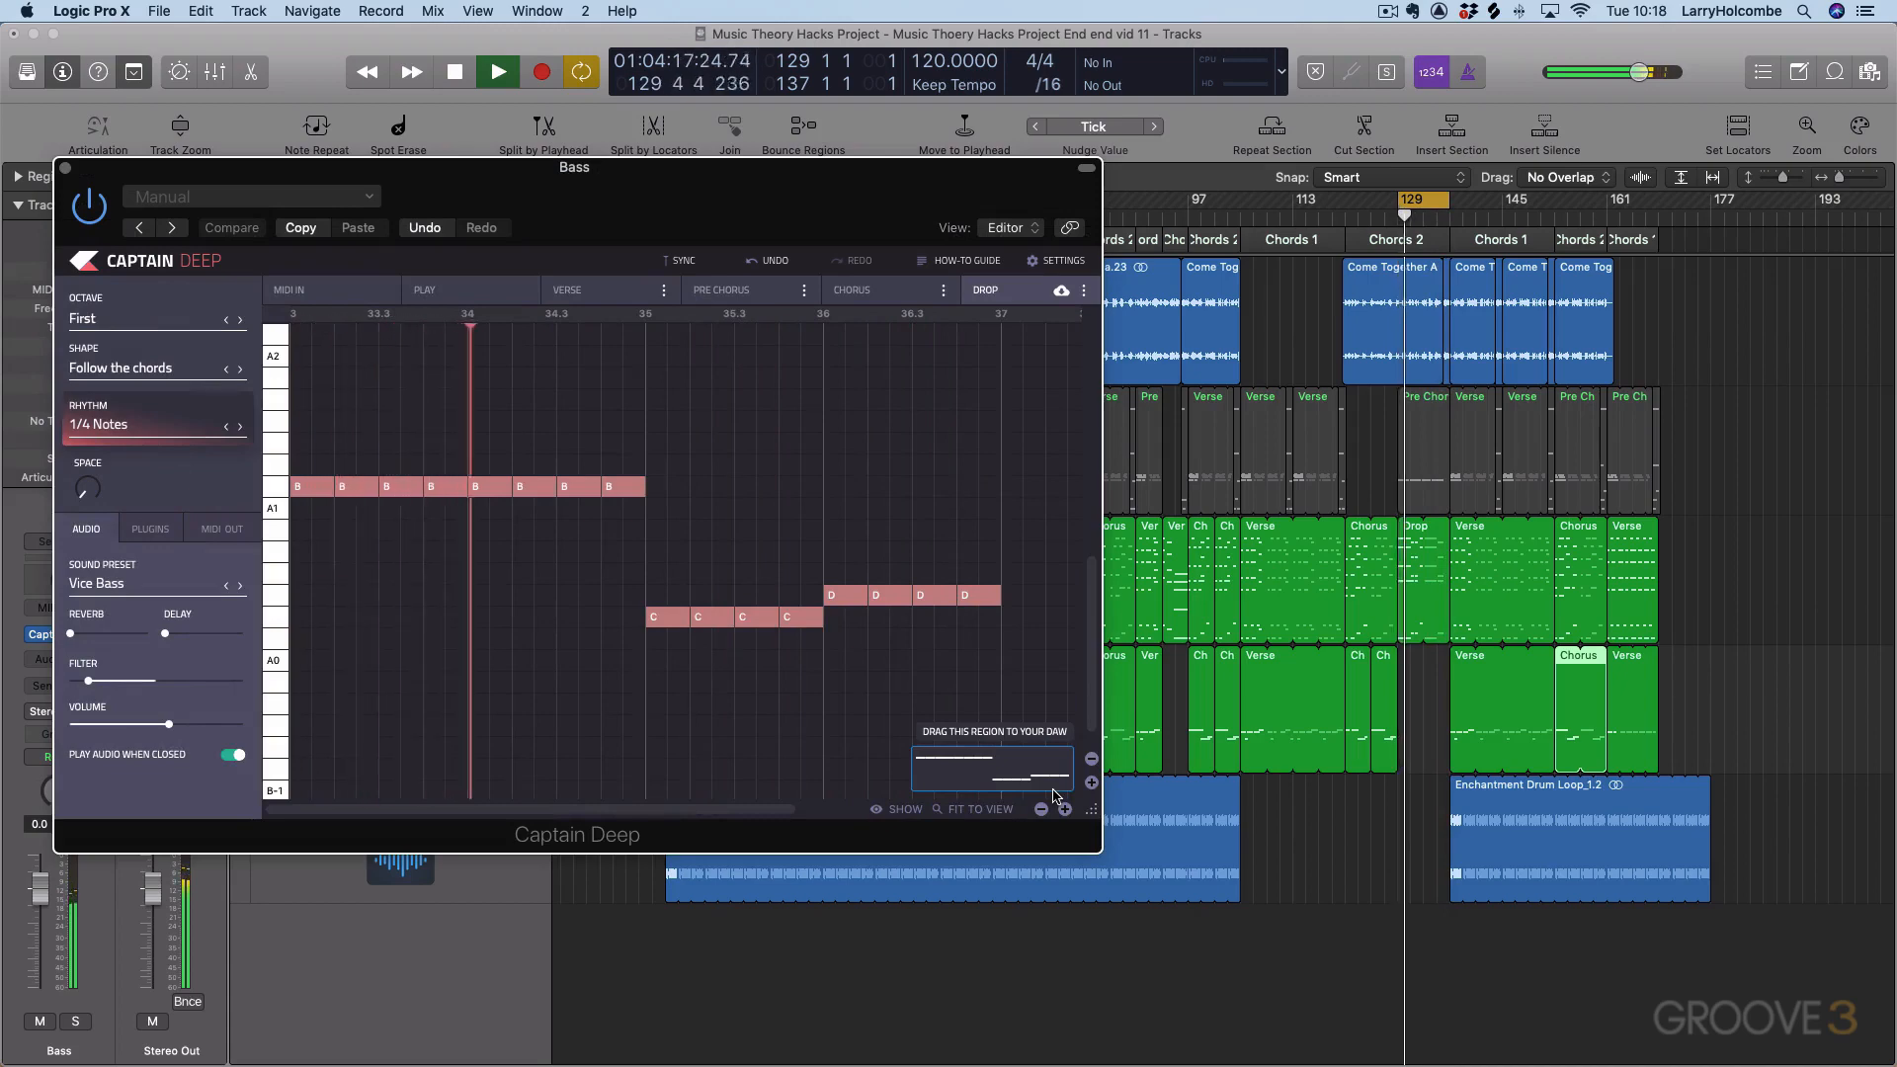
Step: Compare the 1/8 Notes rhythm, set the Drop bass rhythm to 1/2 Notes and stop playback
{"action": "left_click", "coordinate": [97, 425]}
{"action": "left_click", "coordinate": [109, 540]}
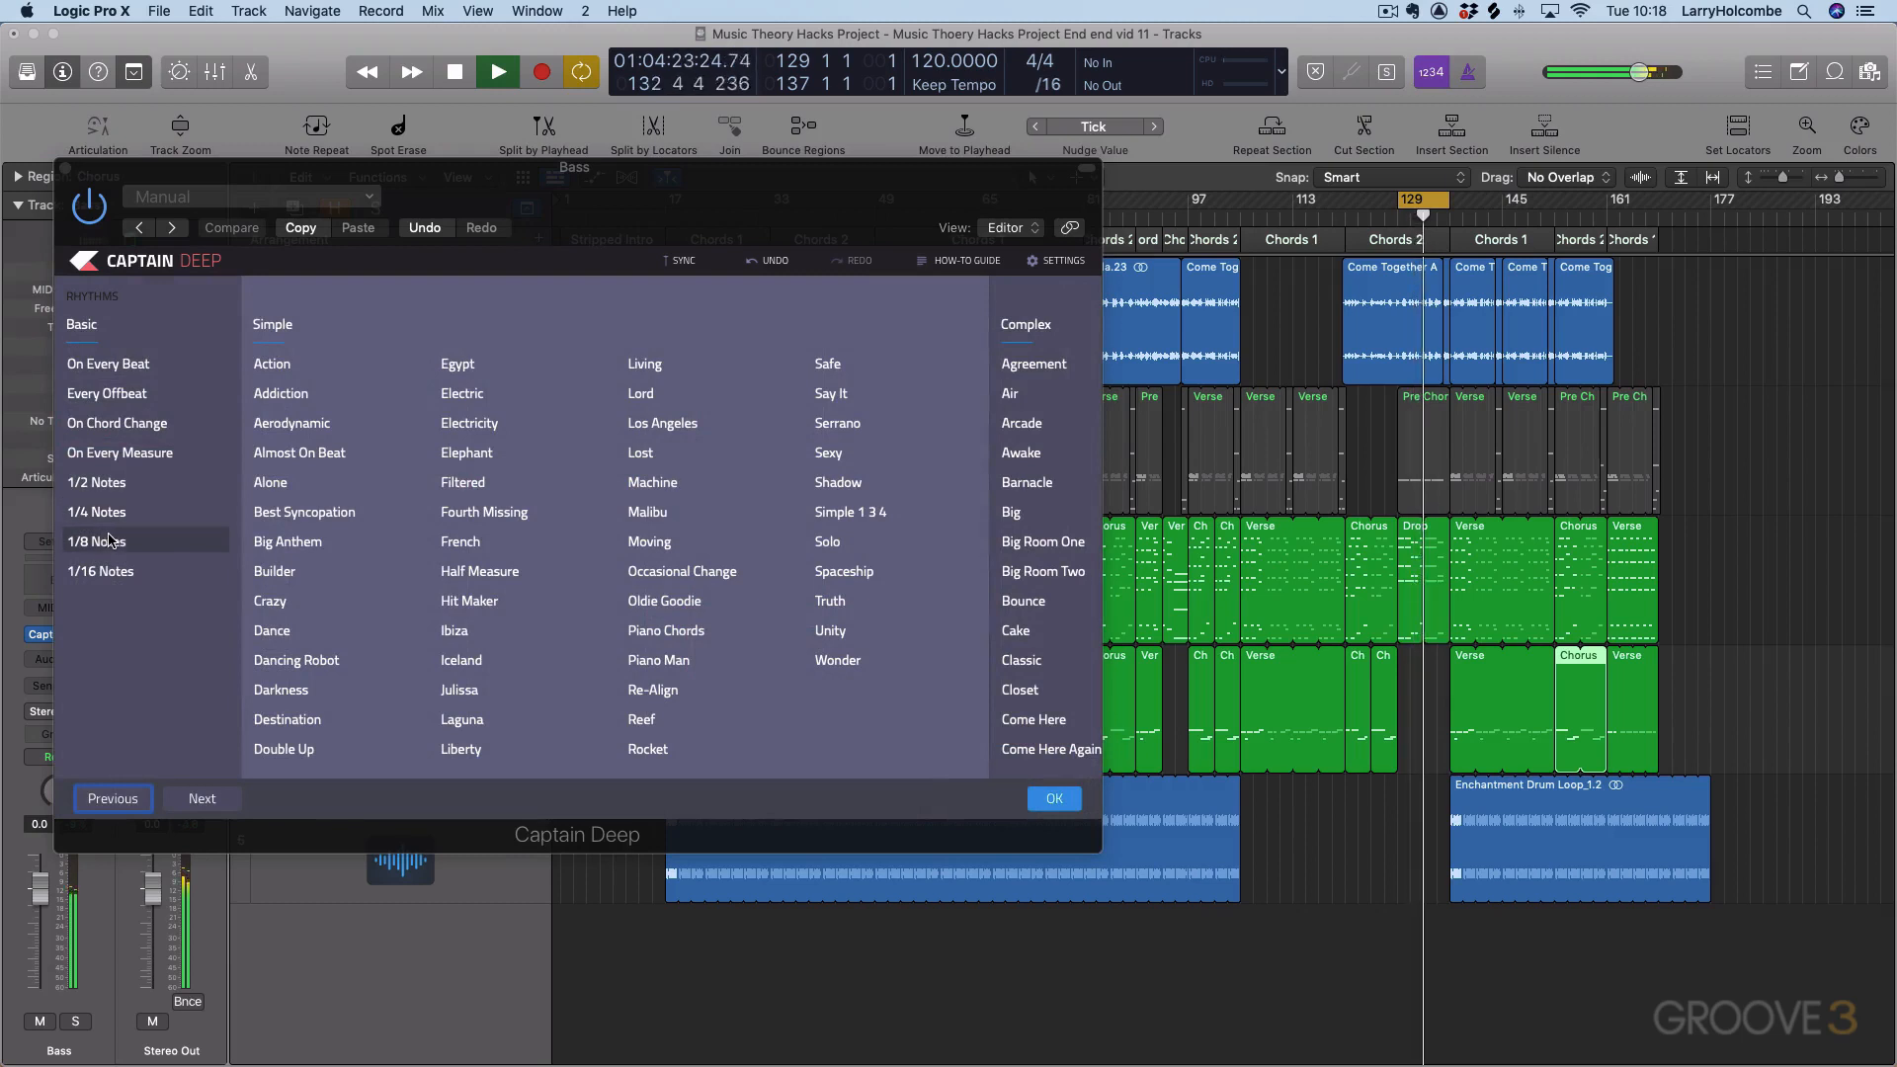
{"action": "left_click", "coordinate": [116, 485]}
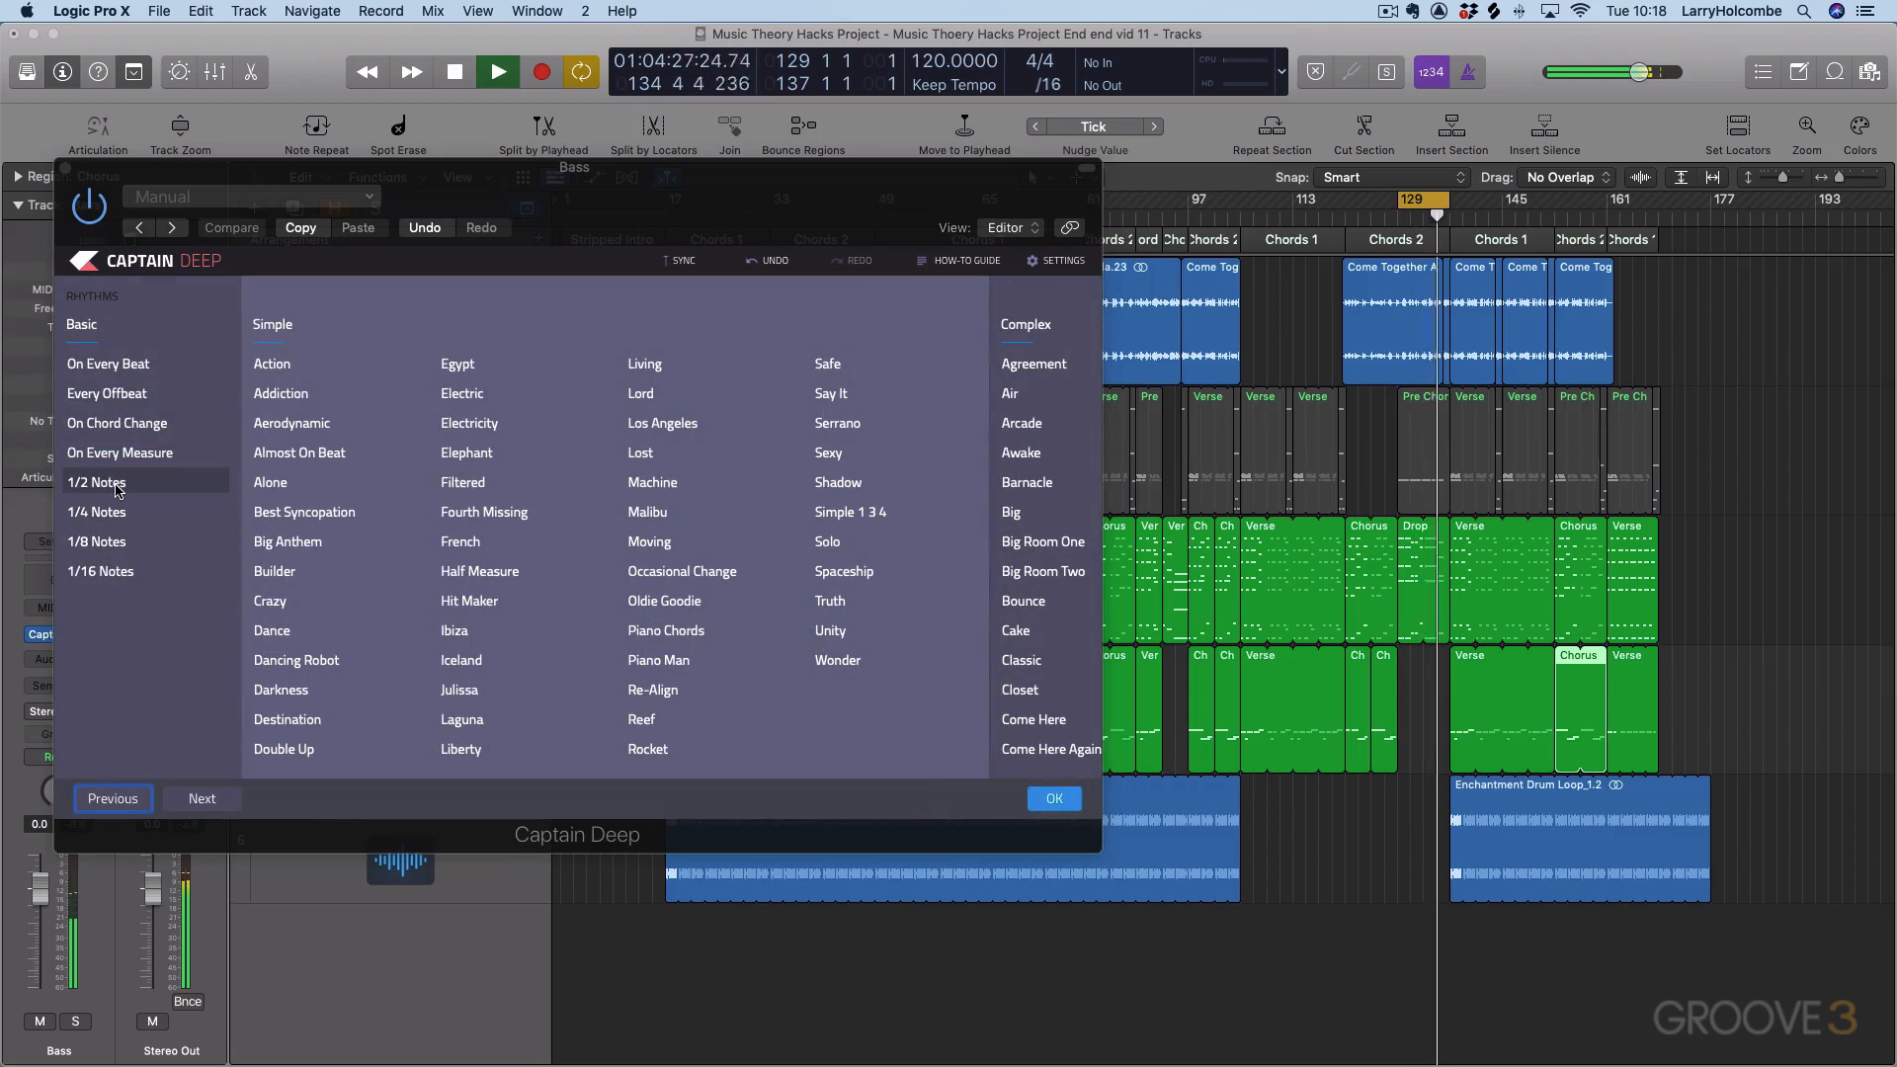
{"action": "left_click", "coordinate": [1054, 798]}
{"action": "key", "text": "space"}
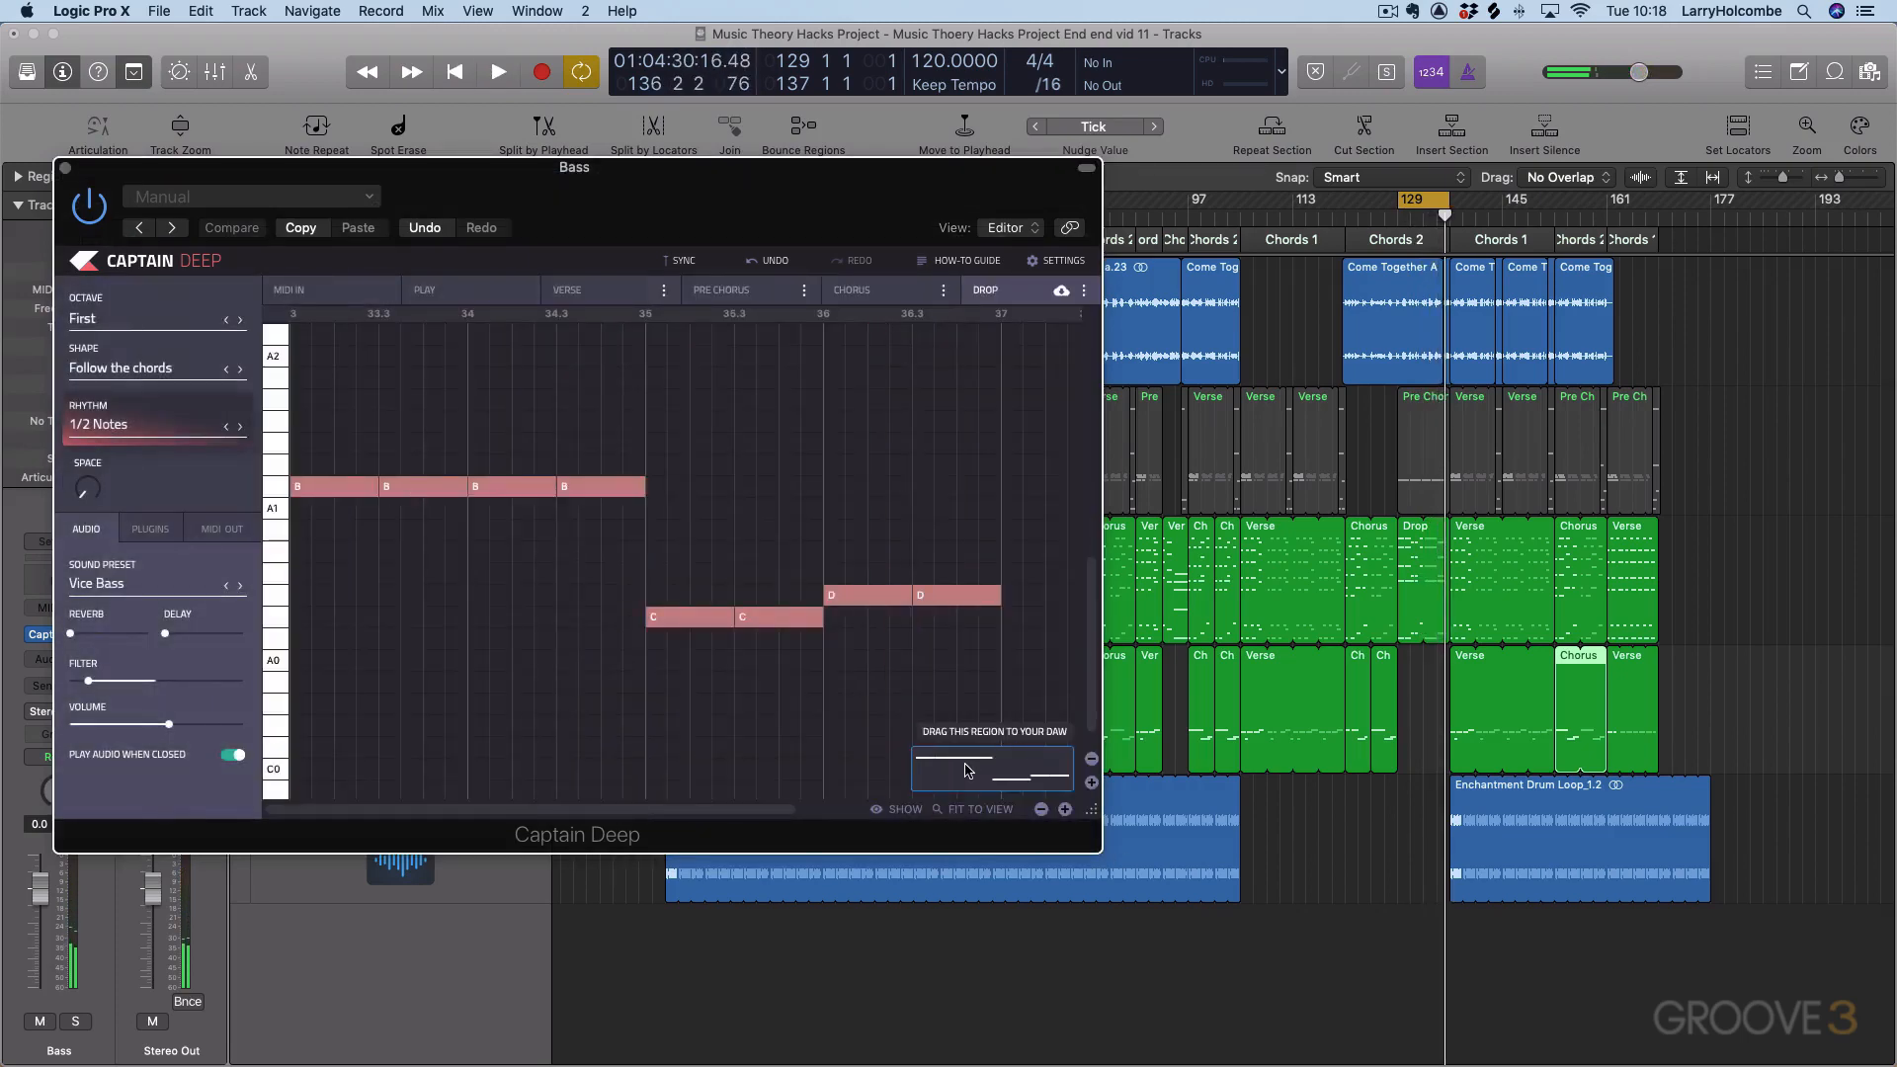
Step: Place the Drop bass region on the Bass track at bar 129, loop it to bar 137, play it and close Captain Deep
{"action": "left_click_drag", "start_coordinate": [967, 771], "coordinate": [1448, 775]}
{"action": "key", "text": "space"}
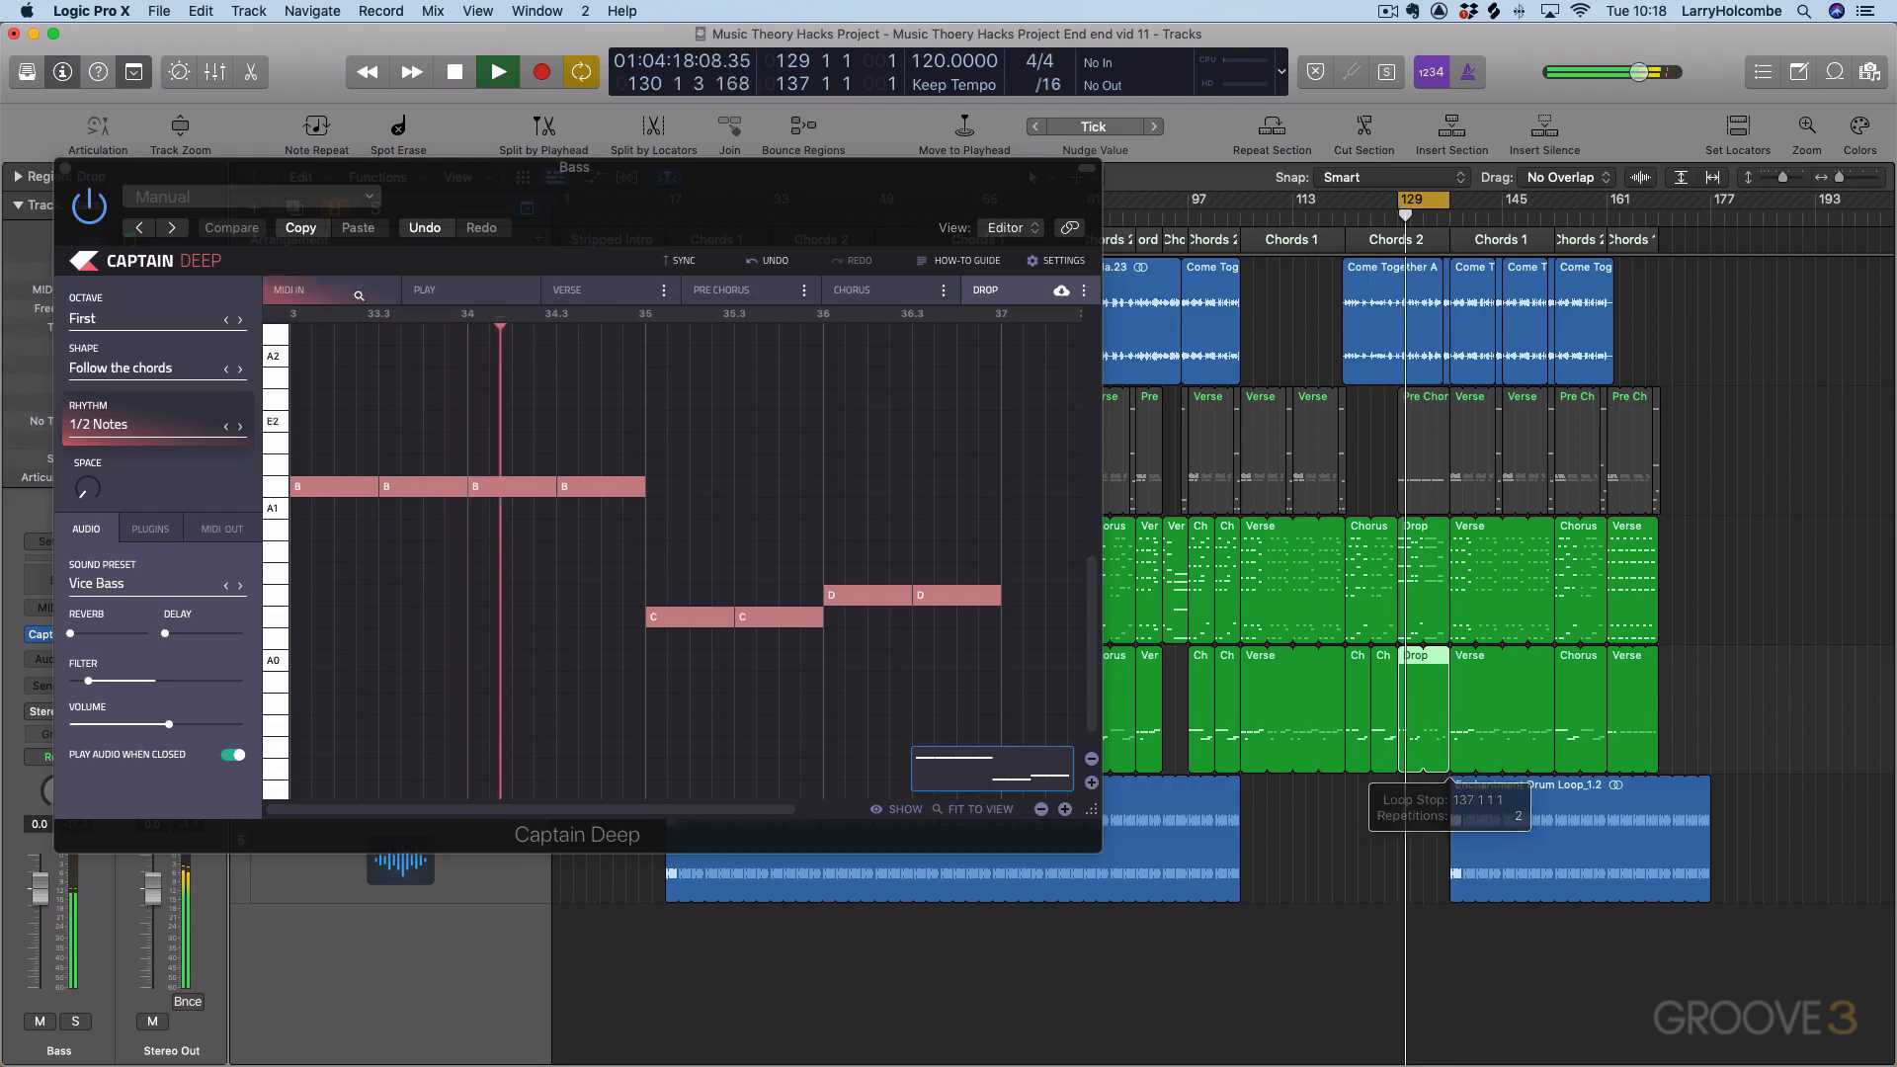
{"action": "left_click", "coordinate": [64, 170]}
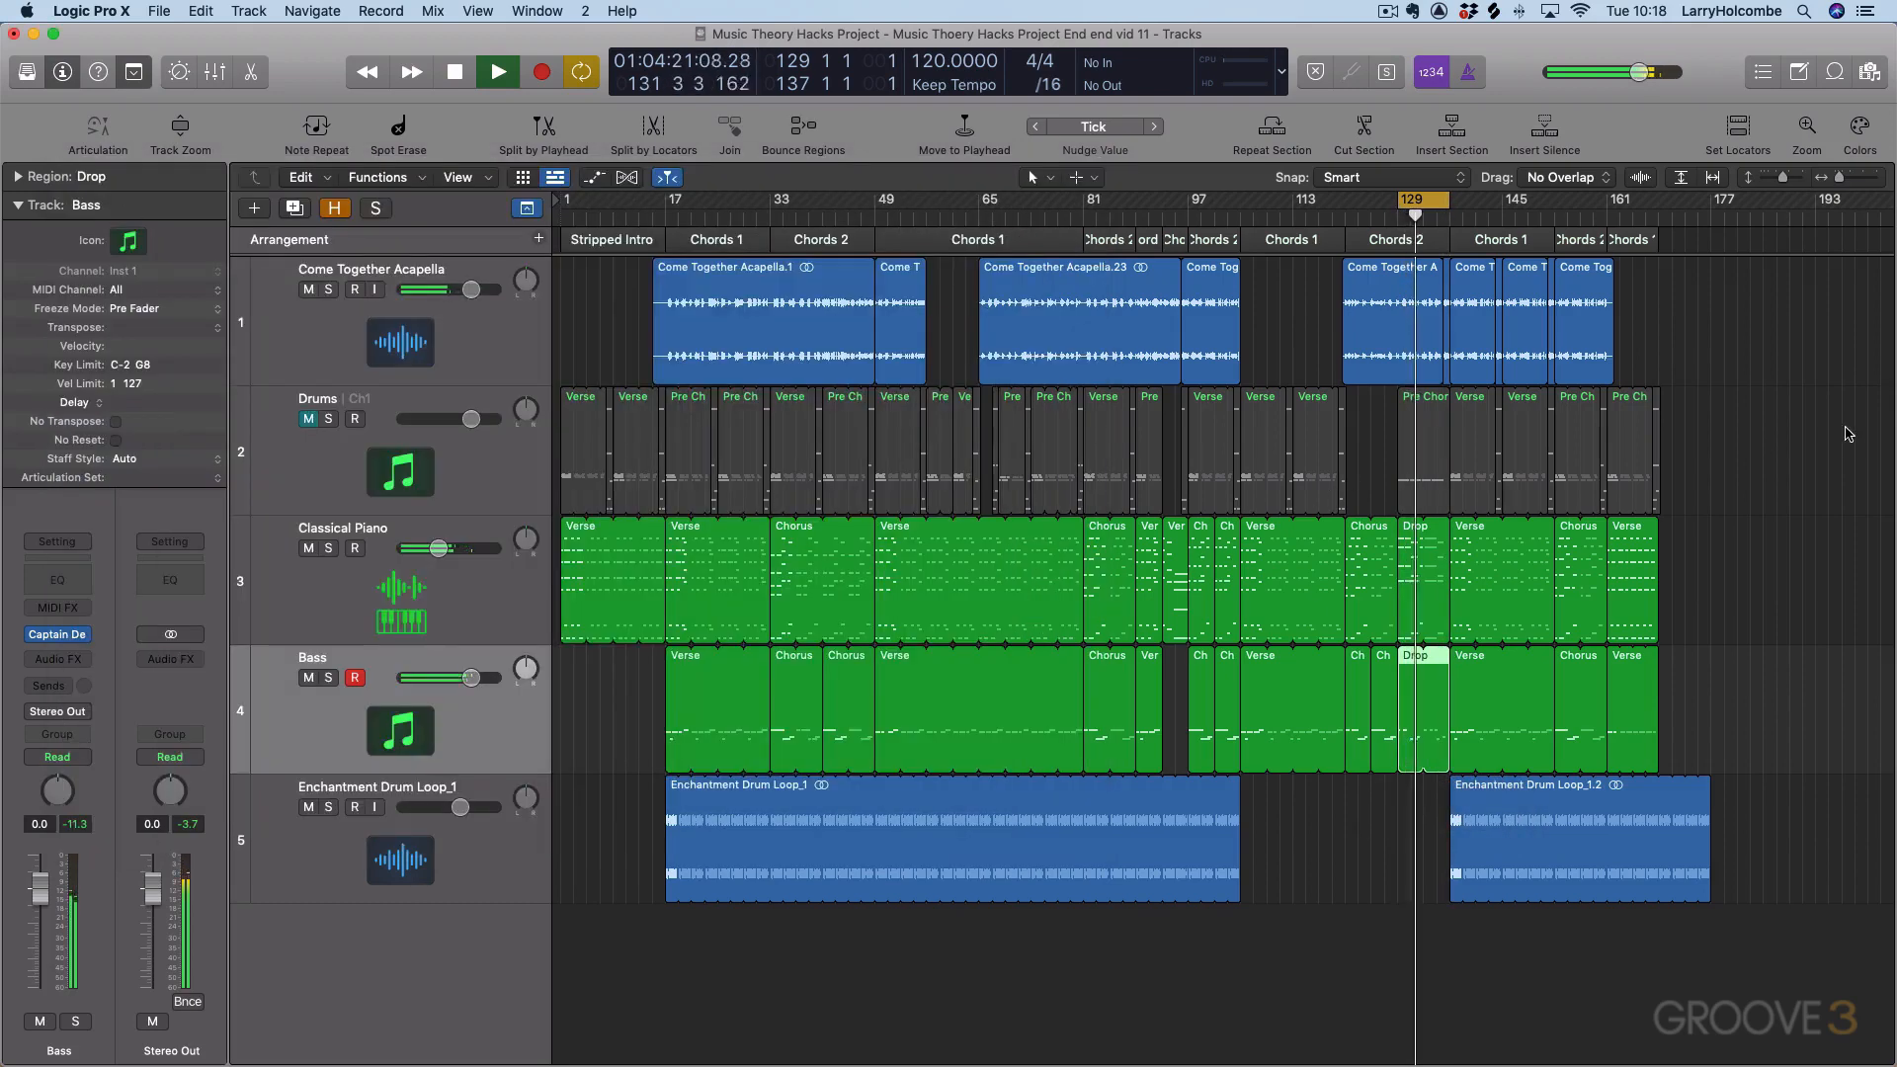
Step: Fit the whole arrangement in view and turn off cycling so playback continues past bar 137
{"action": "left_click", "coordinate": [1846, 432]}
{"action": "key", "text": "z"}
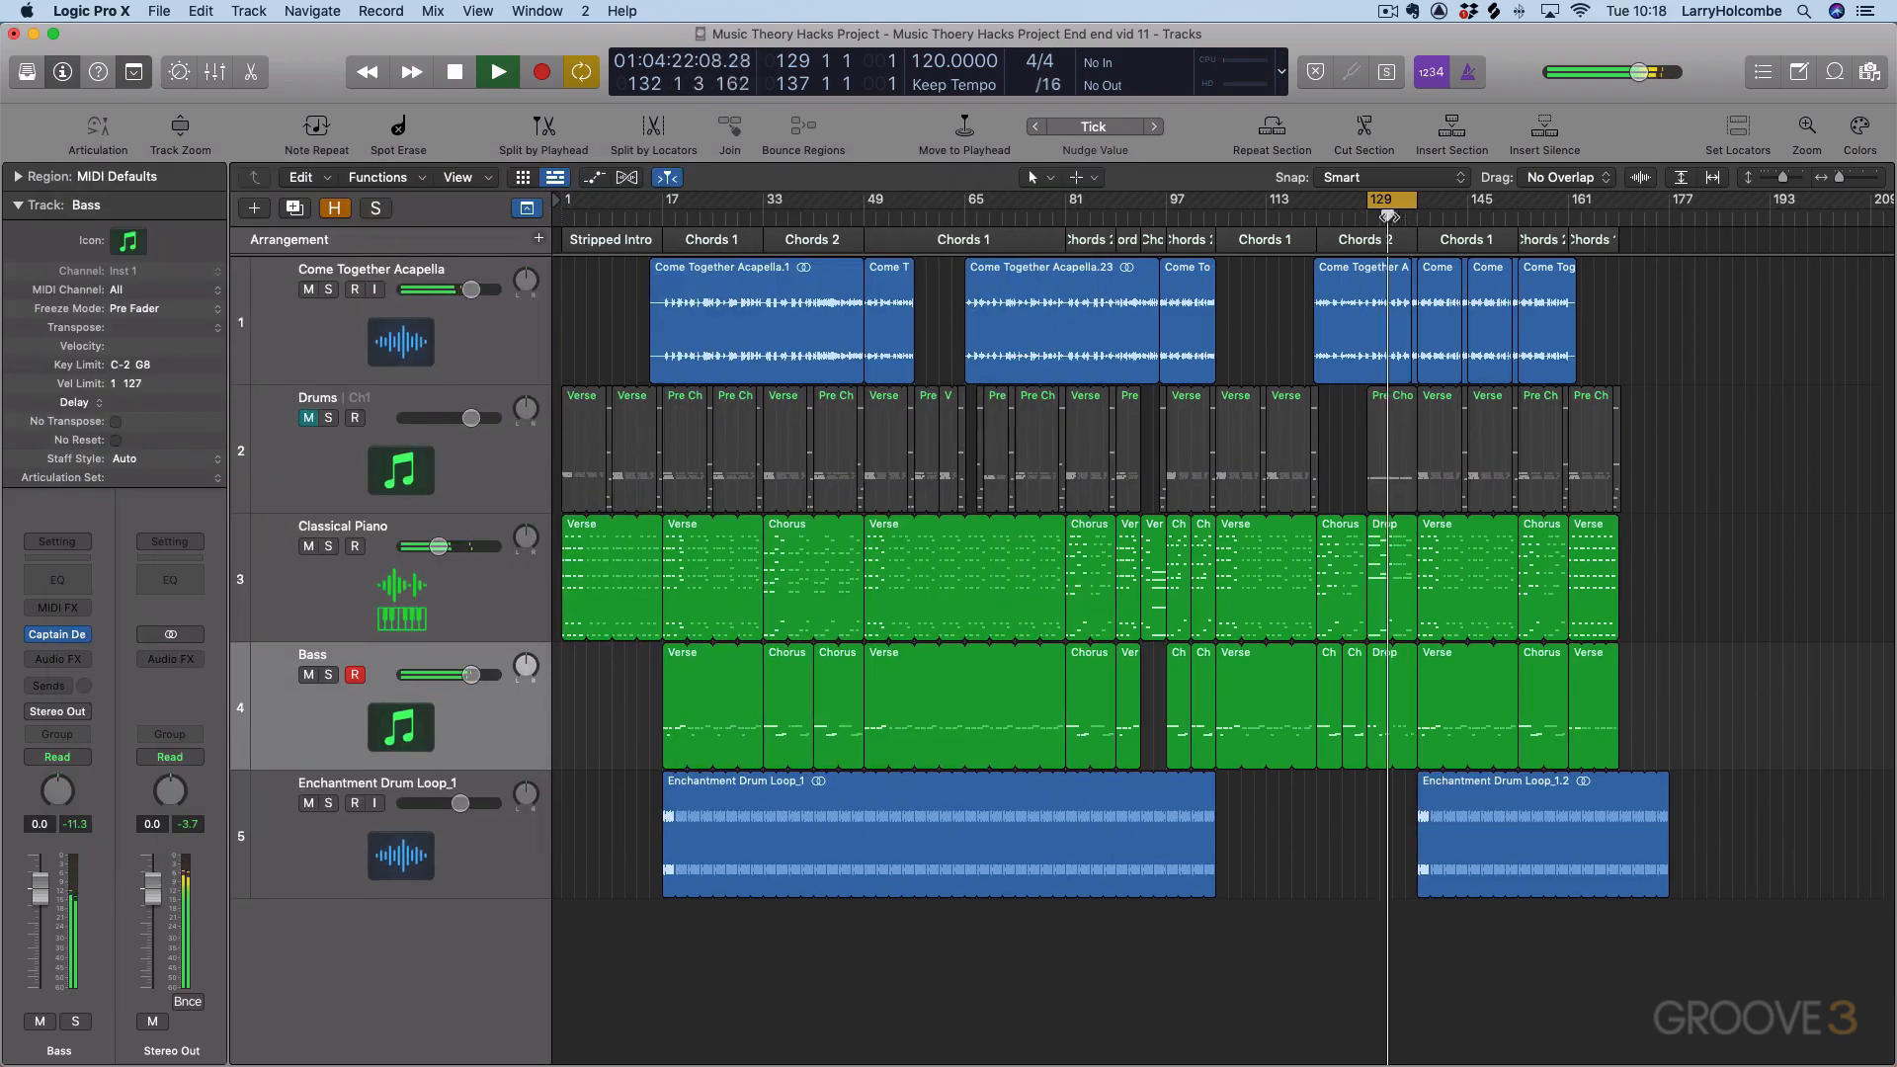
{"action": "left_click", "coordinate": [1390, 200]}
{"action": "left_click", "coordinate": [1694, 400], "text": "ctrl+alt"}
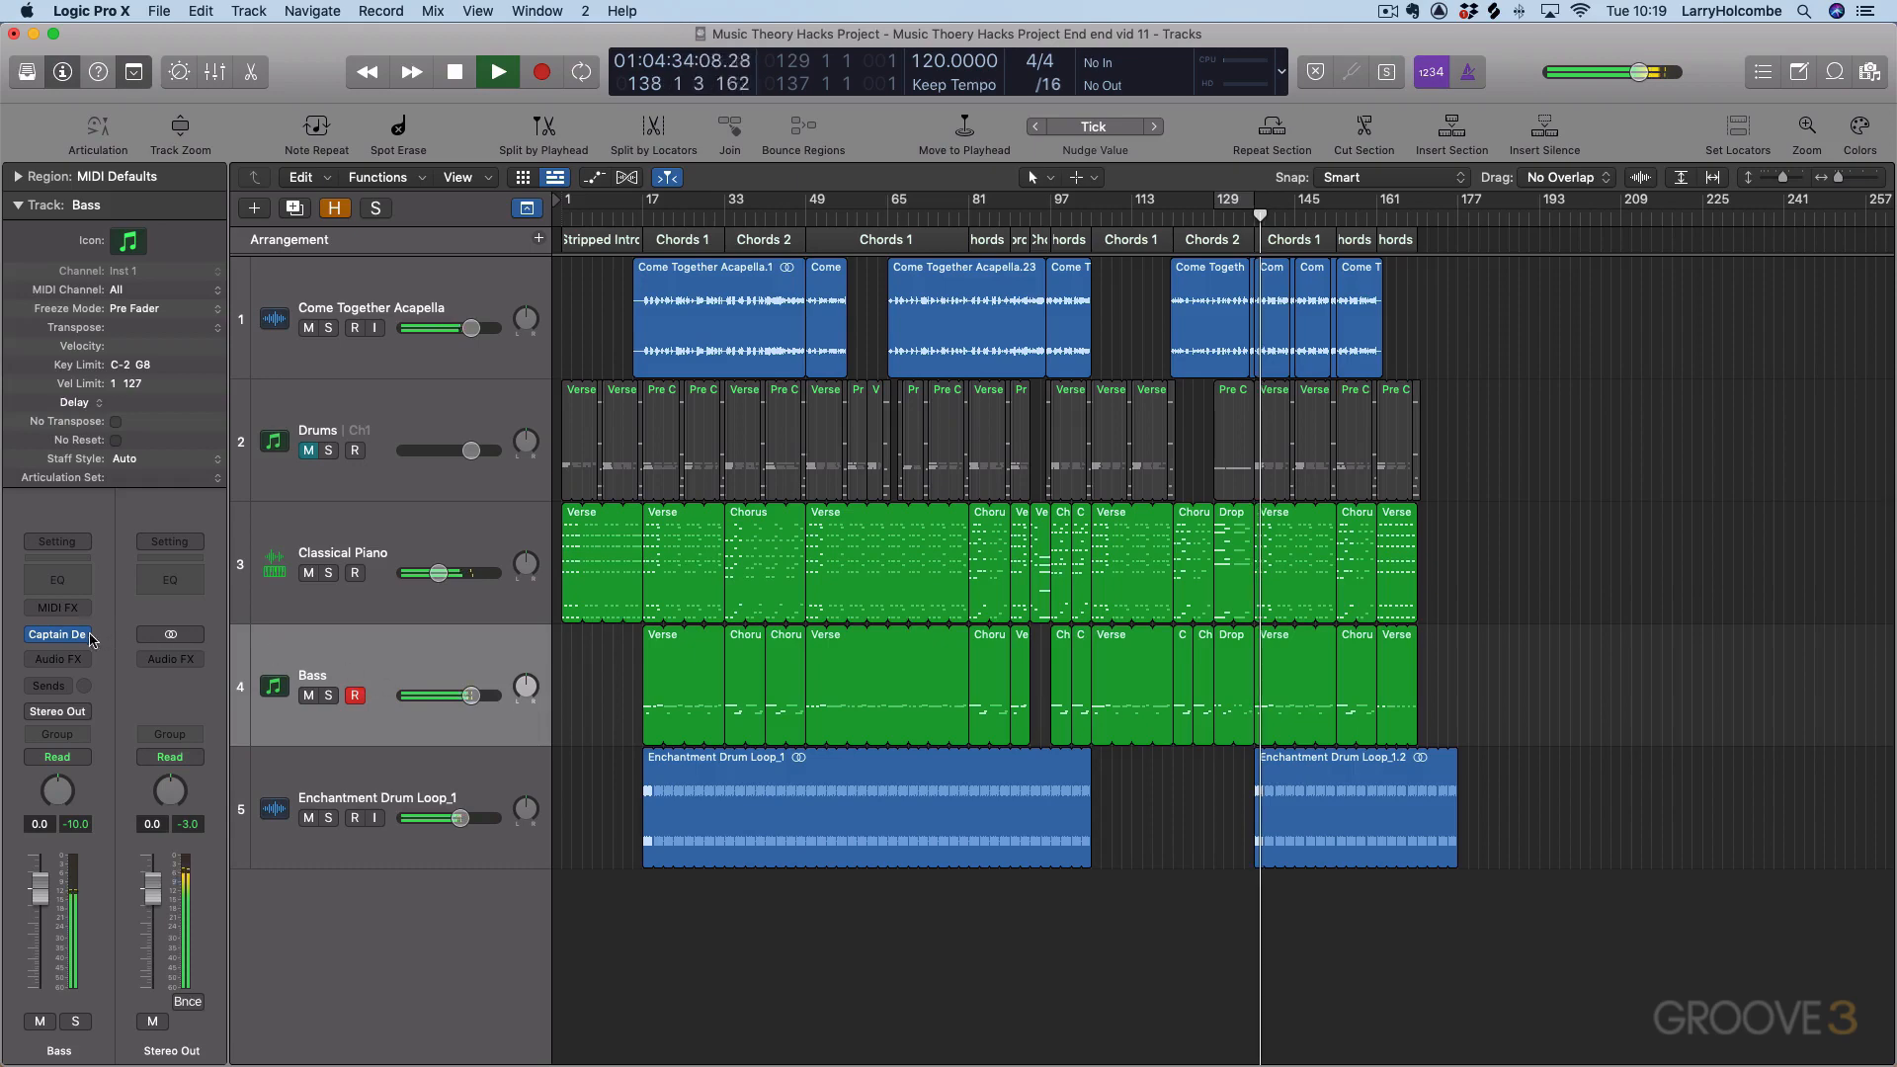
Step: Stop playback, set Captain Deep on the Bass track to MIDI In mode, close it and resume playback
{"action": "key", "text": "space"}
{"action": "left_click", "coordinate": [59, 635]}
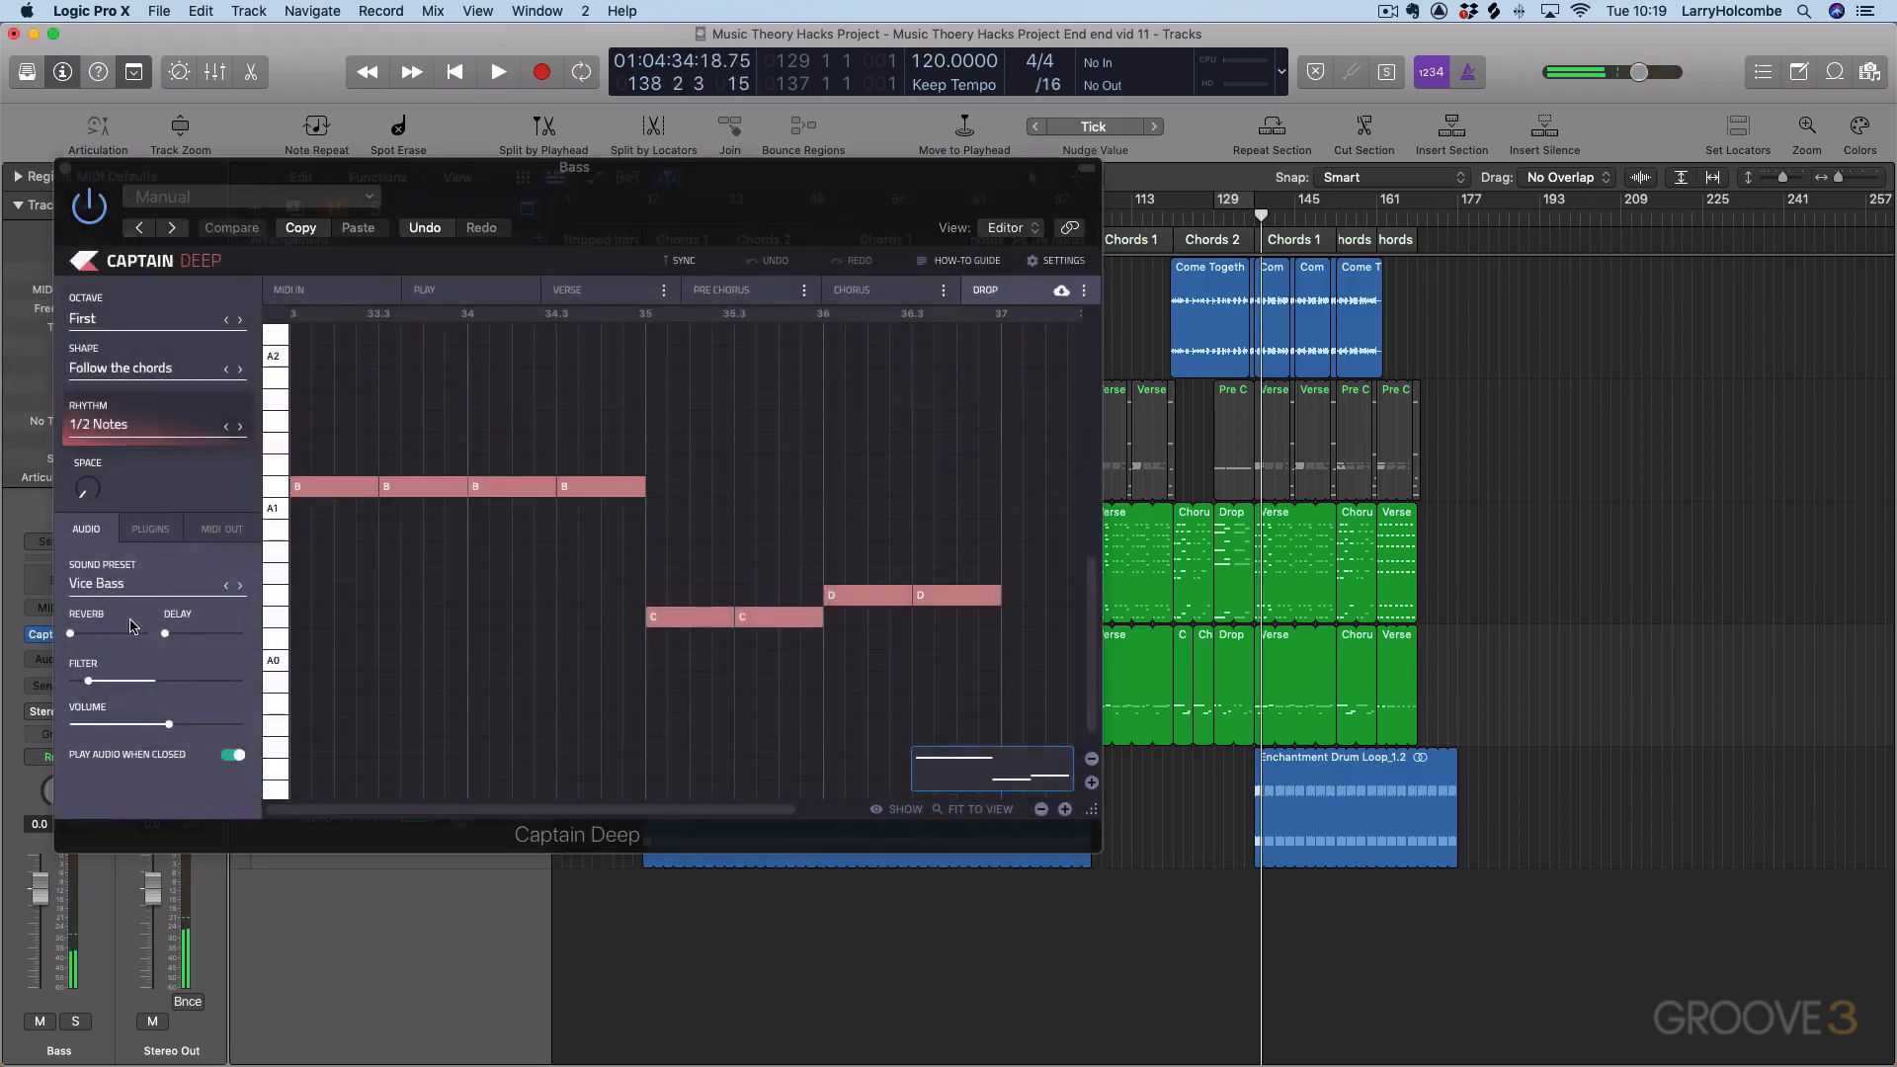
{"action": "left_click", "coordinate": [307, 294]}
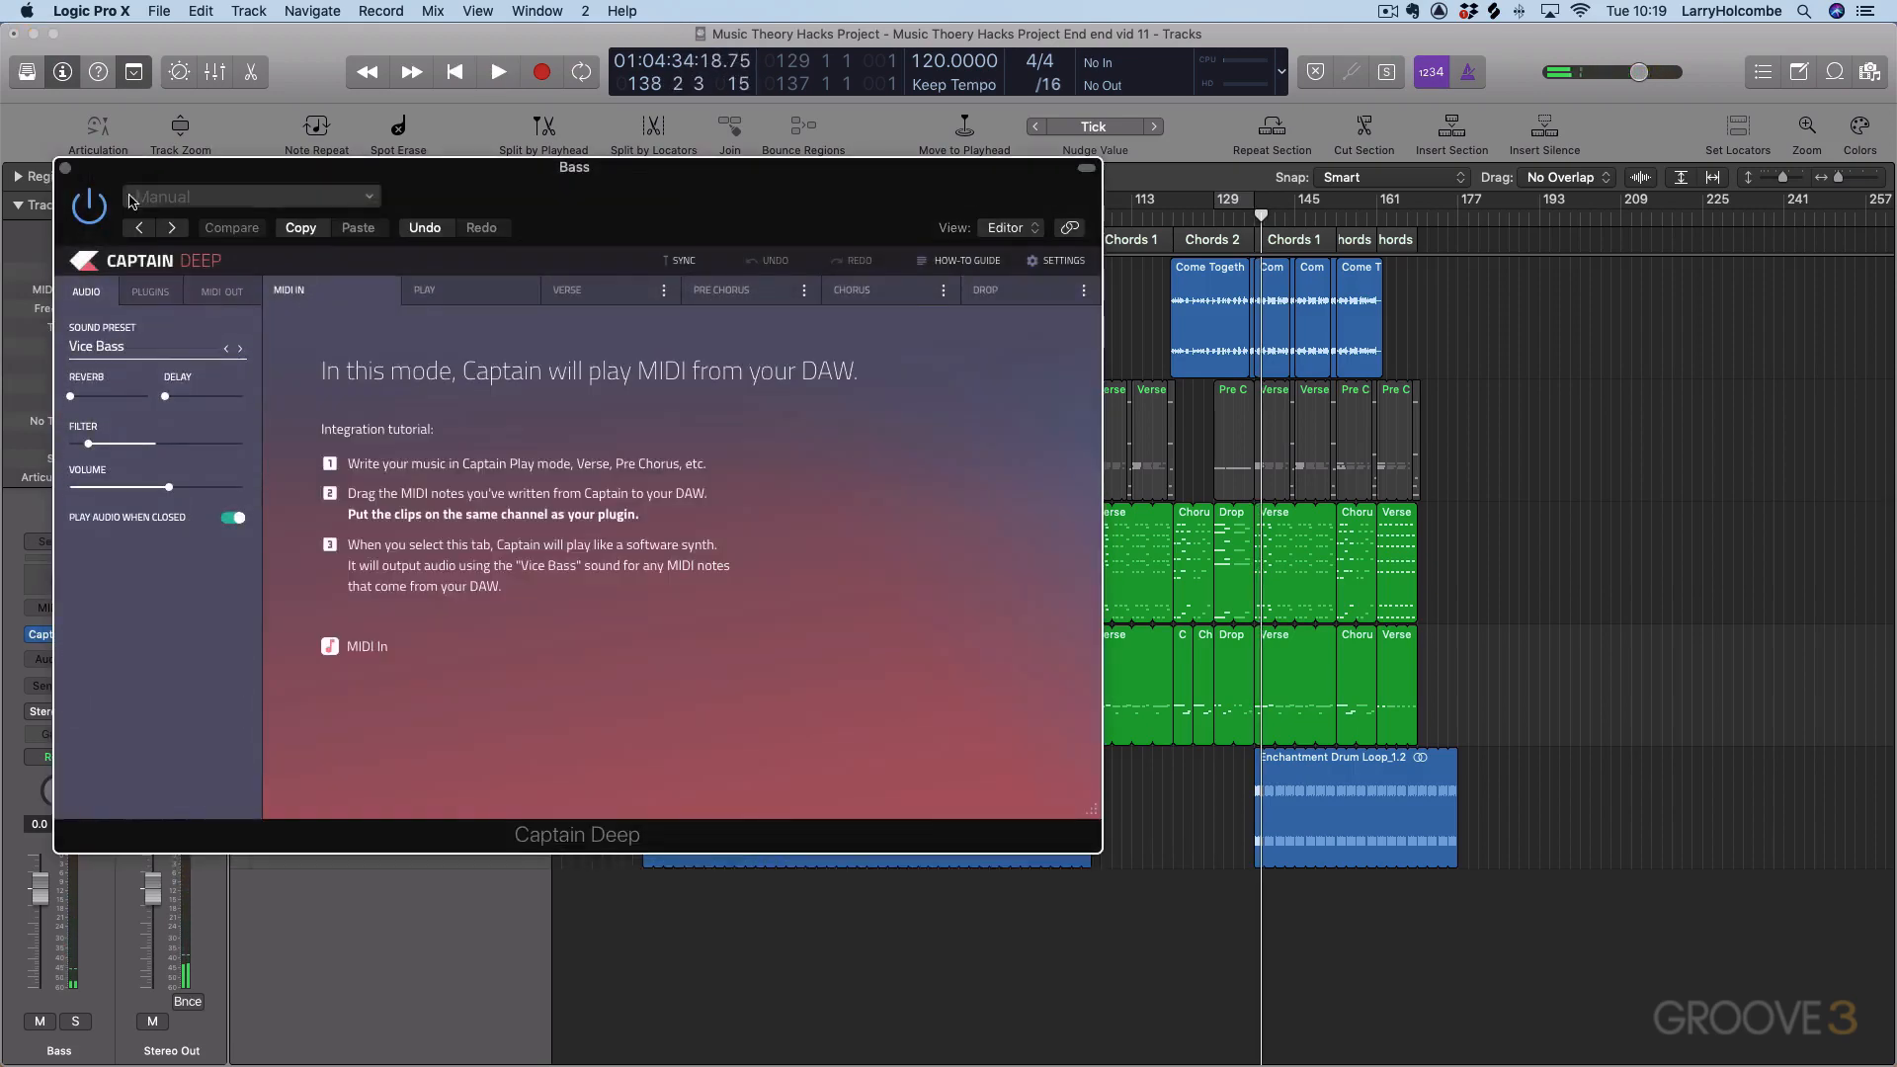
{"action": "left_click", "coordinate": [65, 168]}
{"action": "key", "text": "space"}
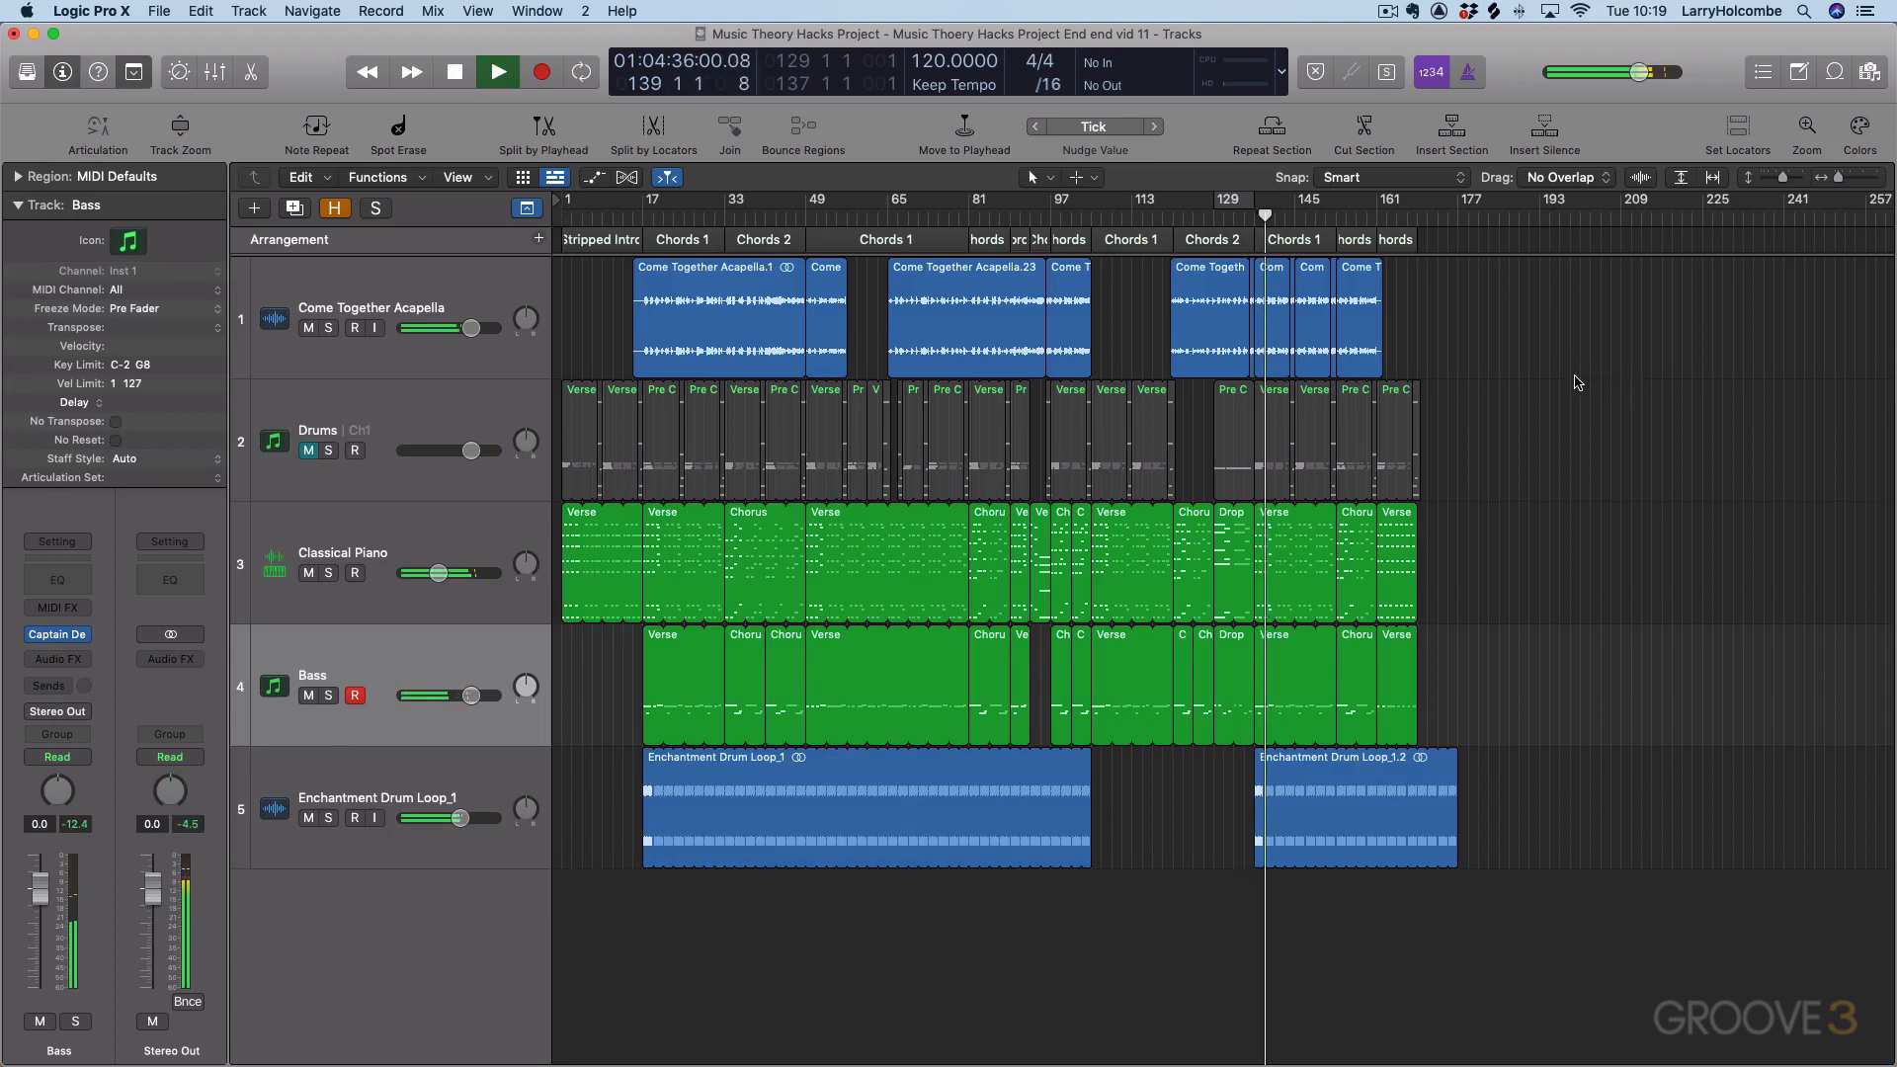
Step: Stop playback and inspect the notes of the Classical Piano Verse region at bar 93 in the Piano Roll, closing the editor when done
{"action": "key", "text": "super+Up"}
{"action": "key", "text": "super+Up"}
{"action": "key", "text": "super+Up"}
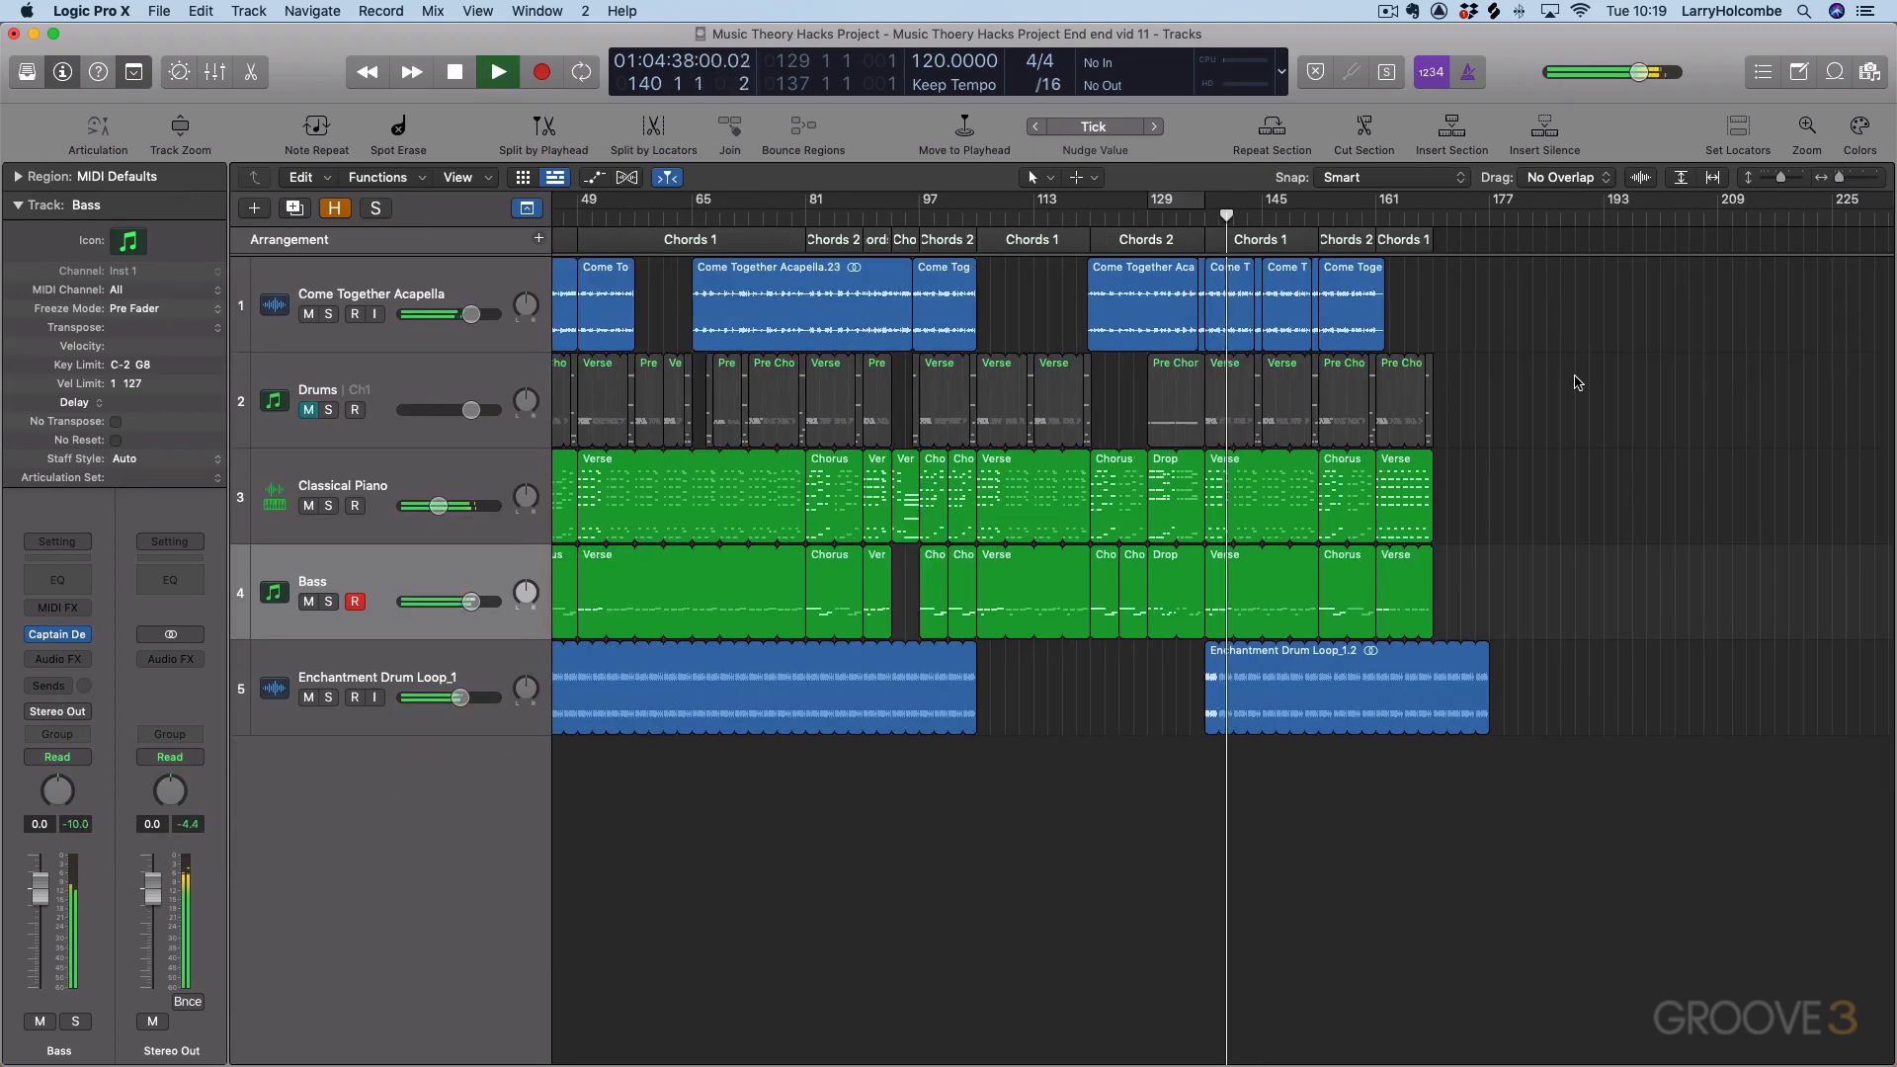
{"action": "key", "text": "super+Right"}
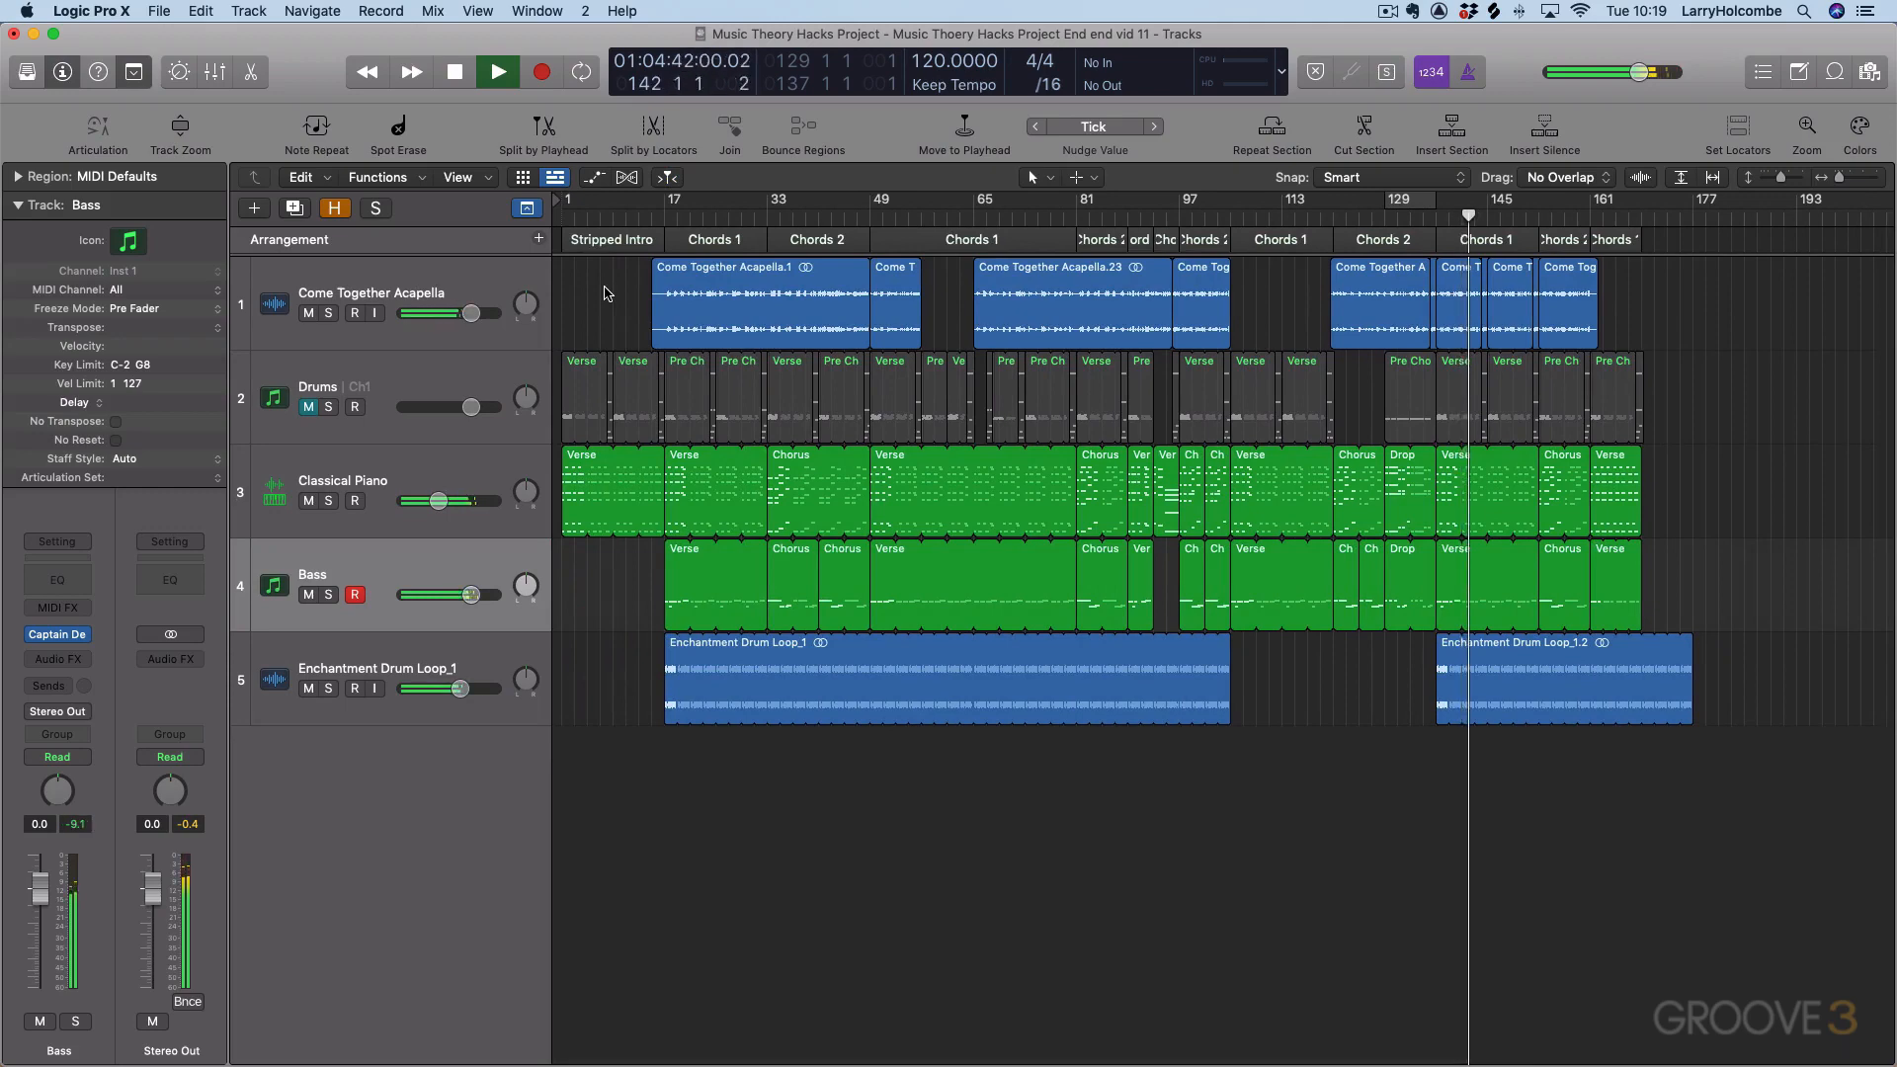
{"action": "key", "text": "space"}
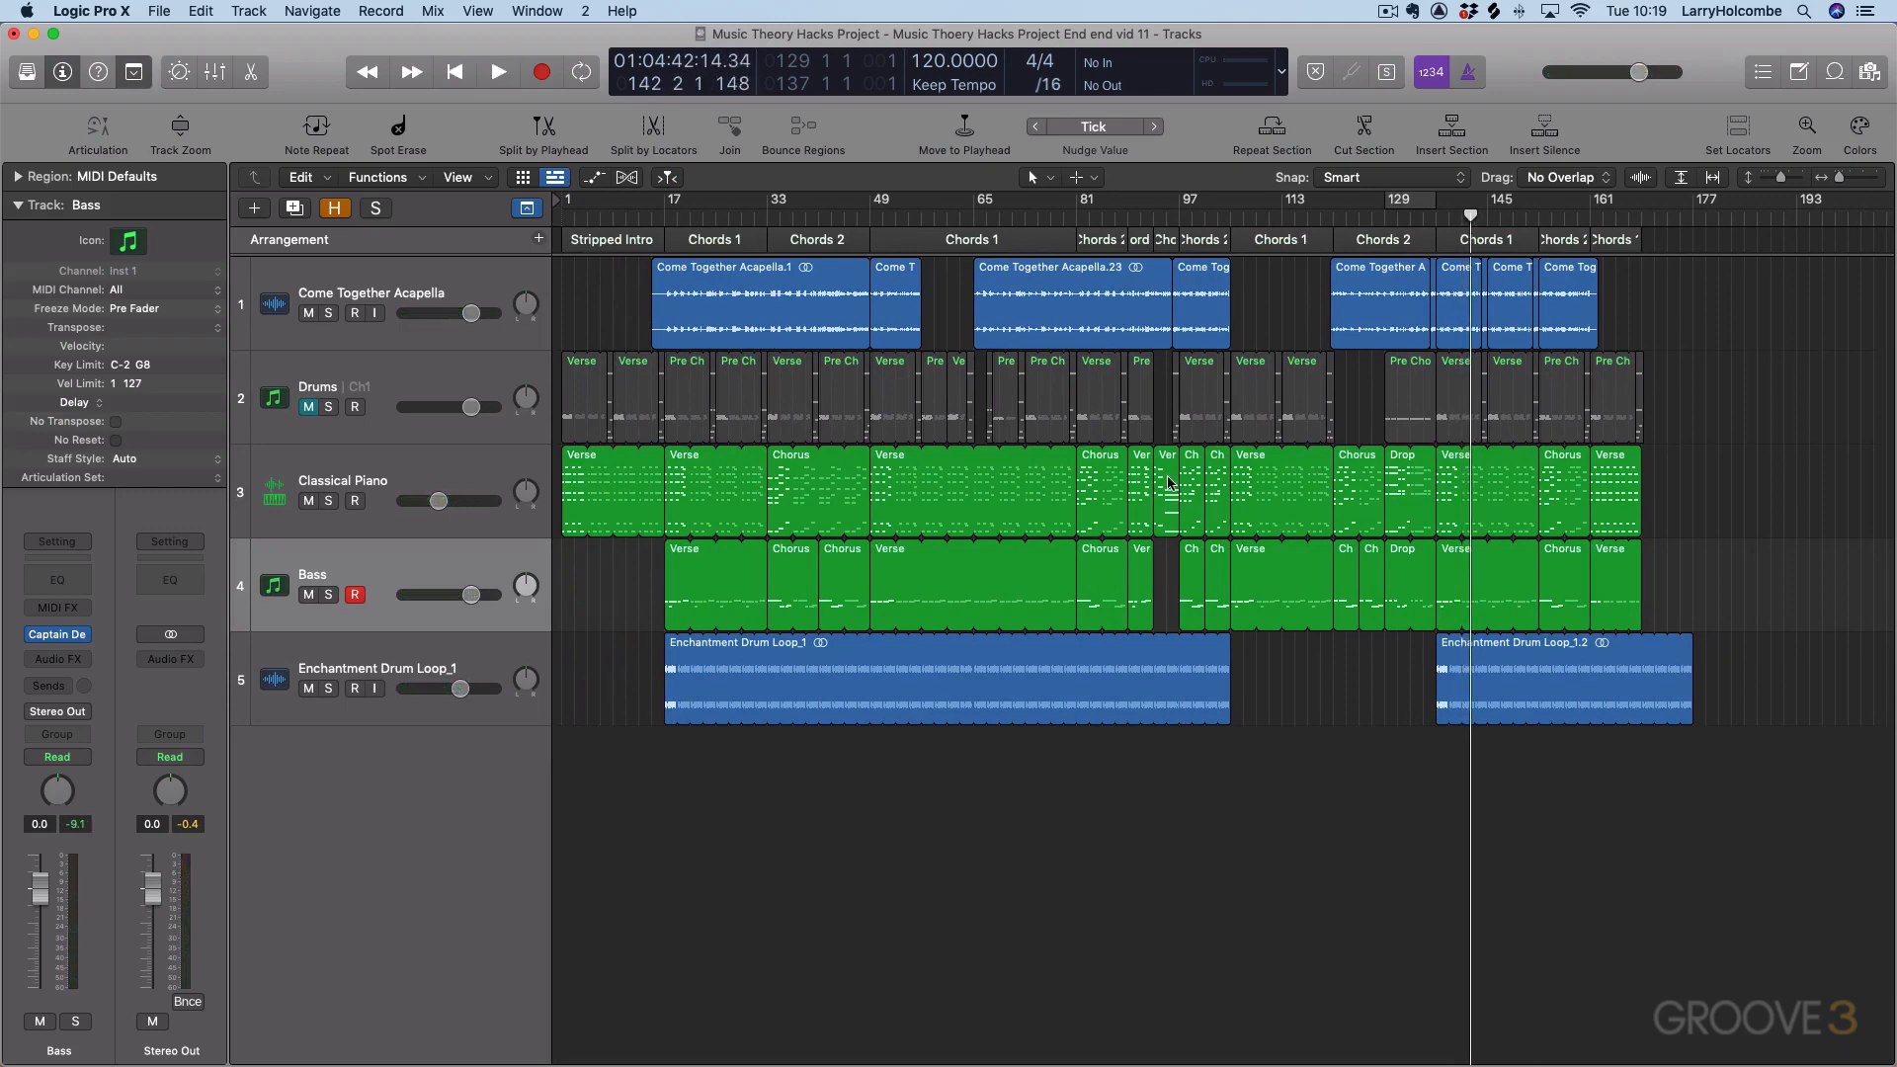
{"action": "double_click", "coordinate": [1168, 493]}
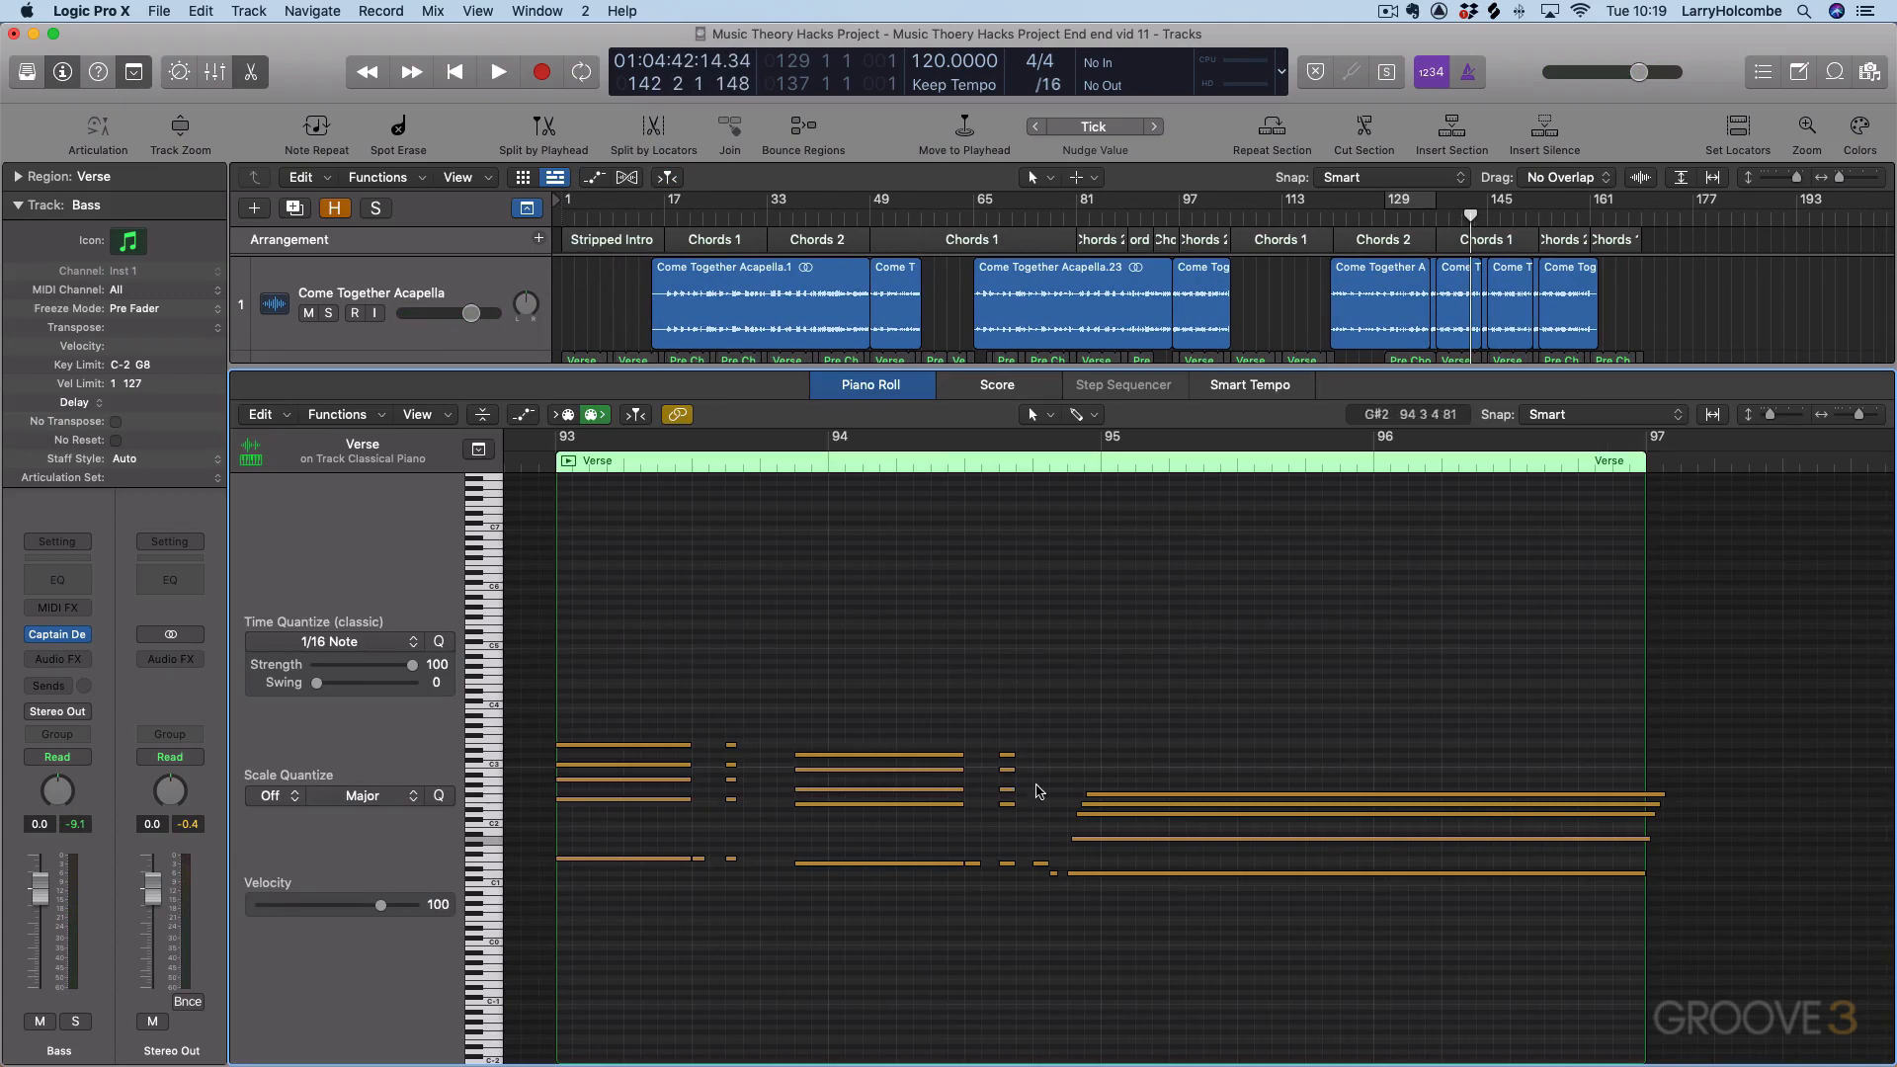
{"action": "key", "text": "p"}
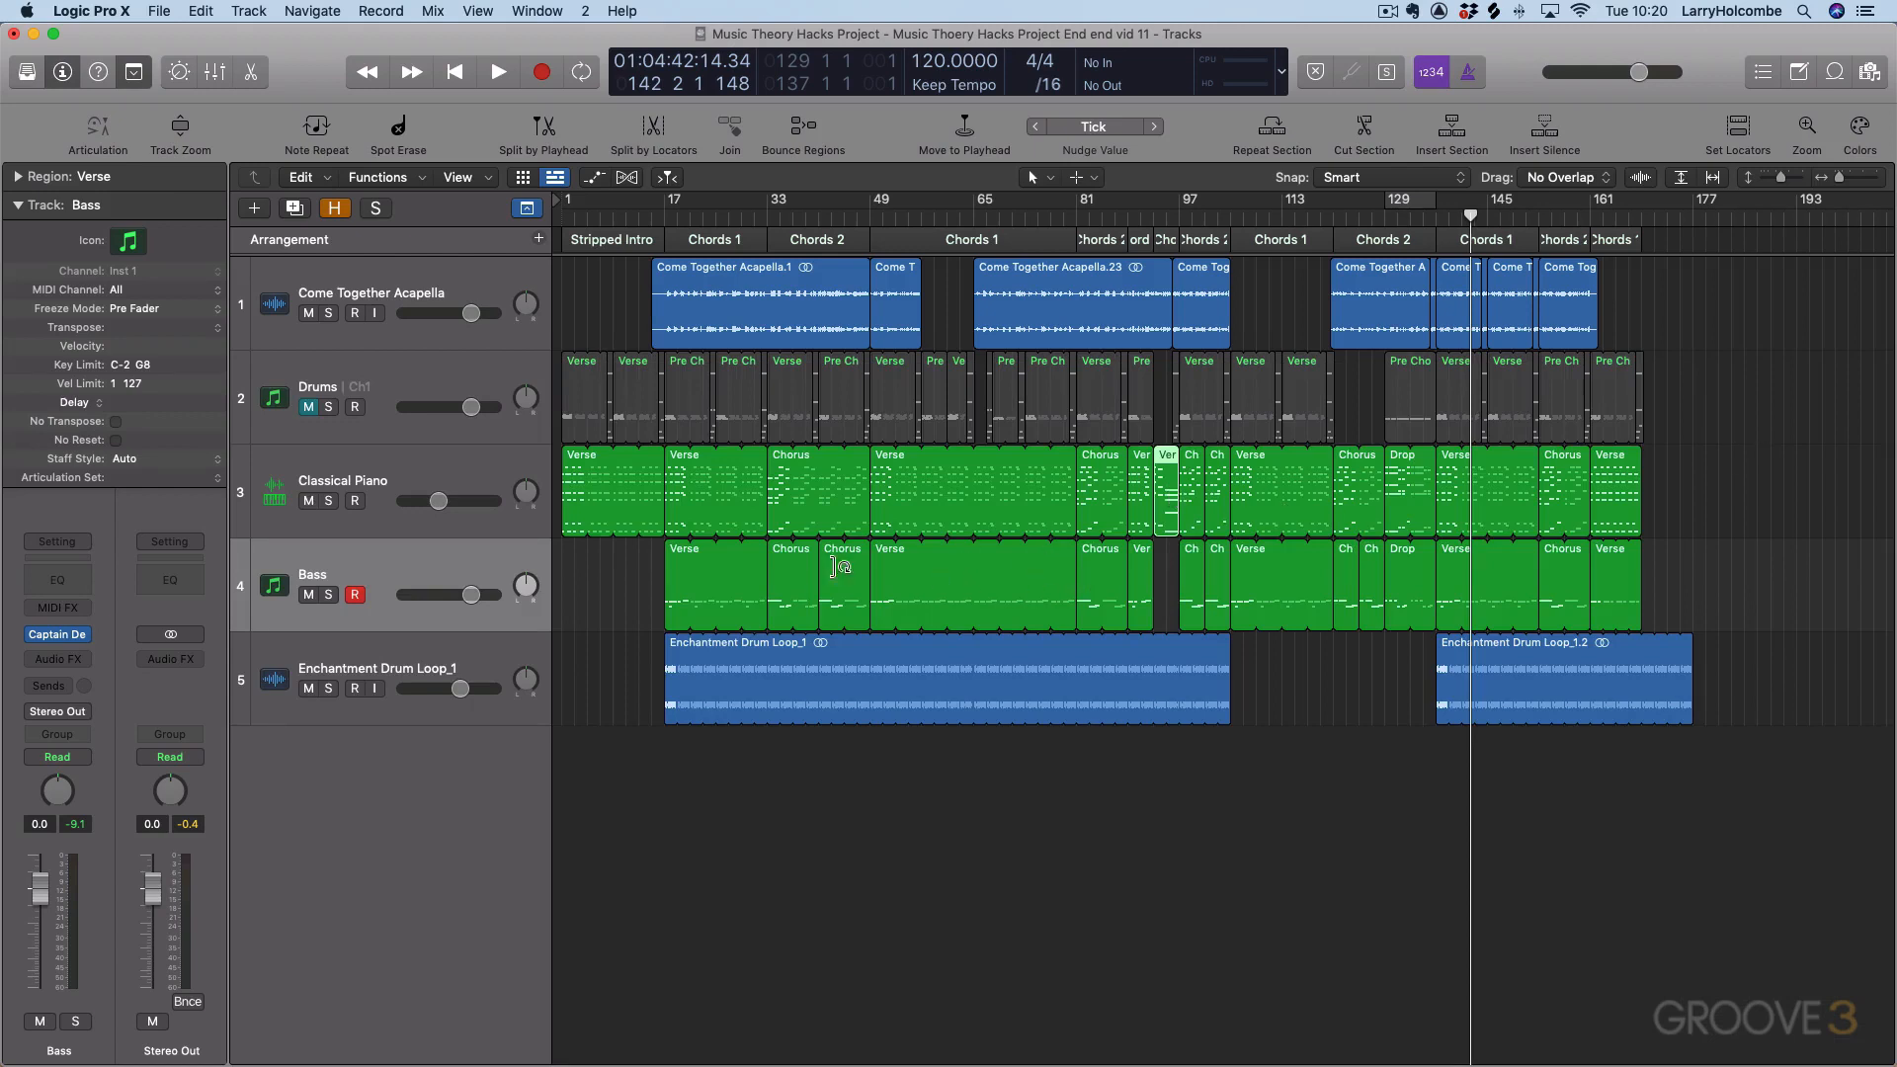
Step: Review the Drop and Chorus bass patterns in Captain Deep on the Bass track, return it to MIDI In mode and close it
{"action": "mouse_move", "coordinate": [84, 637]}
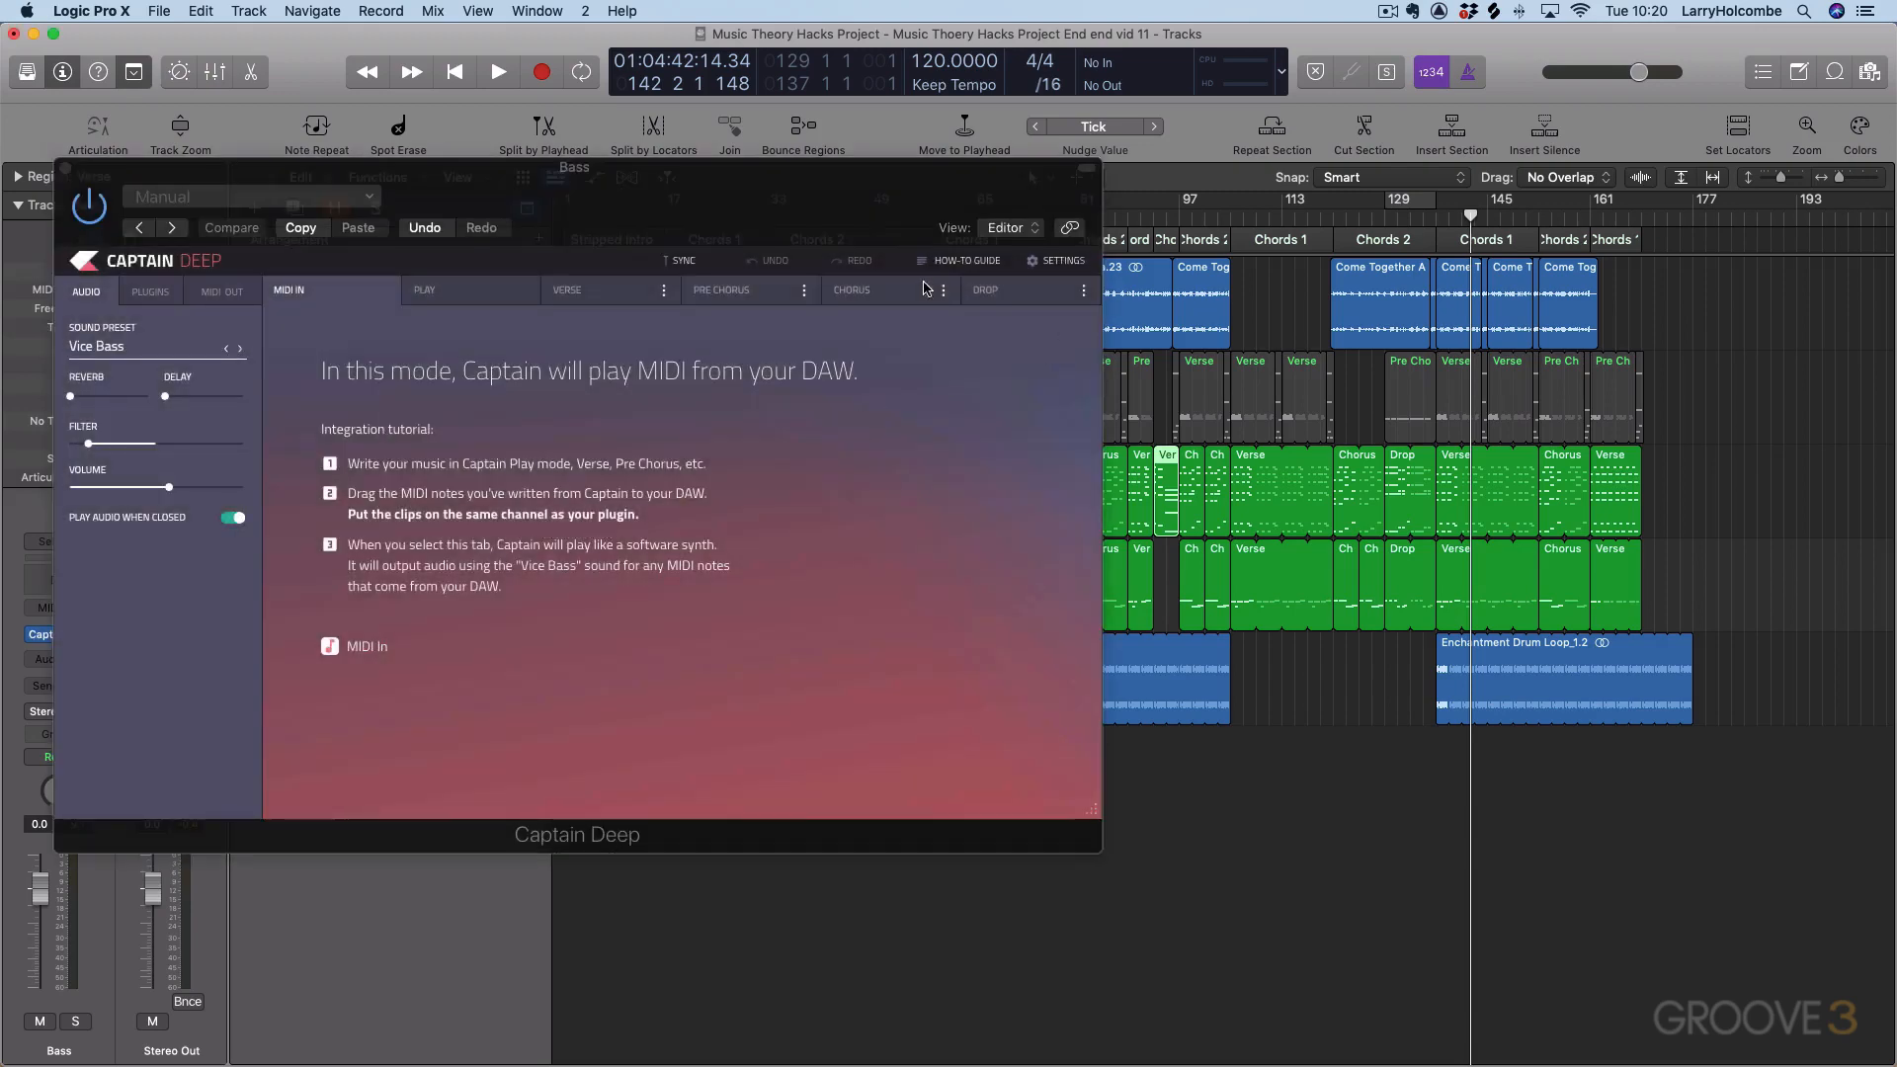
{"action": "left_click", "coordinate": [880, 295]}
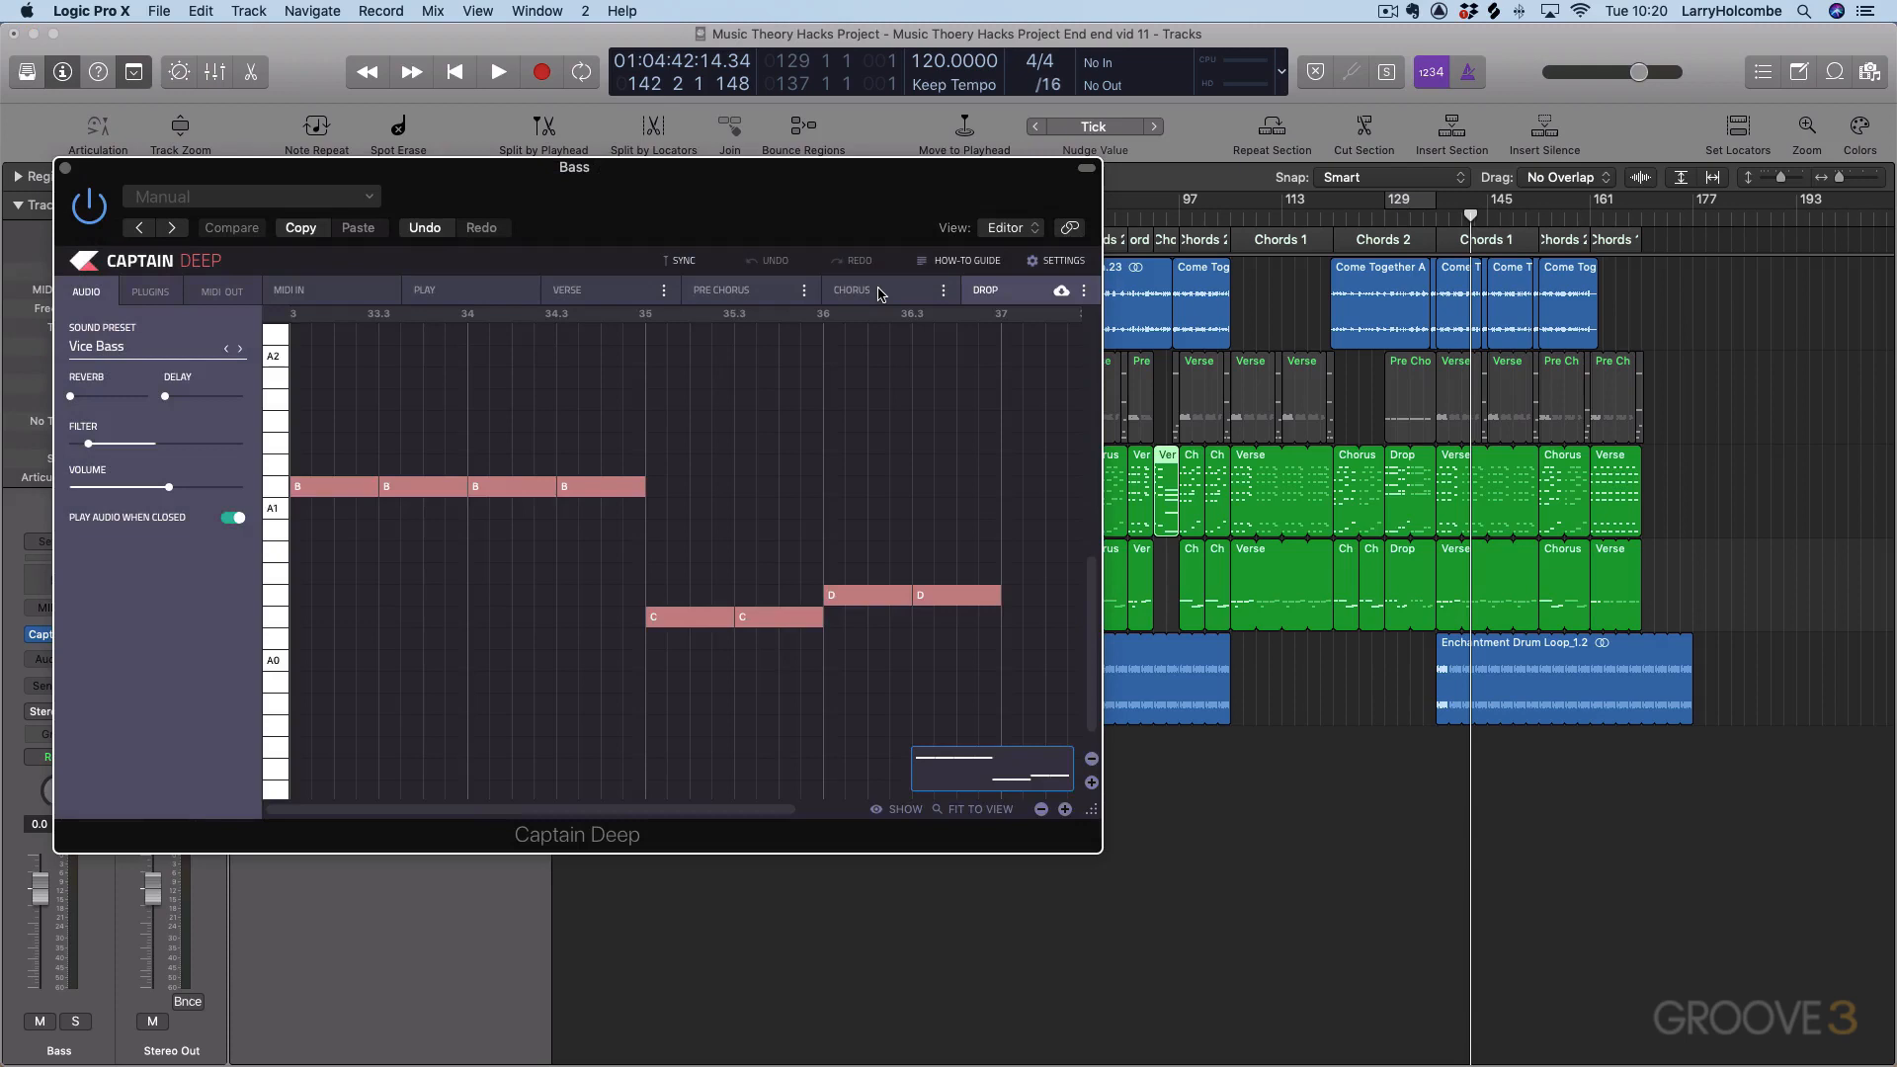
{"action": "left_click", "coordinate": [856, 294]}
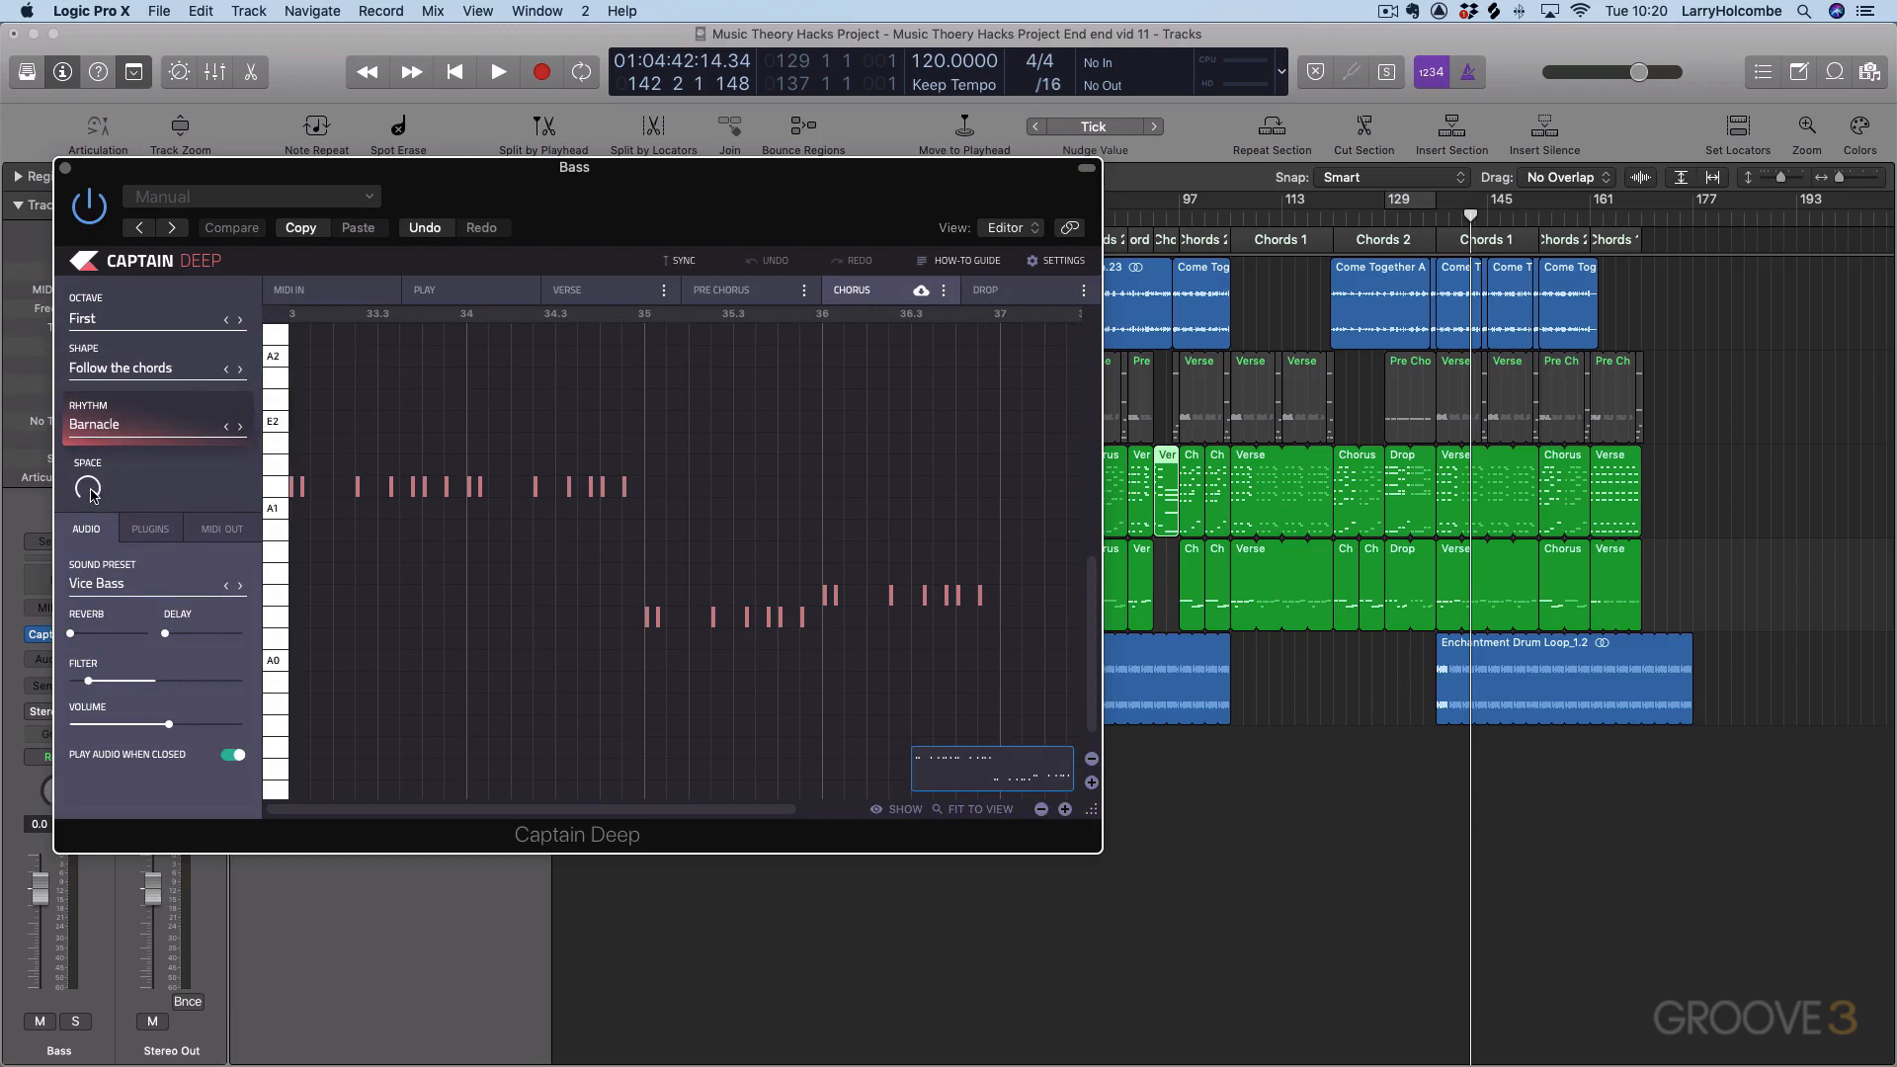
{"action": "mouse_move", "coordinate": [91, 494]}
{"action": "left_click", "coordinate": [312, 292]}
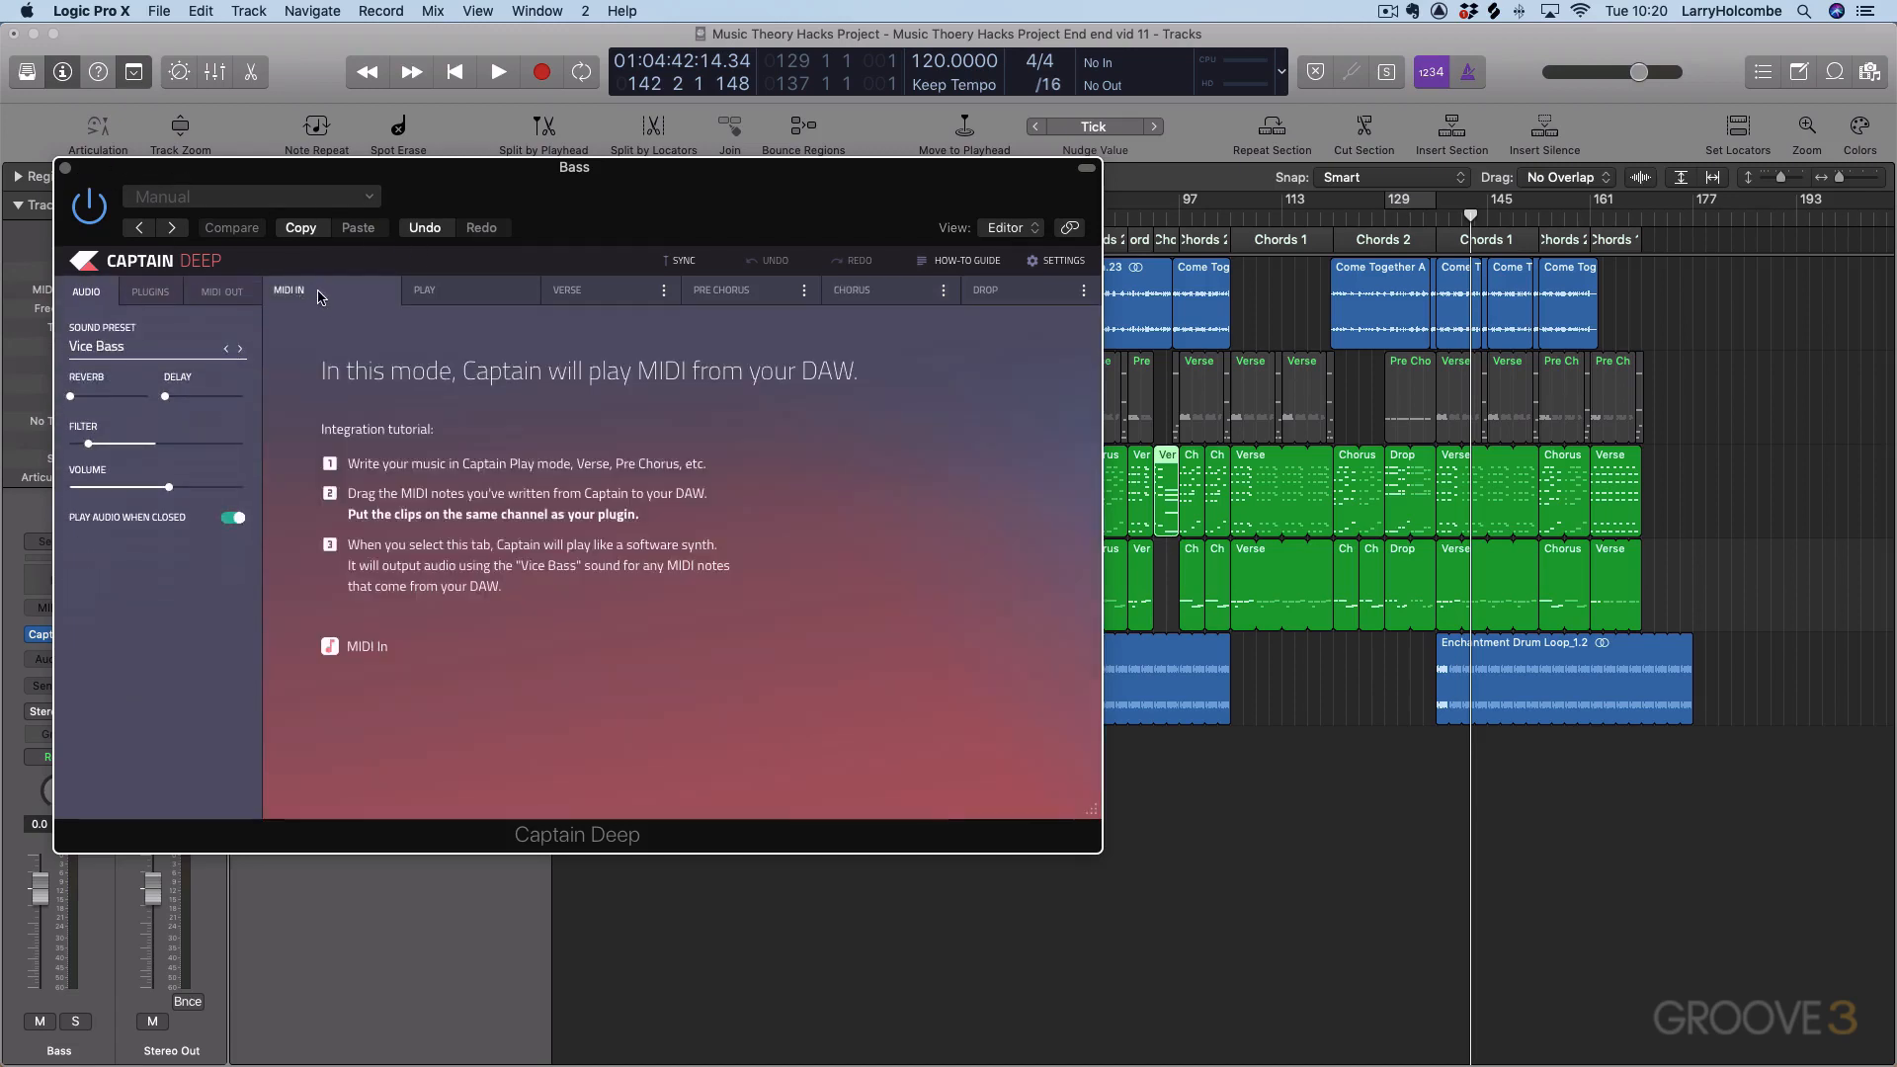
{"action": "left_click", "coordinate": [65, 169]}
{"action": "scroll", "coordinate": [1706, 420], "scroll_direction": "right", "scroll_amount": 1}
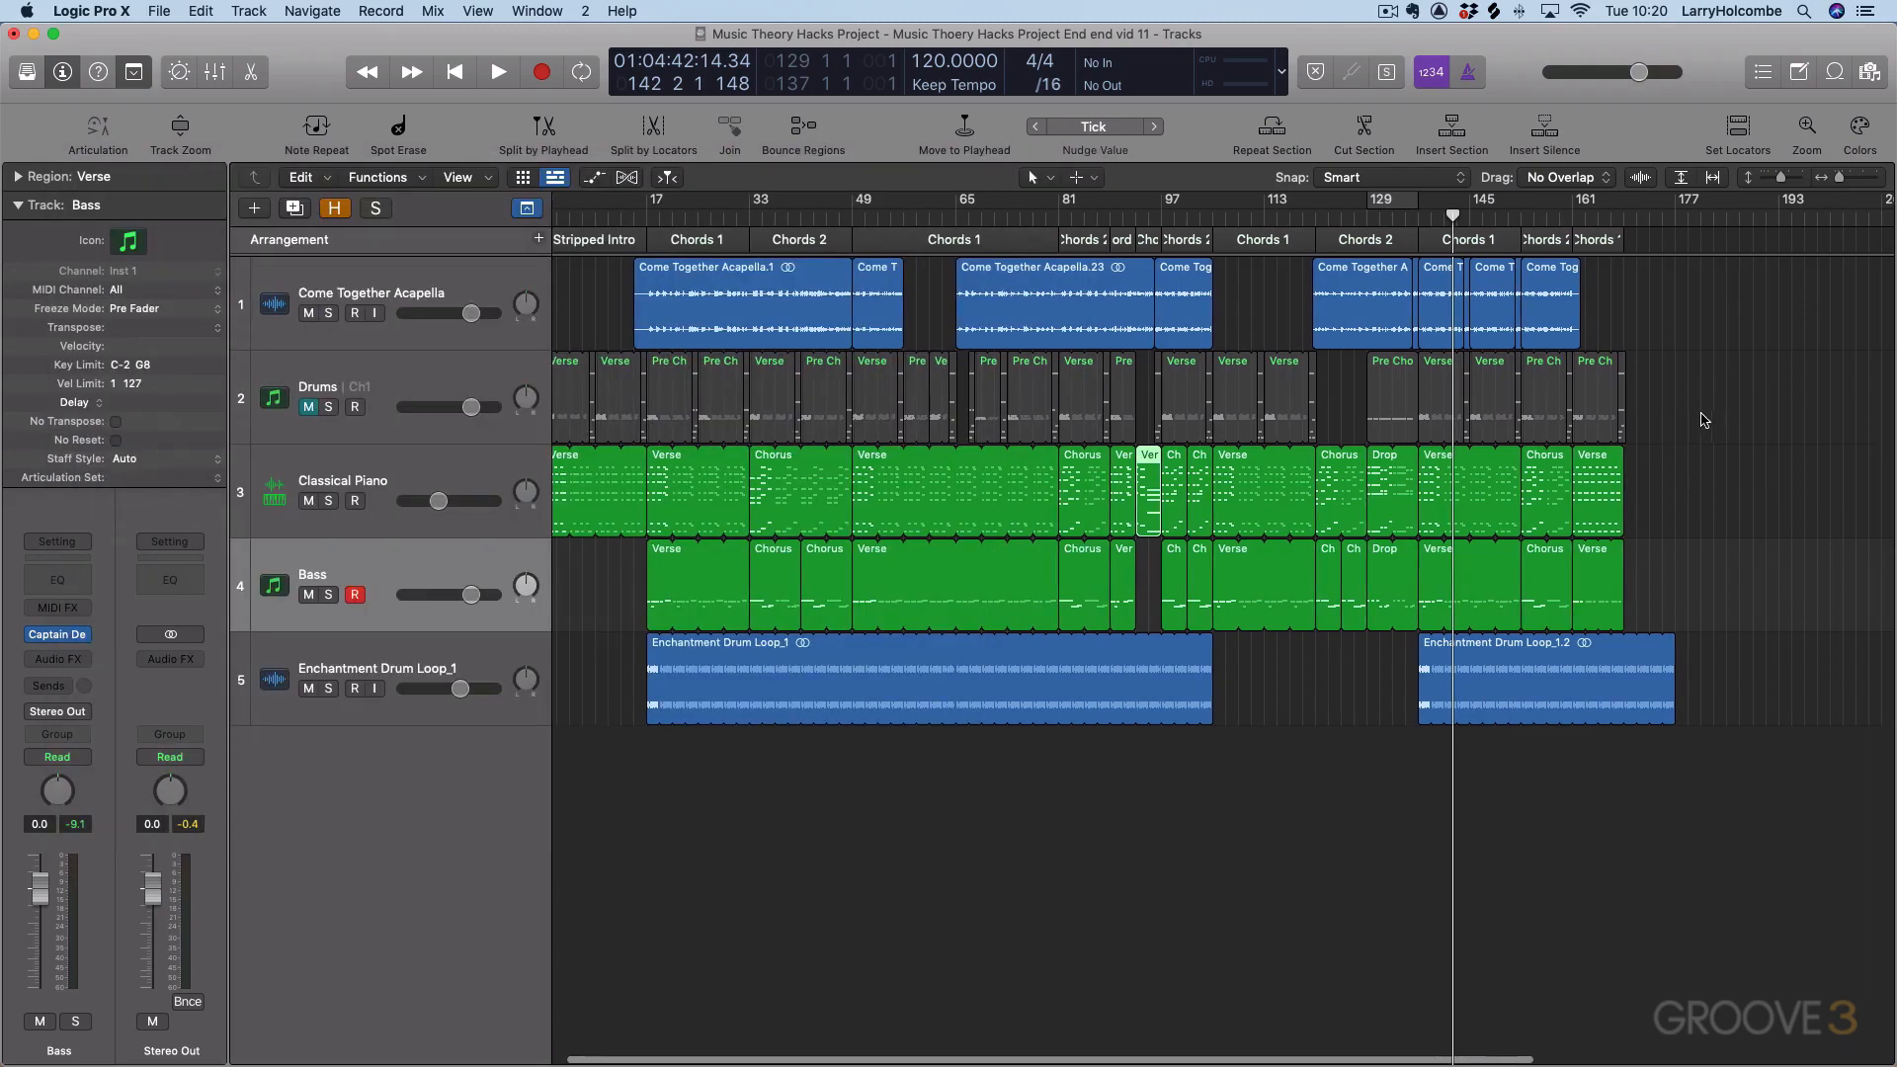
{"action": "scroll", "coordinate": [1706, 420], "scroll_direction": "left", "scroll_amount": 1}
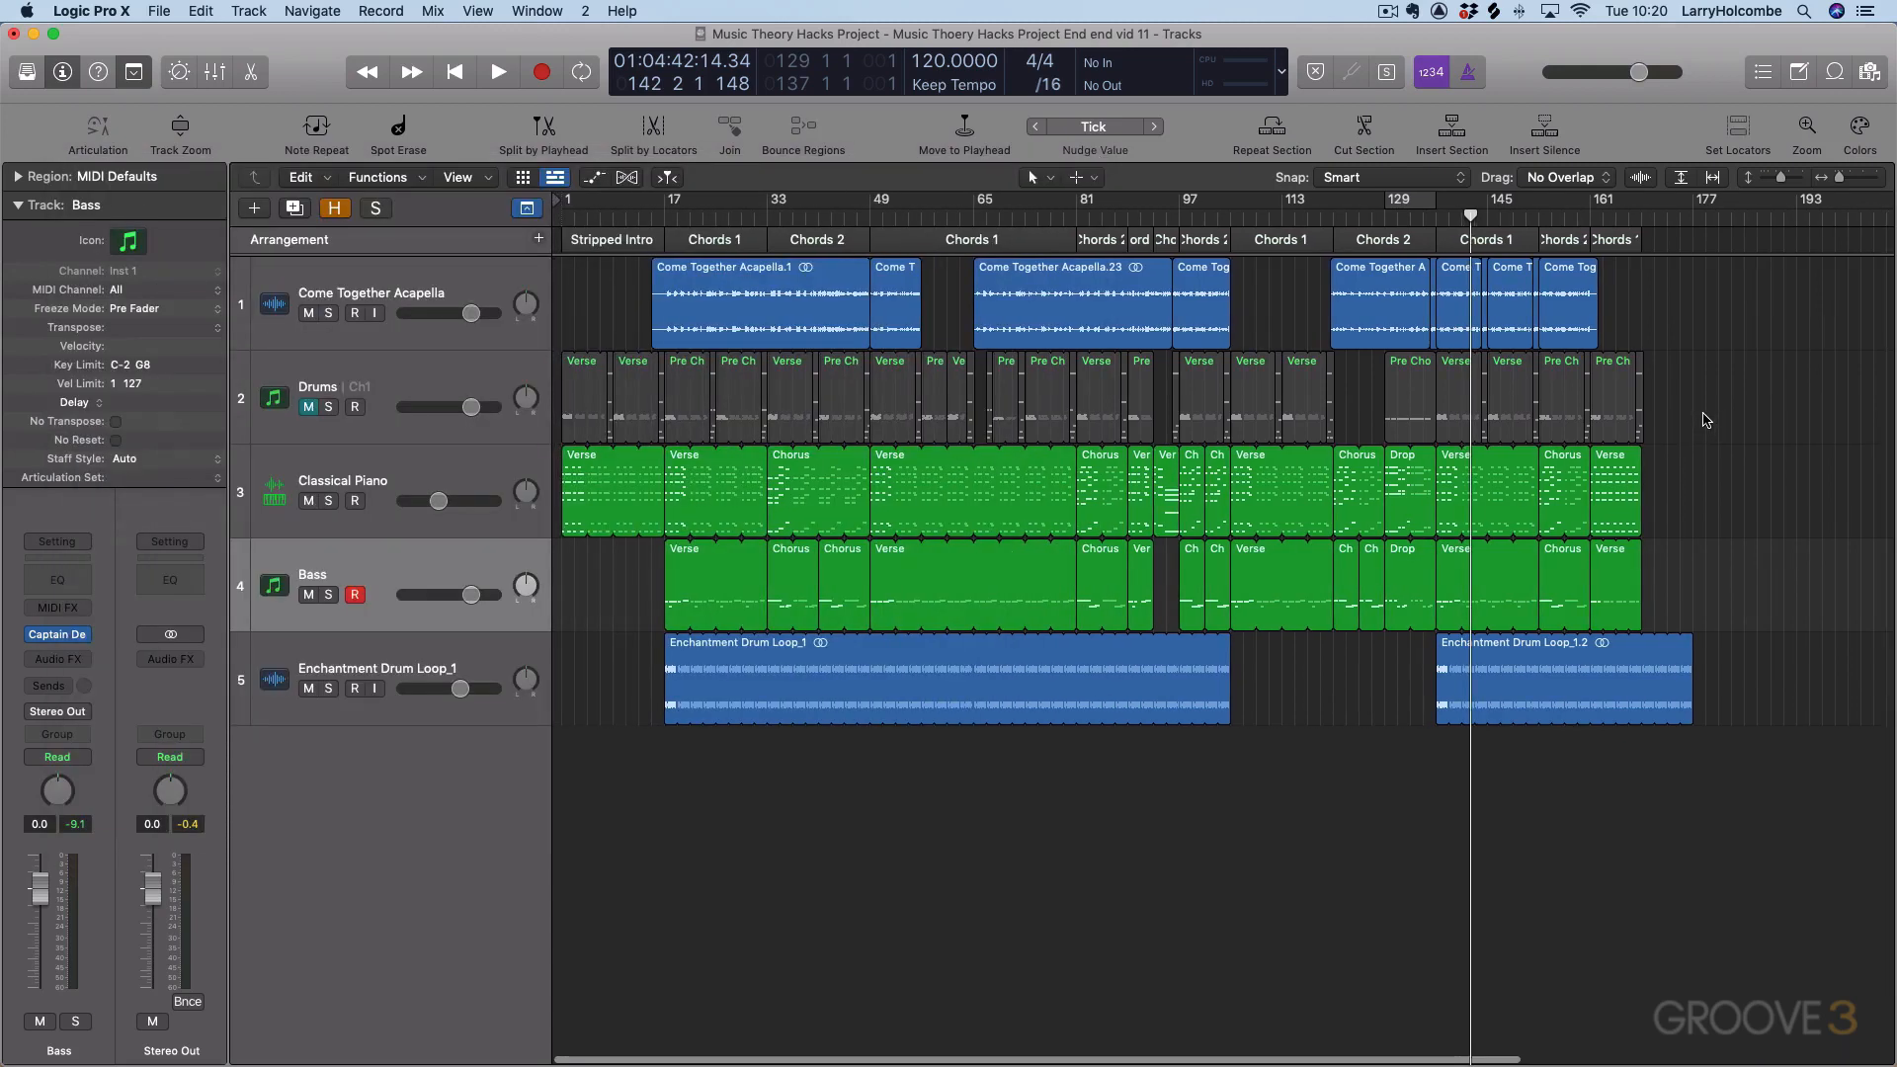